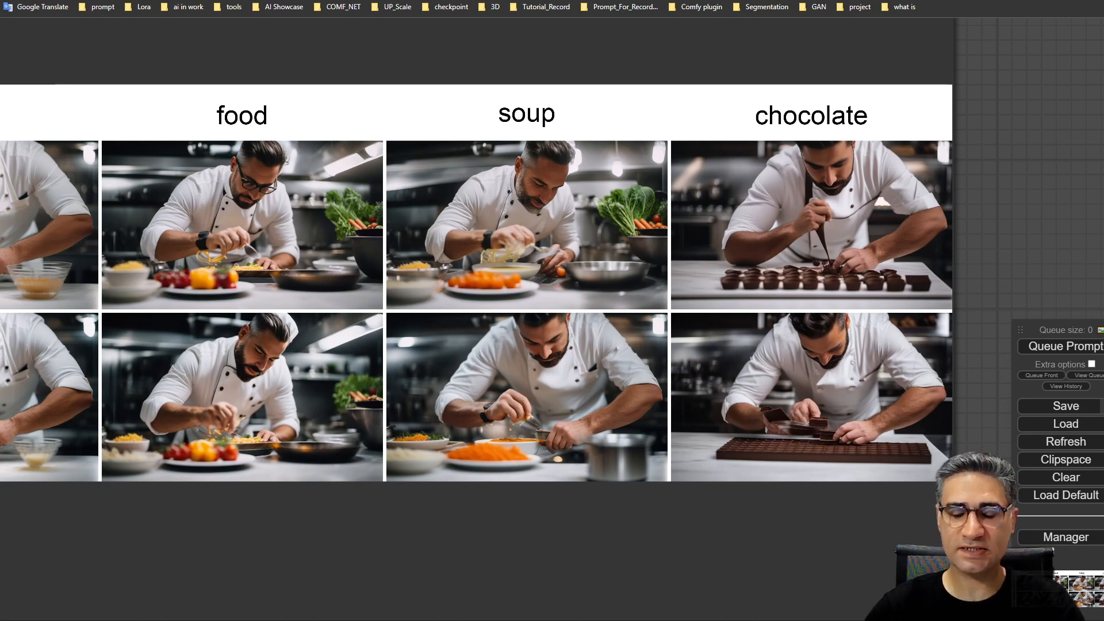
Examine the XY plot comparison image across its cake, food, soup and chocolate columns.
scroll(40, 250, "down", 5)
scroll(3, 209, "up", 4)
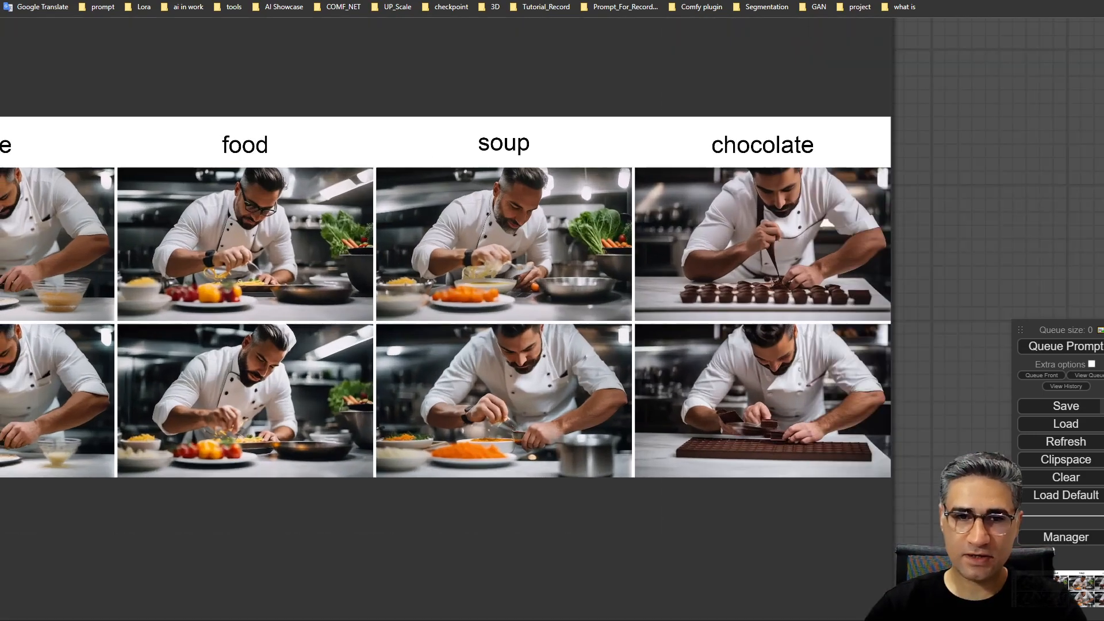
scroll(3, 241, "up", 2)
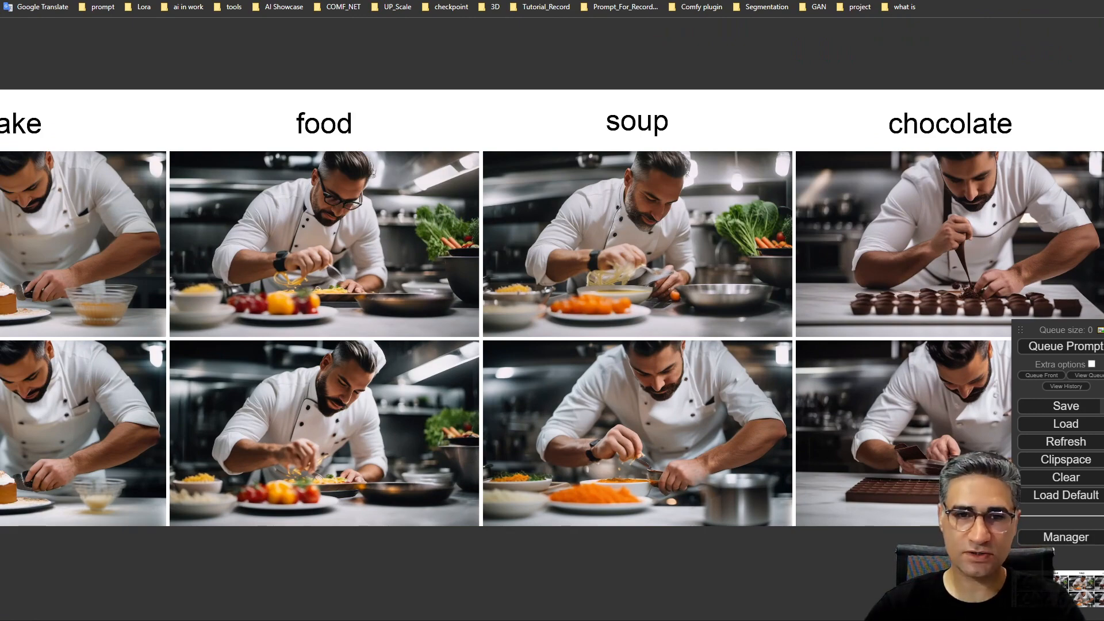
scroll(40, 138, "down", 3)
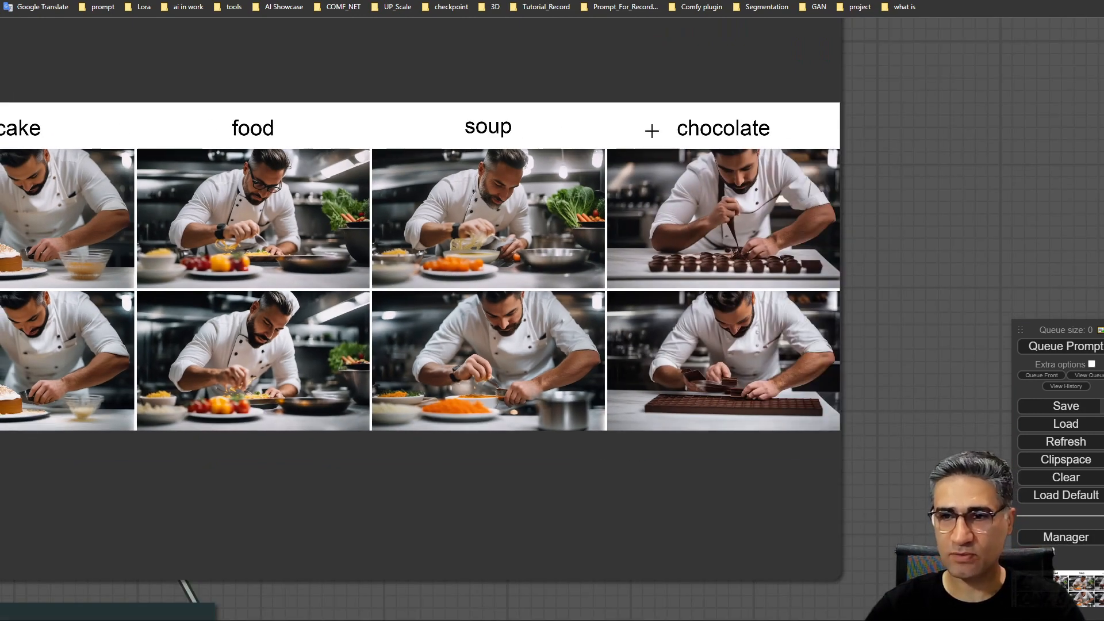
scroll(613, 144, "up", 5)
scroll(609, 143, "down", 4)
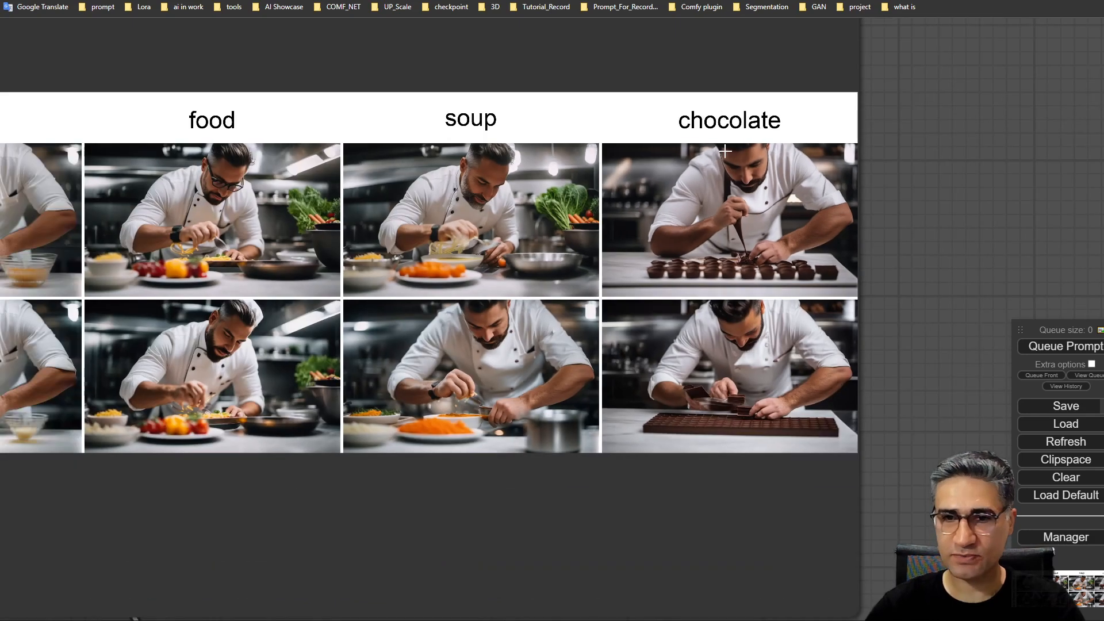
Review the overall workflow graph, then inspect the connections between the first Efficient Loader and Ksampler nodes.
scroll(594, 143, "down", 15)
left_click_drag(157, 163, 382, 0)
left_click_drag(150, 251, 0, 335)
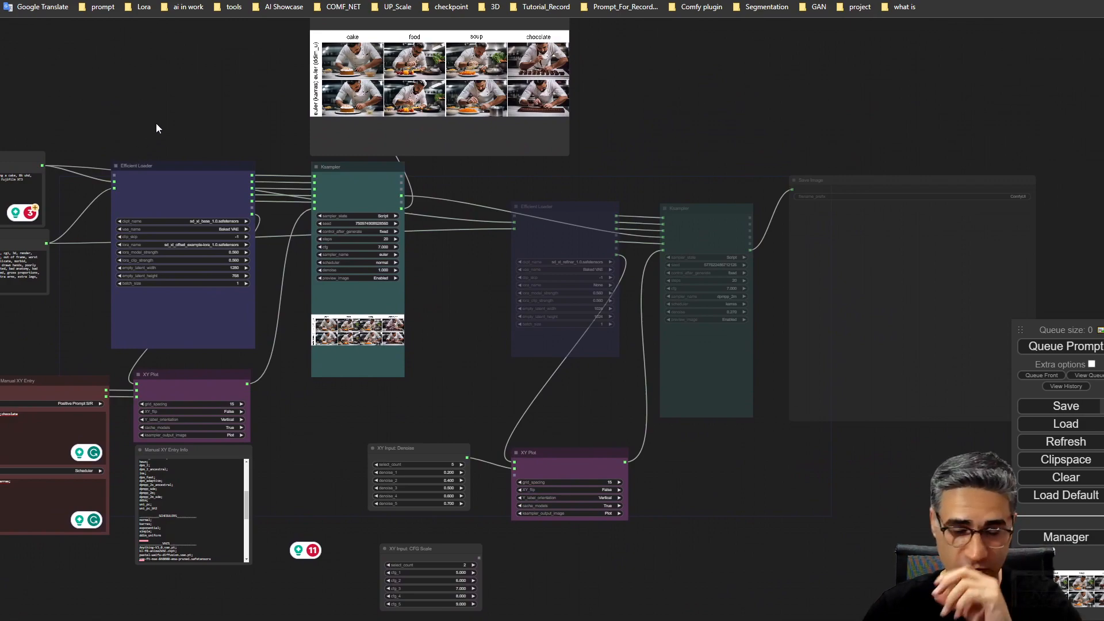
scroll(195, 142, "up", 5)
scroll(195, 140, "up", 4)
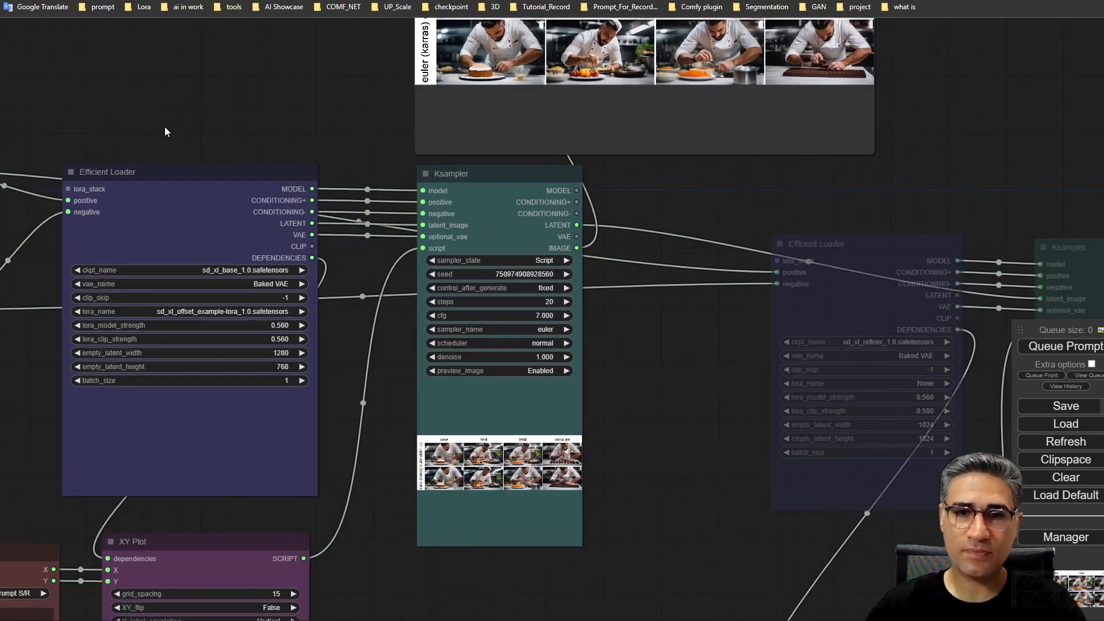
scroll(151, 64, "up", 5)
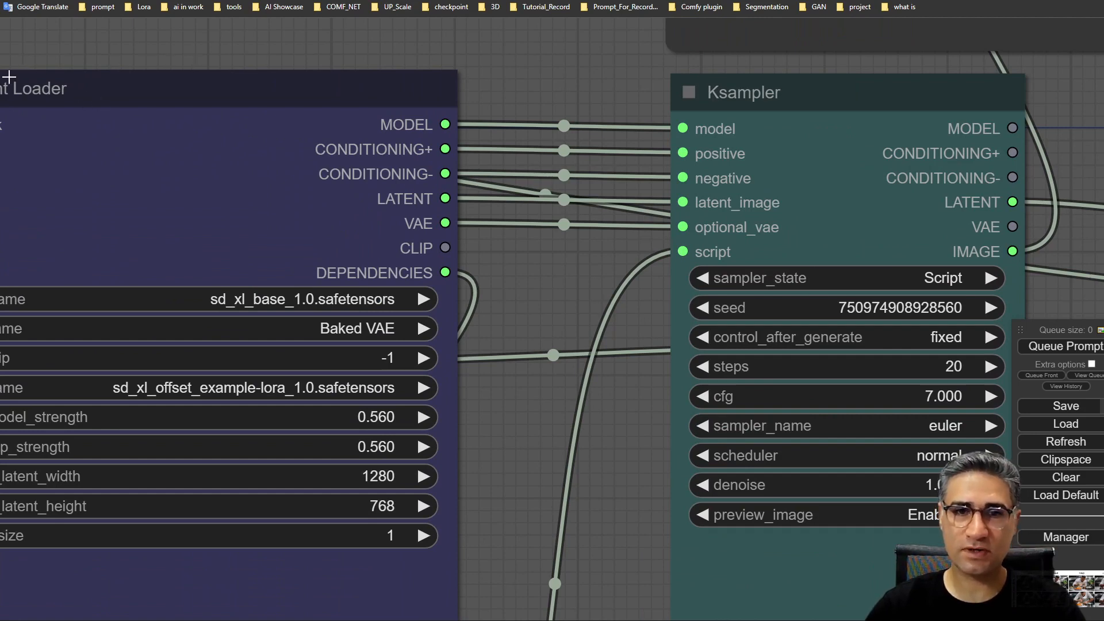
Switch to the efficiency-nodes-comfyui GitHub page and look through its README for the download link and installation instructions.
key("ctrl+Tab")
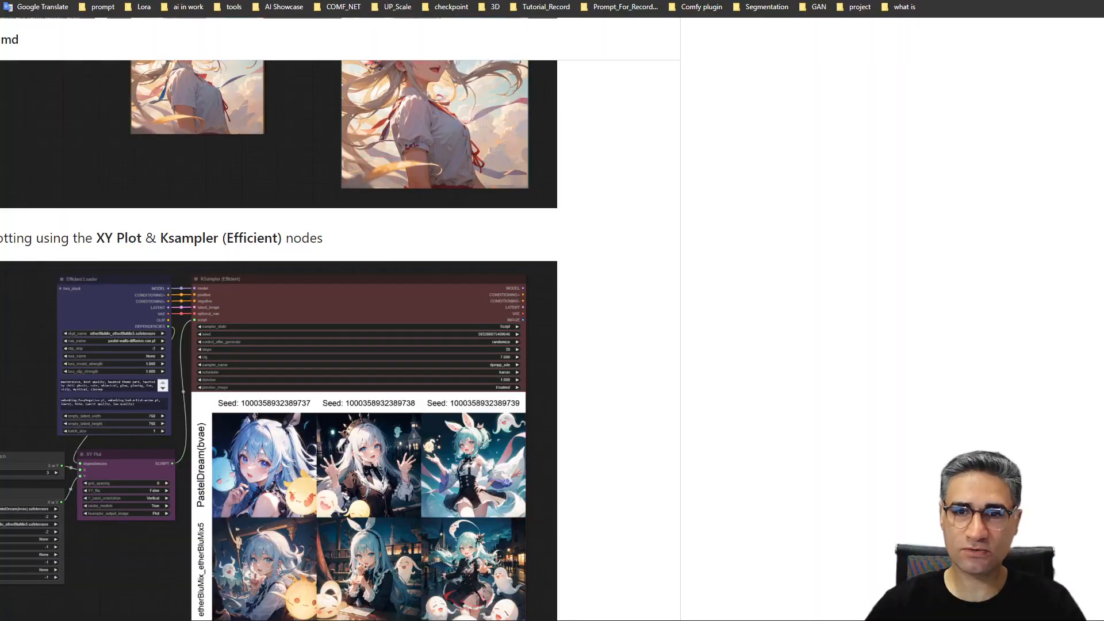
scroll(340, 81, "up", 15)
scroll(544, 319, "up", 6)
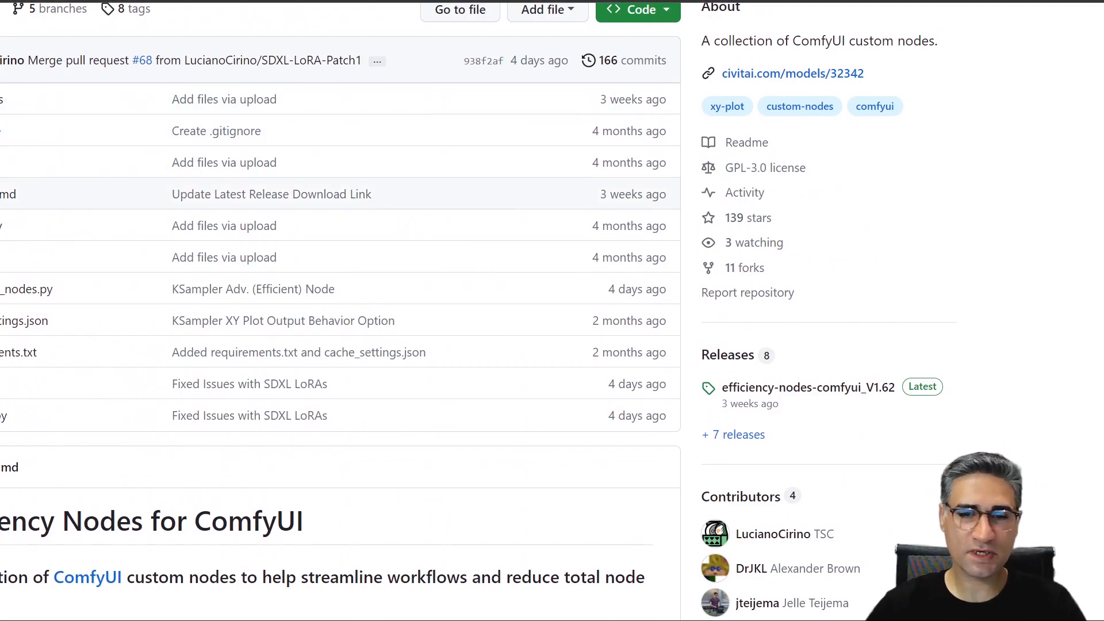
scroll(13, 37, "up", 3)
scroll(25, 288, "down", 10)
scroll(109, 370, "down", 10)
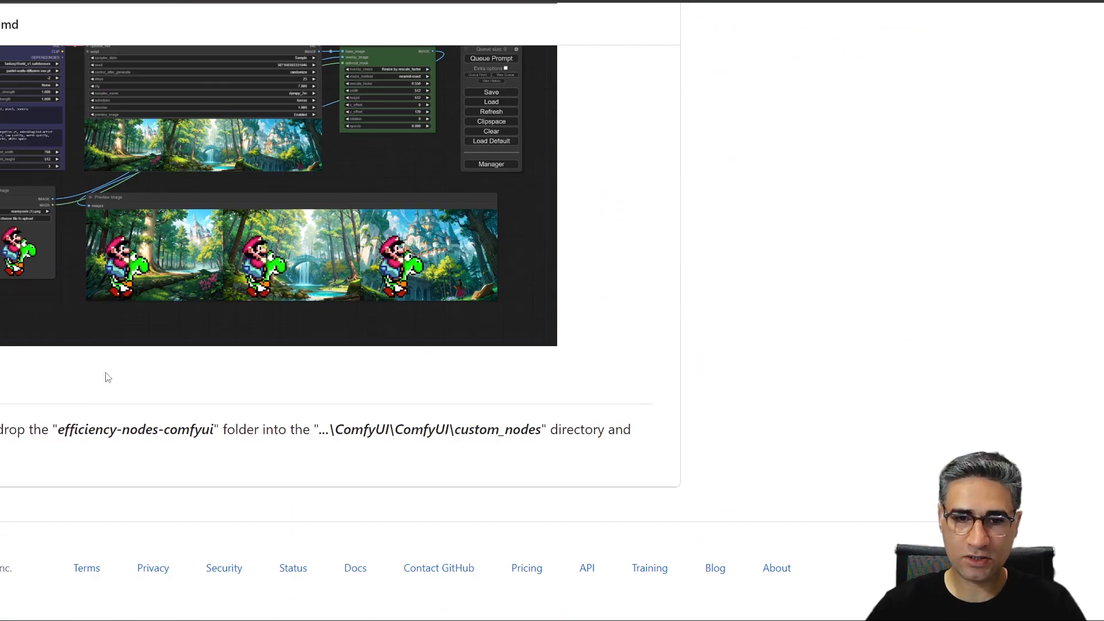
scroll(89, 387, "up", 15)
scroll(109, 391, "up", 9)
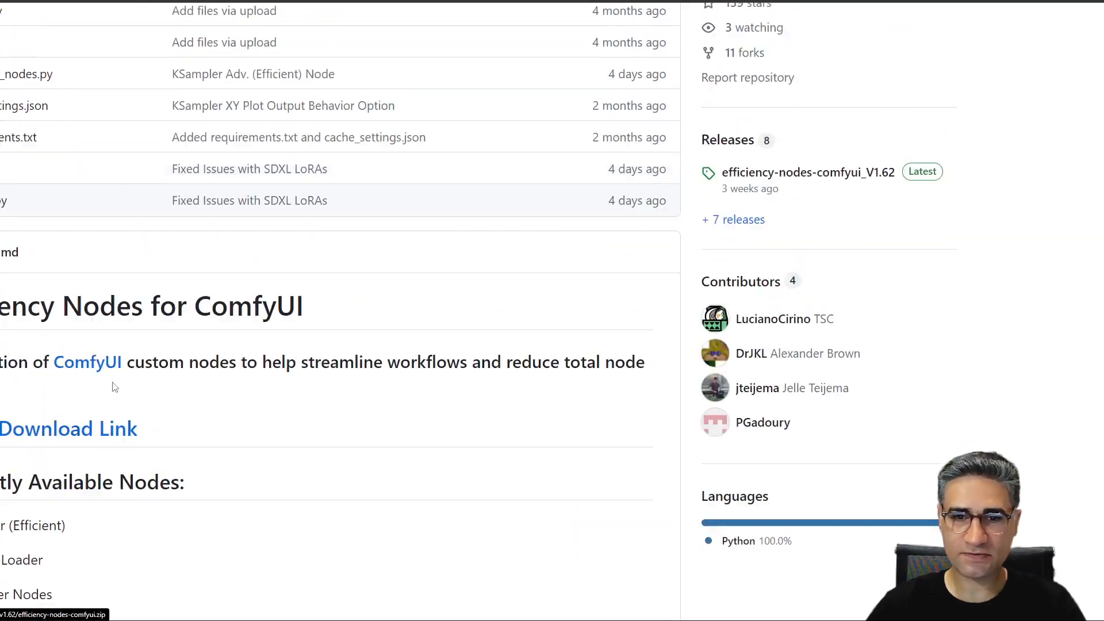
scroll(45, 418, "down", 1)
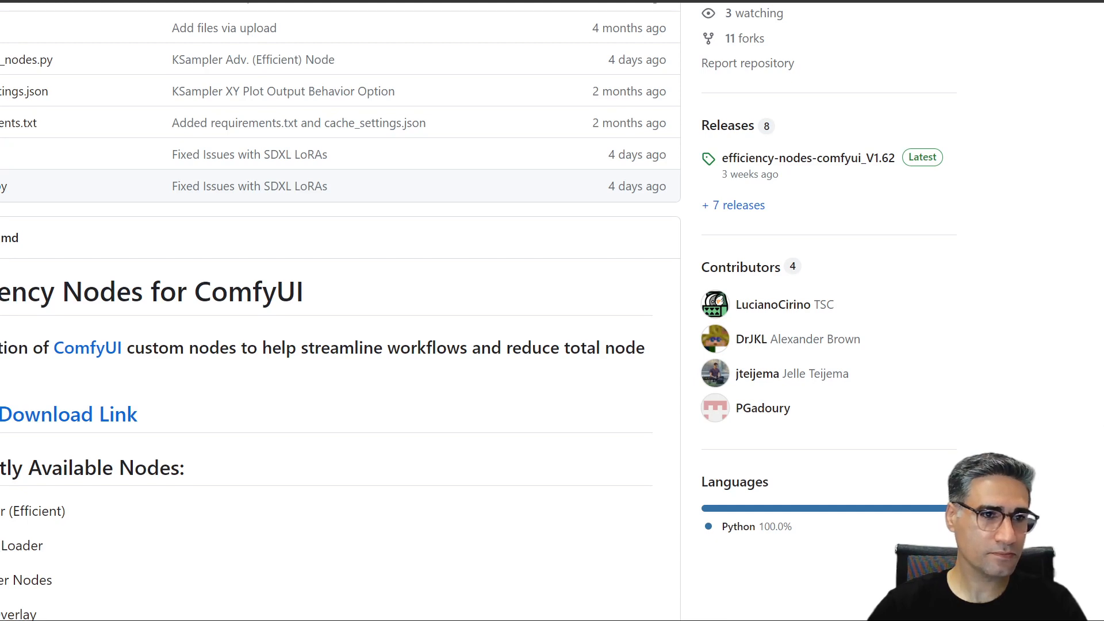
Look inside ComfyUI's custom_nodes folder in File Explorer, then close the window.
key("alt+Tab")
left_click_drag(0, 0, 118, 10)
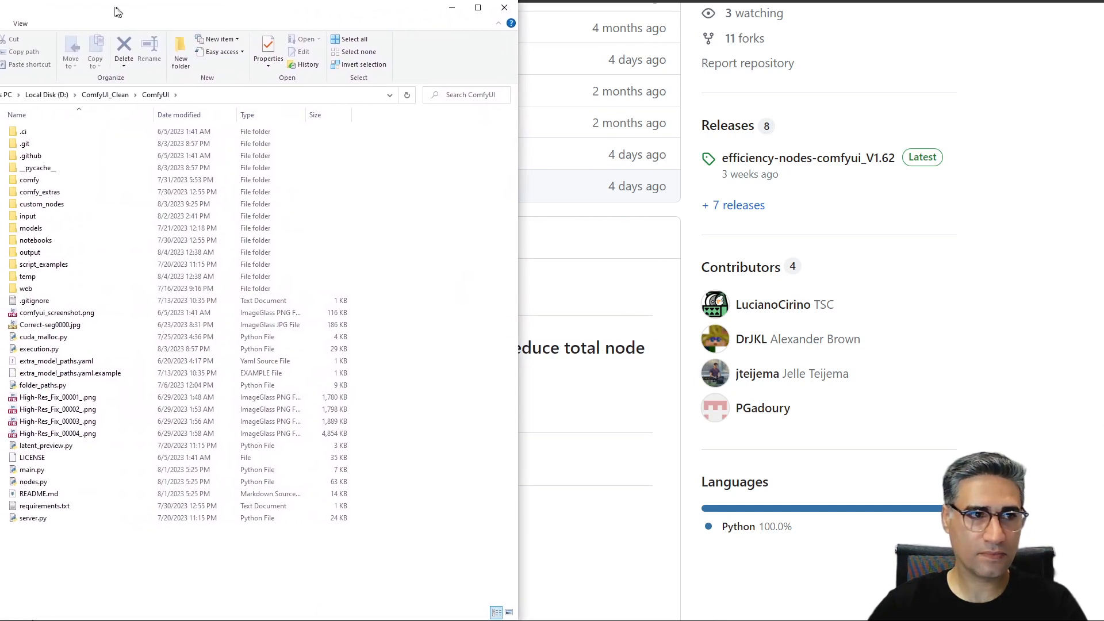
double_click(46, 200)
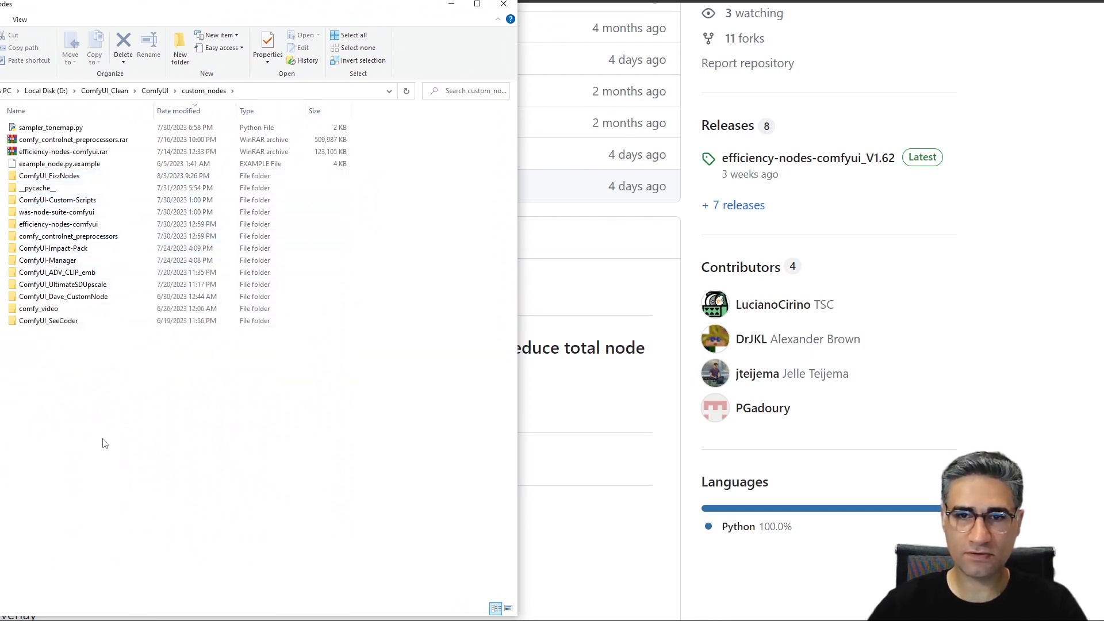
left_click(503, 6)
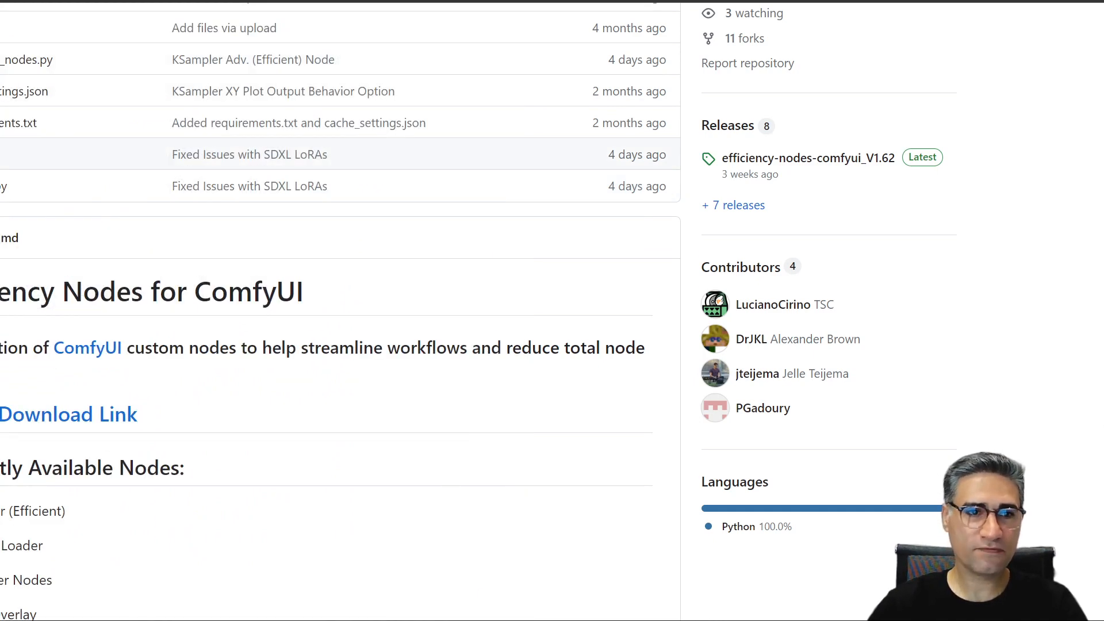
Find the README's 2D plotting example and open its X-Seeds Y-Checkpoints (overview).png workflow image.
mouse_move(0, 299)
left_mouse_down()
mouse_move(29, 300)
mouse_move(1, 306)
left_mouse_up()
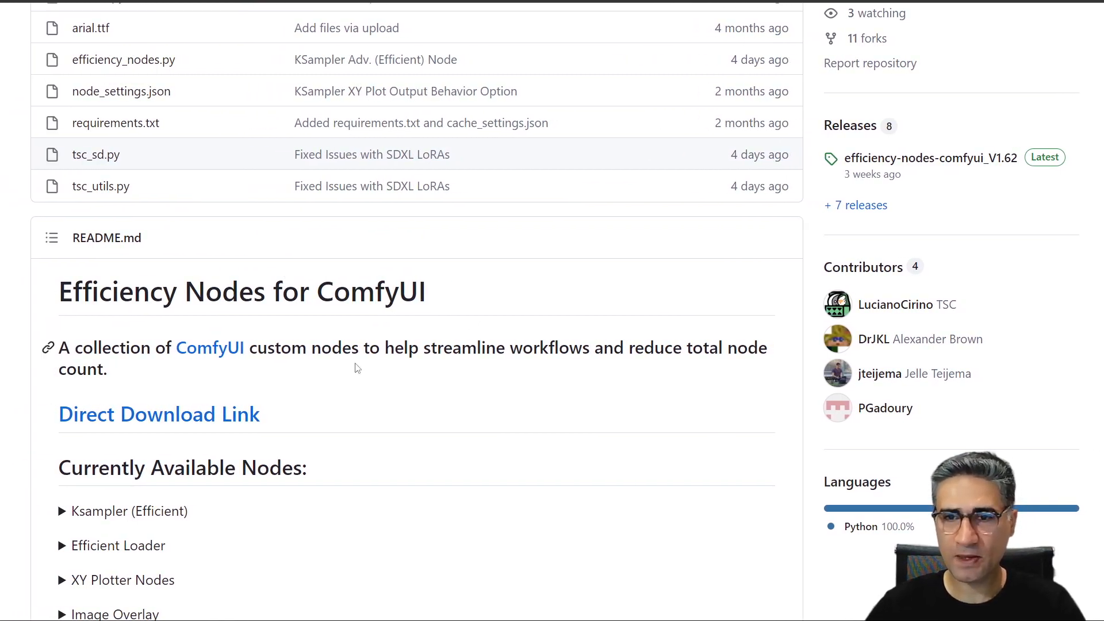
scroll(357, 391, "up", 6)
scroll(368, 391, "down", 10)
scroll(379, 368, "down", 11)
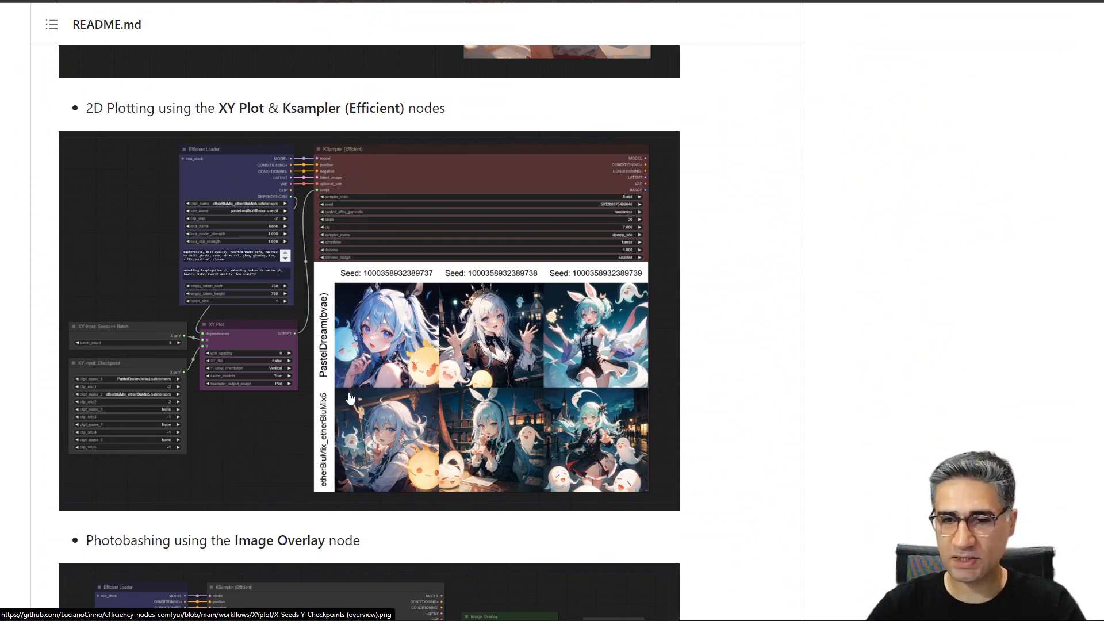
left_click(467, 432)
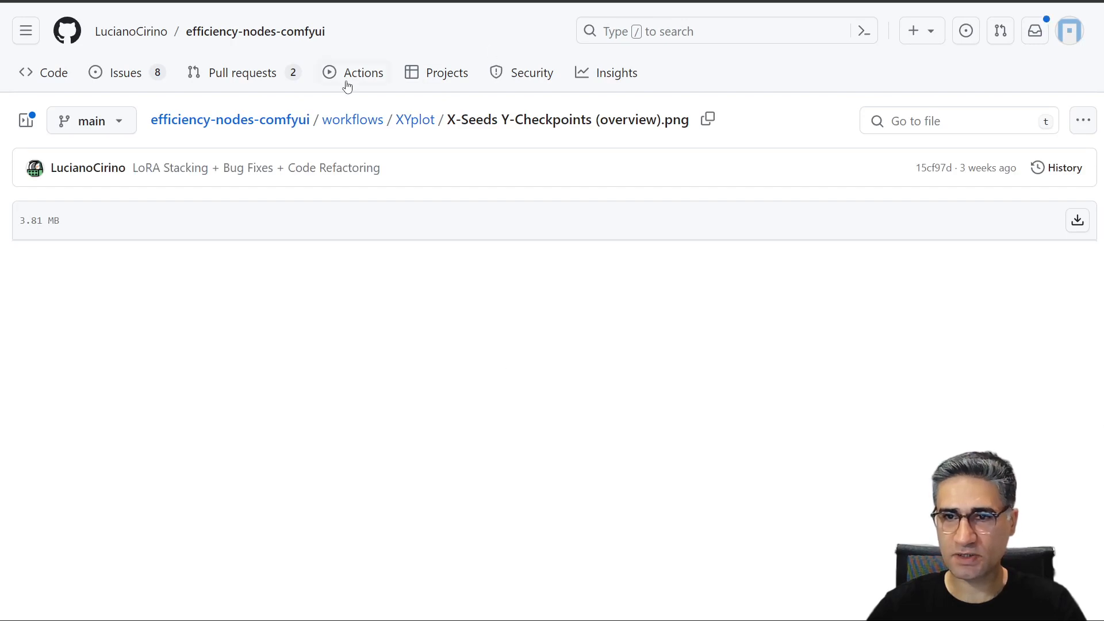
scroll(548, 175, "down", 5)
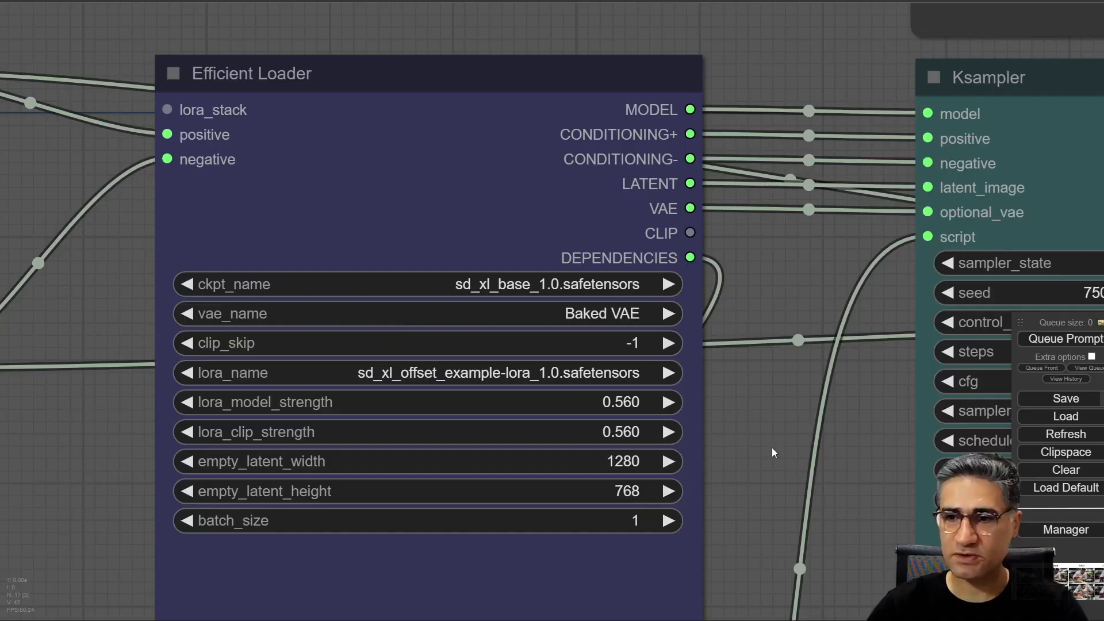
In the ComfyUI workflow, browse the XY input nodes available under Efficiency Nodes' XY Plot category without adding one.
left_click_drag(829, 595, 360, 167)
scroll(374, 192, "down", 7)
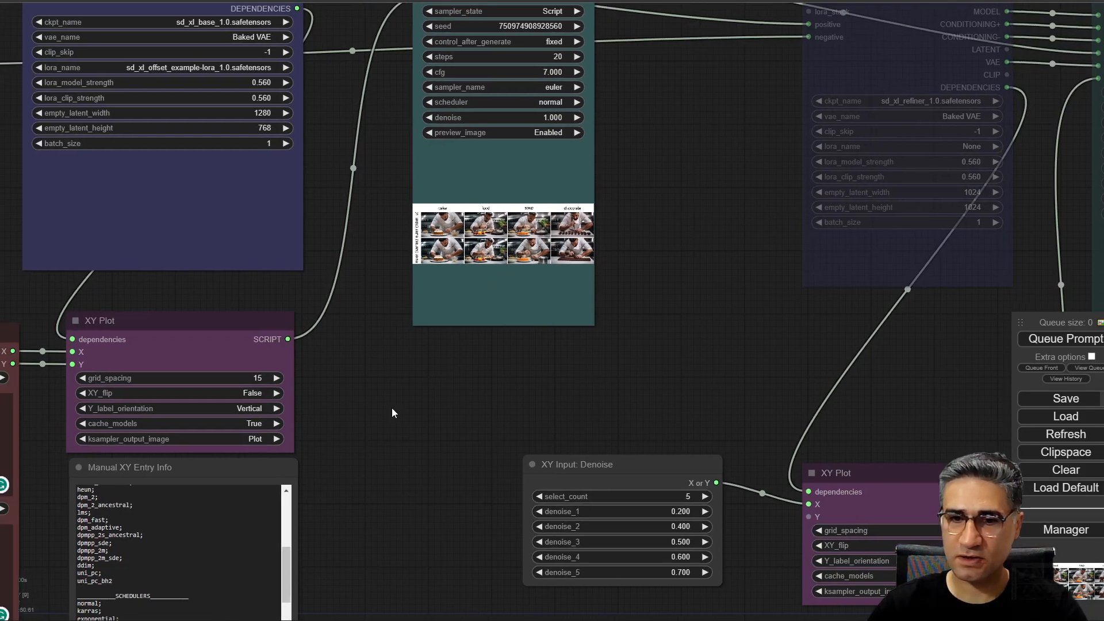
left_click_drag(392, 408, 616, 84)
left_click_drag(594, 460, 221, 412)
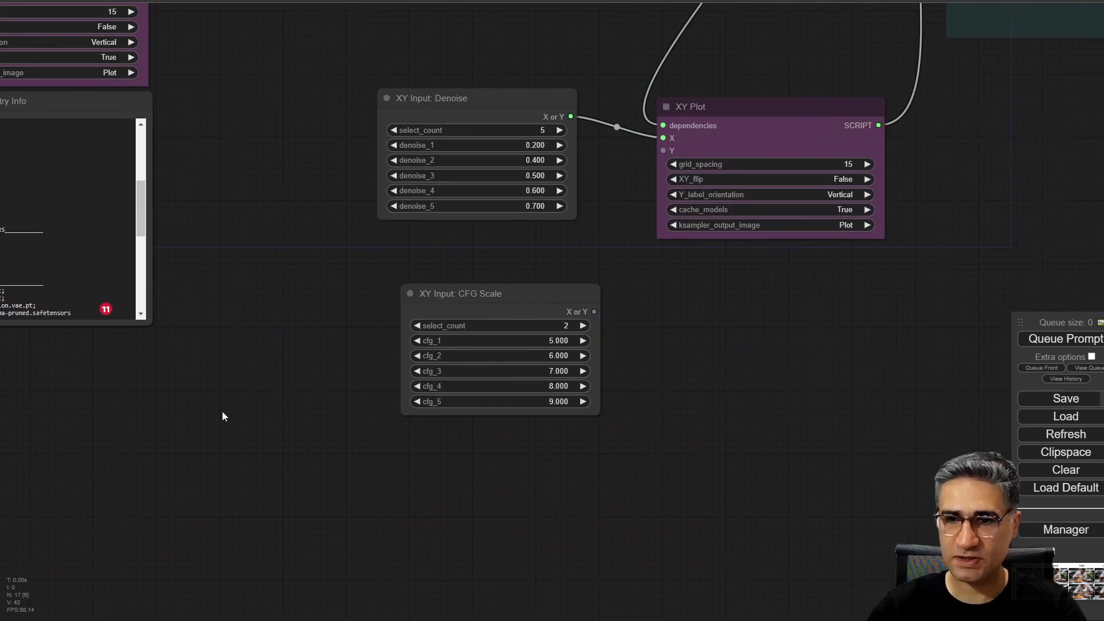
right_click(222, 362)
scroll(229, 133, "up", 2)
scroll(228, 136, "up", 1)
right_click(229, 186)
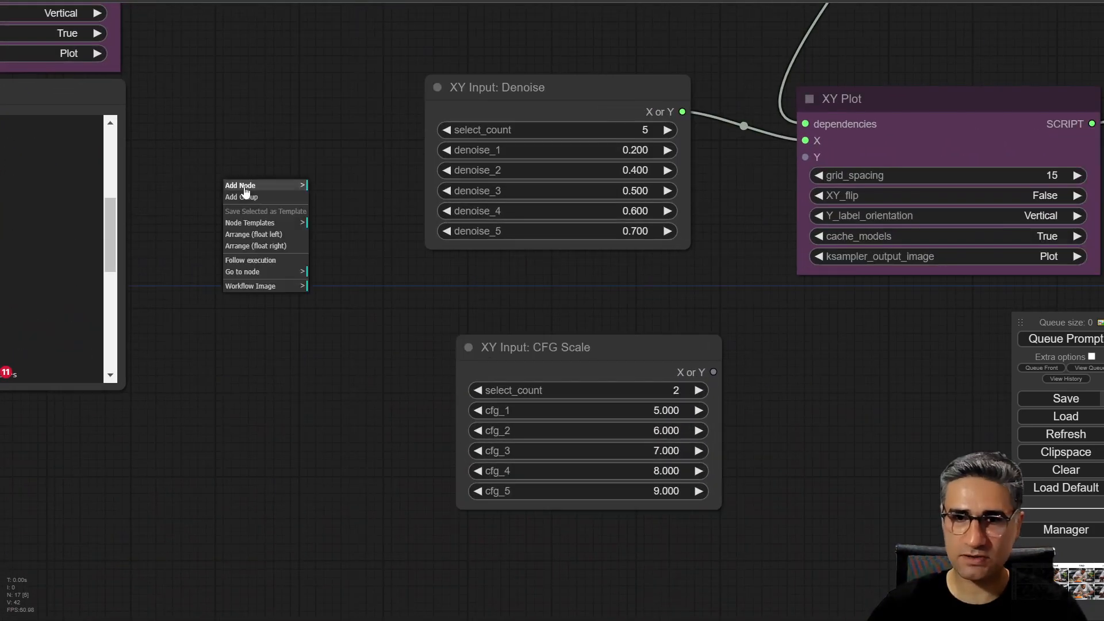
left_click(247, 185)
left_click(333, 347)
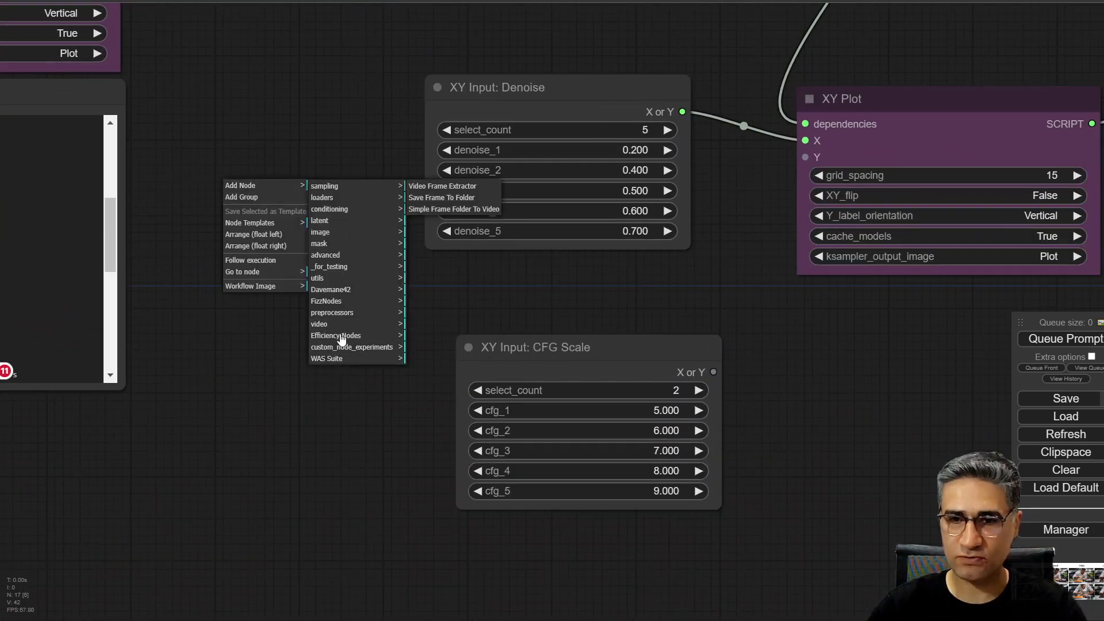
left_click(336, 335)
left_click(422, 220)
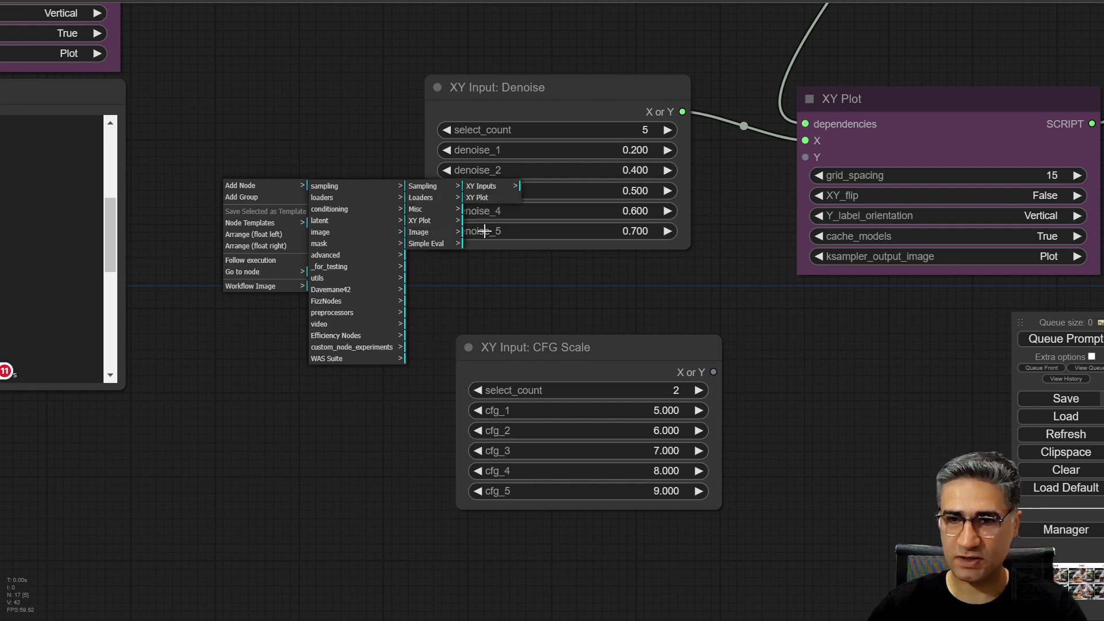
left_click(489, 186)
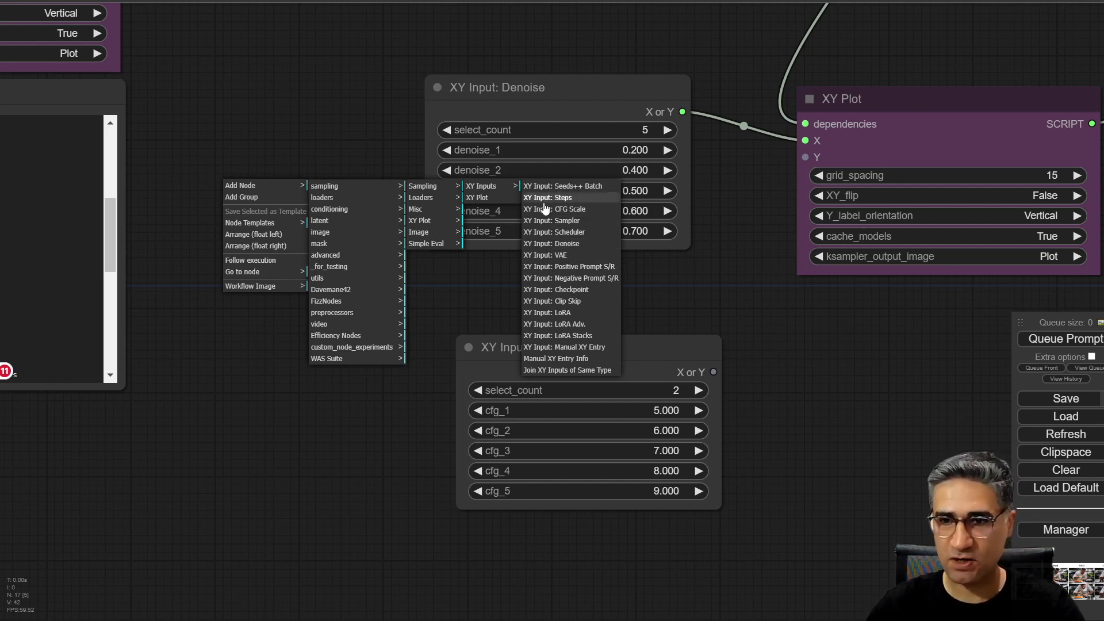
scroll(355, 276, "down", 7)
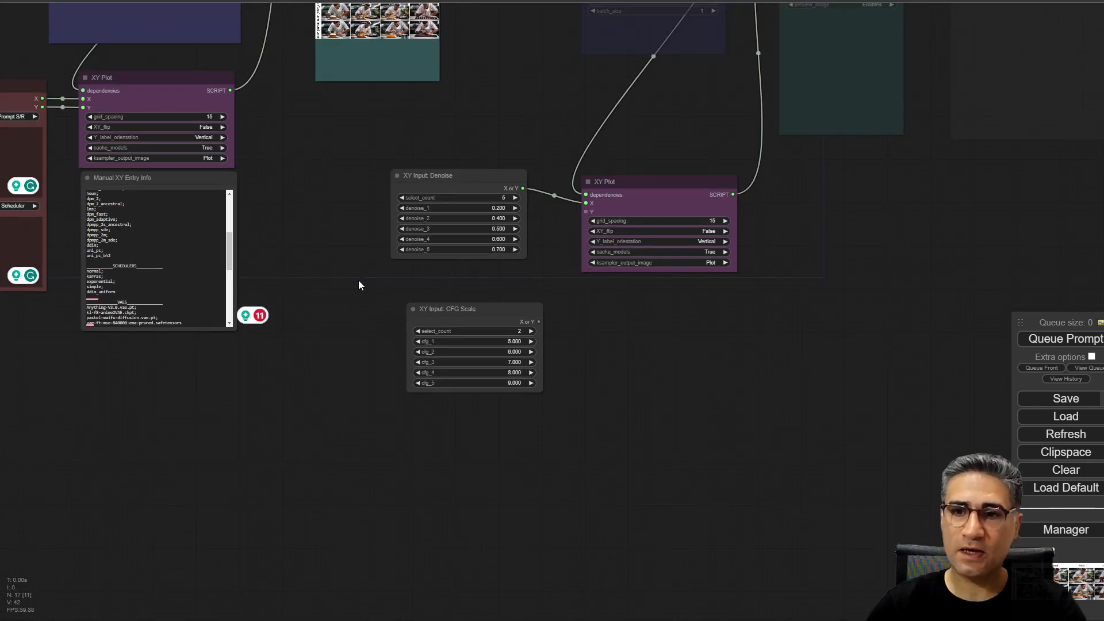
Inspect the two Primitive prompt nodes that feed the first Efficient Loader's positive and negative inputs.
left_click_drag(357, 281, 538, 558)
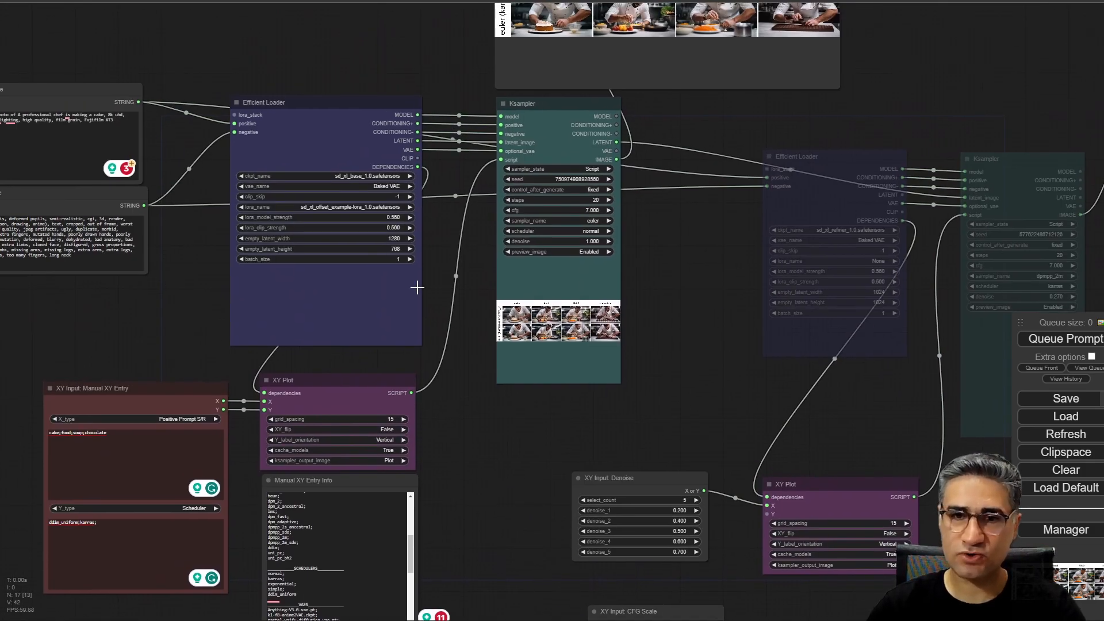
left_click(120, 188)
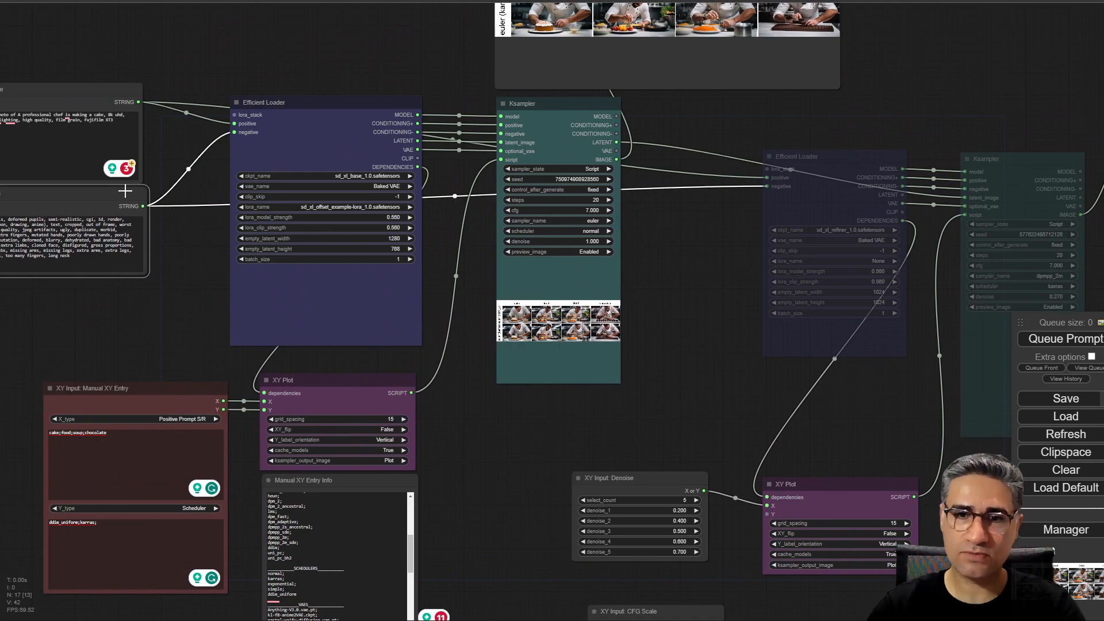
left_click(169, 285)
left_click_drag(485, 344, 494, 537)
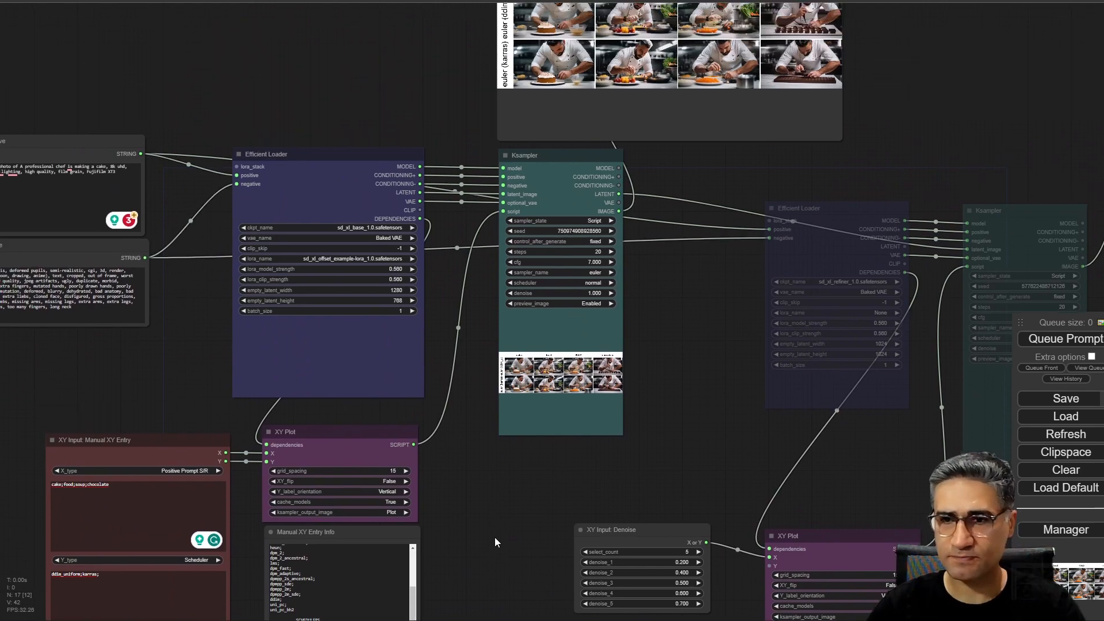
left_click_drag(144, 140, 360, 45)
scroll(206, 75, "up", 5)
left_click_drag(234, 86, 284, 48)
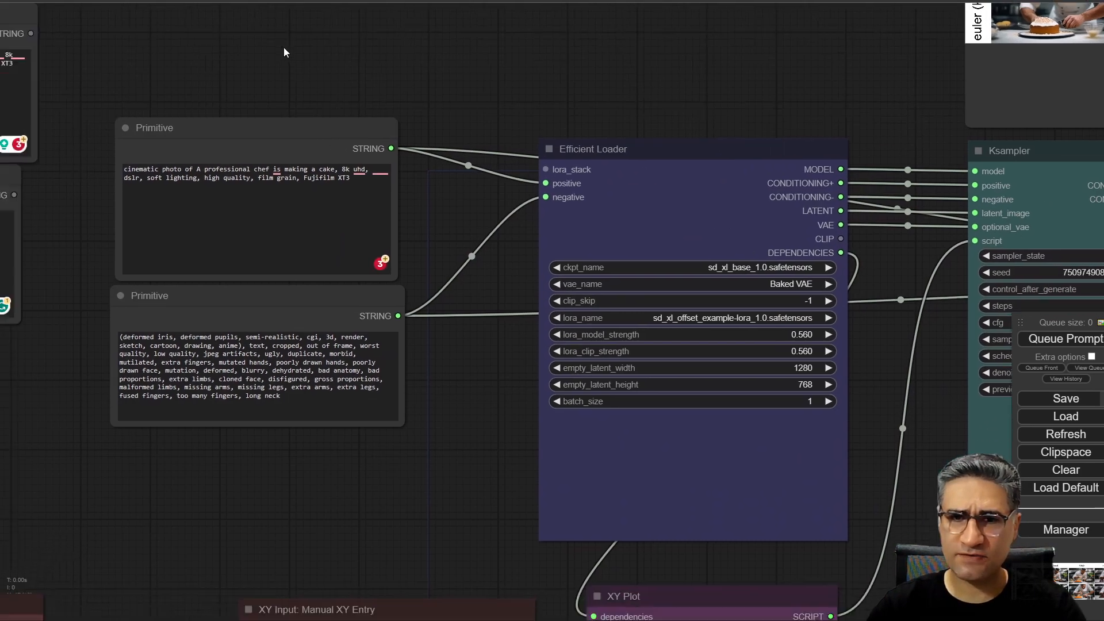
scroll(240, 77, "up", 5)
left_click_drag(220, 105, 259, 6)
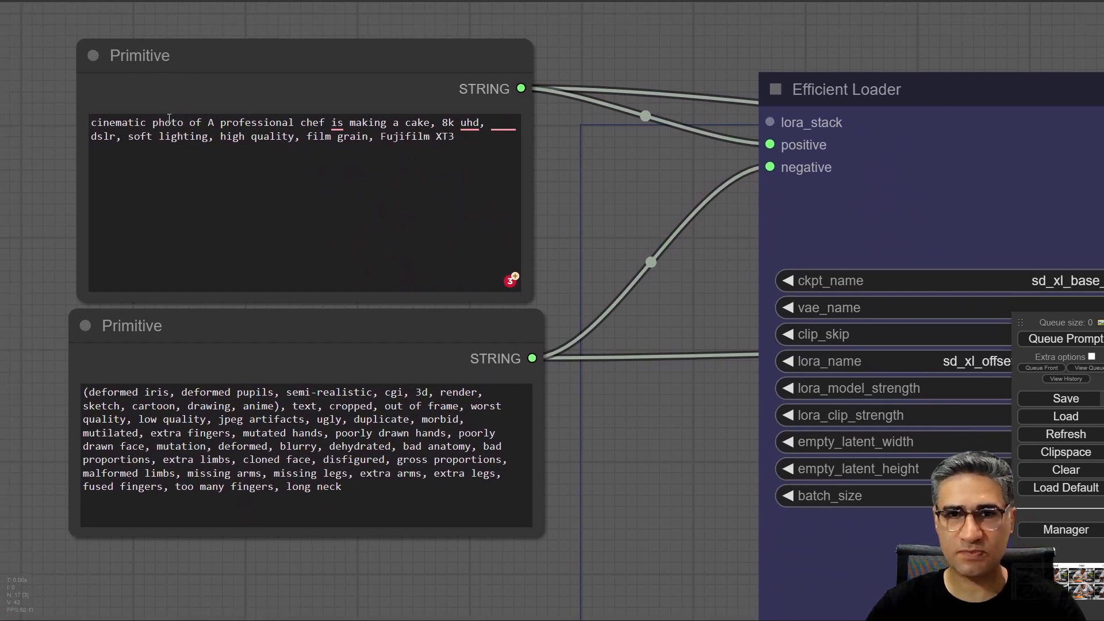
Examine the base and refiner sections of the workflow, focusing on the first Efficient Loader and Ksampler settings.
left_click_drag(546, 173, 291, 156)
scroll(291, 156, "down", 5)
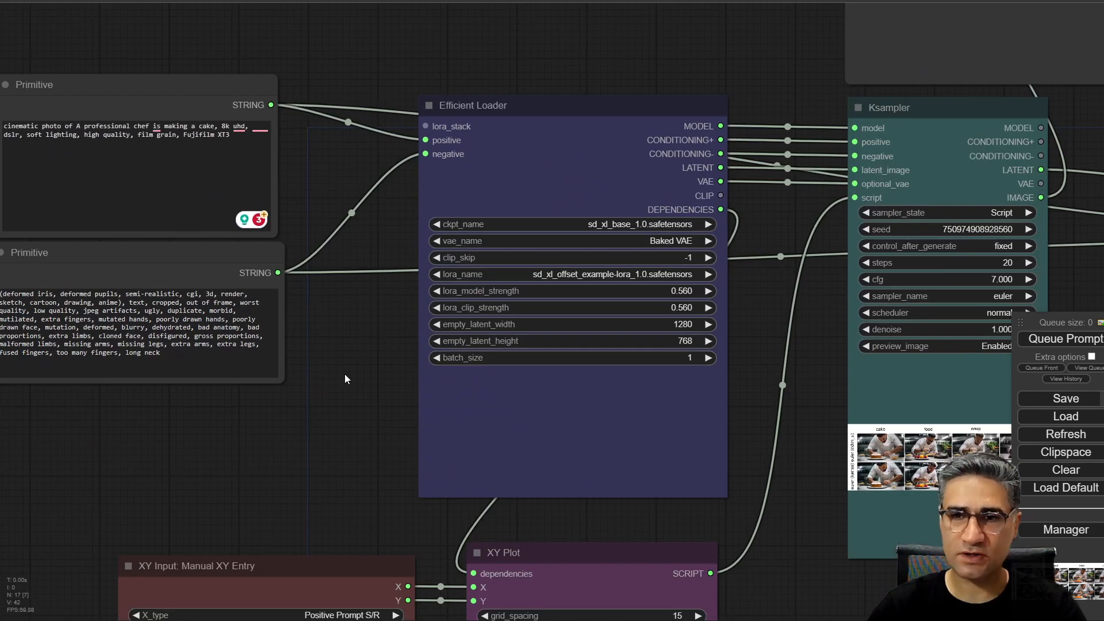
left_click_drag(343, 374, 325, 345)
scroll(328, 342, "down", 6)
left_click_drag(848, 352, 645, 335)
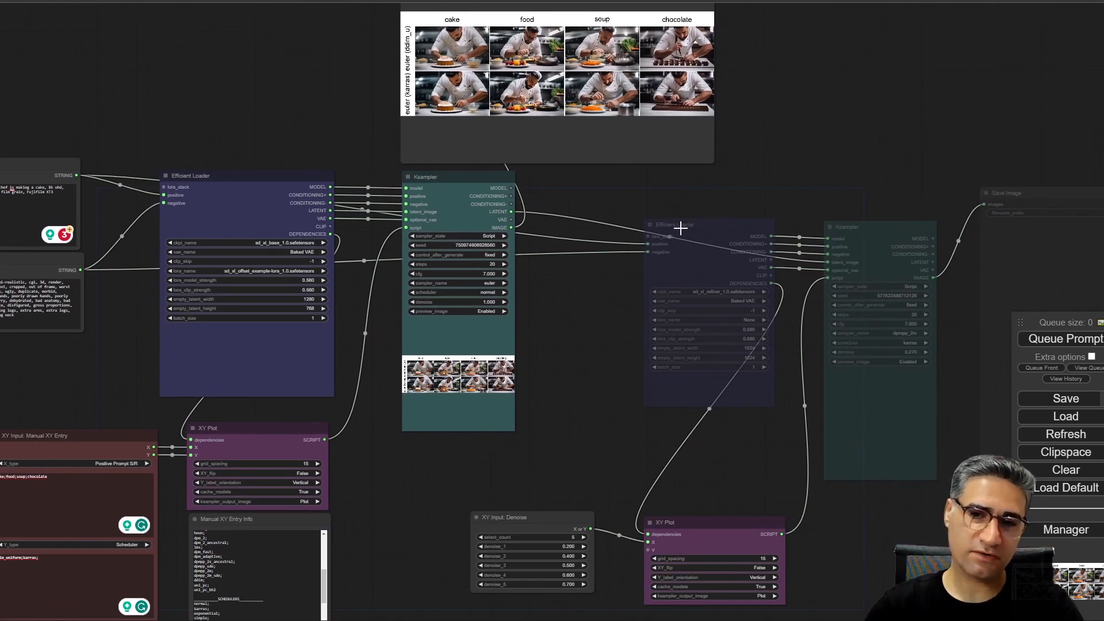
left_click_drag(177, 111, 338, 31)
scroll(241, 57, "up", 10)
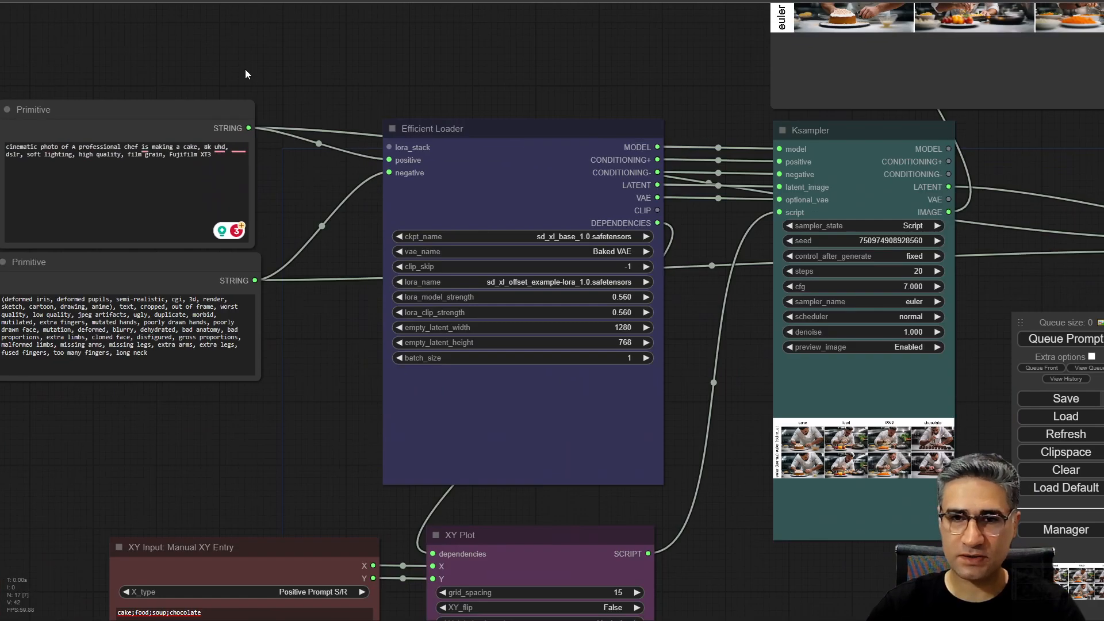
left_click_drag(245, 69, 585, 1)
left_click_drag(636, 218, 80, 148)
scroll(150, 161, "down", 4)
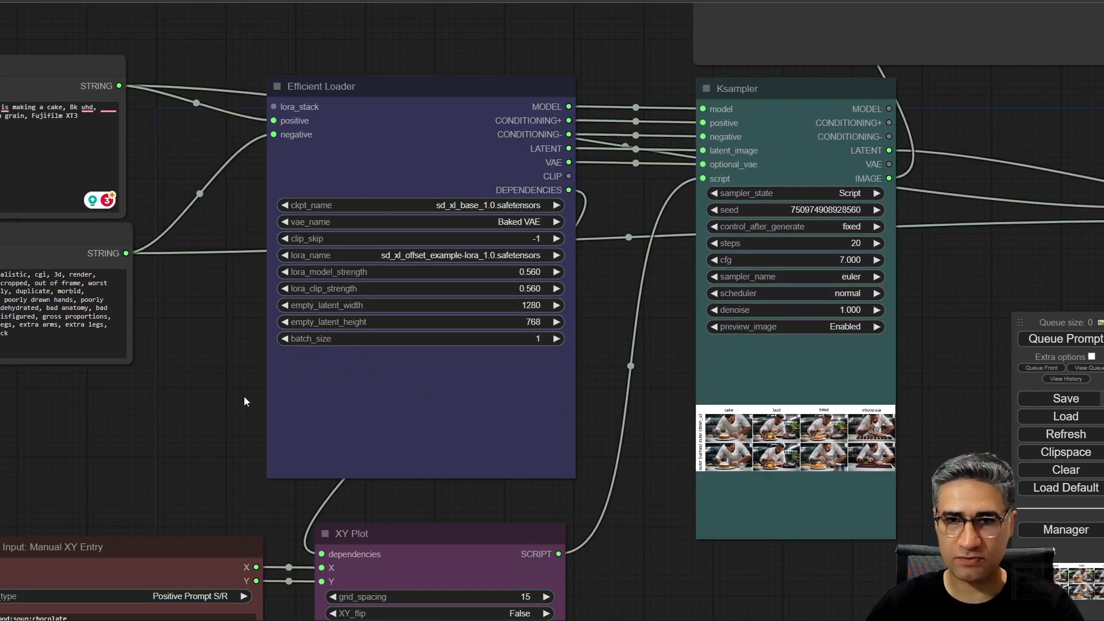
Add an Efficient Loader node from Efficiency Nodes' Loaders category in the empty canvas area below the existing workflow.
scroll(333, 397, "down", 5)
left_click_drag(545, 606, 543, 164)
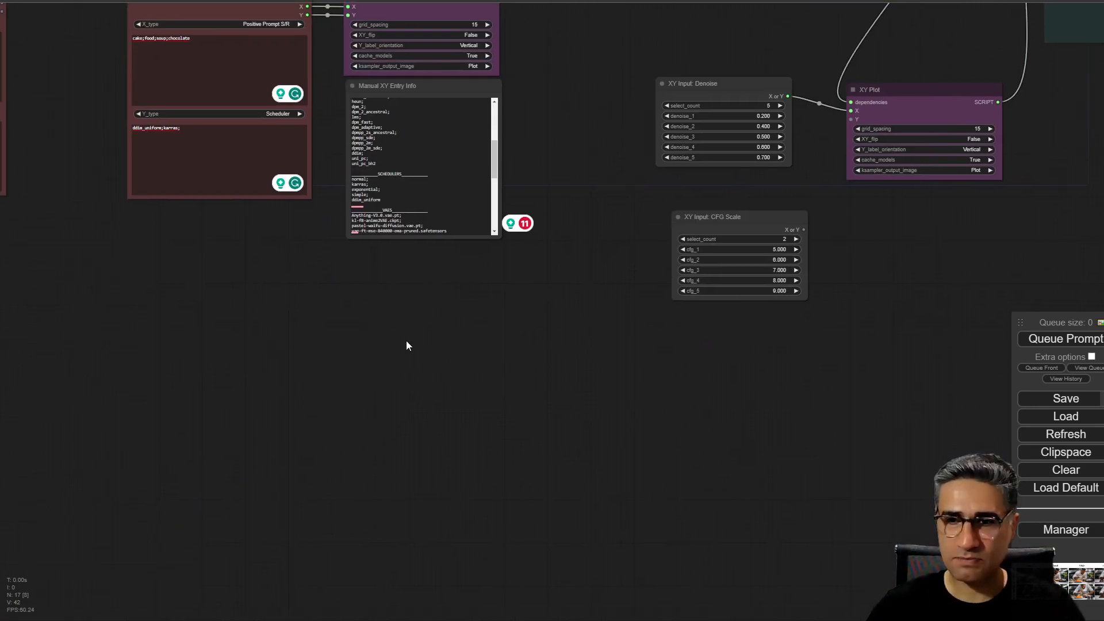
left_click_drag(467, 391, 360, 215)
right_click(350, 196)
left_click(377, 199)
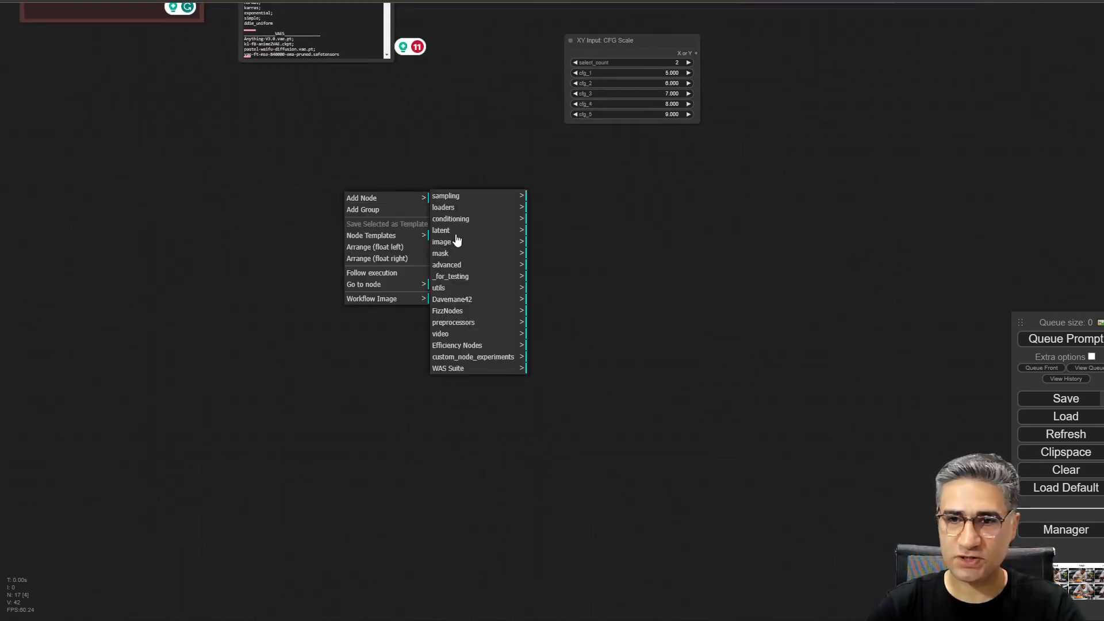
left_click(460, 345)
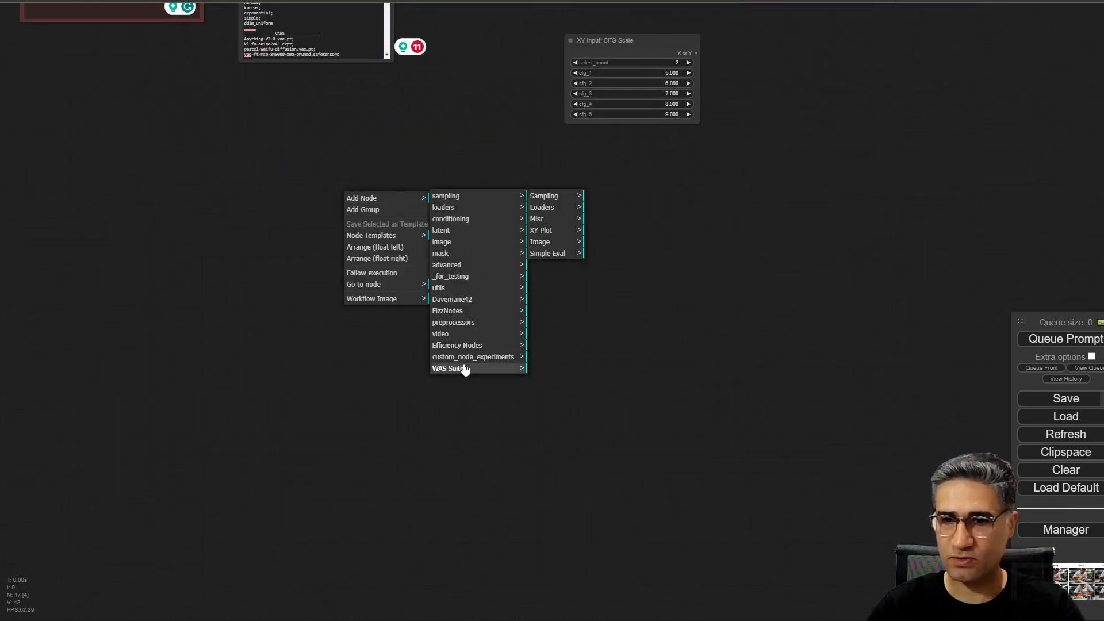
left_click(563, 207)
left_click(608, 196)
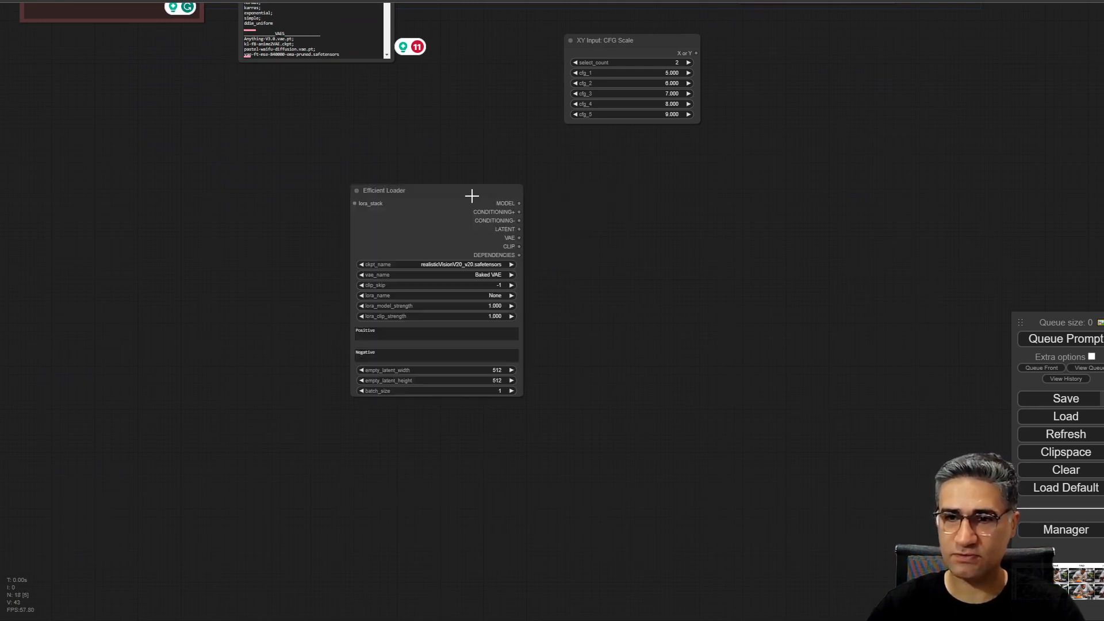
left_click_drag(471, 195, 402, 187)
Examine the new Efficient Loader's built-in Positive and Negative prompt fields.
scroll(308, 210, "up", 11)
left_click_drag(173, 376, 123, 191)
scroll(155, 273, "down", 5)
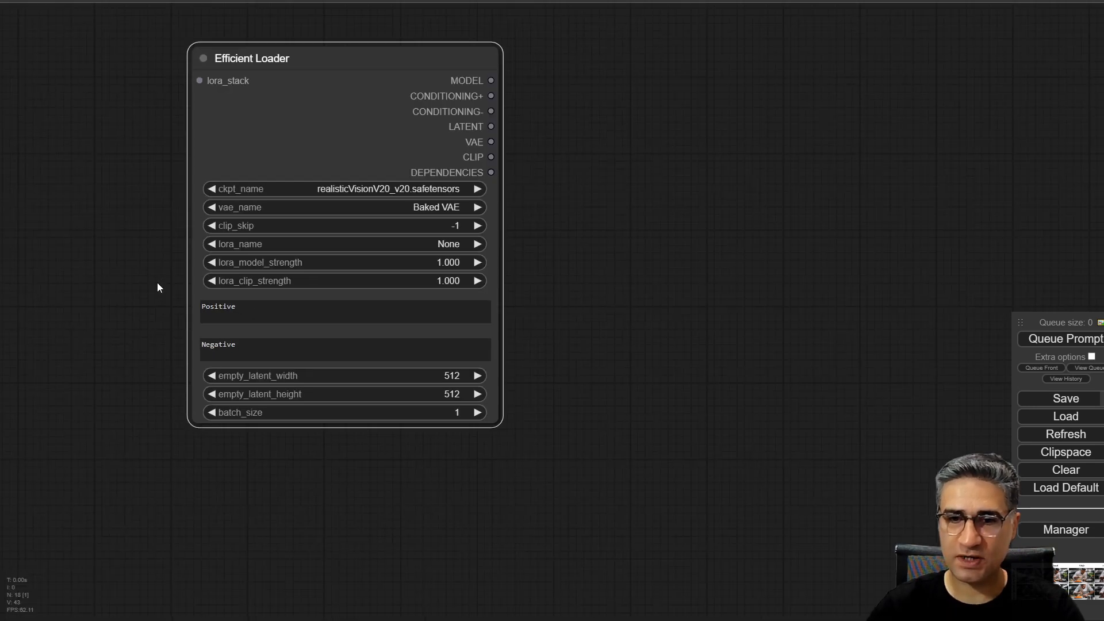
left_click_drag(159, 287, 183, 330)
left_click(255, 328)
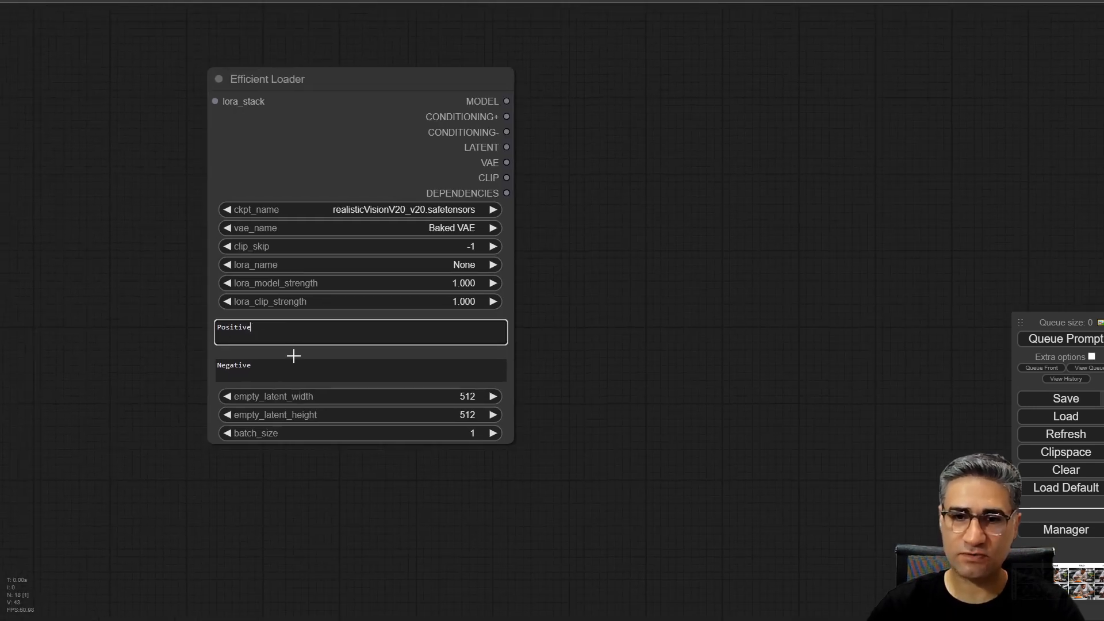
left_click_drag(287, 367, 115, 372)
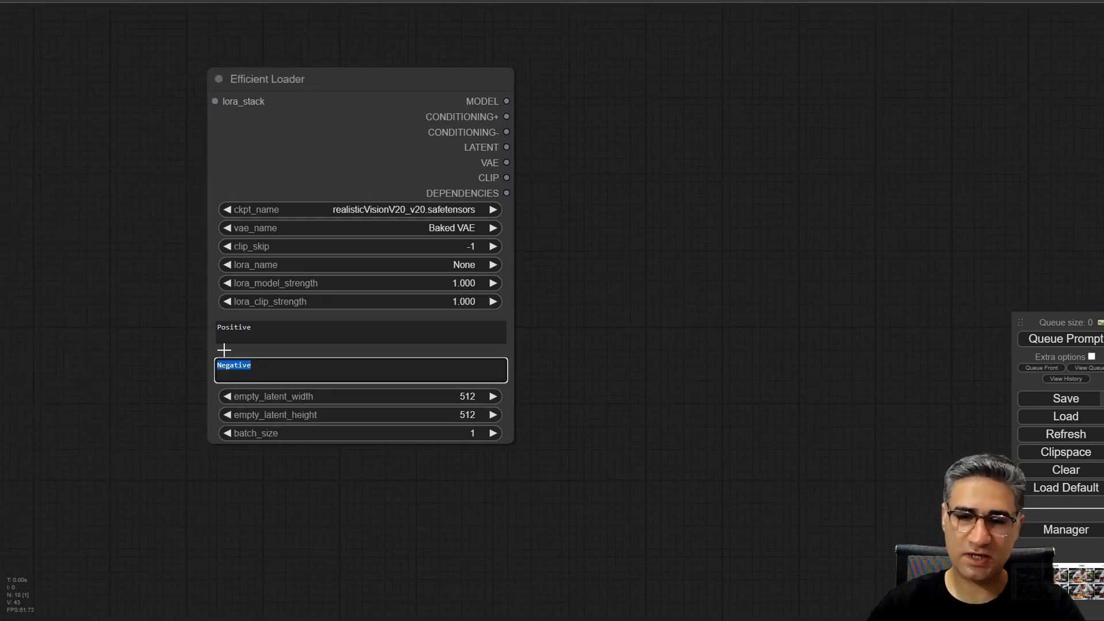
left_click_drag(160, 344, 184, 363)
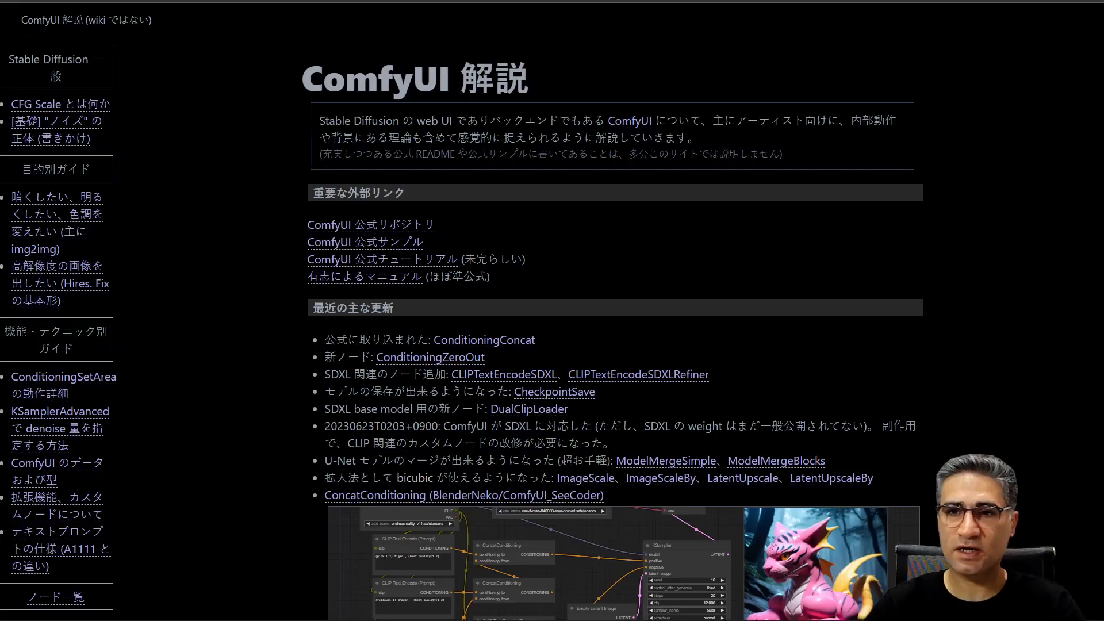
On the ComfyUI 解説 website, open the CLIPTextEncodeSDXL page and translate it into English.
scroll(541, 205, "down", 6)
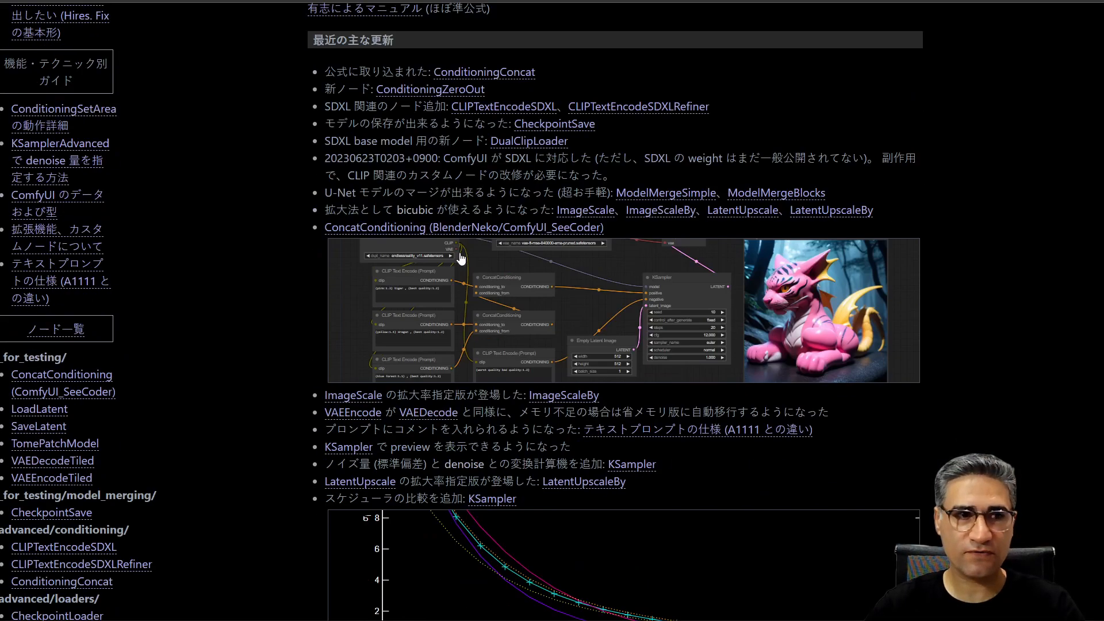
scroll(382, 240, "up", 6)
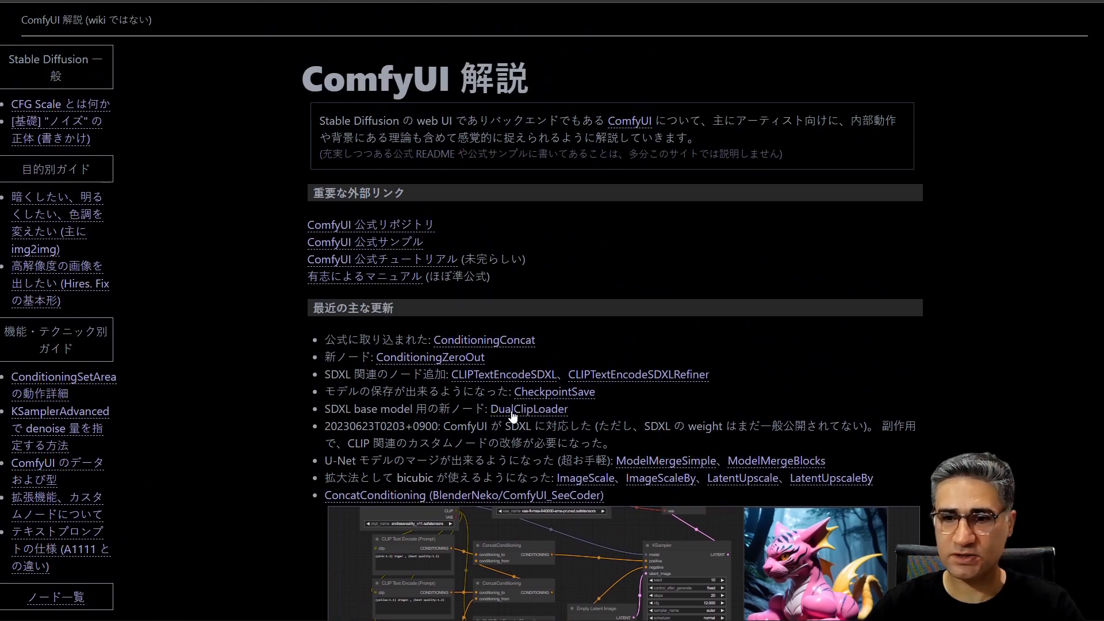
left_click(516, 377)
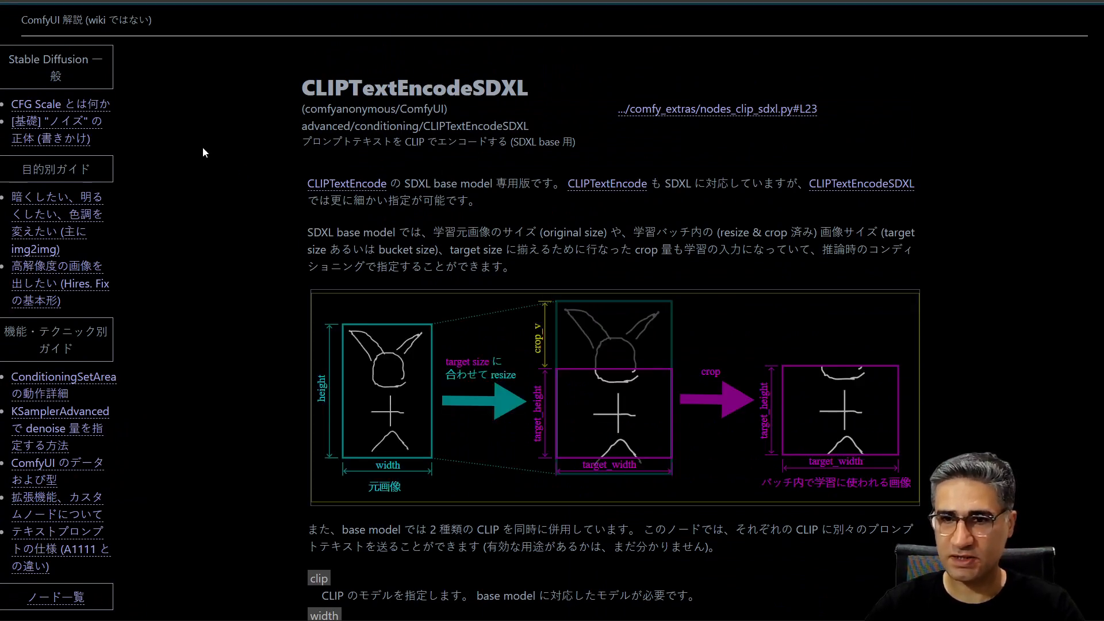
right_click(223, 149)
left_click(274, 296)
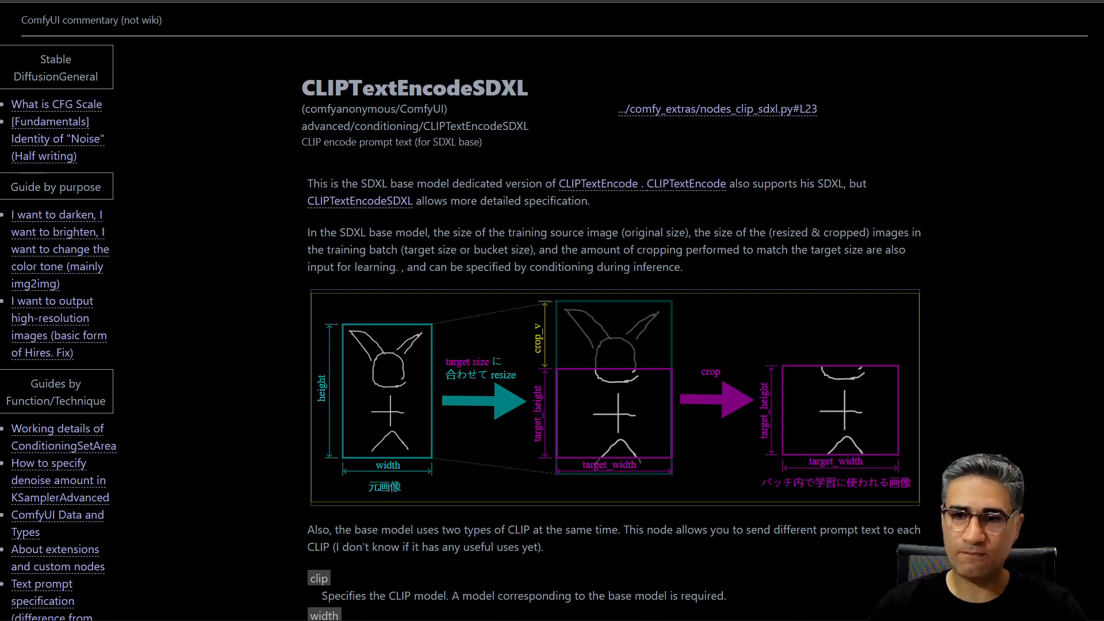
Return to the ComfyUI workflow and examine the XY Plot result grid's prompt columns and scheduler rows.
left_click(460, 0)
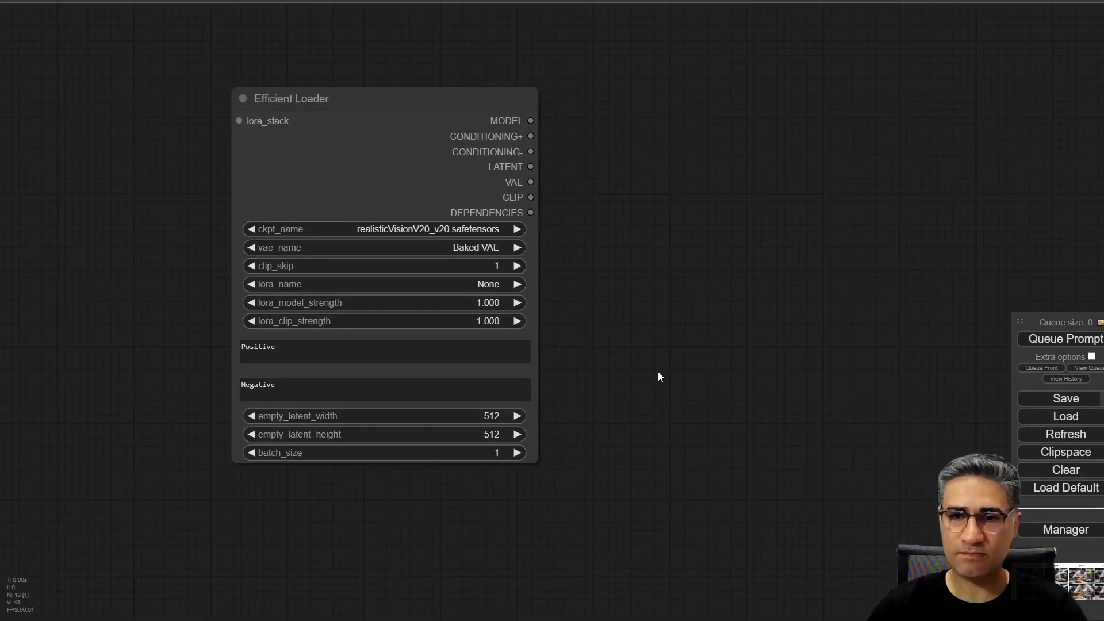
scroll(114, 195, "down", 4)
left_click_drag(339, 58, 405, 302)
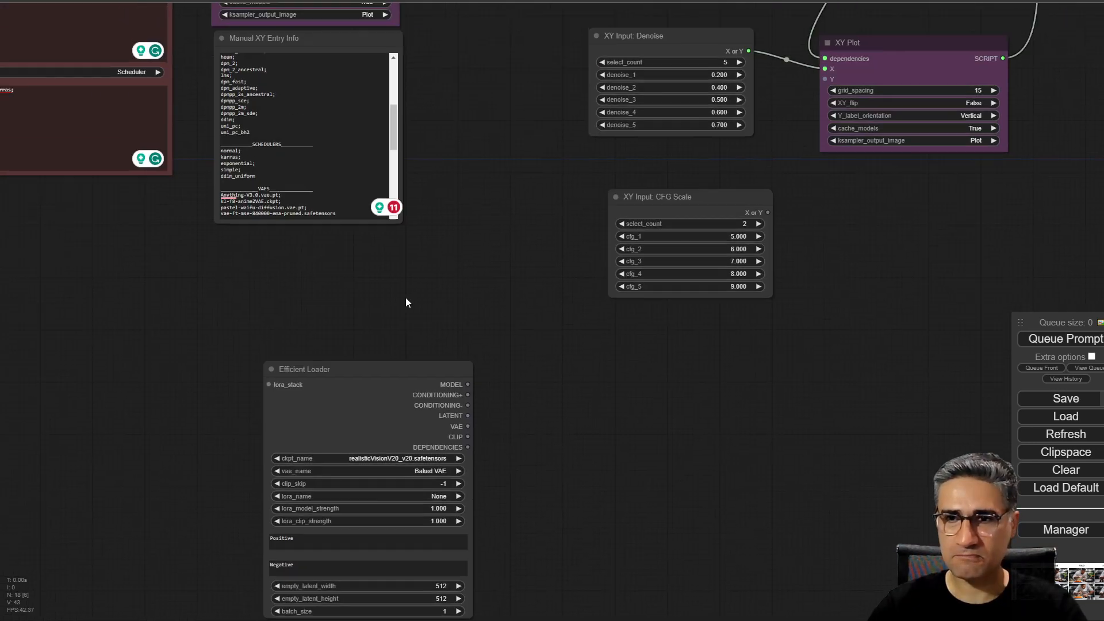
scroll(406, 299, "down", 4)
left_click_drag(266, 328, 290, 587)
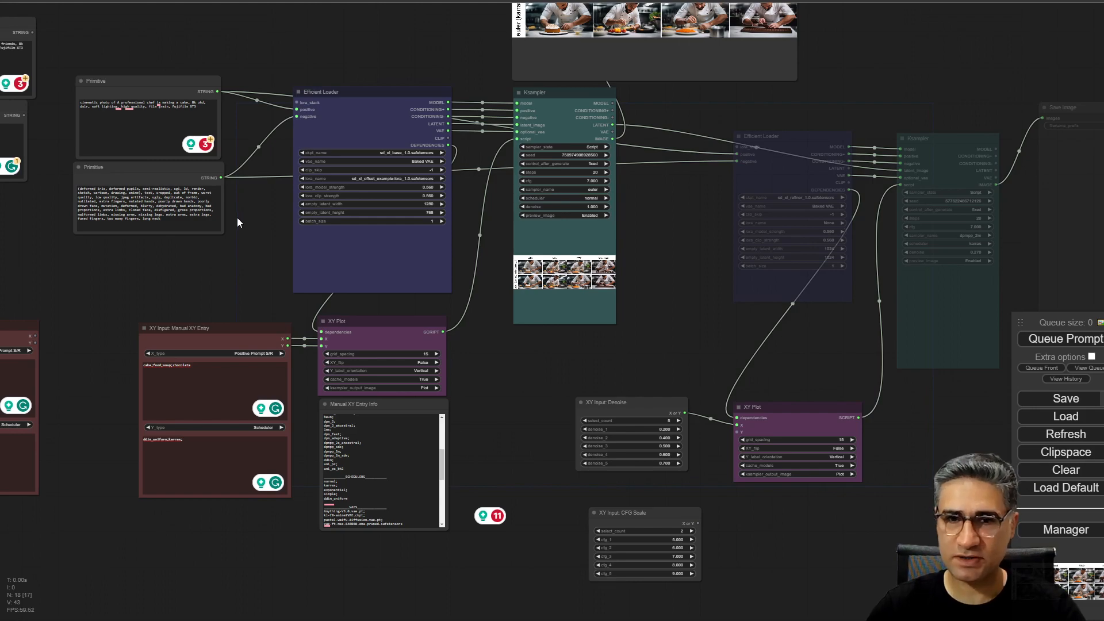
left_click_drag(237, 217, 298, 329)
left_click_drag(394, 67, 174, 172)
scroll(489, 150, "up", 12)
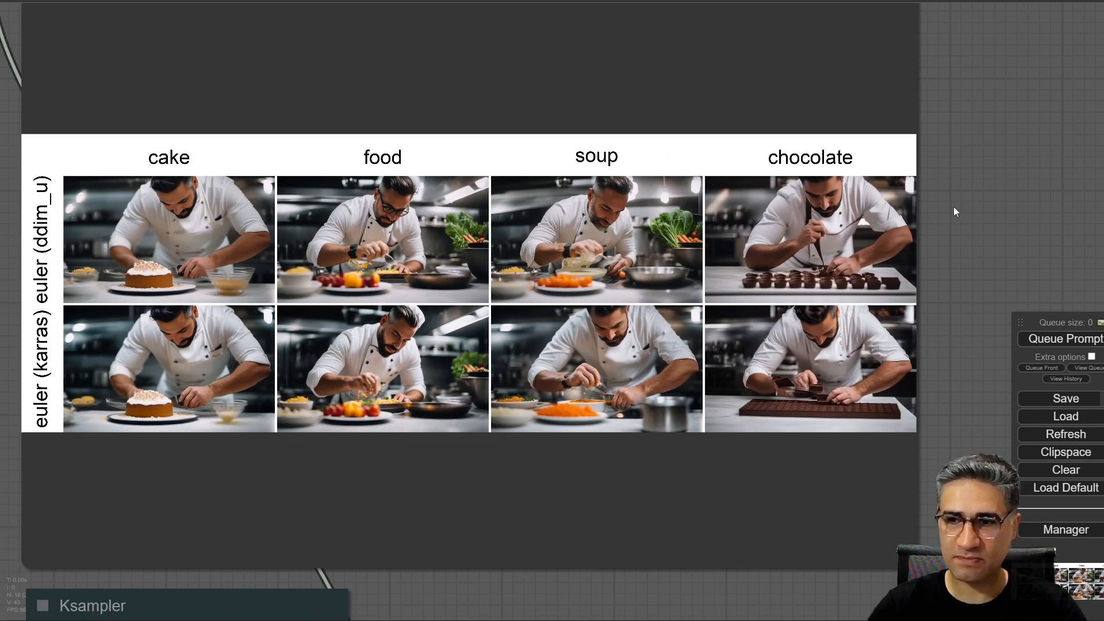
left_click_drag(989, 183, 1100, 155)
scroll(144, 244, "up", 5)
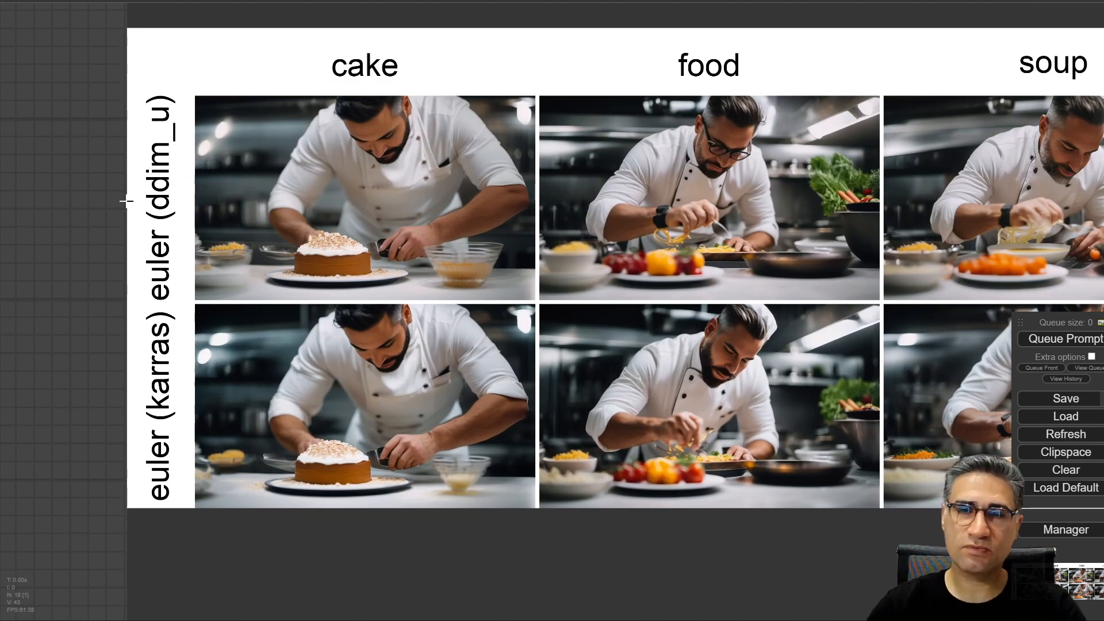
scroll(270, 184, "down", 7)
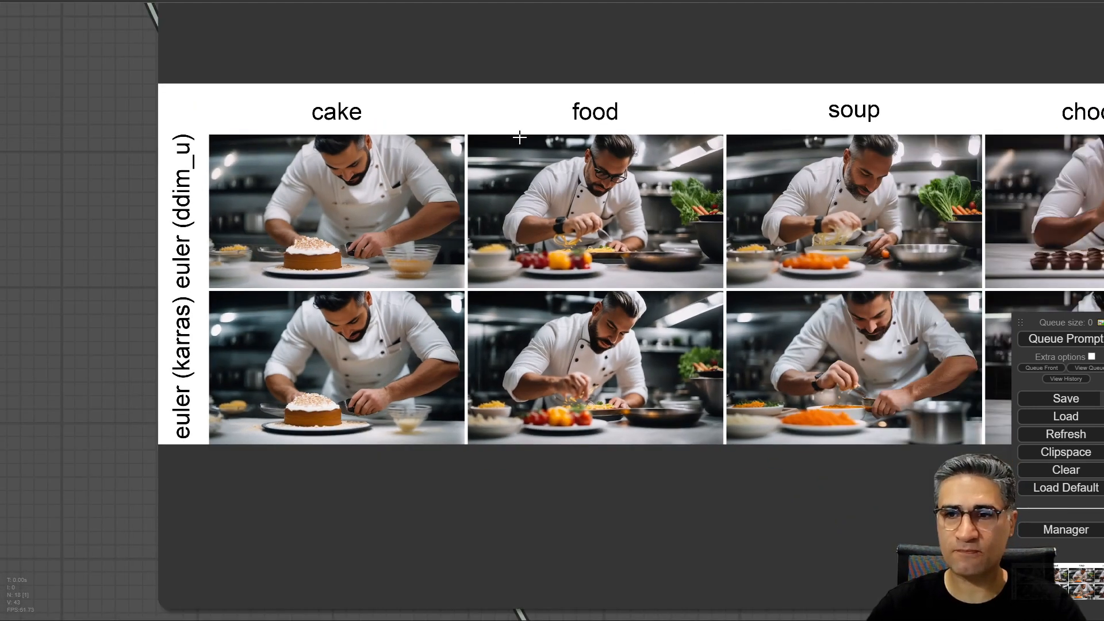
Examine the checkpoint, VAE, LoRA and latent size settings of the workflow's base Efficient Loader.
left_click_drag(67, 346, 543, 117)
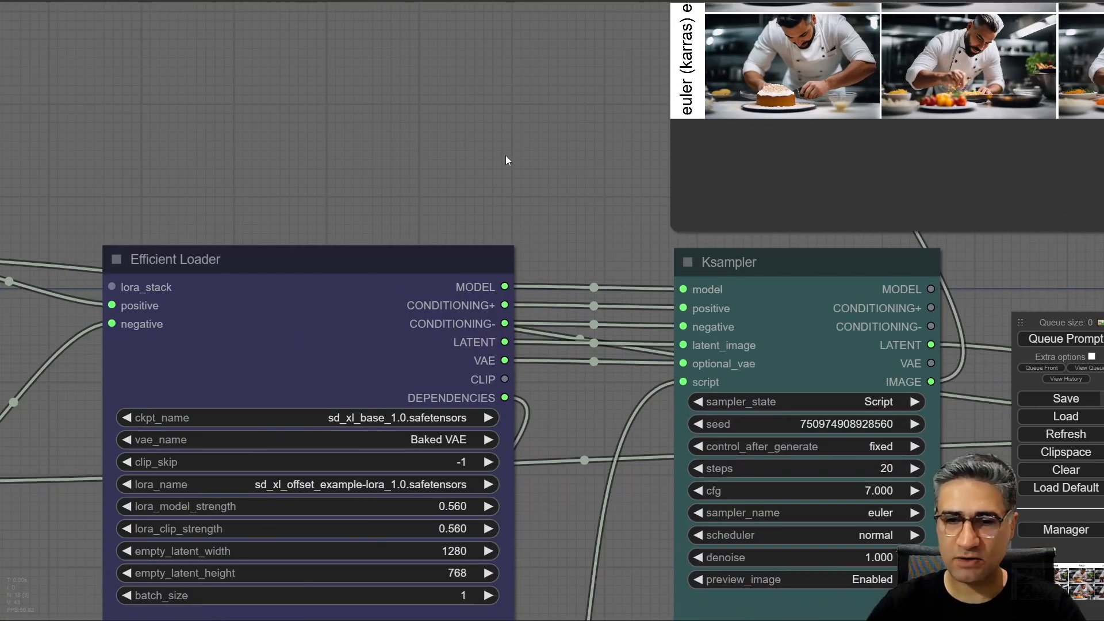
left_click_drag(313, 144, 546, 26)
scroll(489, 98, "down", 4)
left_click_drag(289, 365, 106, 361)
scroll(345, 296, "up", 6)
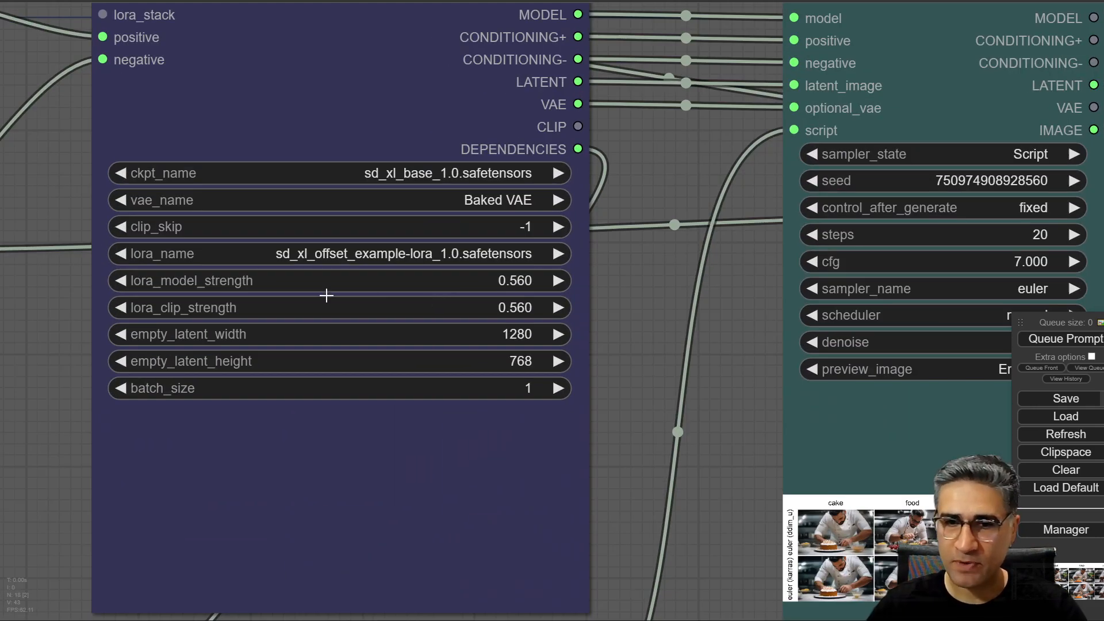
left_click_drag(610, 309, 619, 244)
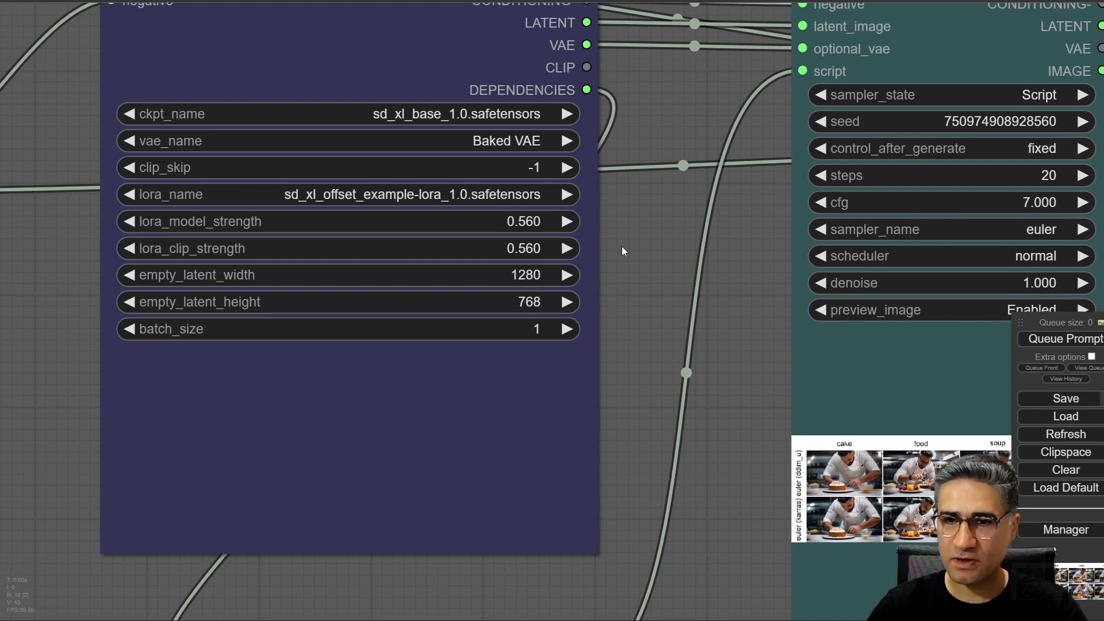
scroll(402, 113, "up", 6)
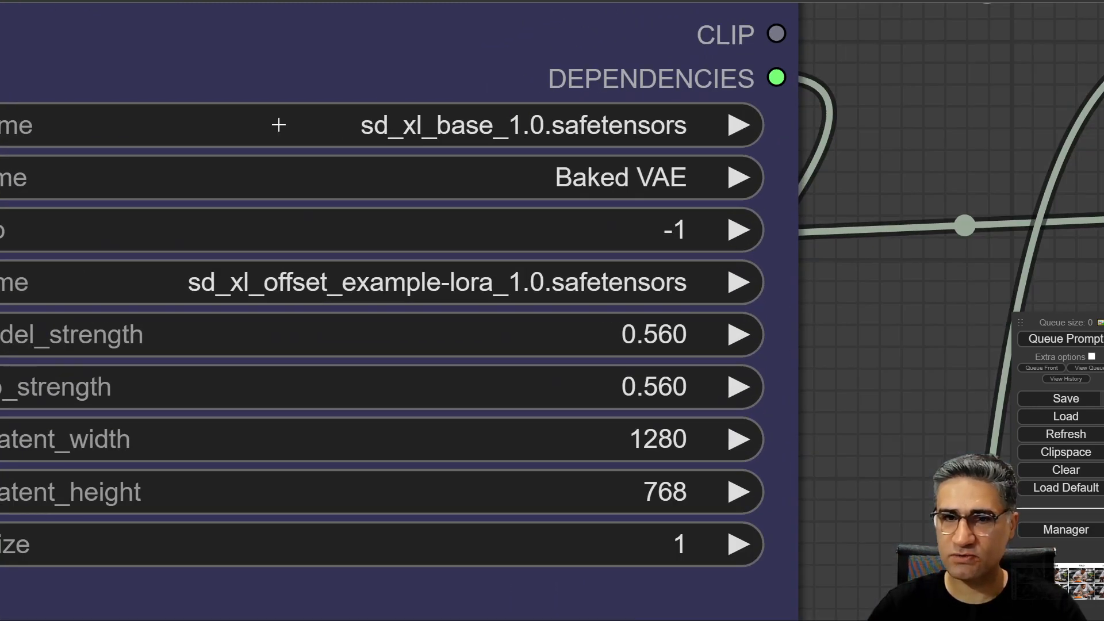
scroll(278, 123, "down", 3)
scroll(99, 122, "down", 2)
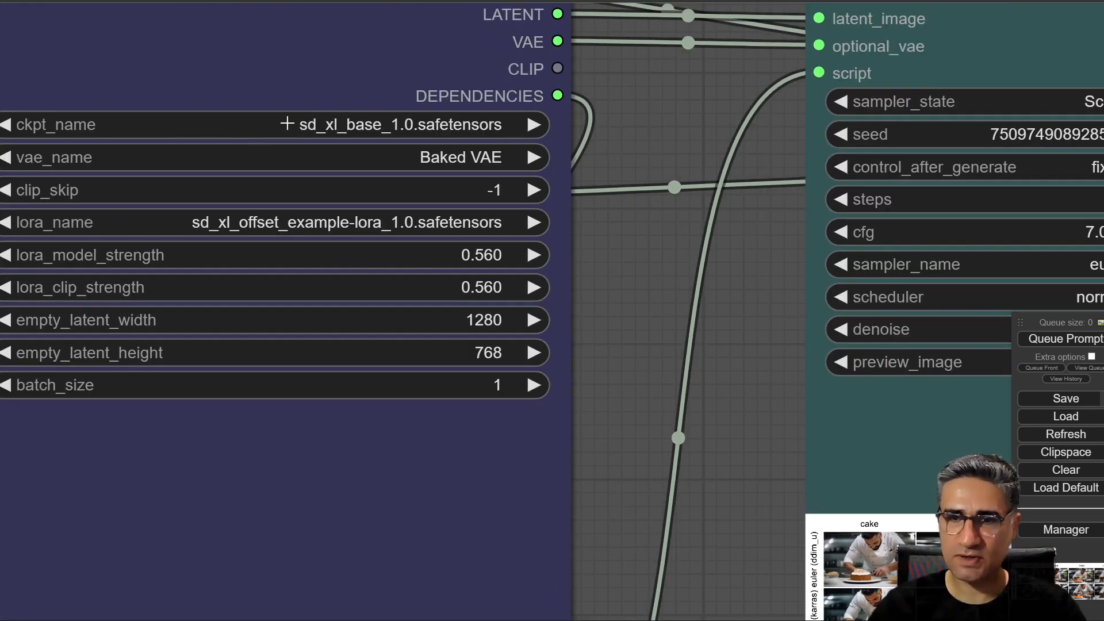
Set the new Efficient Loader's ckpt_name to sd_xl_base_1.0.safetensors.
scroll(283, 120, "down", 6)
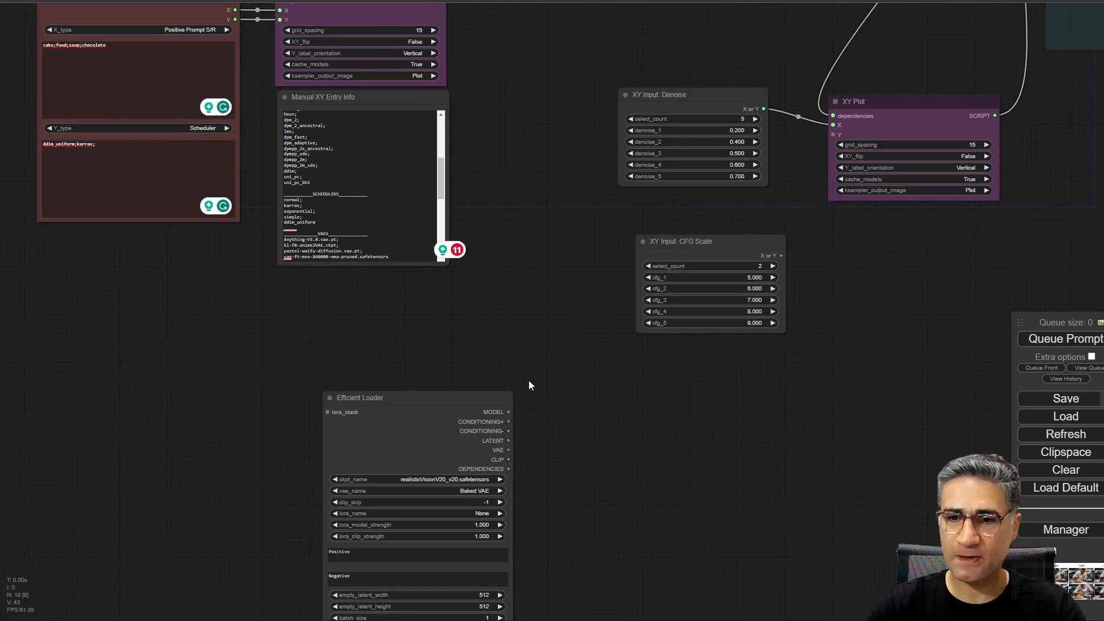
left_click_drag(529, 380, 485, 247)
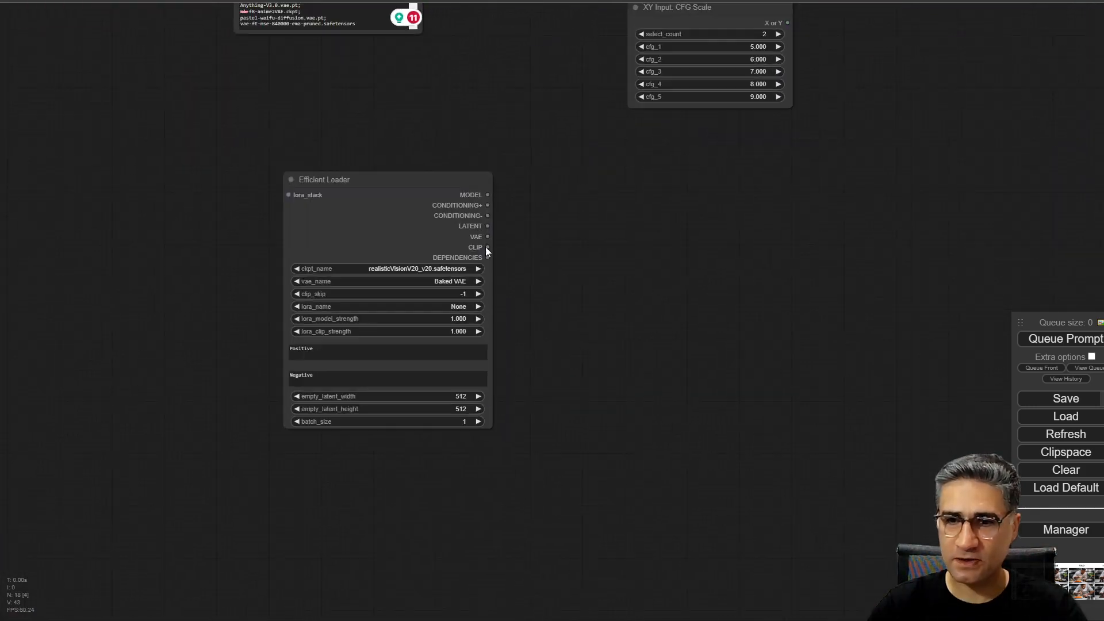
scroll(485, 246, "up", 3)
scroll(510, 310, "up", 3)
left_click_drag(482, 296, 684, 244)
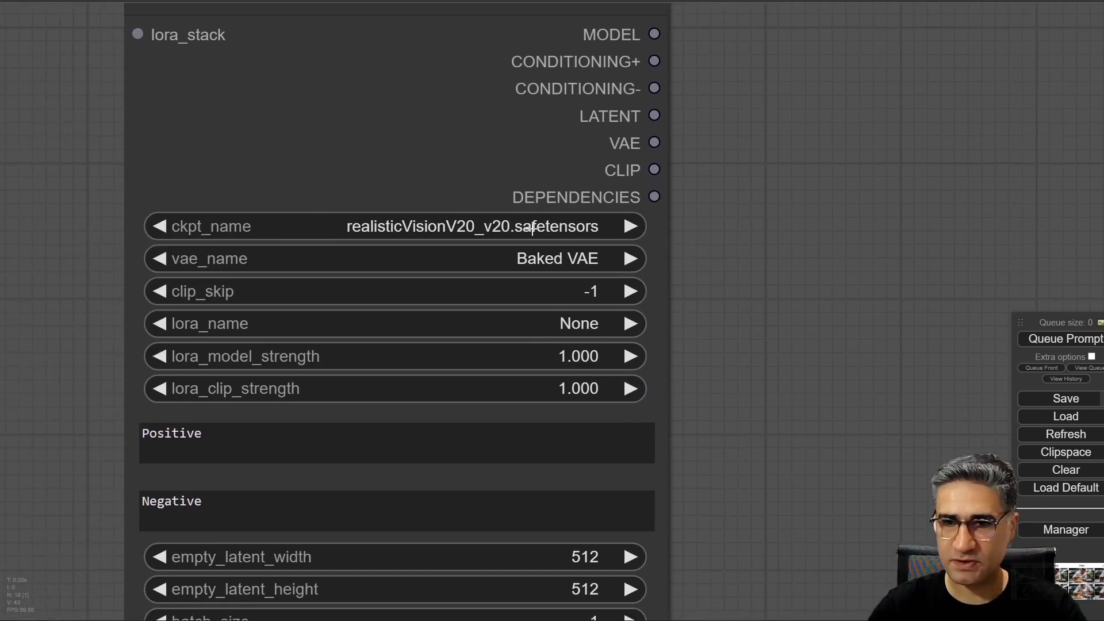
left_click(444, 227)
left_click(827, 253)
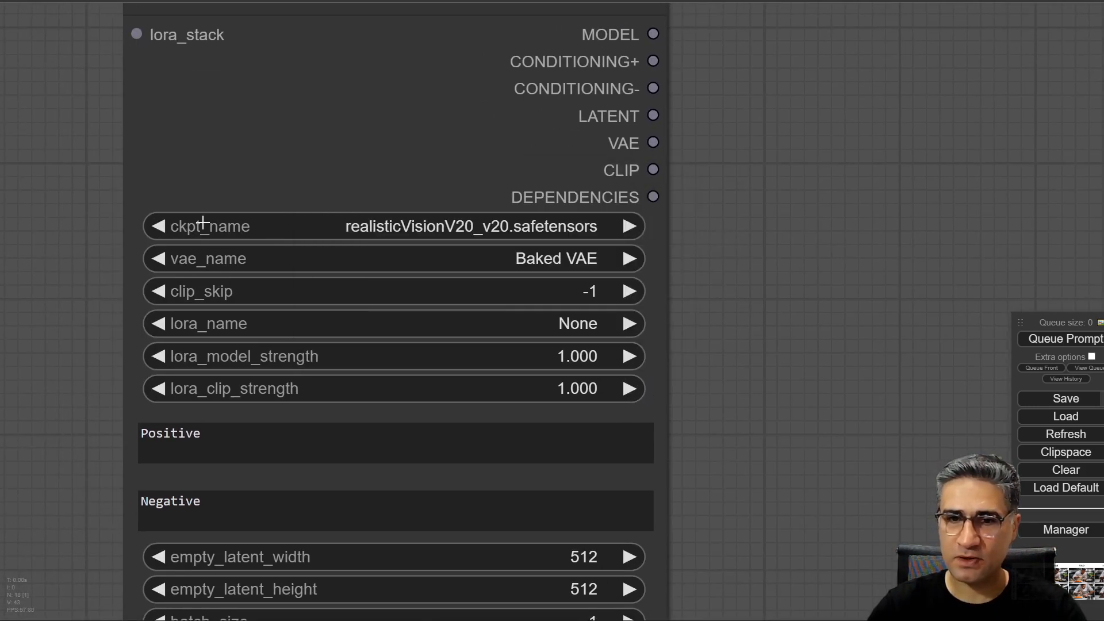
left_click(255, 224)
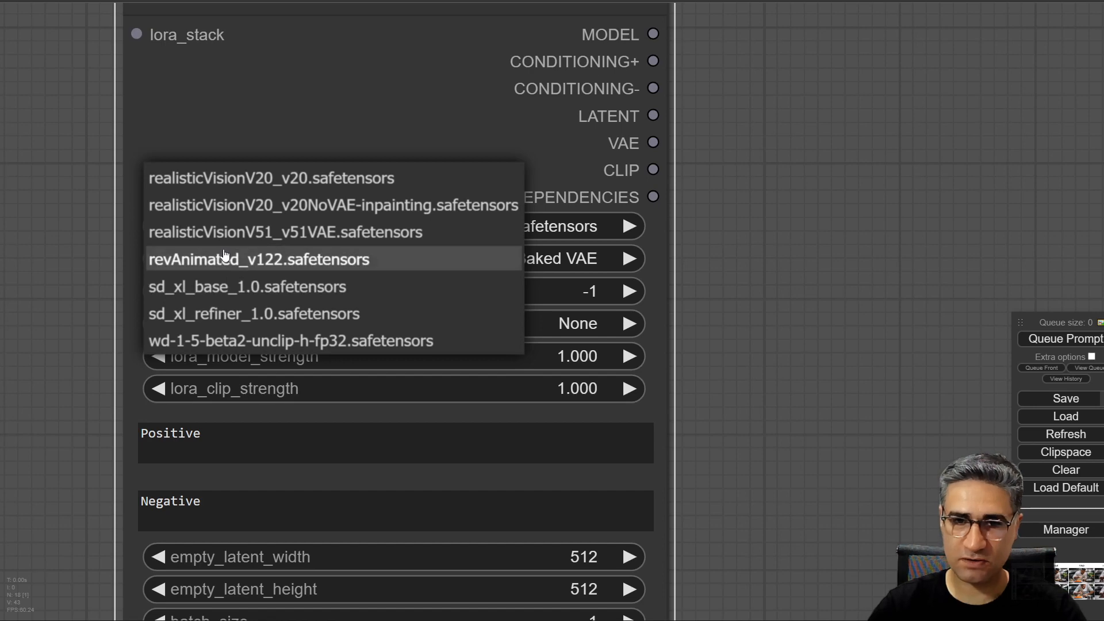
left_click(255, 292)
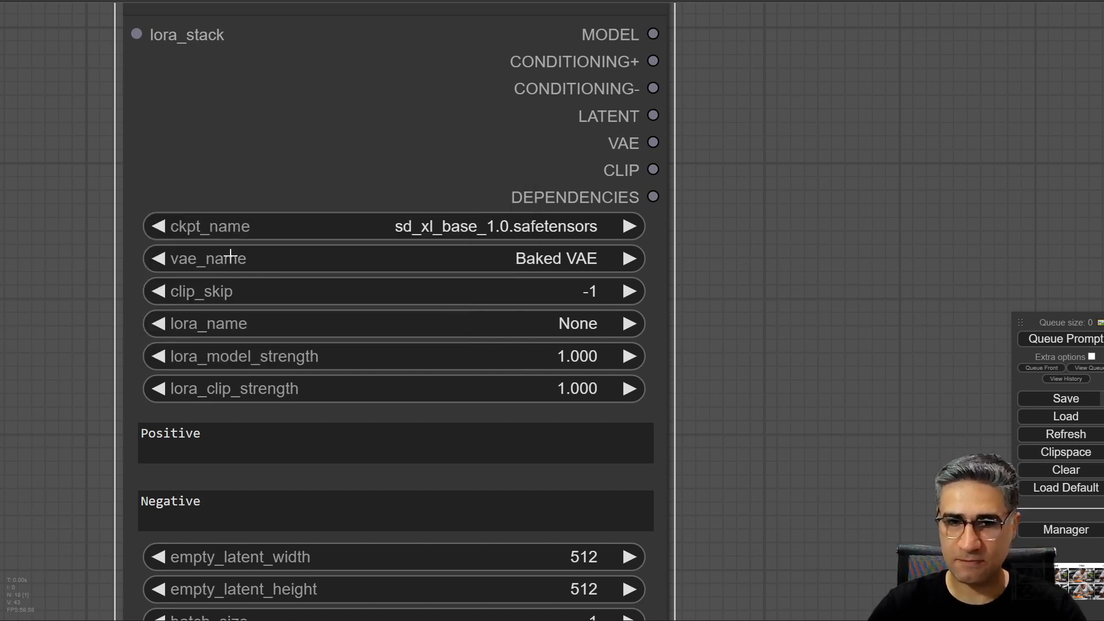
Review the available VAEs for the new Efficient Loader and choose Baked VAE as its vae_name.
left_click(344, 260)
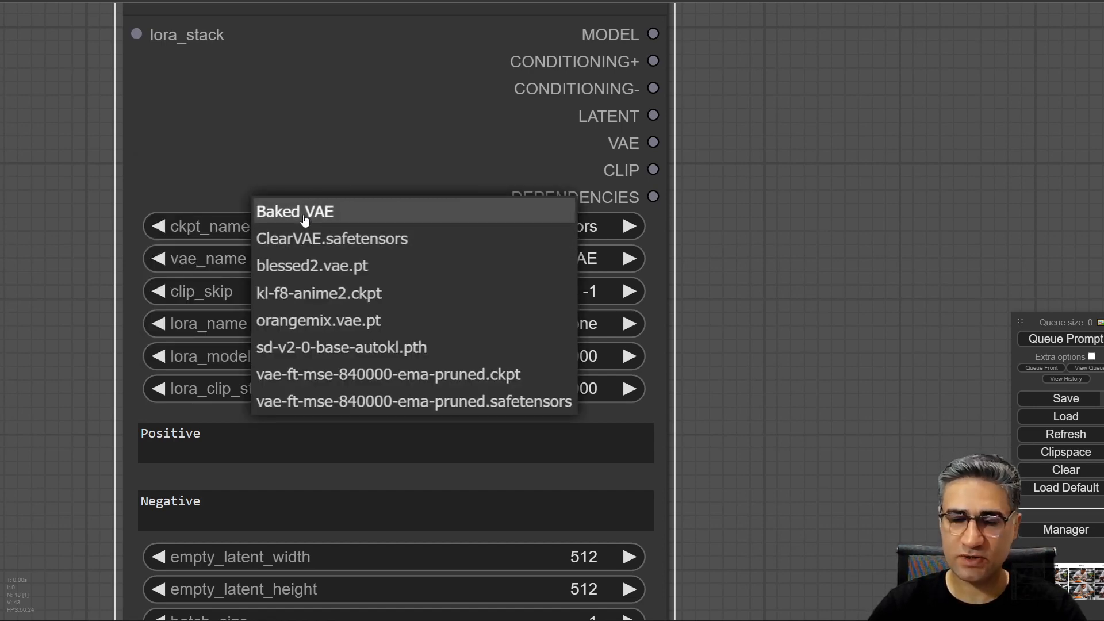
left_click(782, 248)
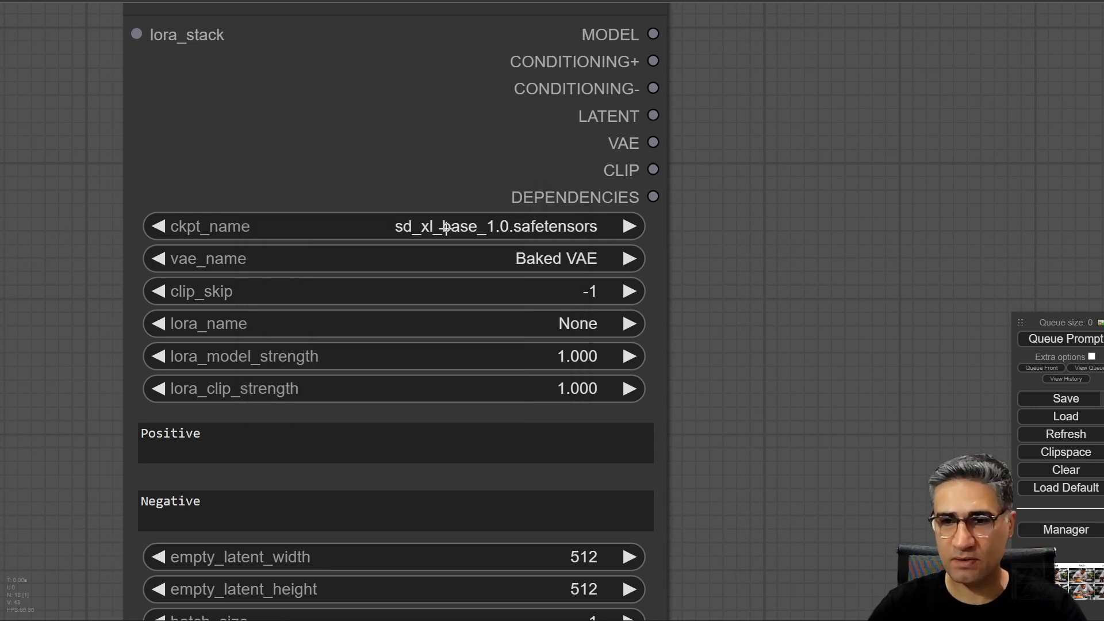
left_click(461, 262)
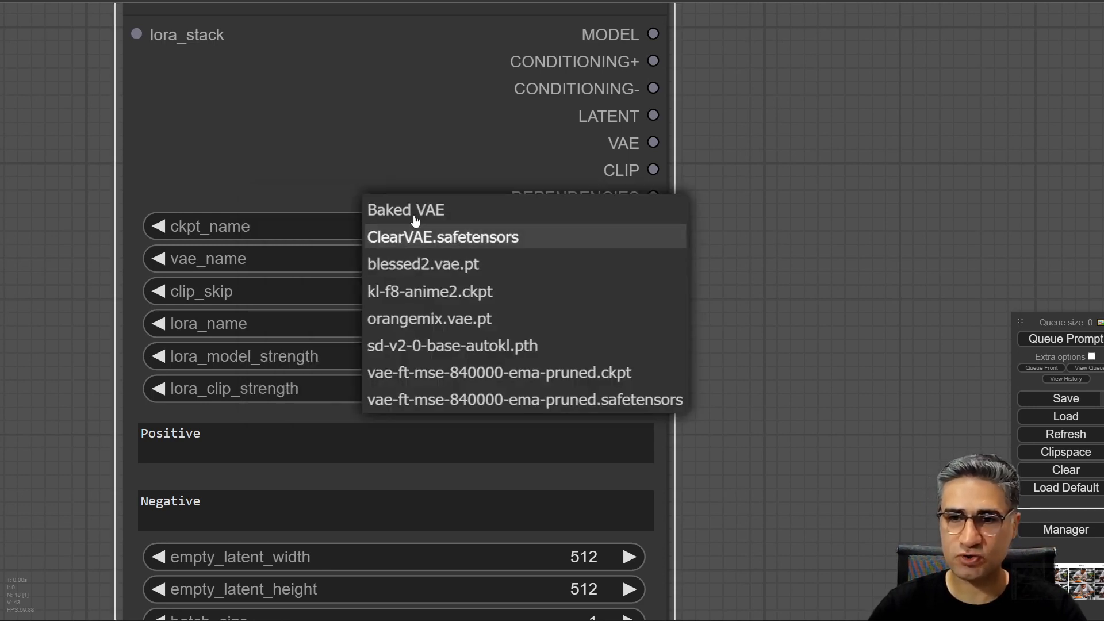
left_click(401, 210)
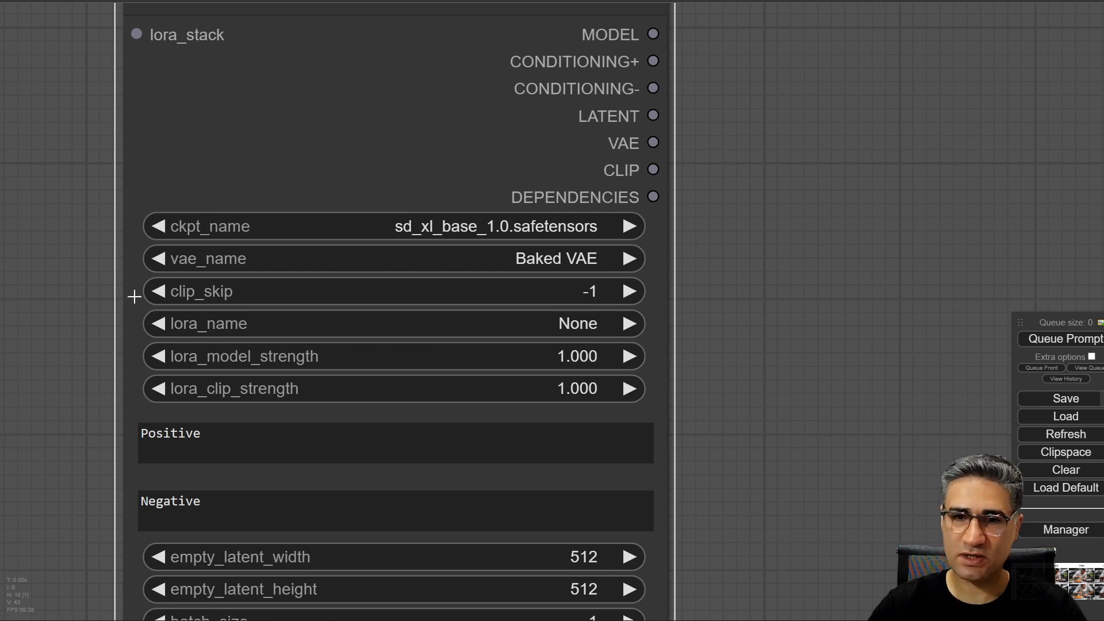
Try adjusting the new Efficient Loader's clip_skip value.
left_click(151, 289)
left_click(155, 288)
left_click(155, 287)
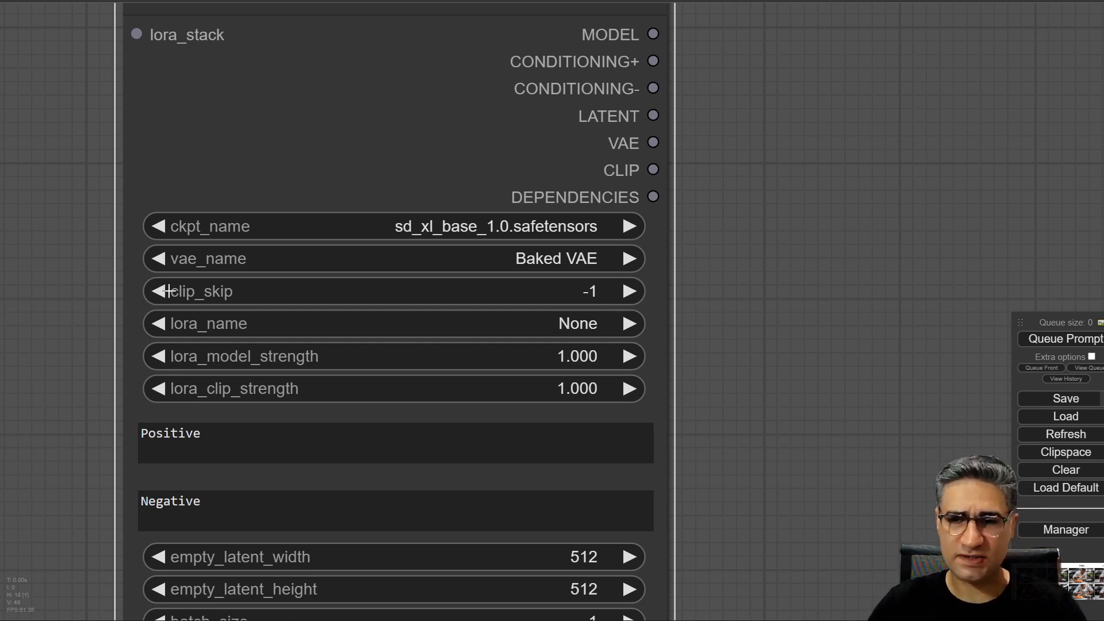
Review the available LoRAs for the new Efficient Loader and set its lora_name to sd_xl_offset_example-lora_1.0.safetensors.
left_click(213, 324)
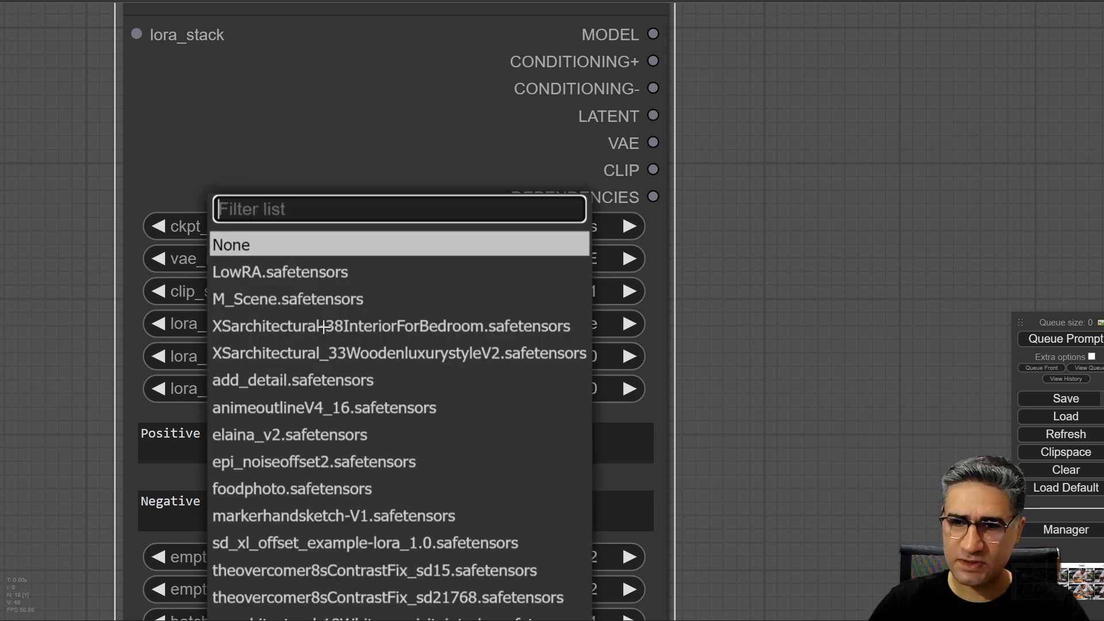
left_click(730, 405)
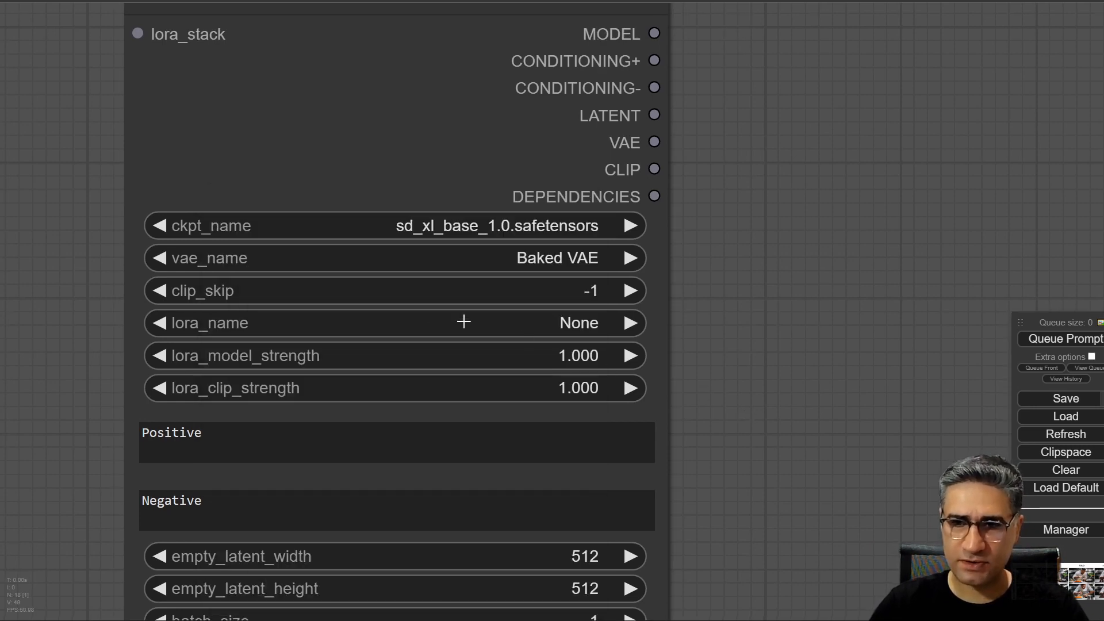
left_click(386, 330)
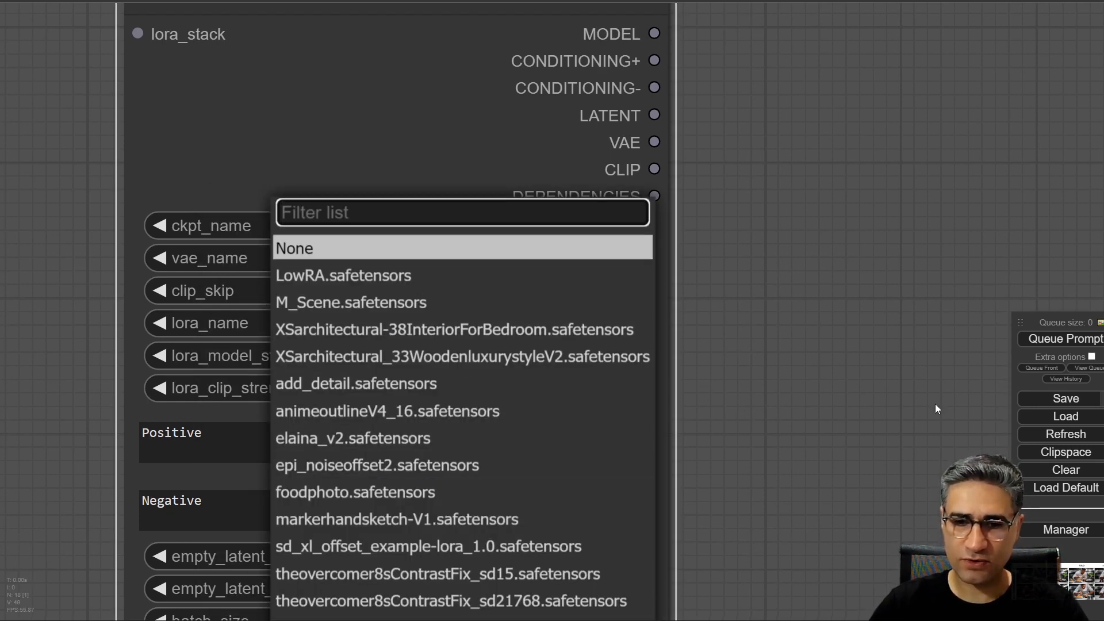
left_click(799, 377)
left_click(534, 324)
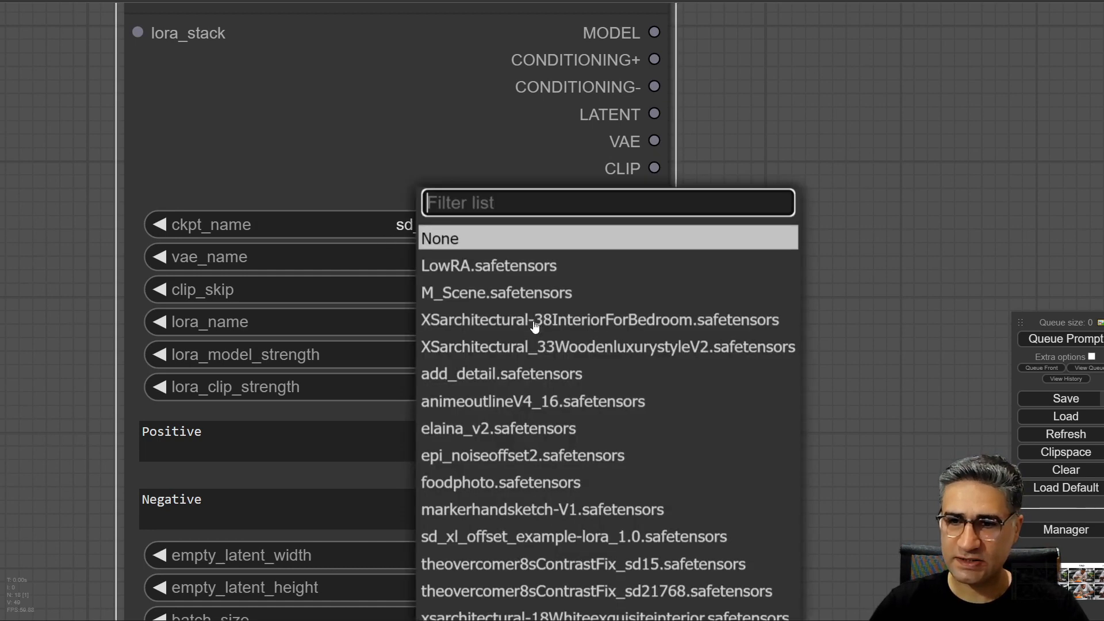
left_click(437, 537)
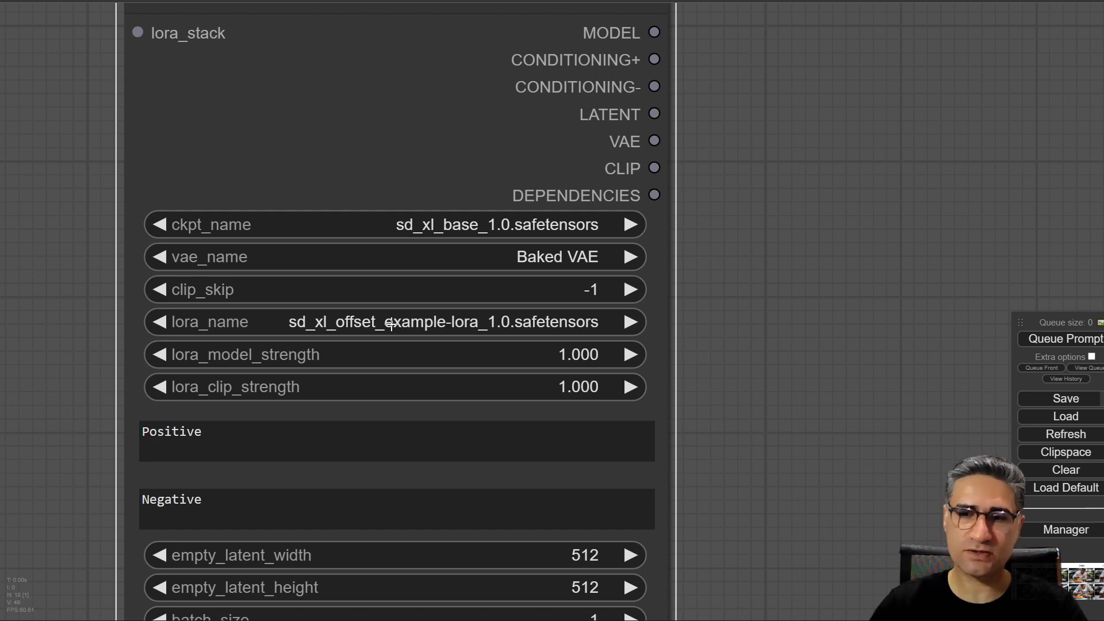
Examine the new Efficient Loader's positive and negative prompt boxes, empty latent size, batch size and its outputs from MODEL to DEPENDENCIES.
left_click_drag(693, 497, 690, 307)
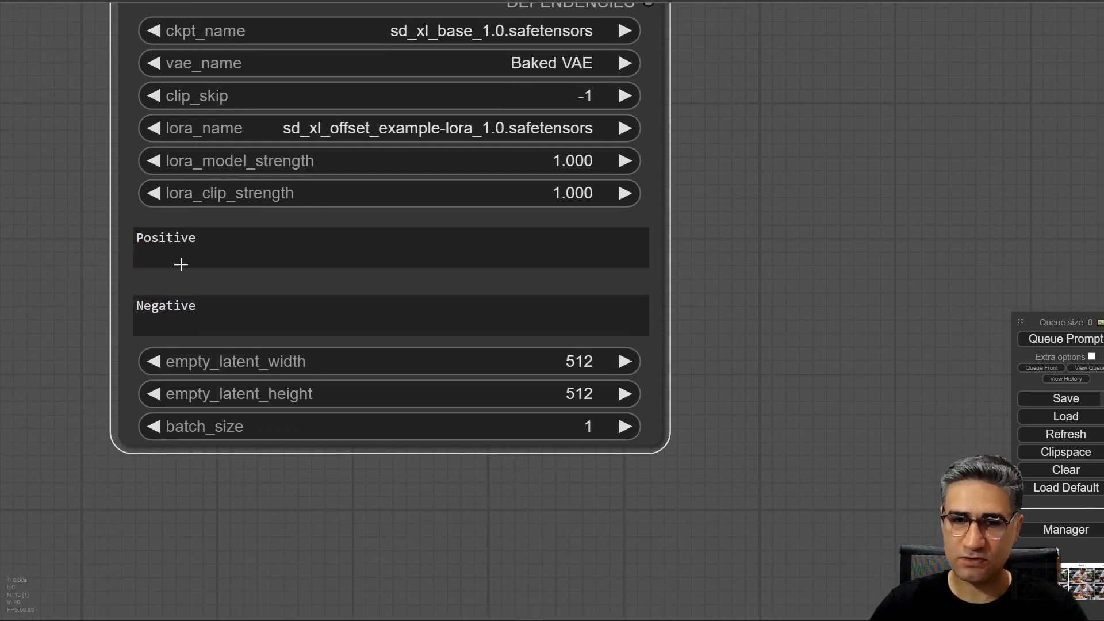
left_click(164, 239)
left_click(183, 319)
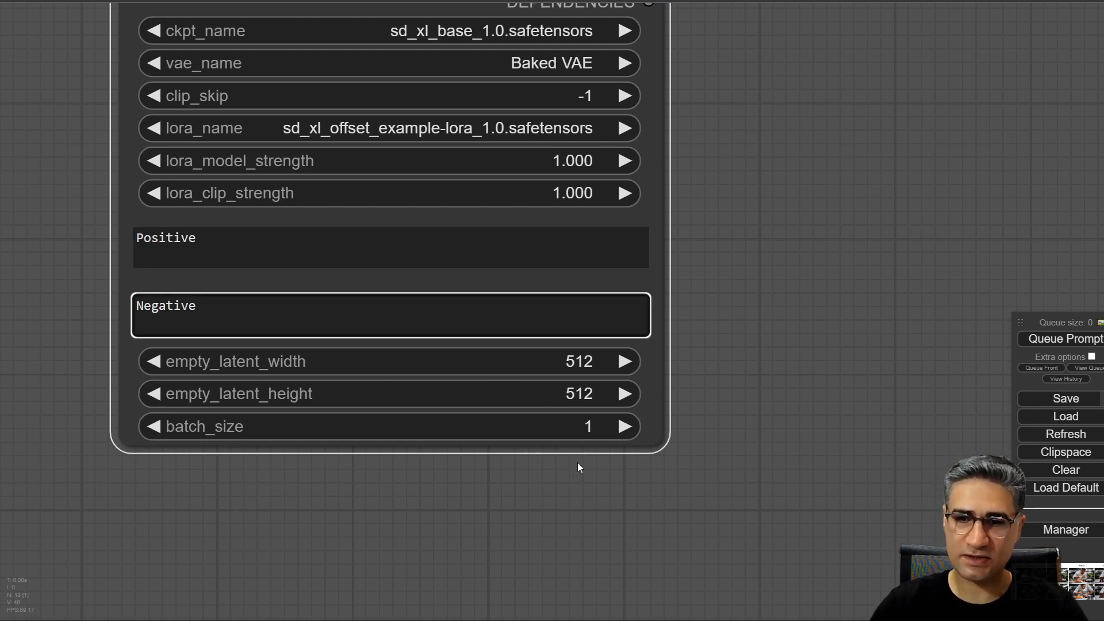
scroll(574, 423, "down", 5)
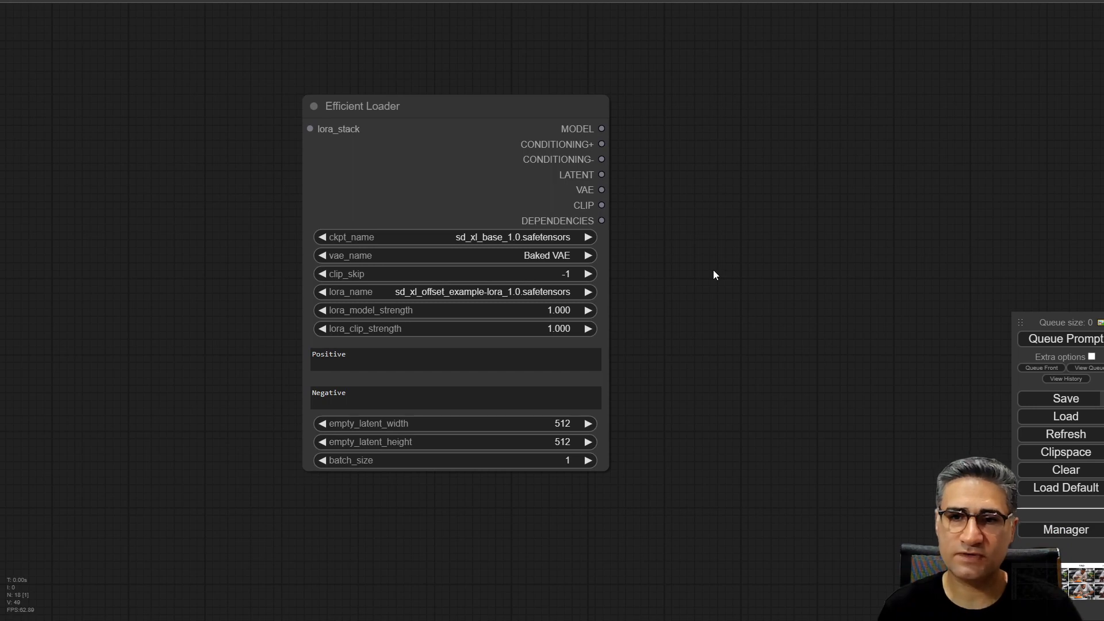
scroll(654, 224, "up", 5)
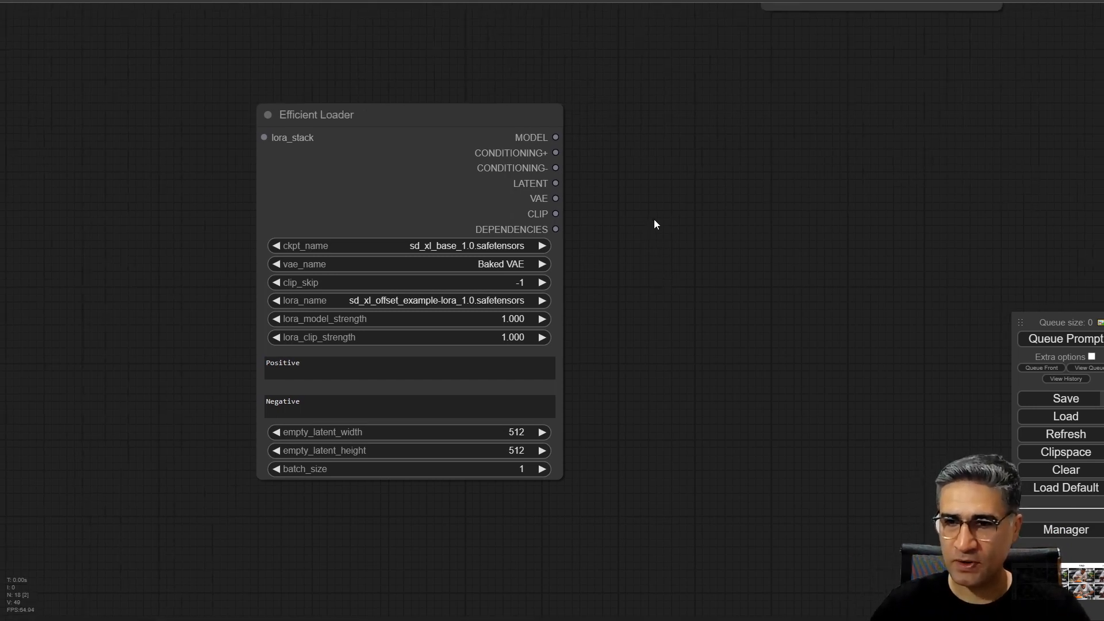
scroll(569, 247, "up", 2)
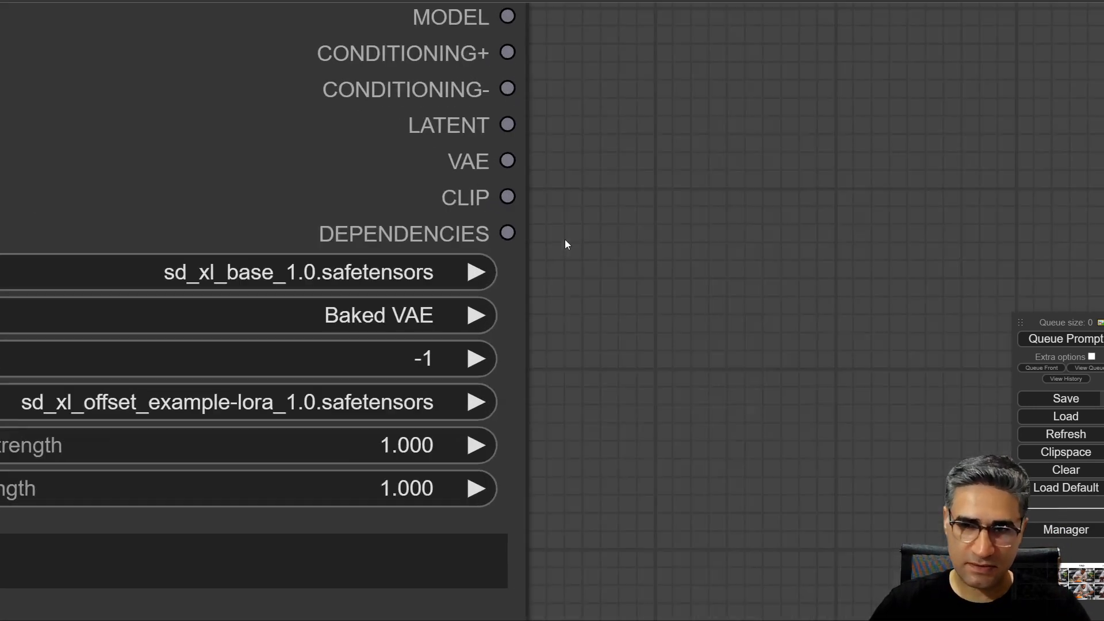
scroll(654, 282, "up", 2)
left_click_drag(652, 279, 649, 280)
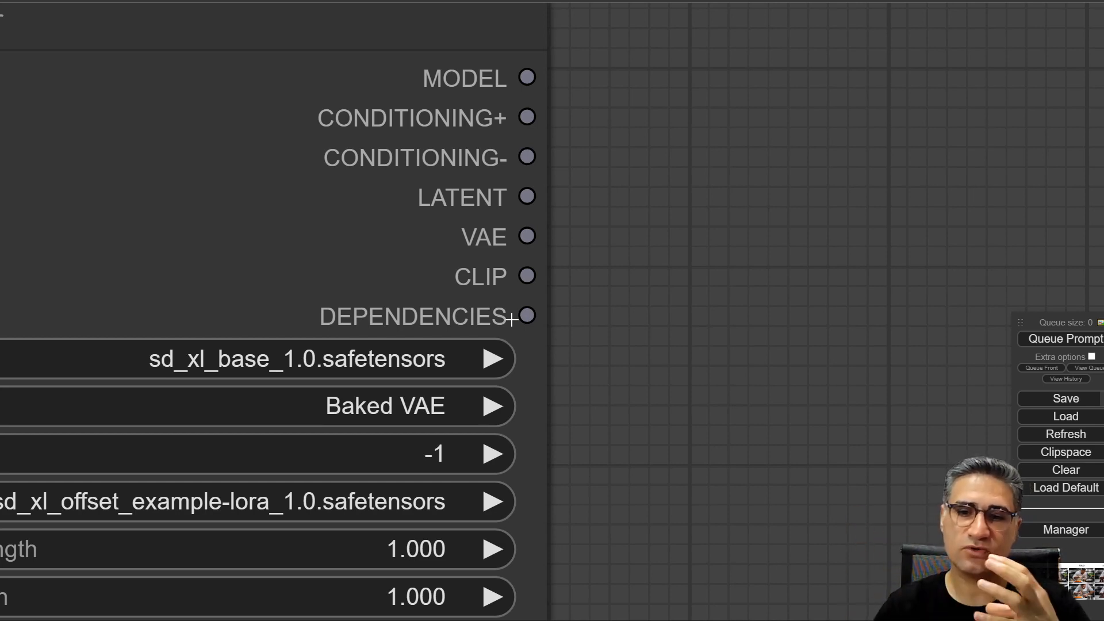
Examine the base sampler's XY comparison grid of prompts and schedulers, and return to the new Efficient Loader.
scroll(761, 217, "down", 5)
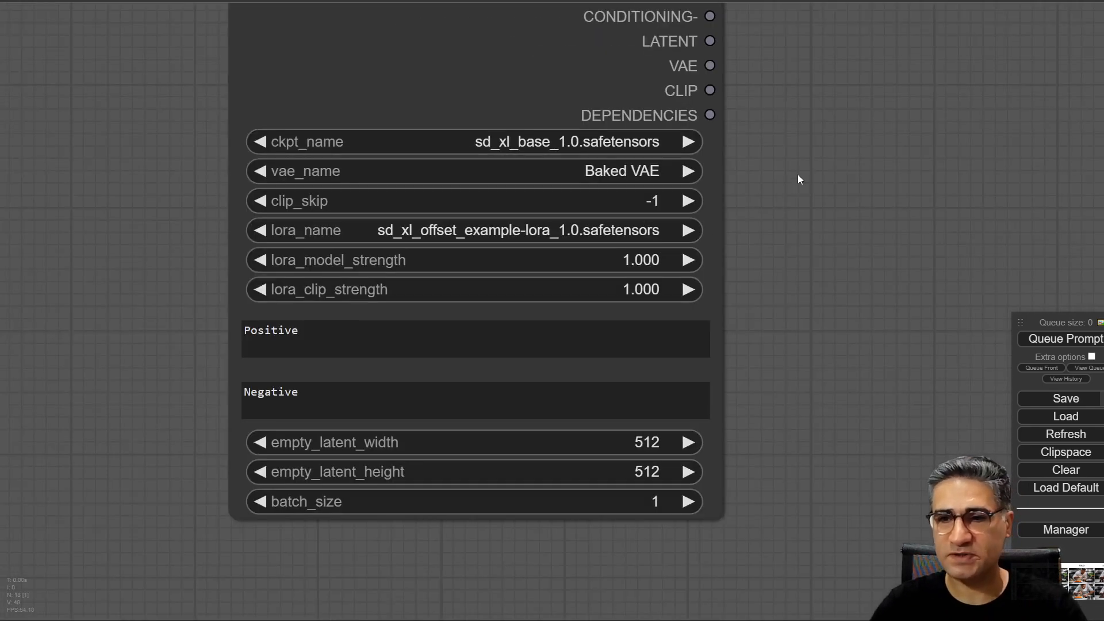
left_click_drag(797, 177, 568, 302)
scroll(299, 230, "down", 5)
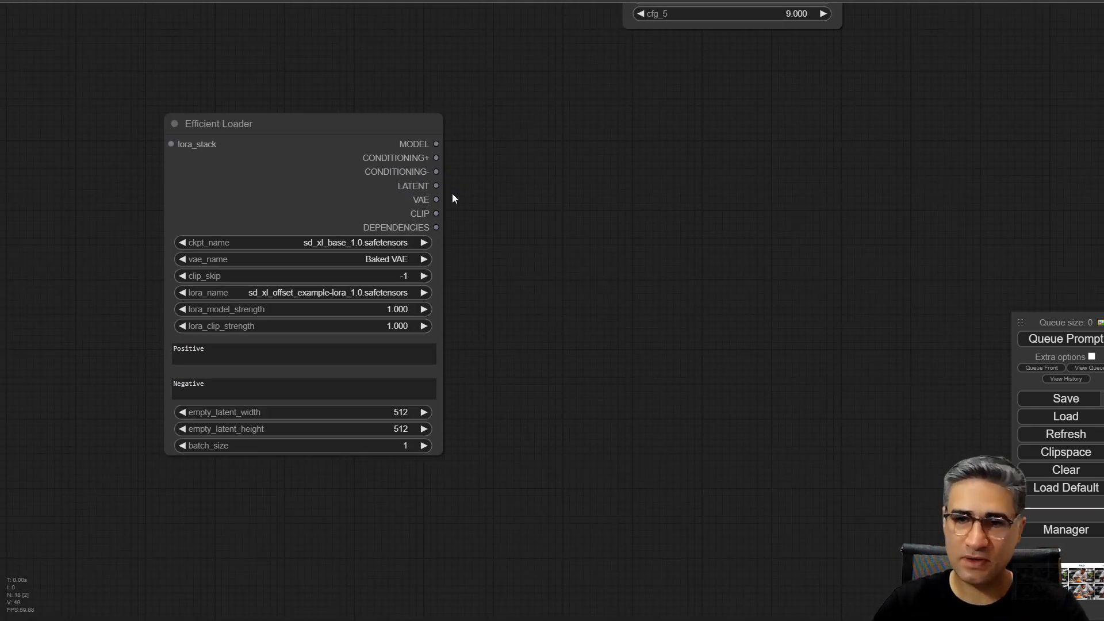
left_click_drag(452, 192, 568, 302)
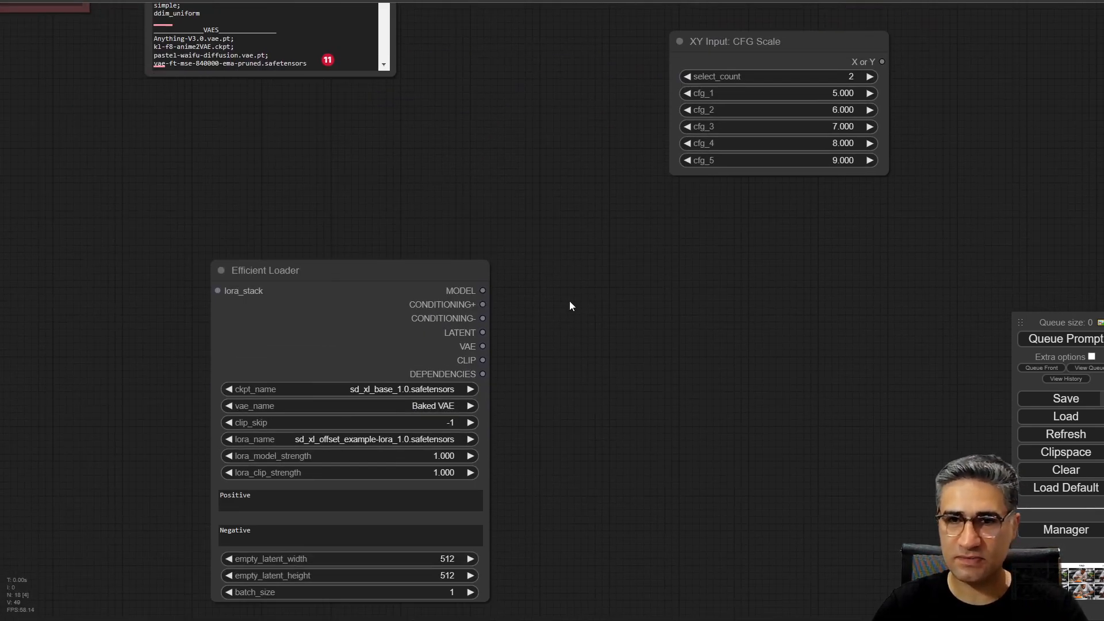
left_click_drag(520, 207, 468, 454)
left_click_drag(517, 234, 495, 460)
left_click_drag(502, 301, 494, 499)
scroll(575, 253, "up", 15)
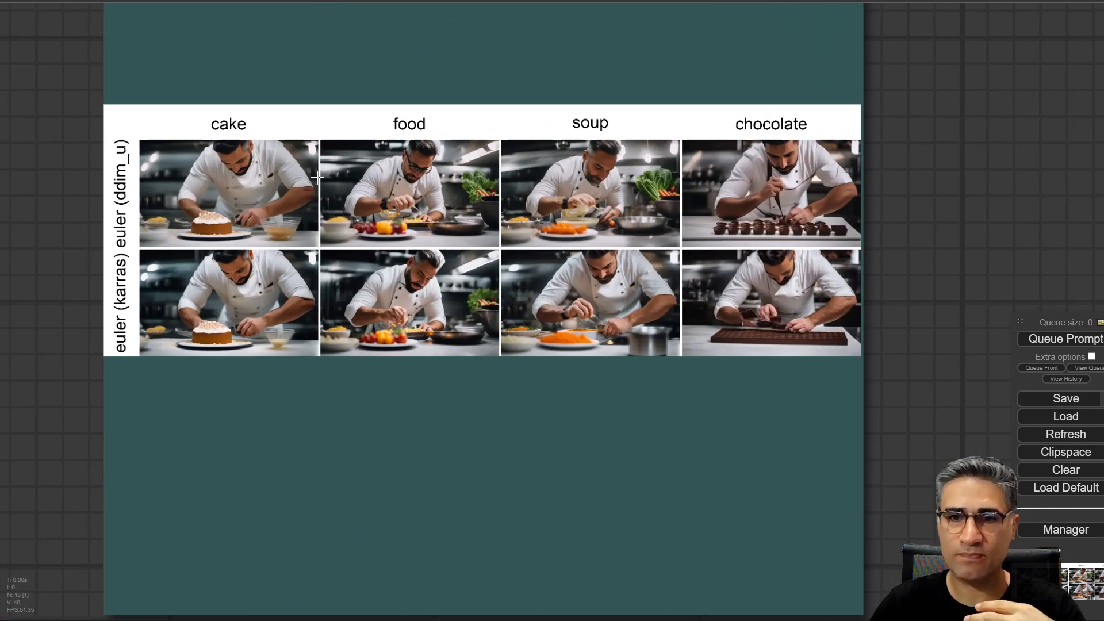
scroll(553, 260, "down", 15)
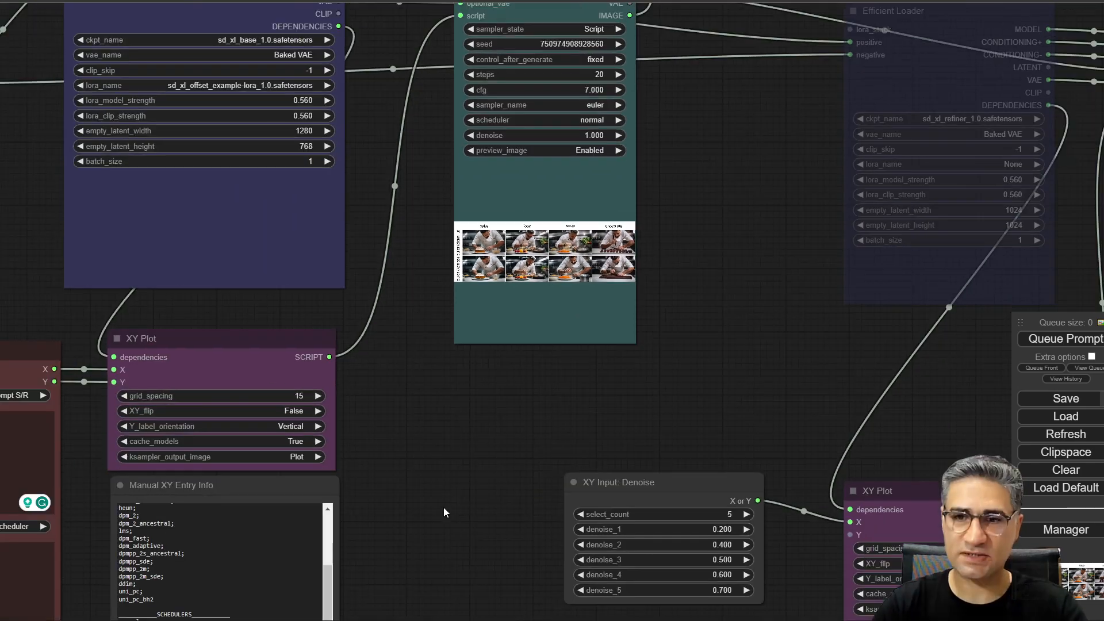
left_click_drag(443, 507, 476, 30)
scroll(426, 274, "down", 5)
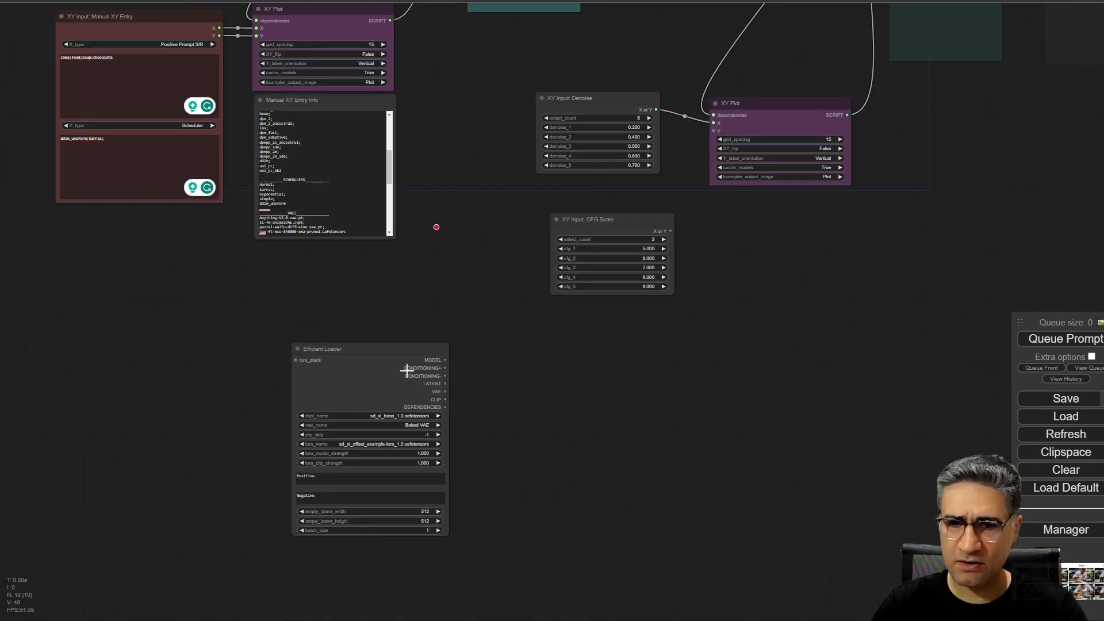
left_click_drag(406, 371, 404, 330)
scroll(350, 368, "up", 10)
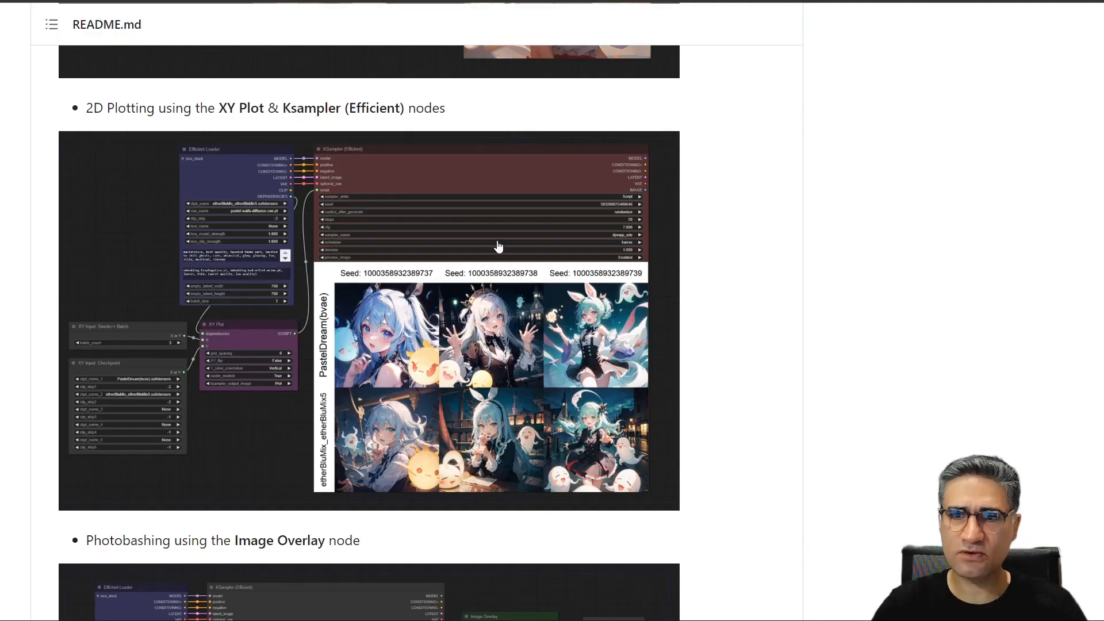
Review the example workflows in the Efficiency Nodes README on GitHub and expand the Ksampler (Efficient) description.
scroll(354, 308, "down", 7)
scroll(316, 385, "up", 12)
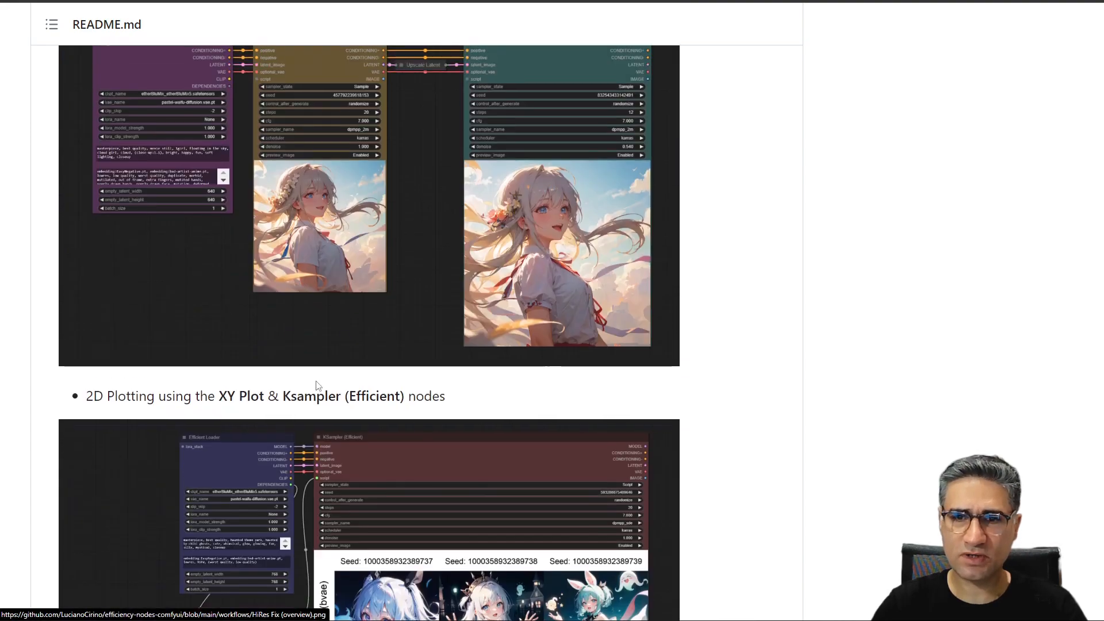
scroll(316, 385, "up", 15)
scroll(215, 518, "down", 4)
left_click(105, 282)
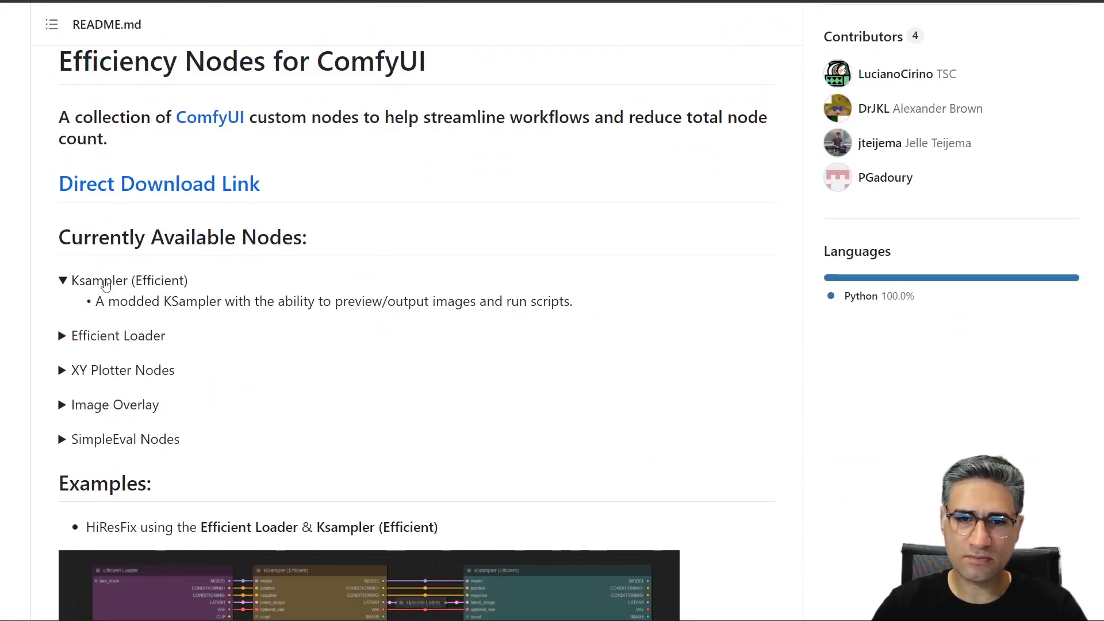
scroll(520, 347, "down", 7)
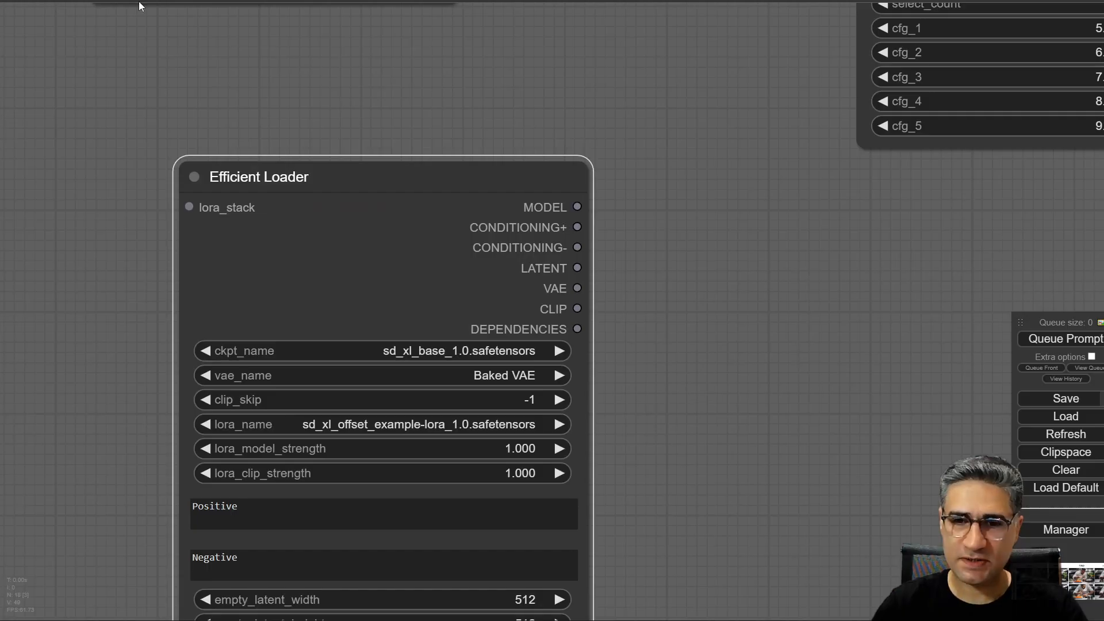
Switch back to ComfyUI and examine the new Efficient Loader's outputs, settings and lora_stack input.
scroll(671, 431, "down", 6)
left_click_drag(670, 431, 609, 358)
scroll(362, 207, "up", 5)
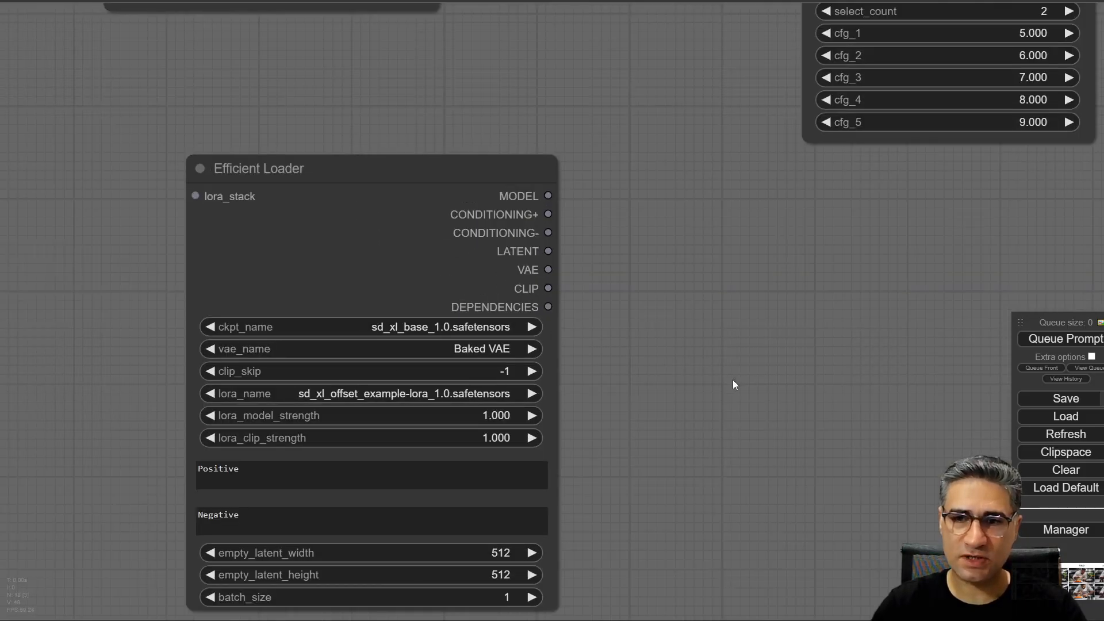
scroll(608, 359, "up", 2)
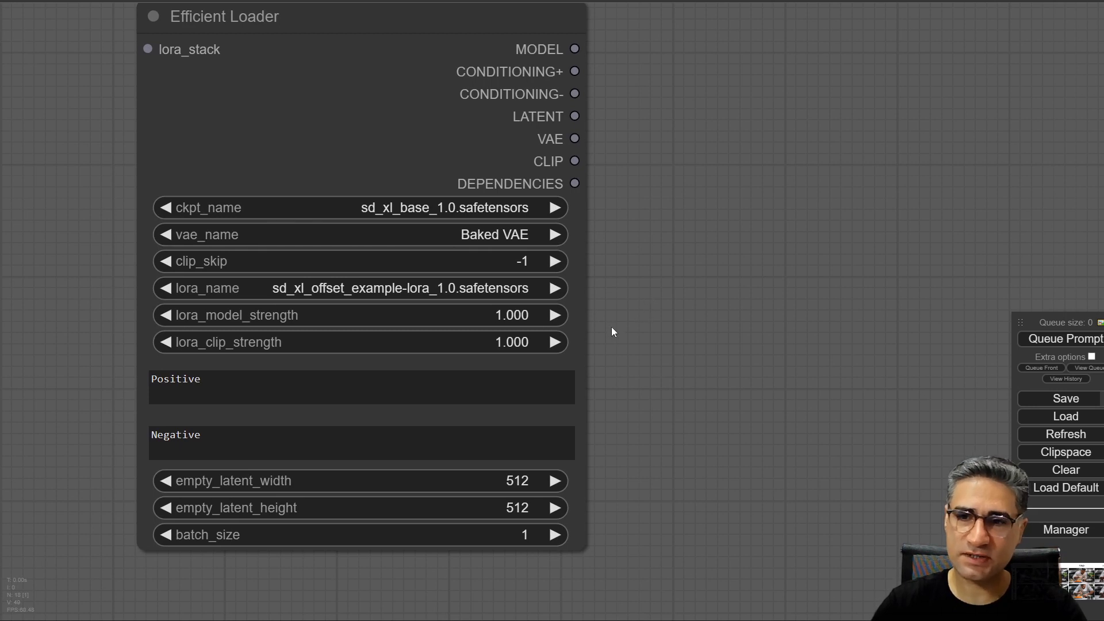
left_click_drag(629, 274, 646, 318)
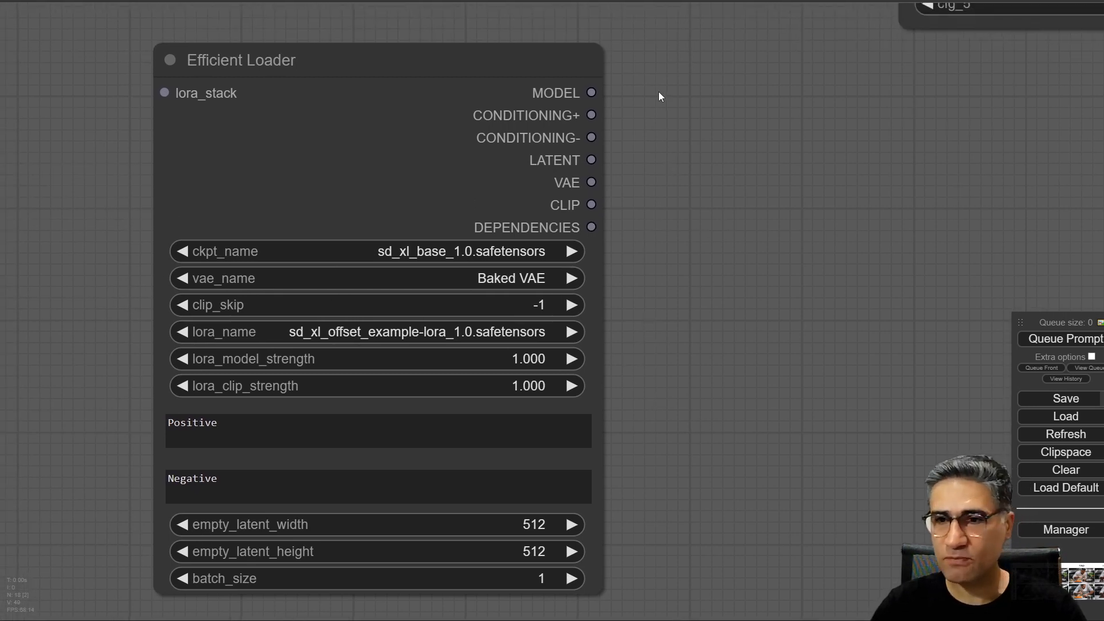
left_click_drag(657, 93, 632, 119)
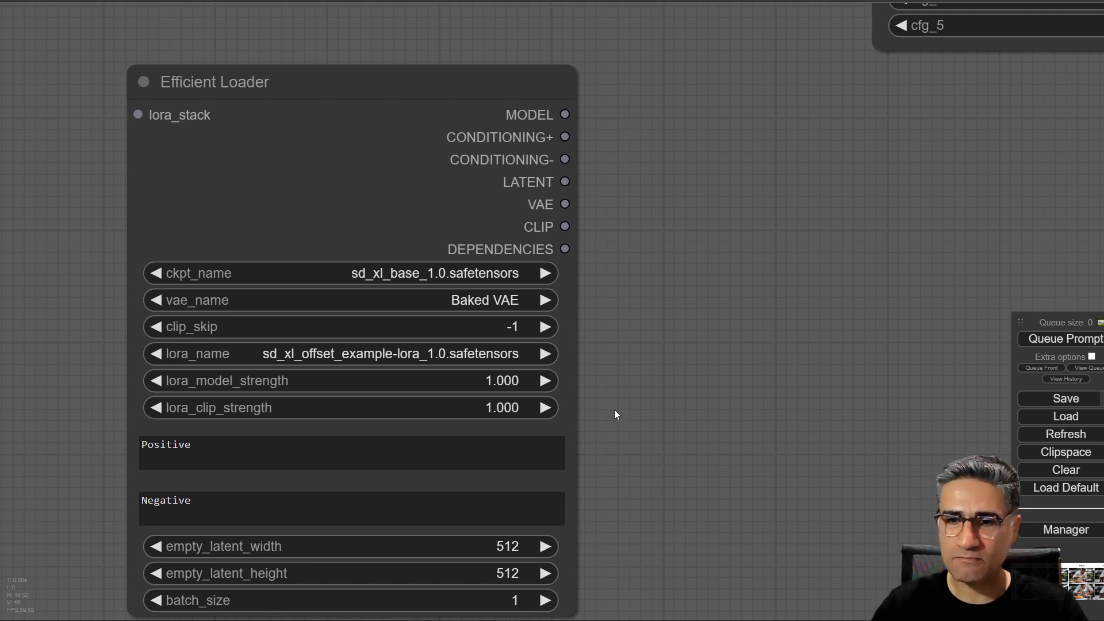
left_click_drag(614, 409, 629, 368)
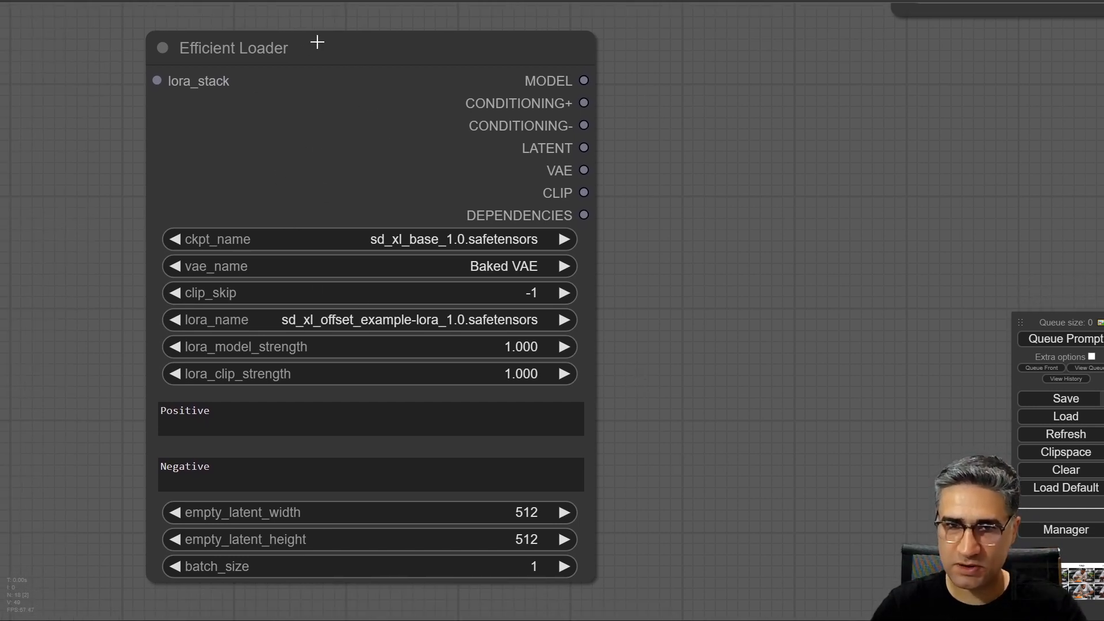
left_click_drag(316, 42, 322, 44)
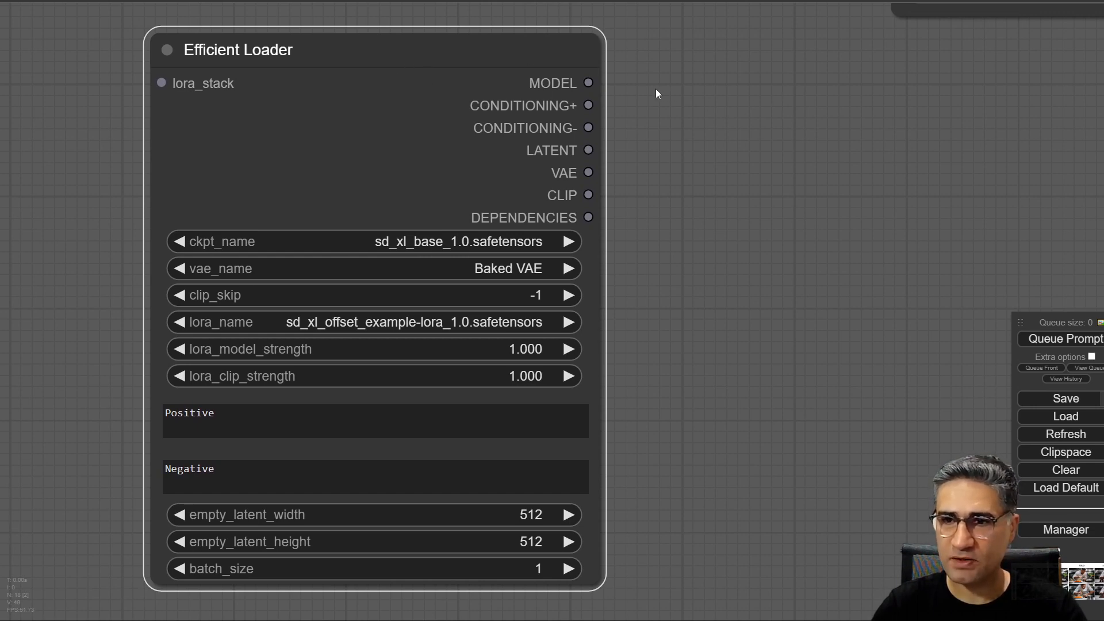
left_click_drag(657, 94, 567, 111)
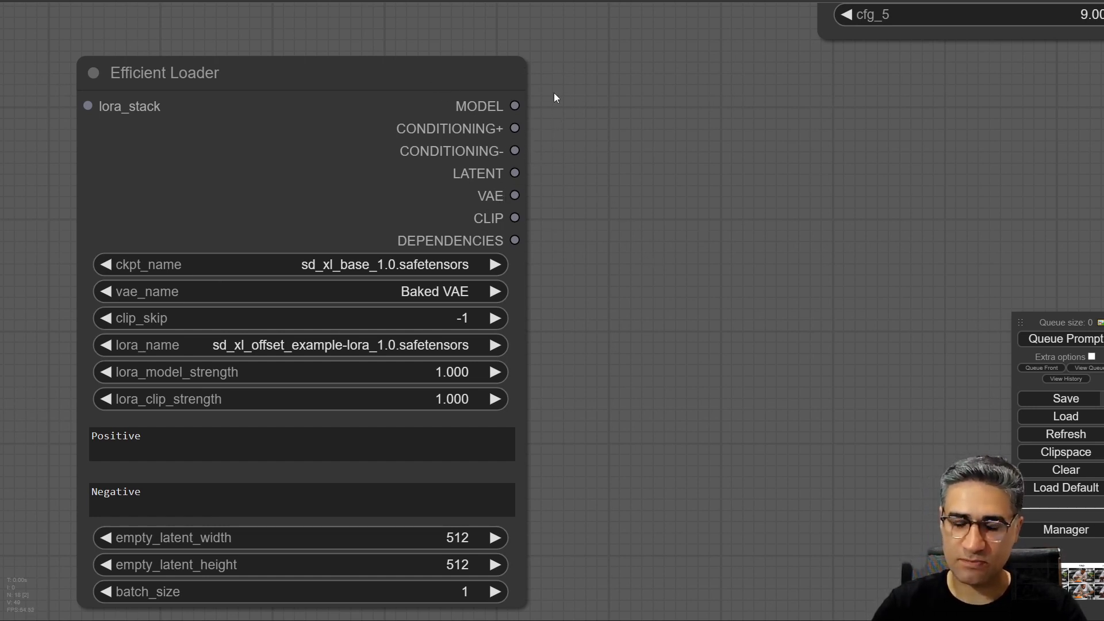
left_click_drag(76, 111, 290, 140)
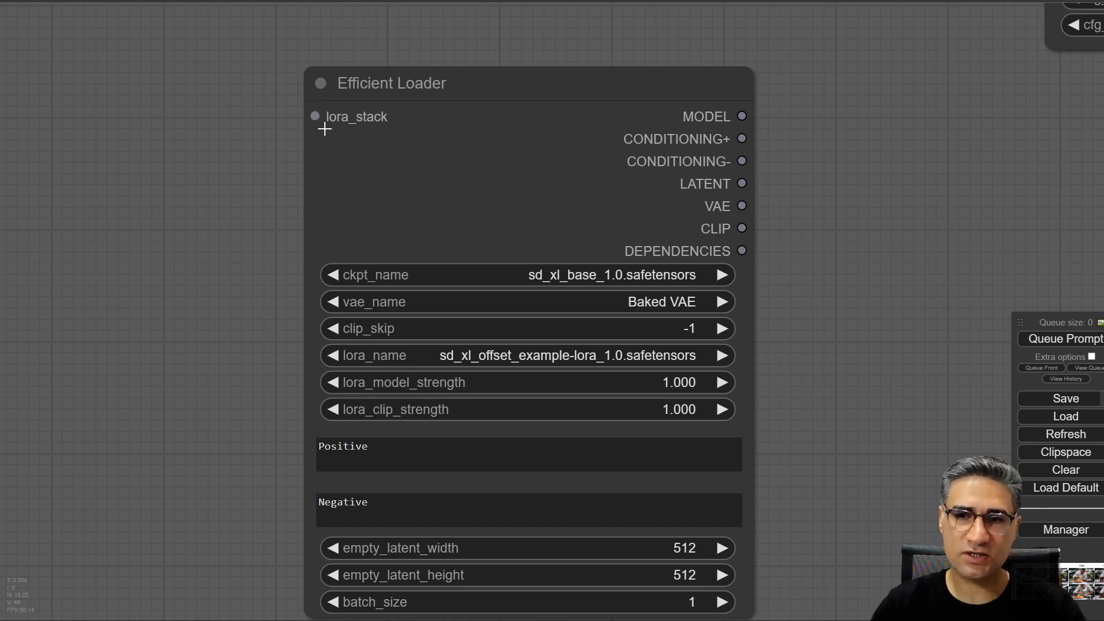
left_click_drag(237, 157, 274, 206)
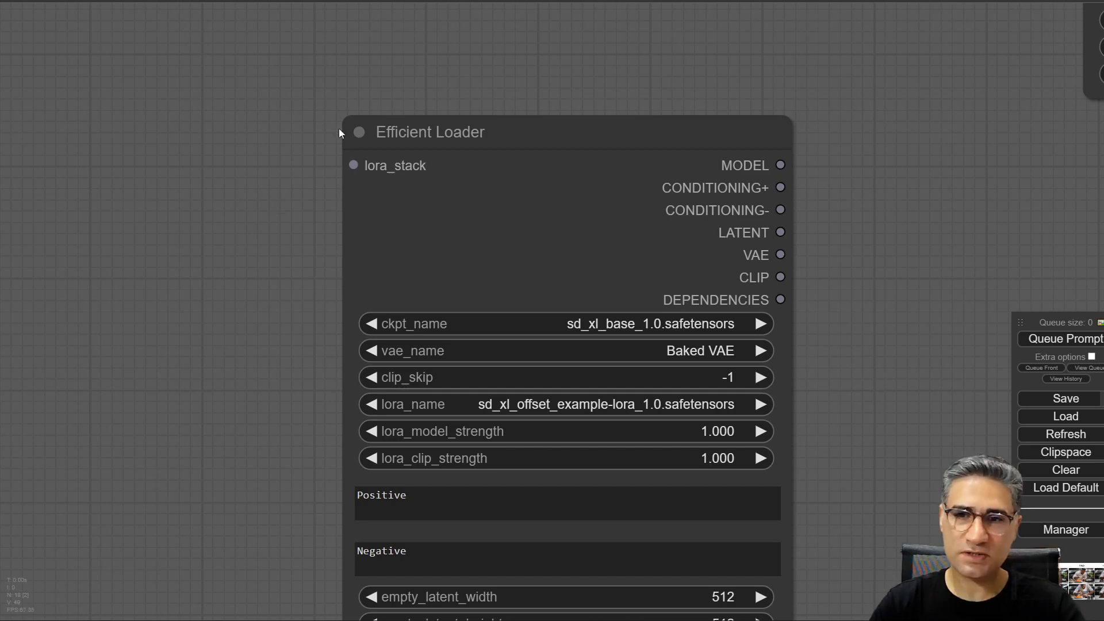
Try connecting a LoRA Stacker node to the new Efficient Loader's lora_stack input, and delete the added node.
scroll(442, 32, "down", 5)
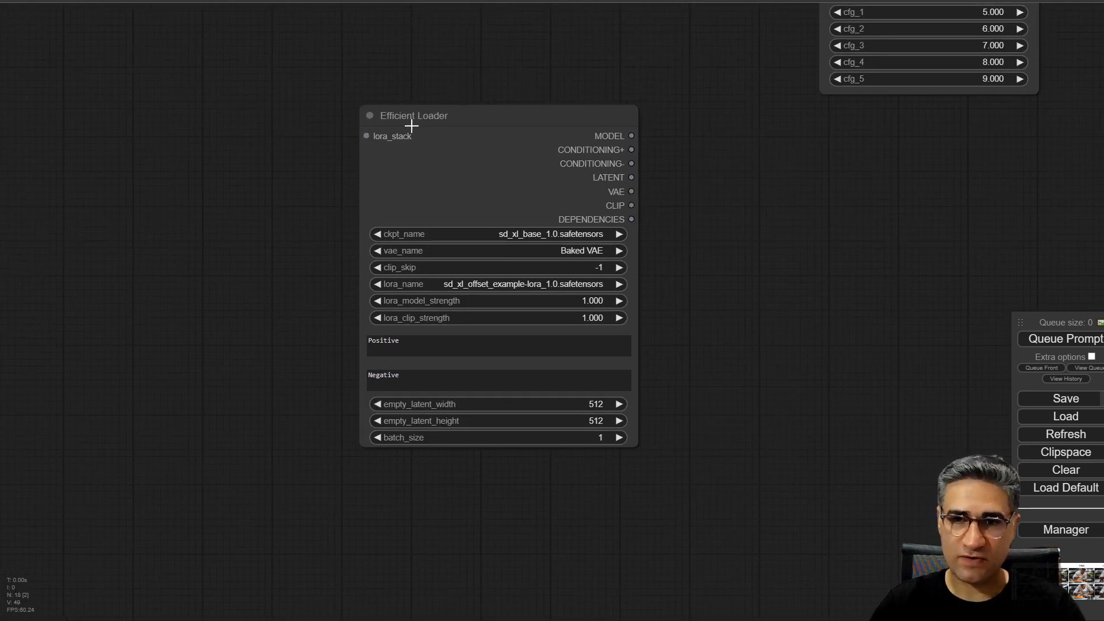
scroll(411, 126, "up", 10)
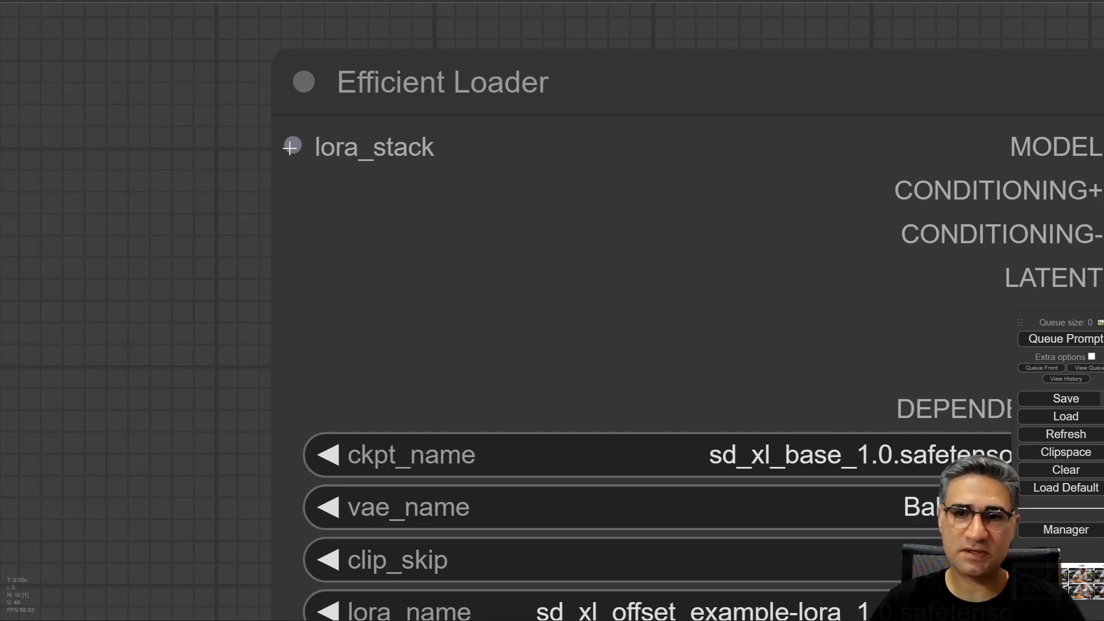
left_click_drag(290, 148, 161, 173)
left_click(187, 225)
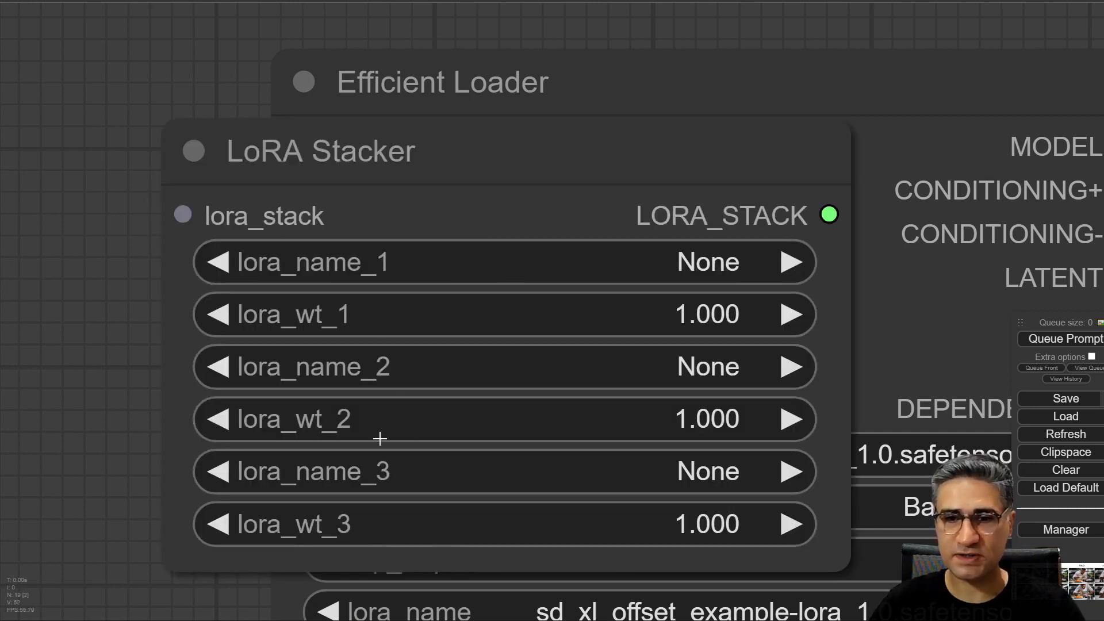
left_click(528, 166)
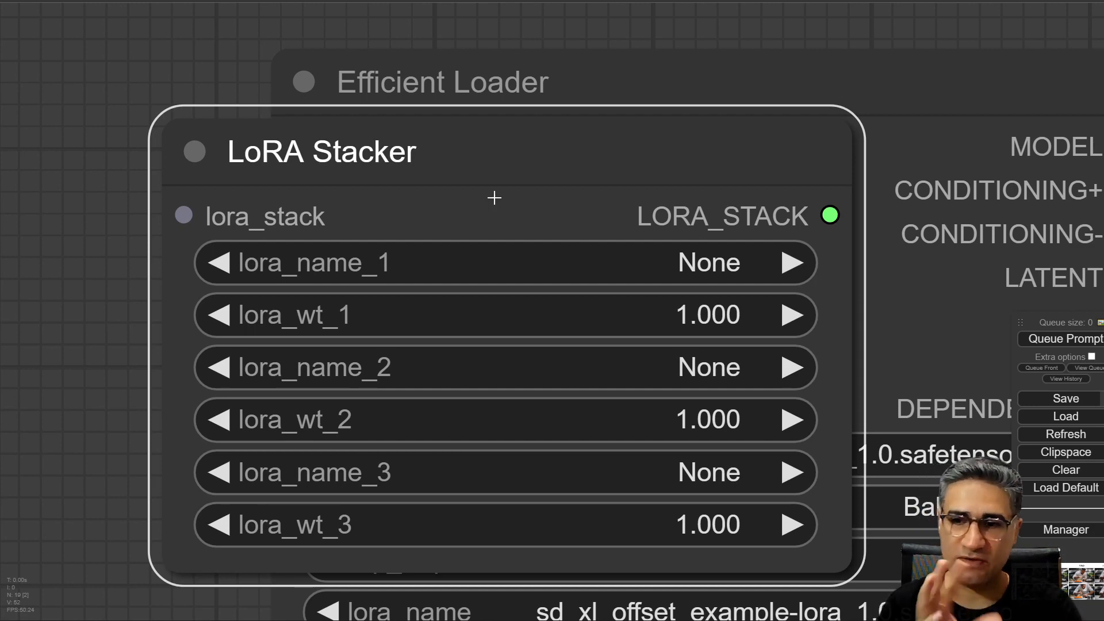
key("Delete")
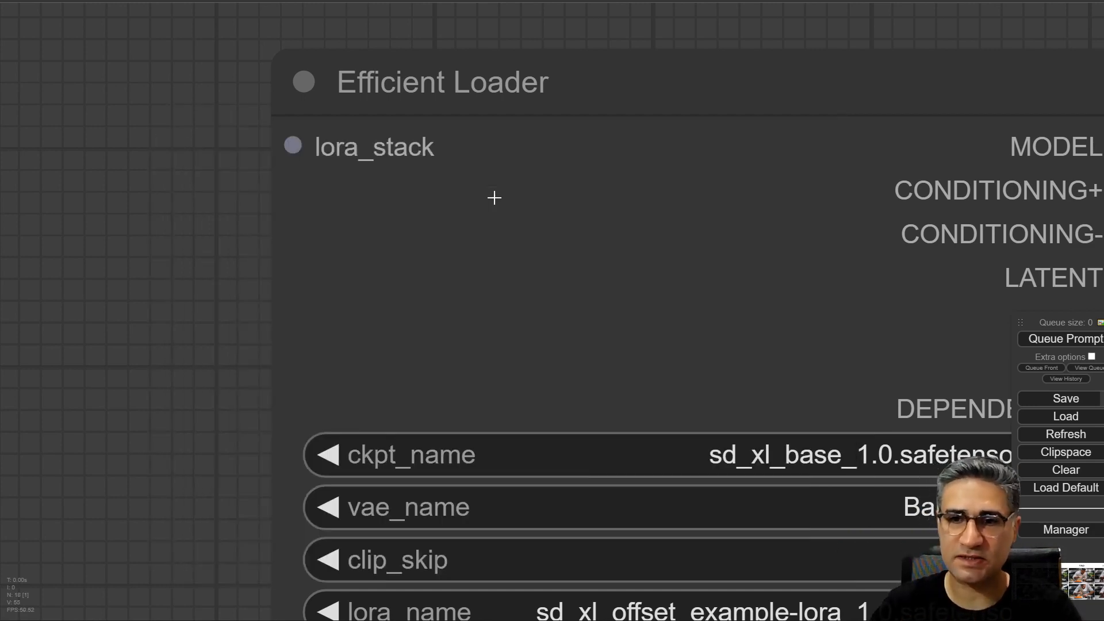
Append "sdfsdfsdfsdfsd" to the new Efficient Loader's positive prompt and "dfsdf" to its negative prompt.
scroll(494, 197, "down", 10)
left_click_drag(506, 119, 609, 571)
left_click_drag(342, 18, 218, 437)
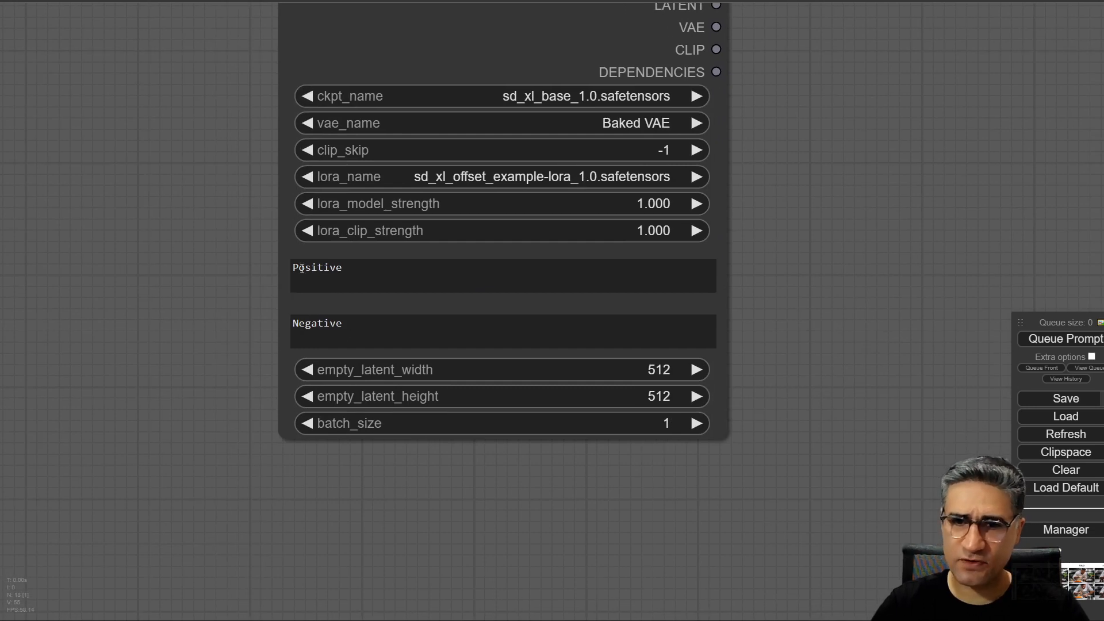
left_click_drag(254, 274, 269, 368)
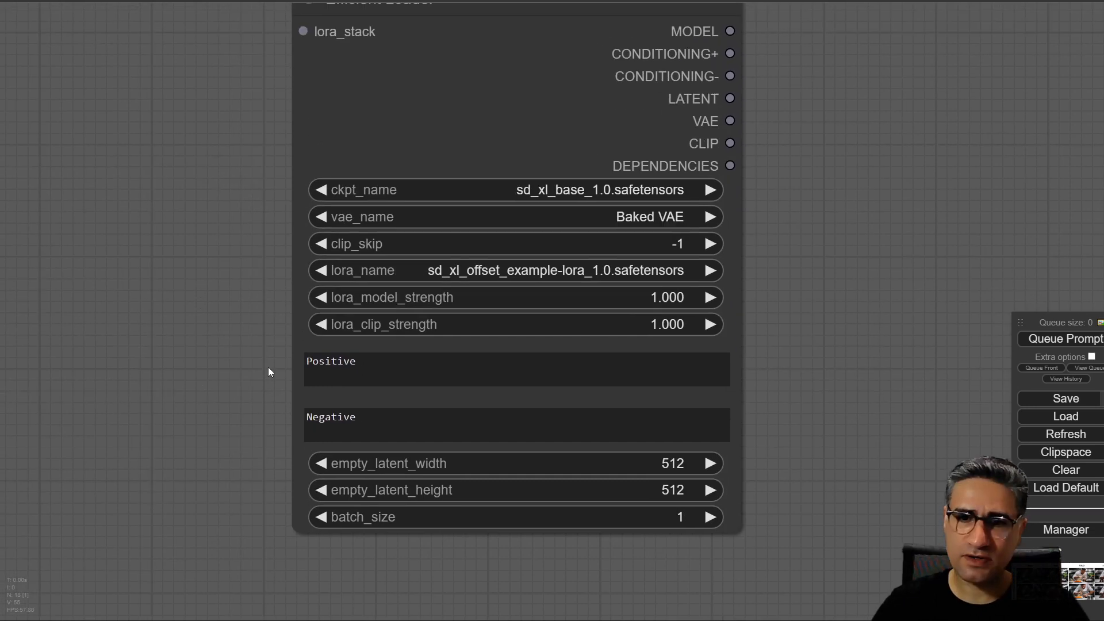
left_click(454, 374)
type("sdfsdfsdfsdf")
left_click(424, 419)
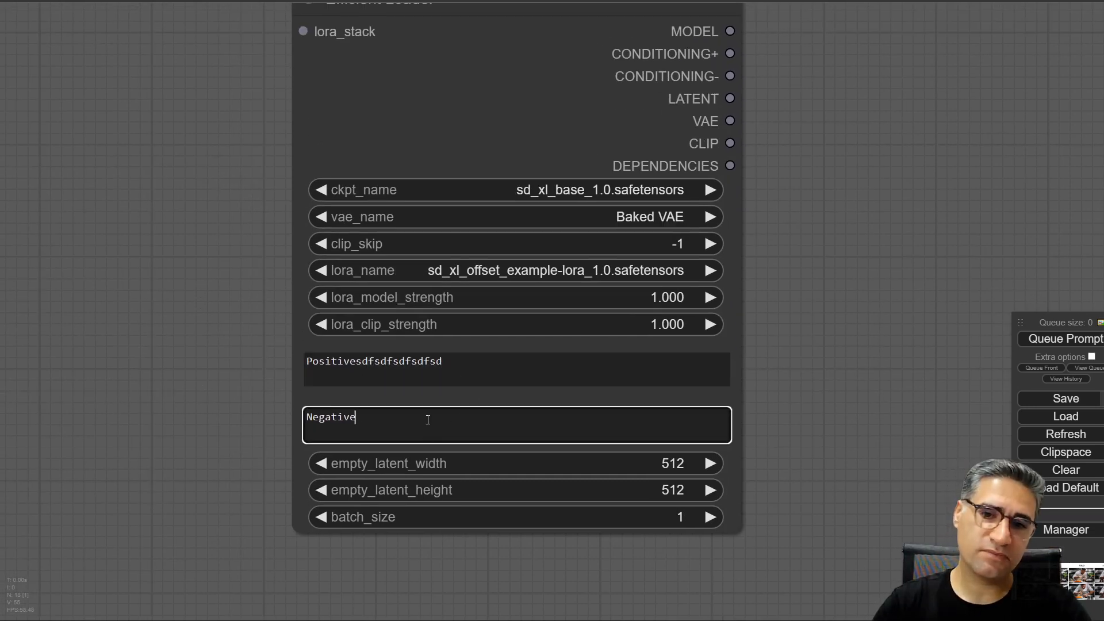
type("dfsdf")
Convert the new Efficient Loader's positive and negative prompt widgets to inputs.
scroll(352, 183, "down", 4)
left_click(472, 92)
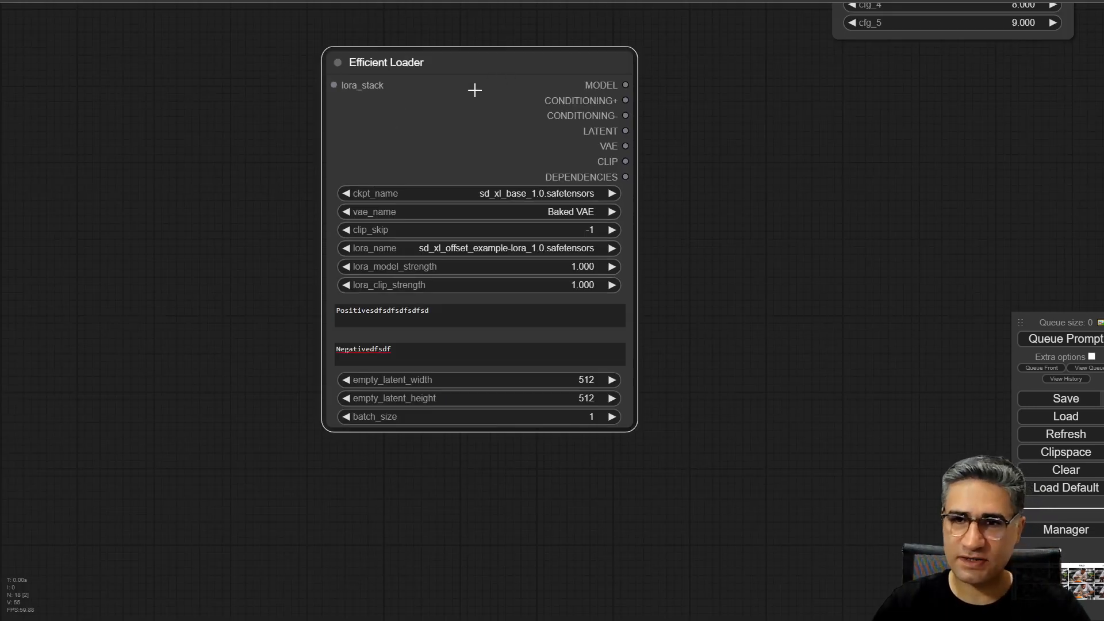
right_click(473, 87)
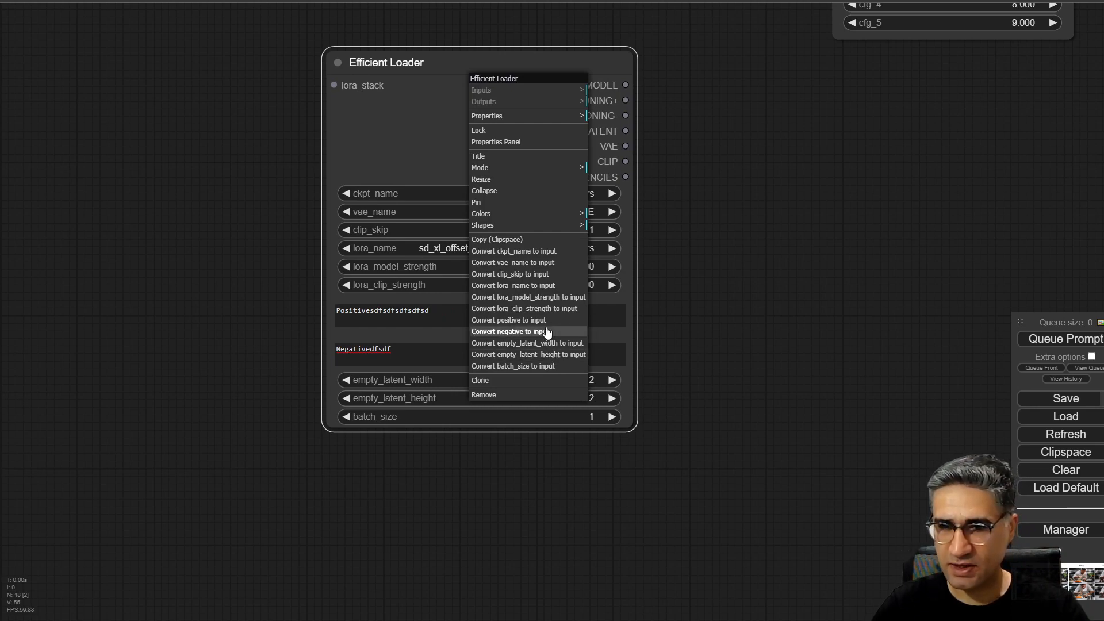
left_click(510, 325)
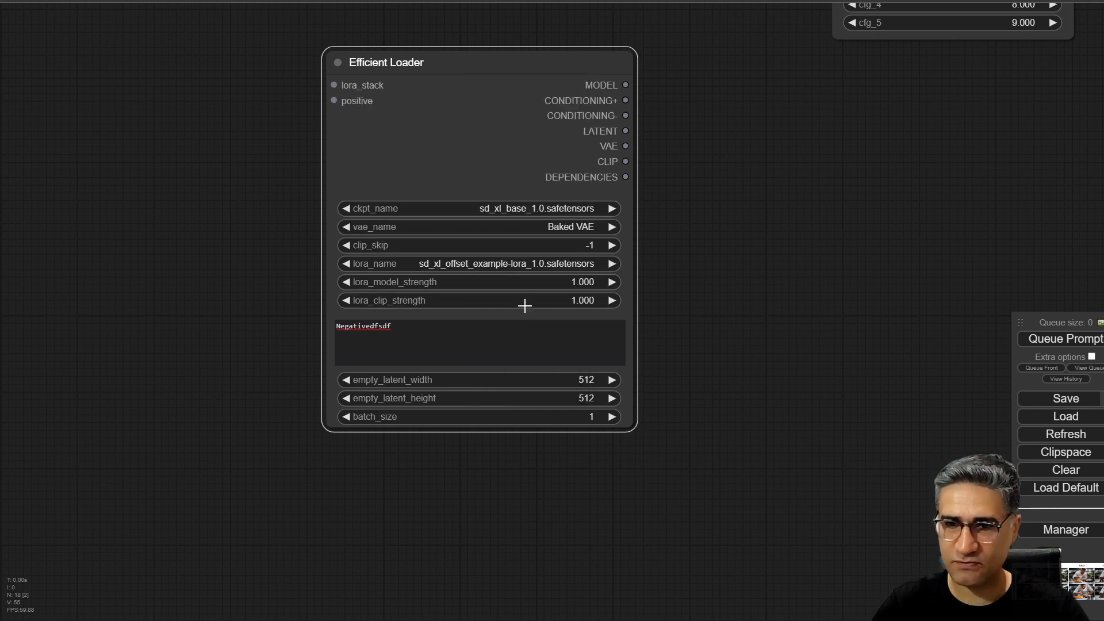
right_click(489, 82)
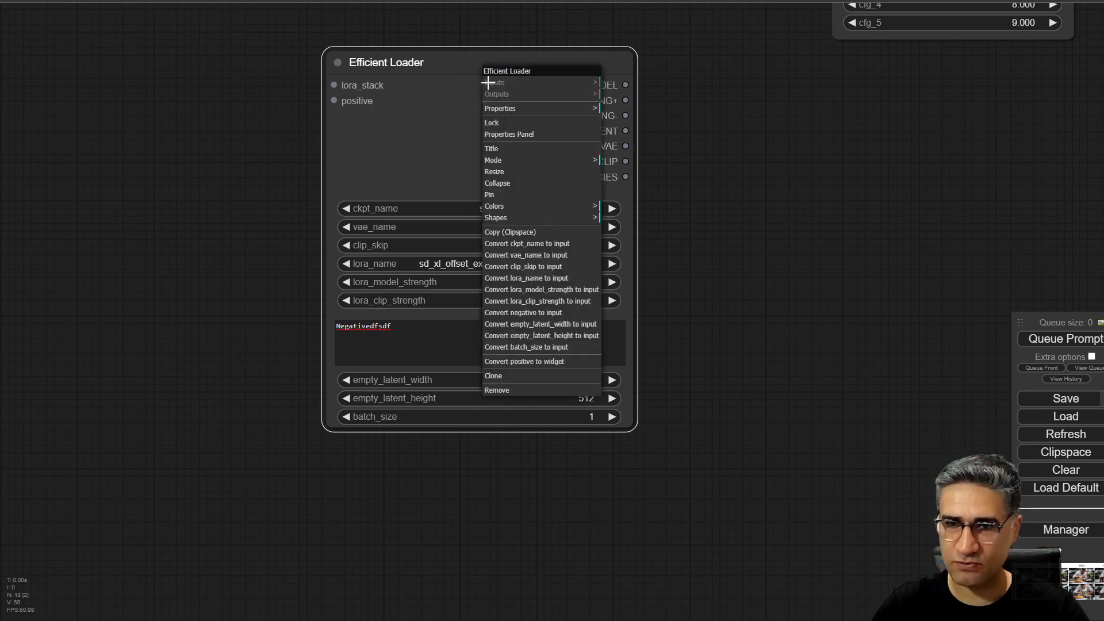
left_click(549, 318)
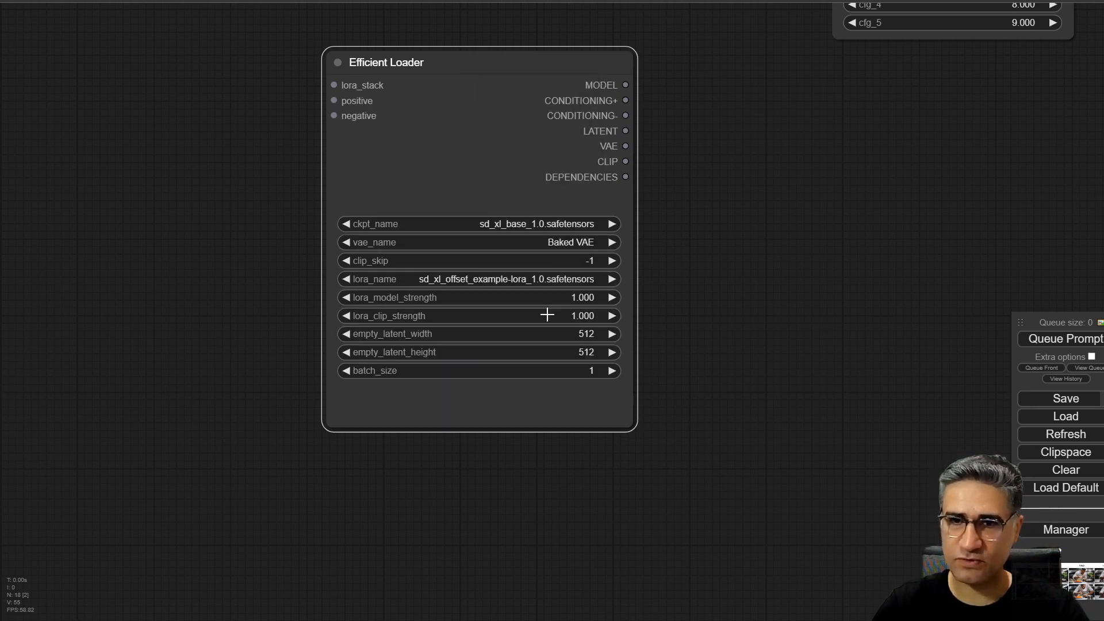
Add a Primitive node from the utils category beside the Efficient Loader and connect it to the positive input.
left_click_drag(261, 85, 434, 248)
scroll(365, 262, "up", 4)
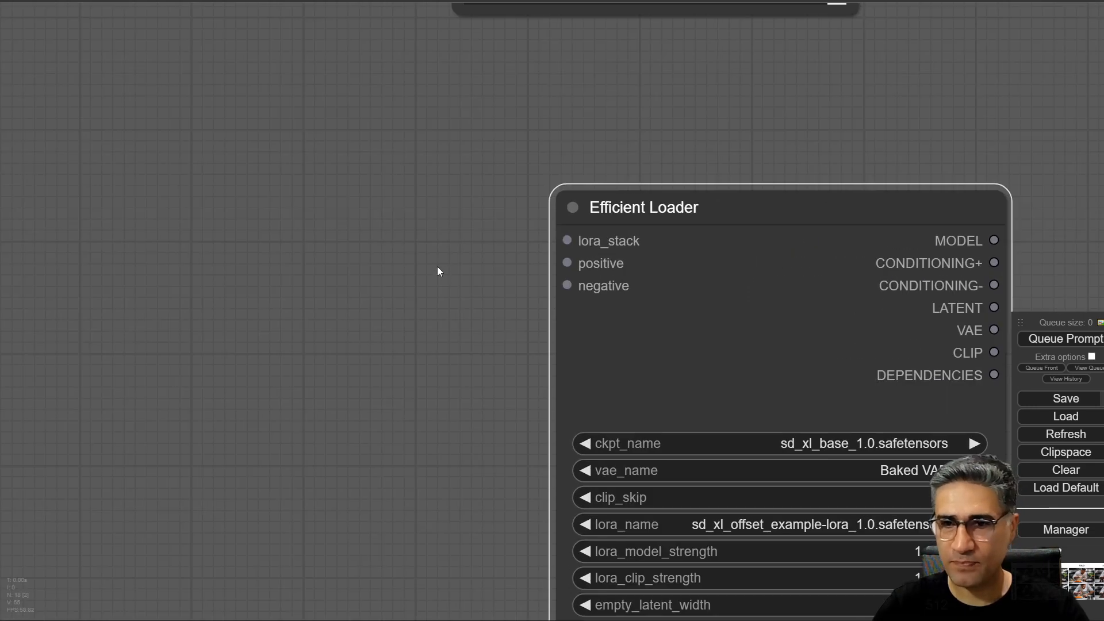
right_click(397, 247)
left_click(409, 248)
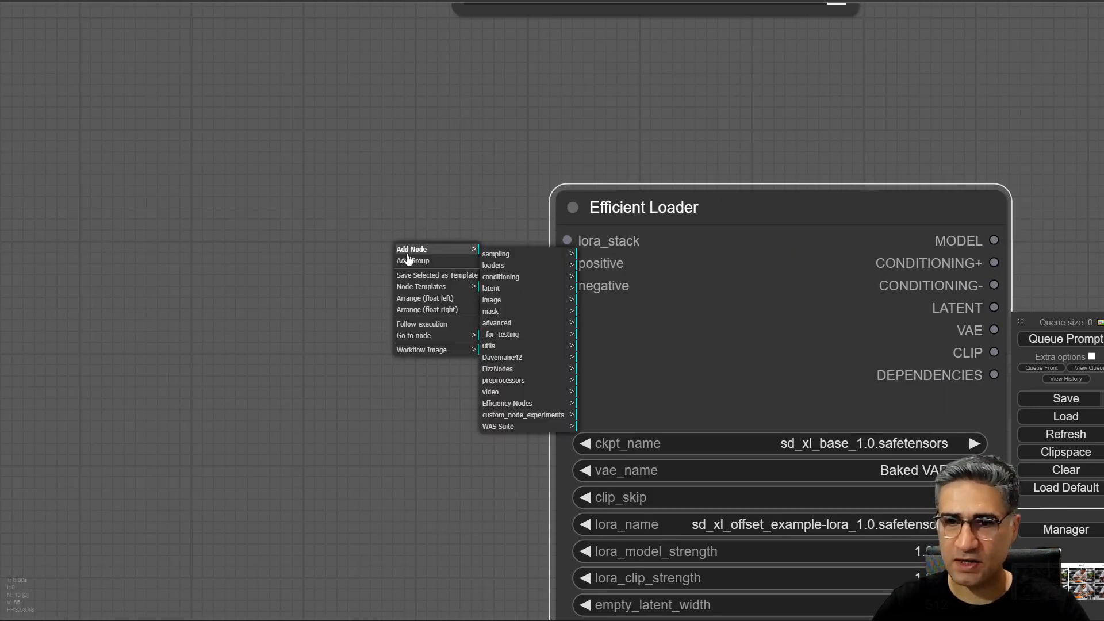
left_click(495, 427)
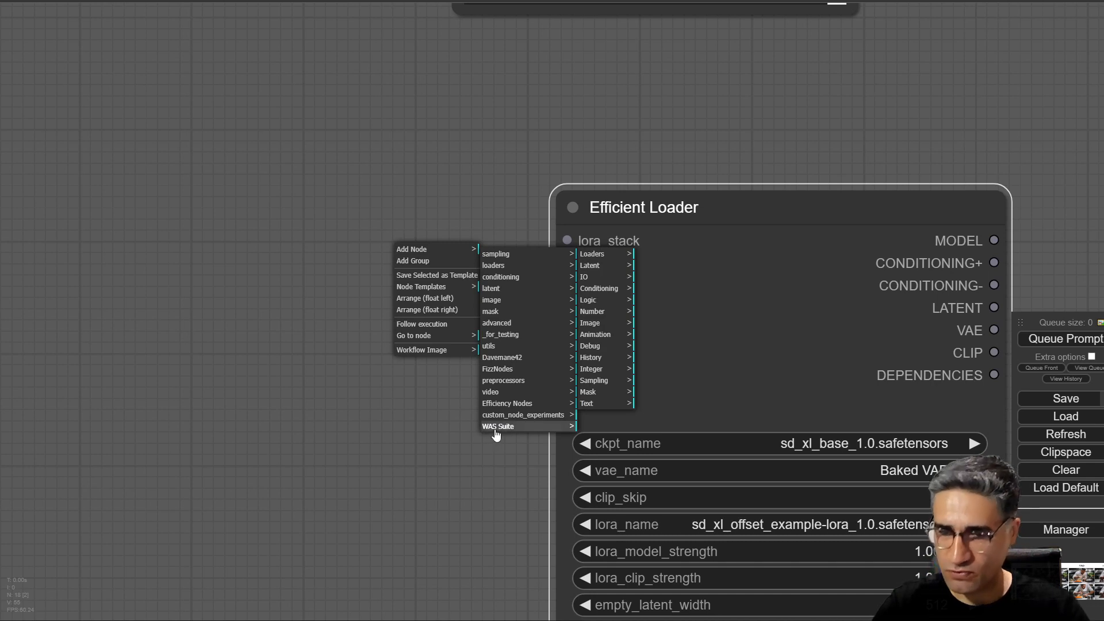
left_click(509, 347)
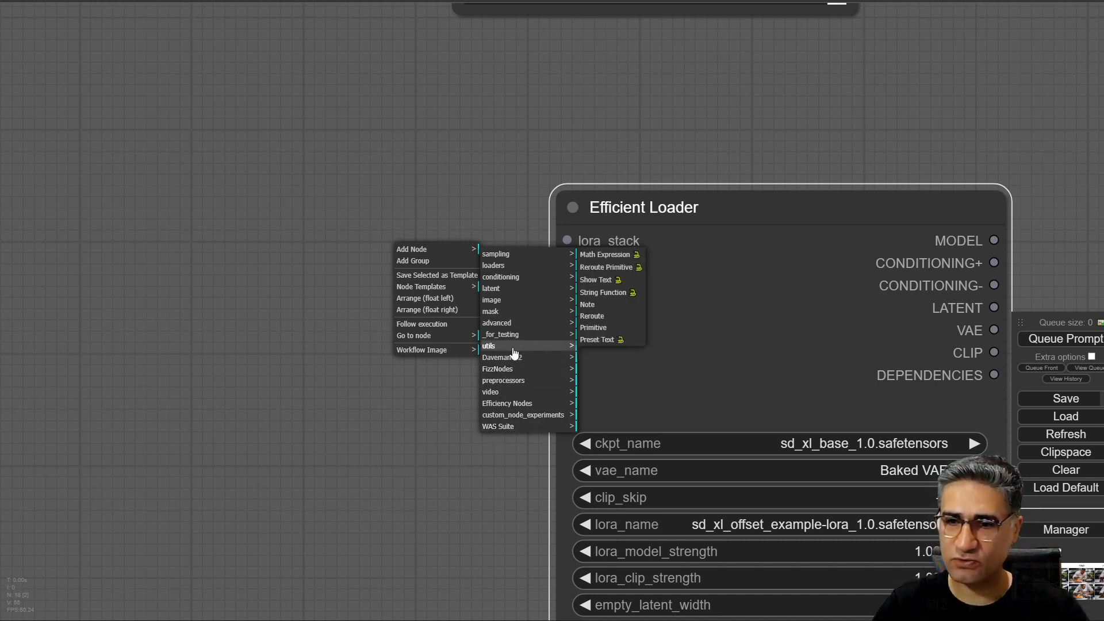
left_click(592, 327)
left_click_drag(506, 268, 566, 263)
left_click_drag(367, 392, 498, 260)
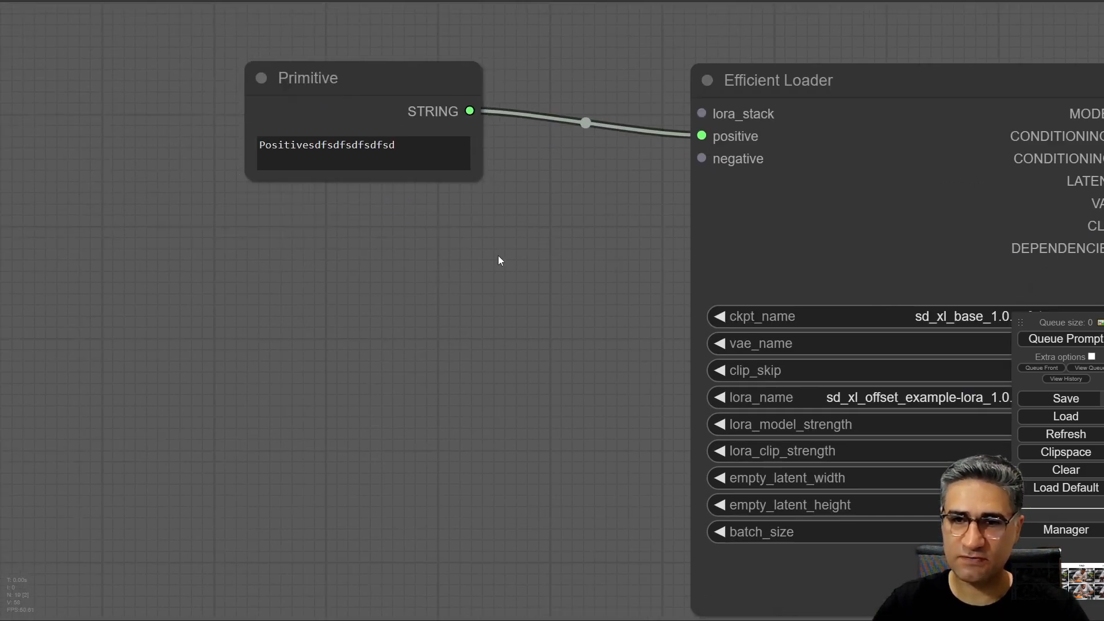
Duplicate the Primitive node and connect the copy to the Efficient Loader's negative input.
left_click(330, 93)
key("ctrl+c")
key("ctrl+v")
left_click_drag(457, 317, 702, 158)
Replace the negative Primitive's text with "fsdfsdfsdf" and the positive Primitive's text with "sdfsfsf".
left_click_drag(360, 299, 274, 301)
type("fsdfsdfsdf")
left_click_drag(406, 138, 160, 163)
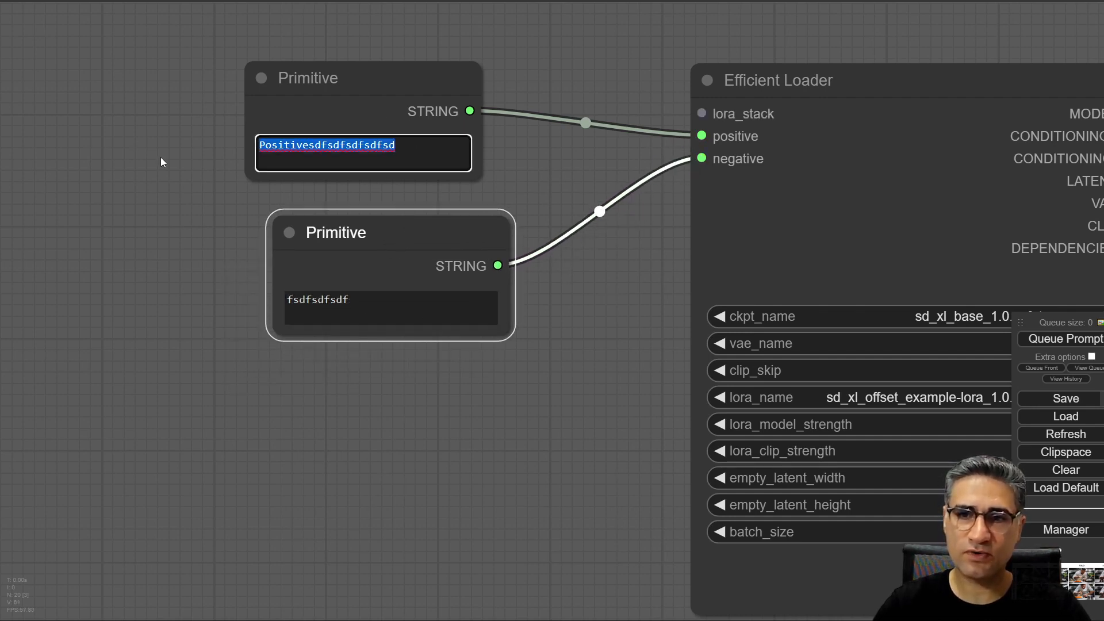
type("sdfsfsf")
left_click(493, 429)
Duplicate the Efficient Loader and place the copy beside the original.
scroll(519, 443, "down", 5)
left_click_drag(764, 299, 340, 218)
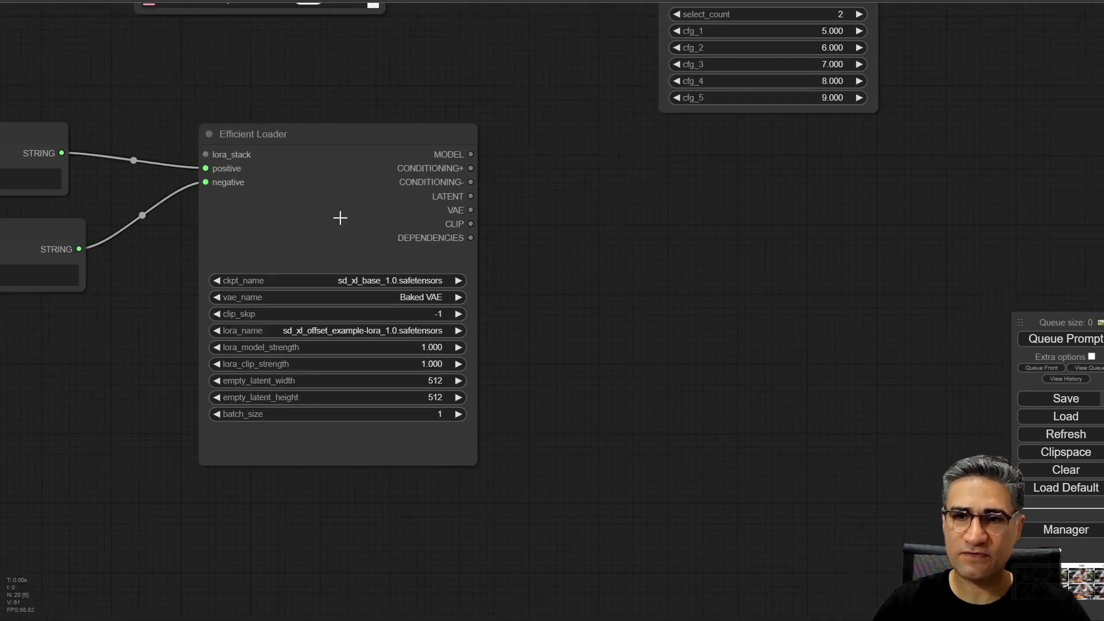
mouse_move(333, 137)
left_mouse_down("alt")
mouse_move(734, 232)
mouse_move(705, 223)
left_mouse_up("alt")
left_click_drag(558, 194, 553, 132)
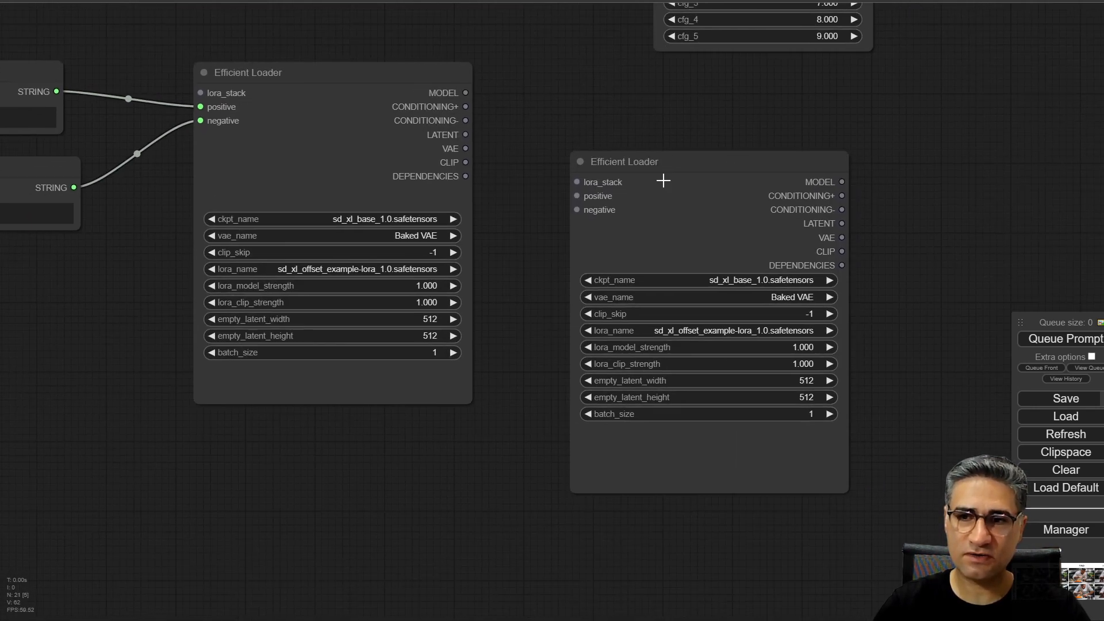
left_click_drag(648, 163, 600, 139)
left_click_drag(493, 62, 581, 63)
Connect the two Primitives to the copied Efficient Loader's positive and negative inputs, and raise the copy slightly.
scroll(580, 63, "down", 2)
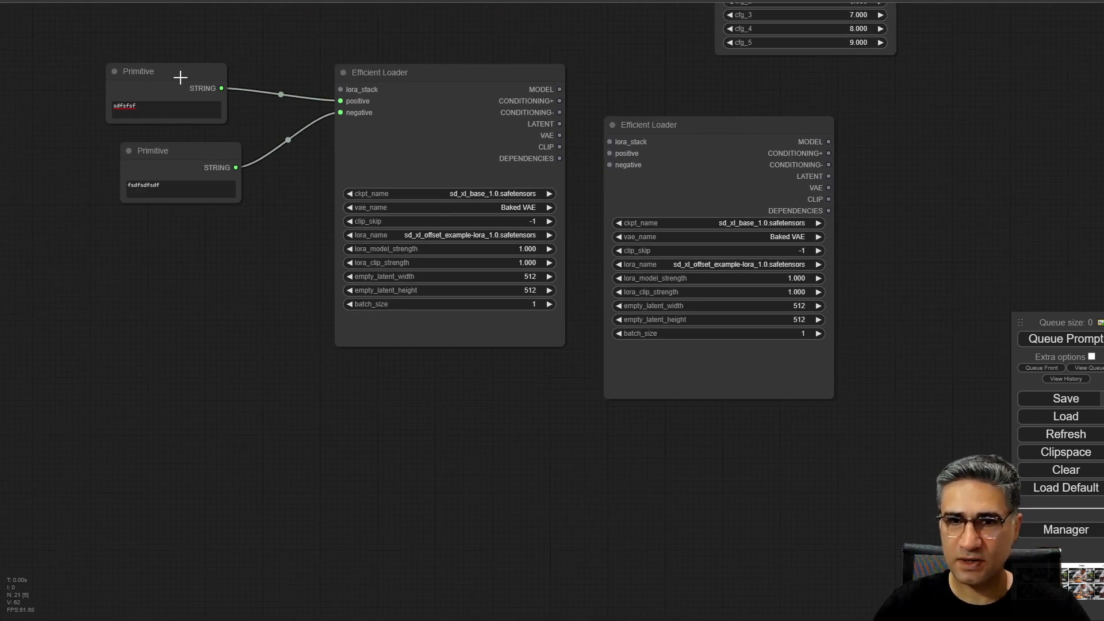
left_click_drag(221, 88, 609, 153)
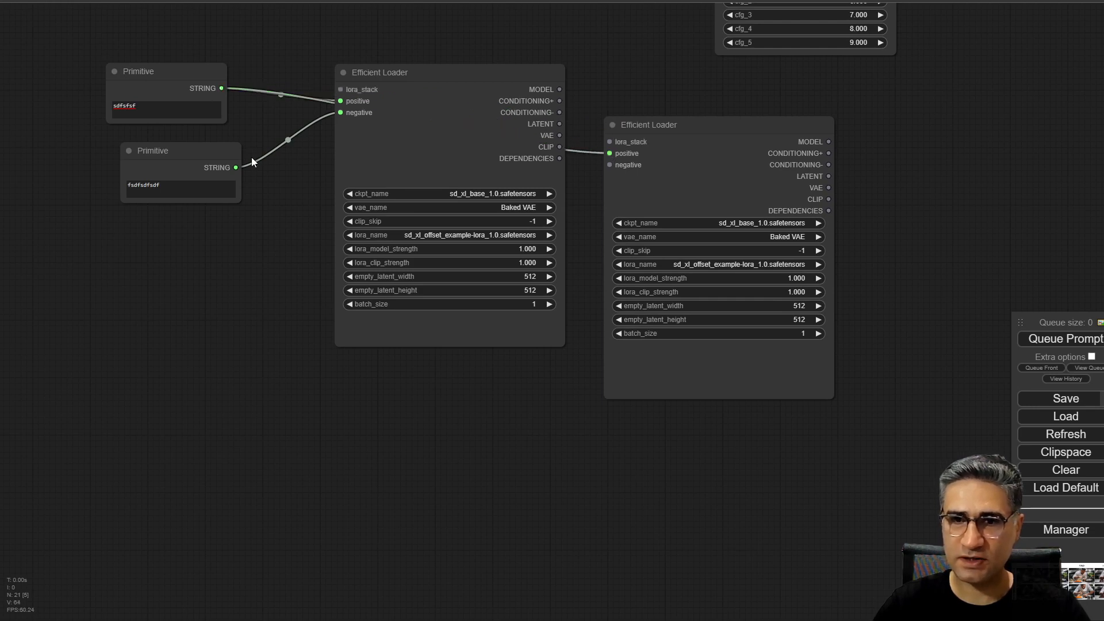
left_click_drag(233, 167, 610, 165)
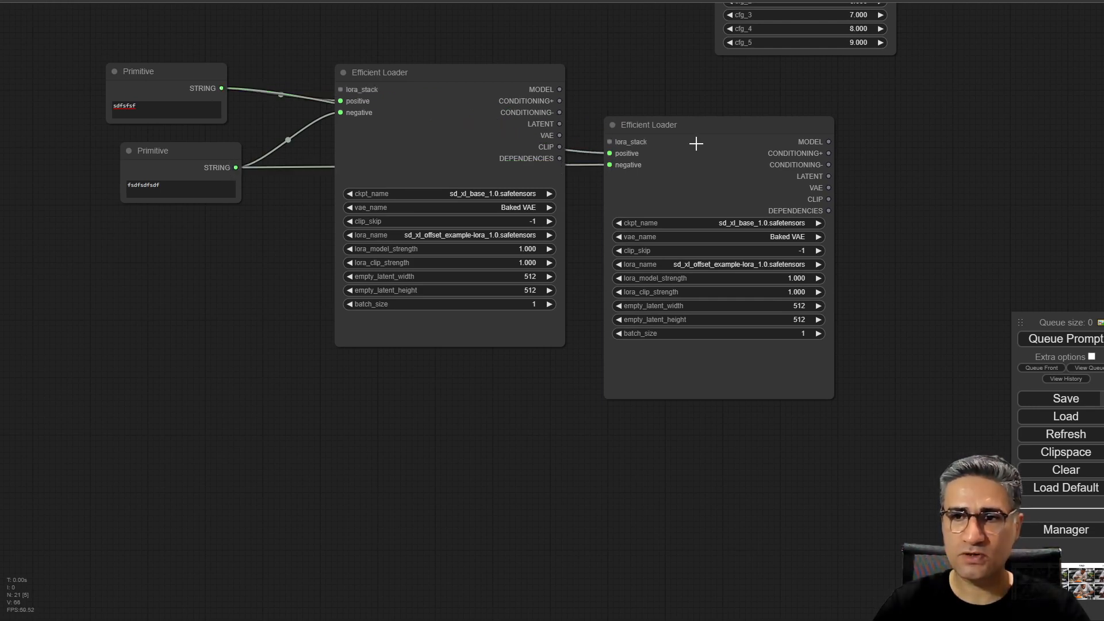
left_click_drag(700, 123, 692, 92)
mouse_move(239, 320)
left_mouse_down()
mouse_move(256, 364)
mouse_move(333, 424)
left_mouse_up()
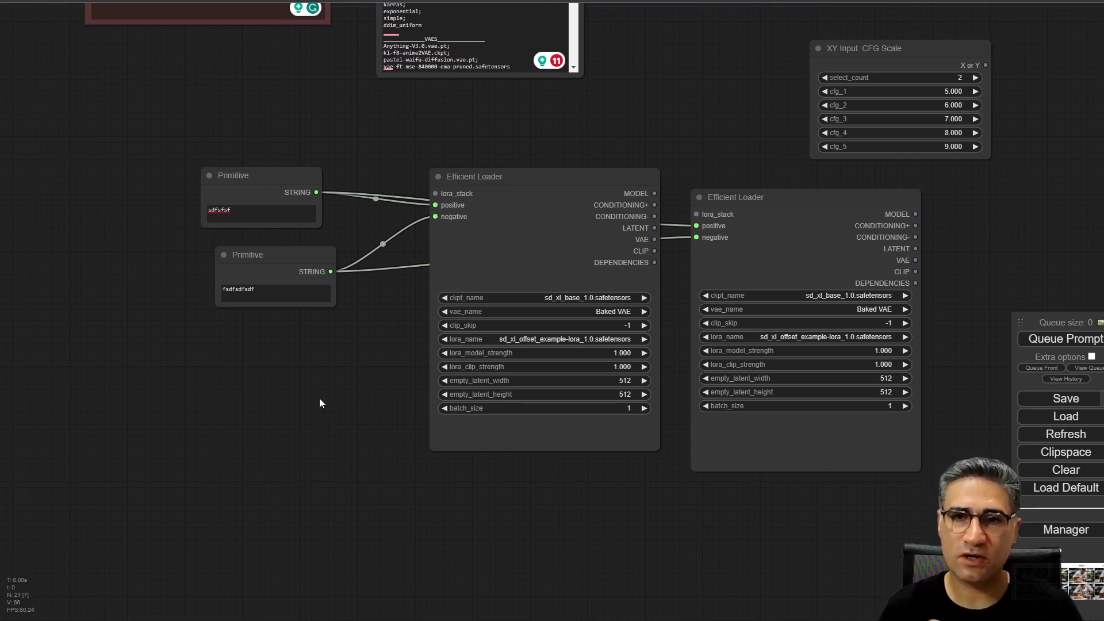
Delete the two demo Primitives and both demo Efficient Loaders, and shift the XY Input: CFG Scale node slightly down.
left_click_drag(499, 487, 419, 489)
left_click_drag(742, 544, 2, 178)
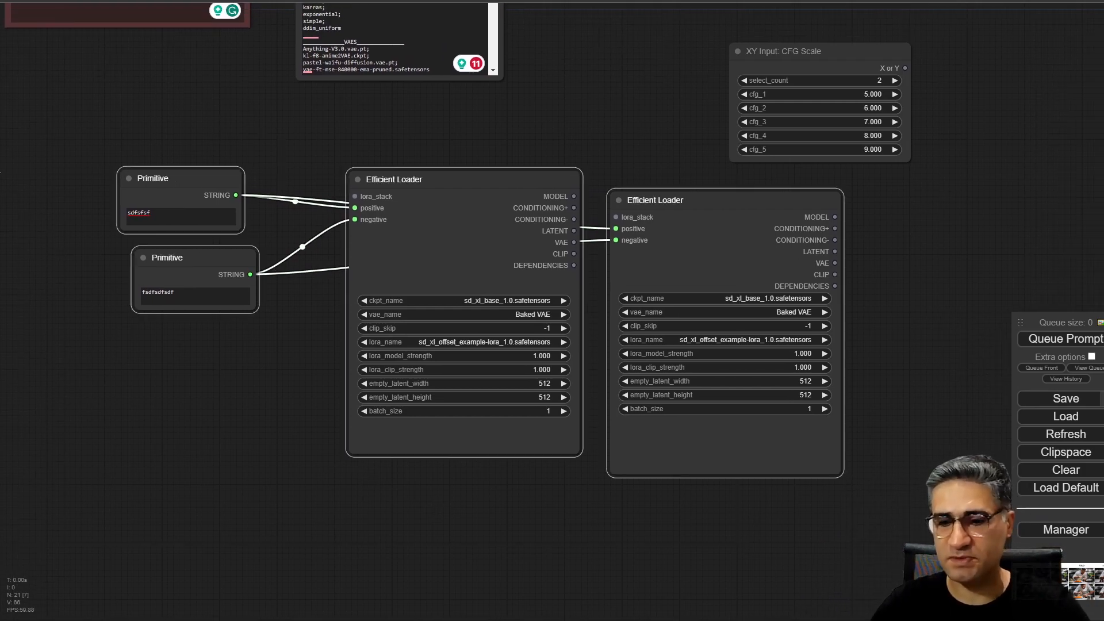
key("Delete")
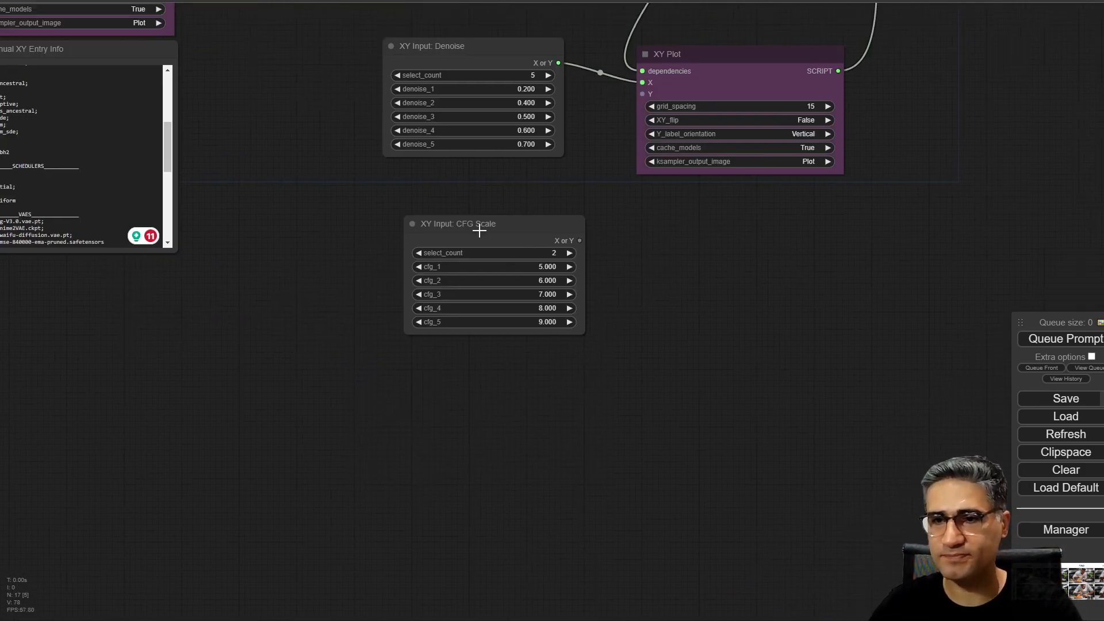
left_click_drag(479, 230, 485, 259)
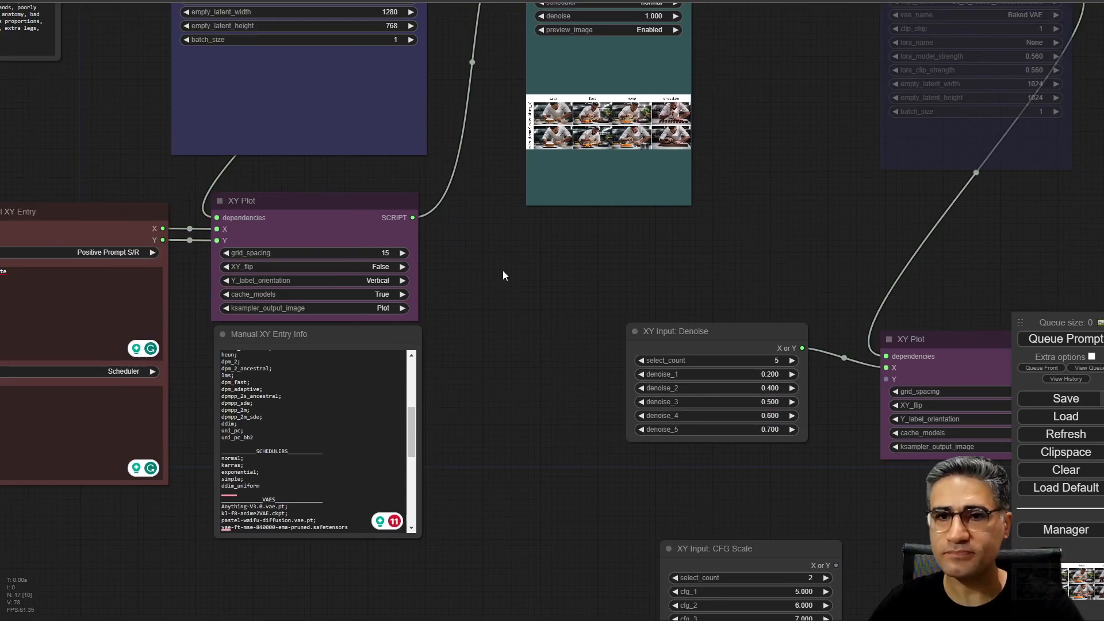
Examine the main workflow's positive prompt Primitive and how the prompt Primitives feed the base Efficient Loader.
scroll(410, 237, "down", 2)
left_click_drag(76, 120, 485, 462)
scroll(468, 372, "up", 5)
scroll(72, 63, "up", 8)
left_click_drag(207, 123, 289, 19)
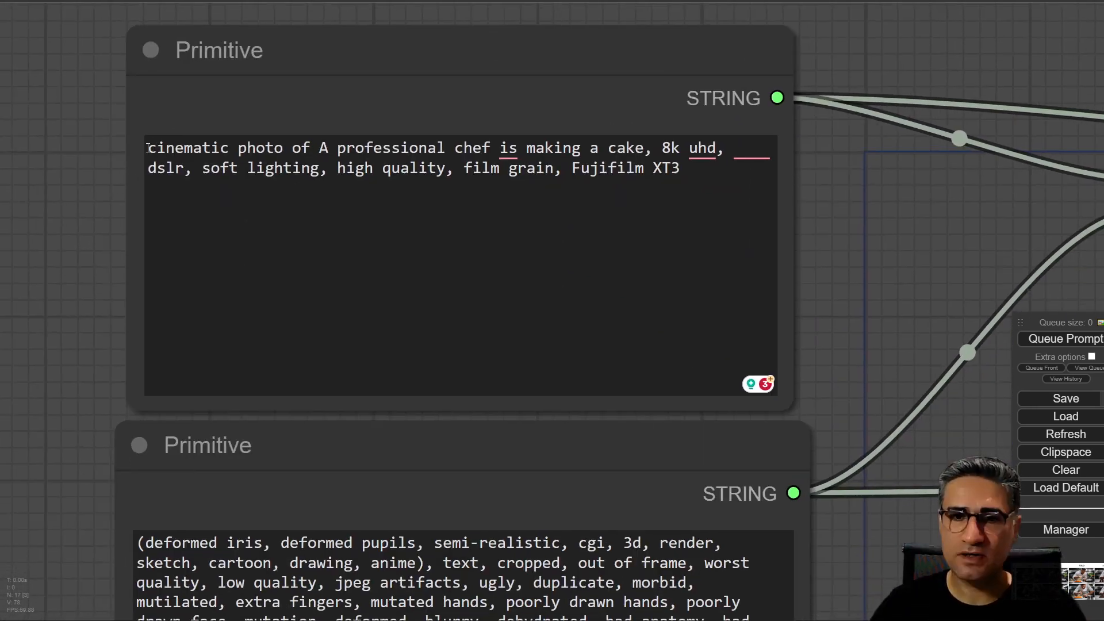
left_click_drag(153, 148, 653, 149)
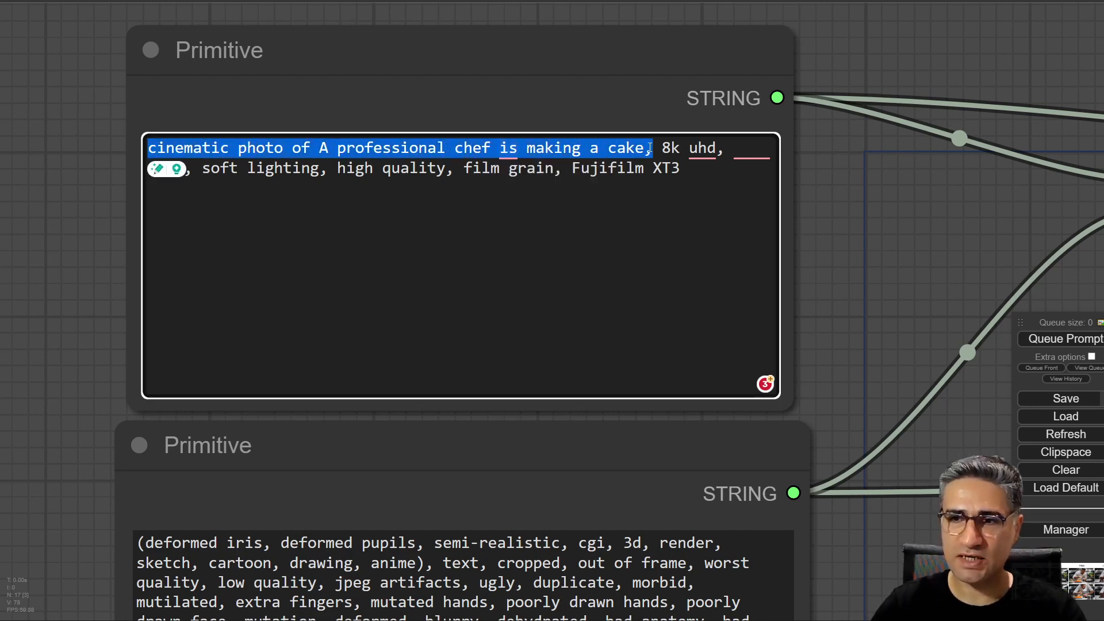
left_click(288, 215)
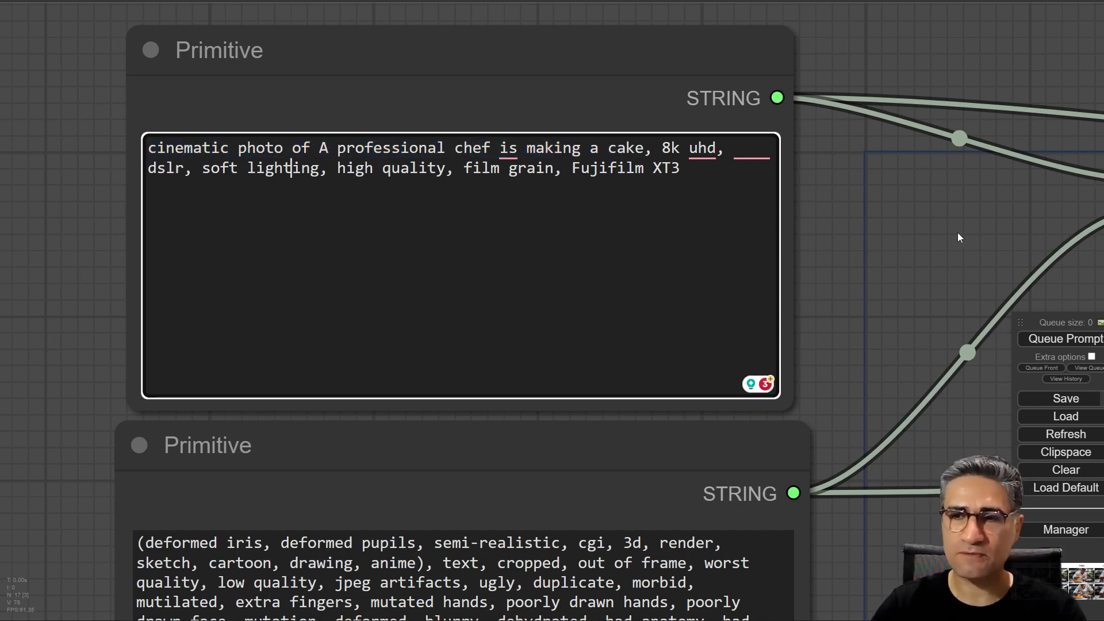
left_click_drag(957, 232, 425, 219)
scroll(660, 181, "down", 4)
scroll(540, 202, "down", 4)
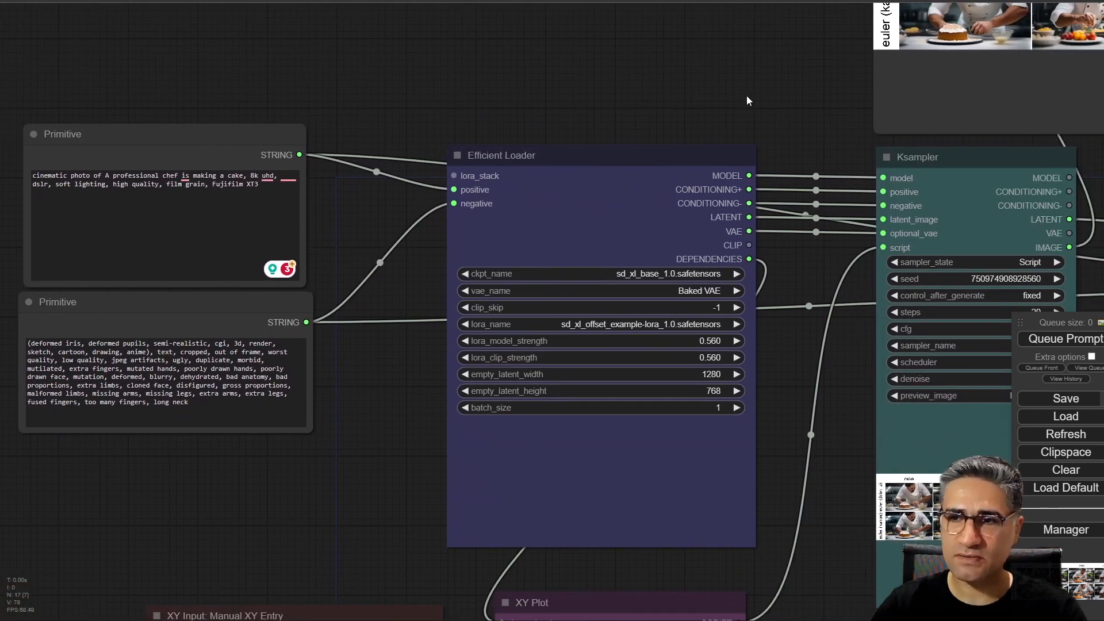
left_click_drag(747, 96, 696, 98)
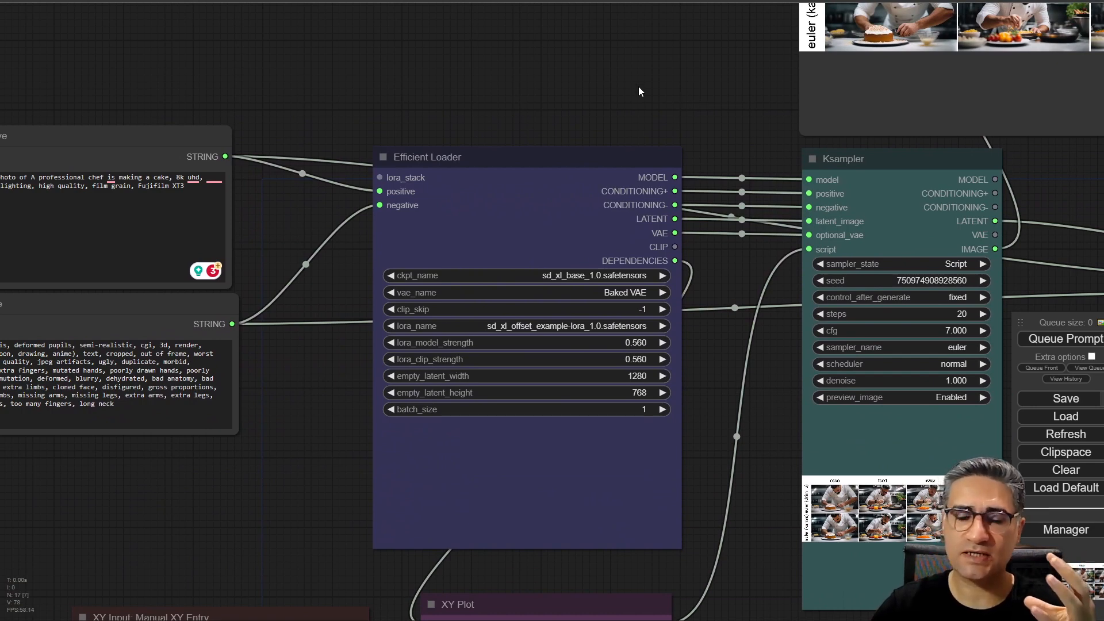
left_click_drag(371, 42, 484, 59)
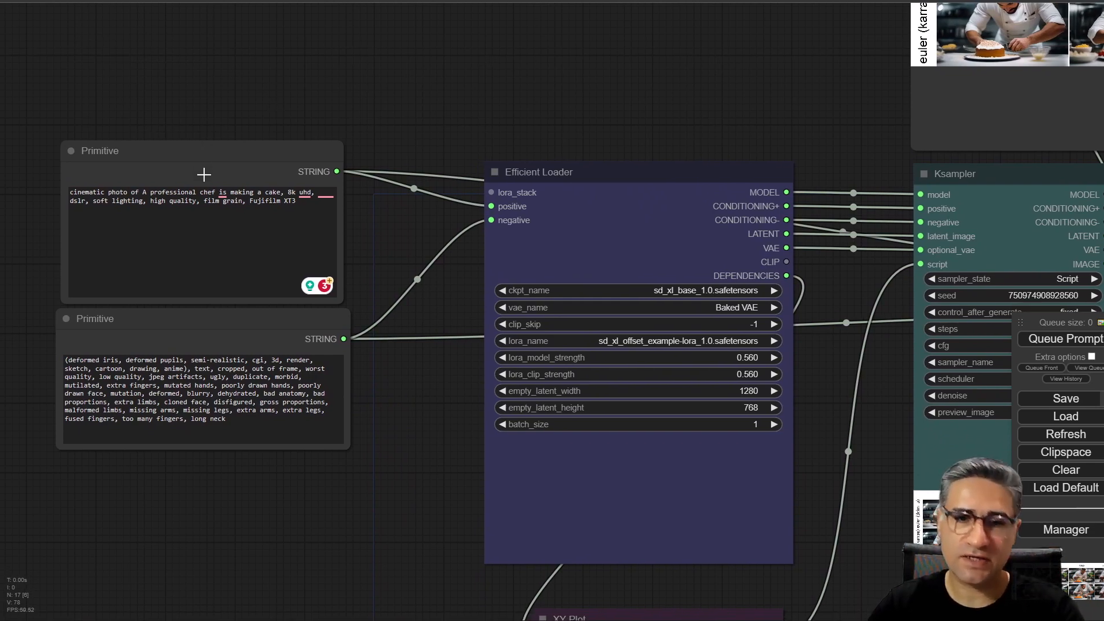
Review the positive prompt's "soft lighting" style terms and the full negative prompt in the two Primitives.
scroll(121, 168, "up", 8)
left_click_drag(22, 222, 506, 215)
left_click(455, 21)
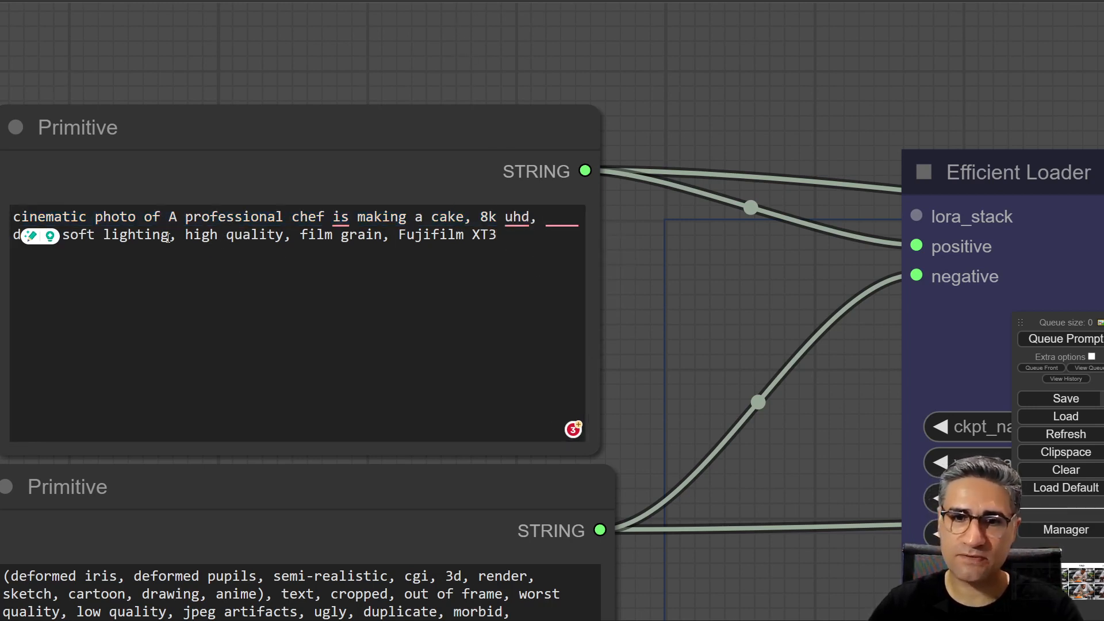
left_click(186, 237)
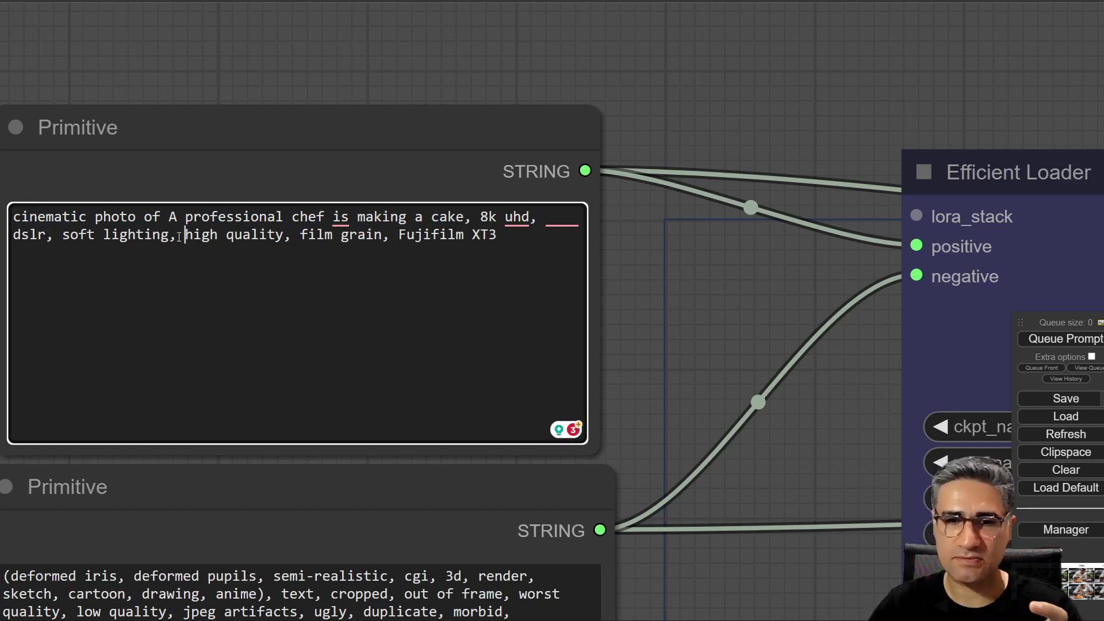
left_click(170, 236)
left_click_drag(170, 236, 63, 236)
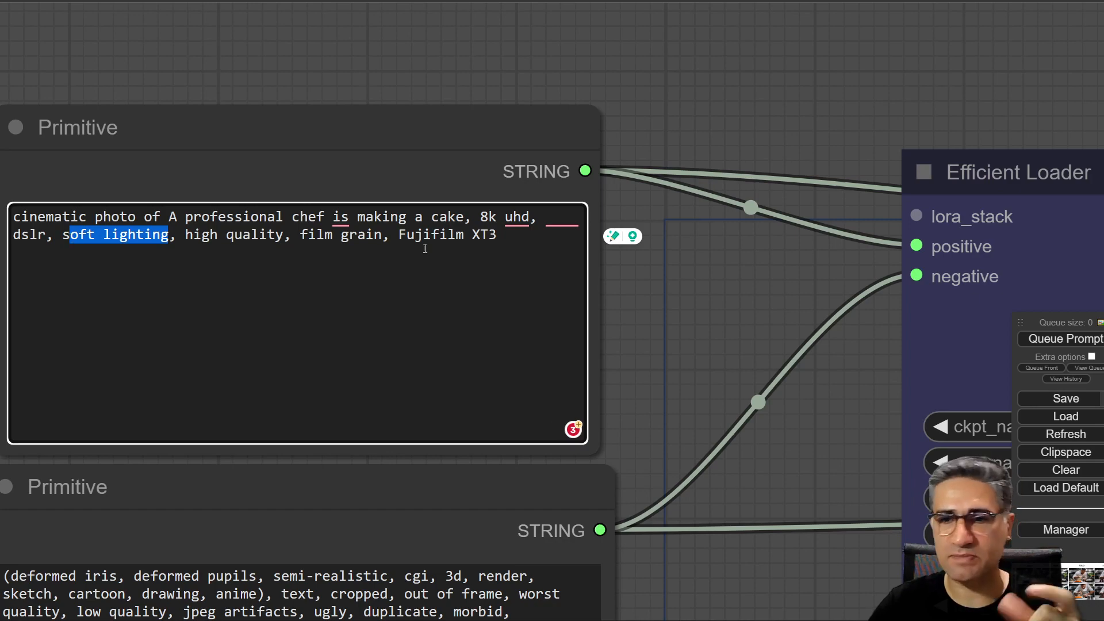
left_click_drag(731, 307, 800, 123)
left_click_drag(879, 512, 880, 347)
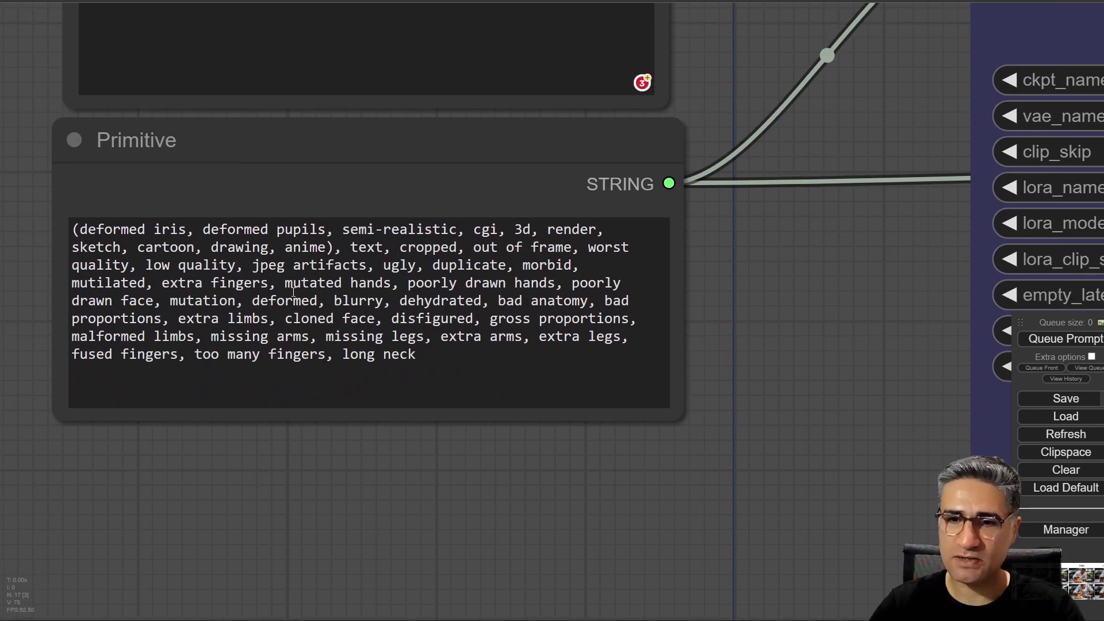
left_click(260, 301)
left_click_drag(465, 368, 98, 235)
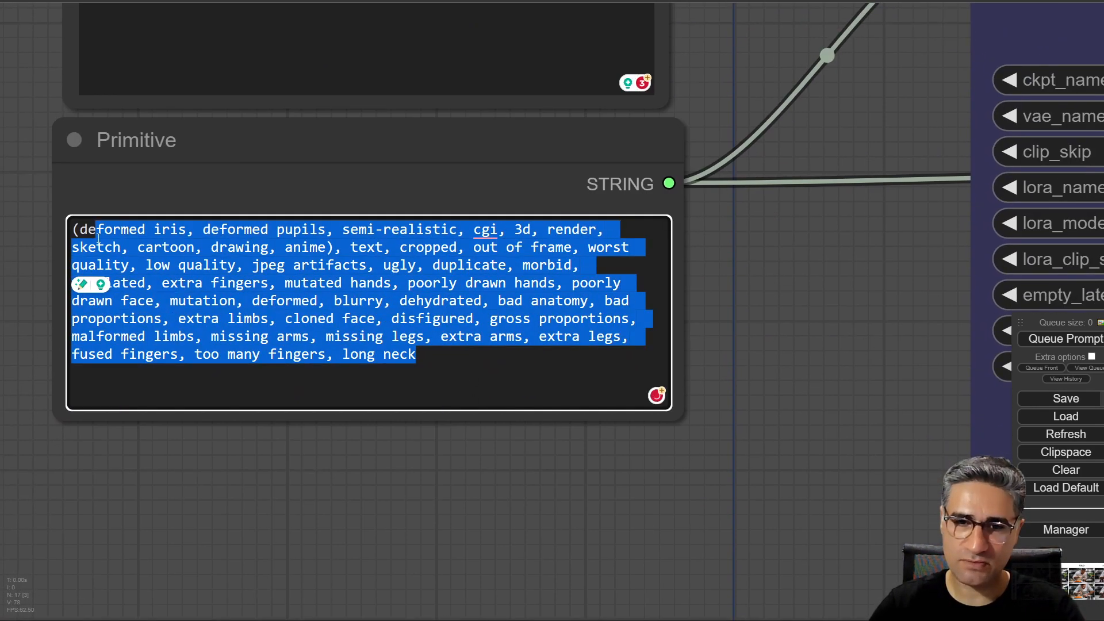
left_click(409, 460)
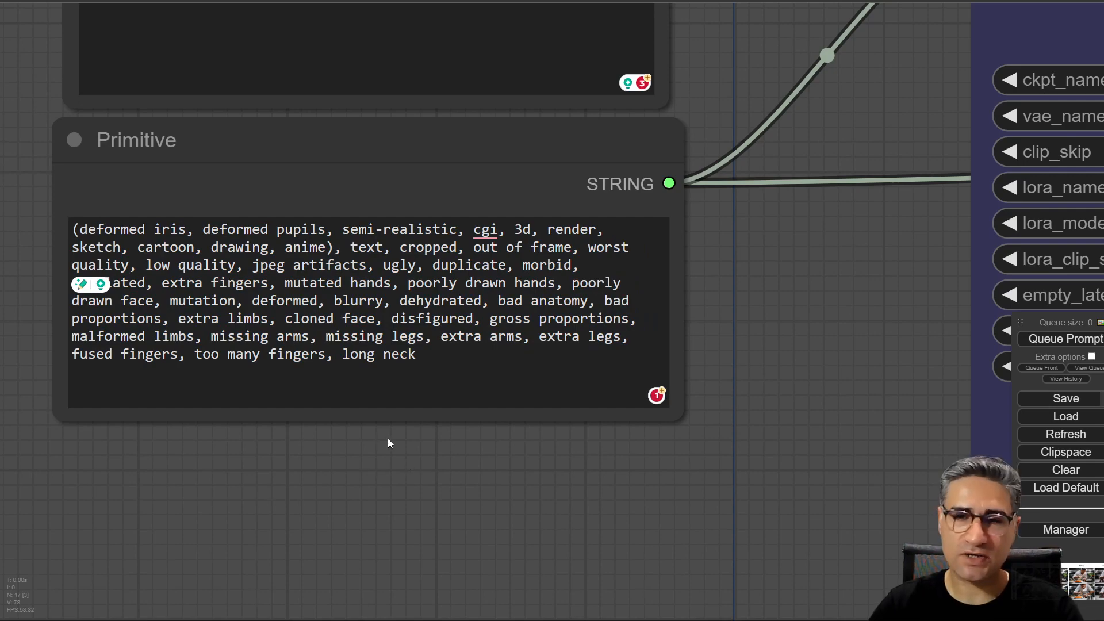
Examine the base Efficient Loader's settings and how its outputs feed the Ksampler in the main workflow.
scroll(388, 438, "down", 4)
left_click_drag(704, 341, 422, 310)
scroll(418, 336, "down", 5)
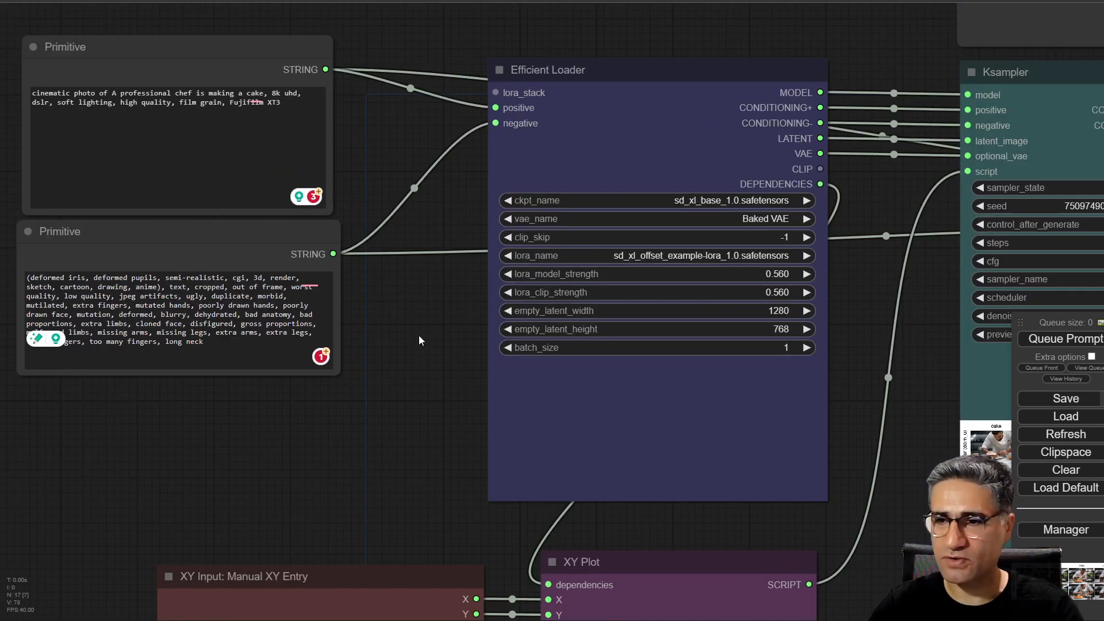
left_click_drag(403, 357, 88, 350)
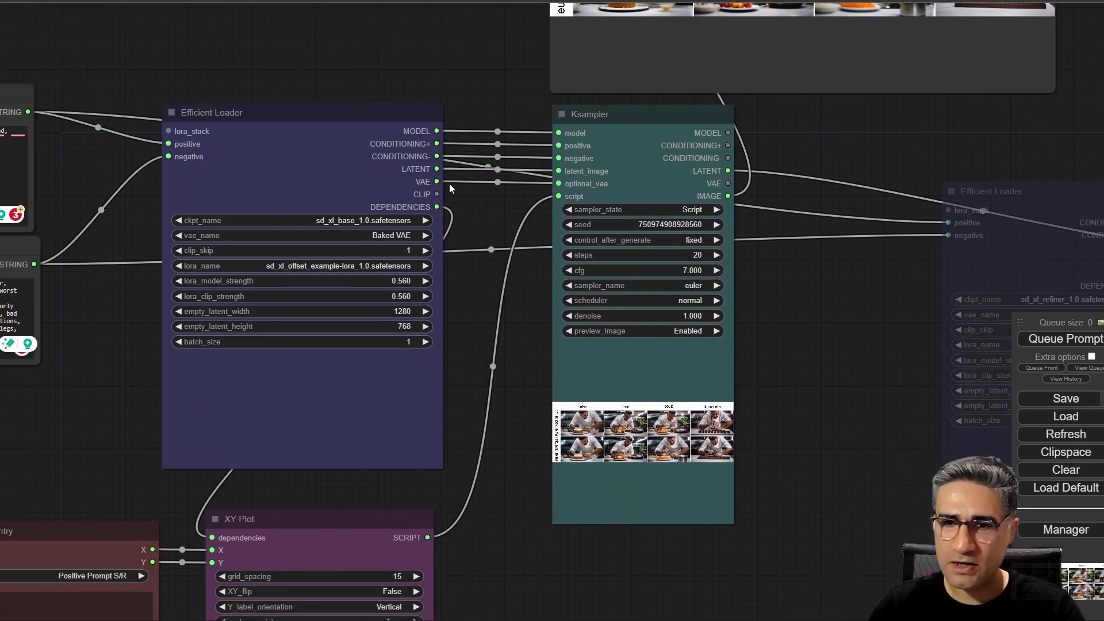
scroll(451, 188, "up", 6)
left_click(200, 59)
left_click_drag(495, 226, 682, 215)
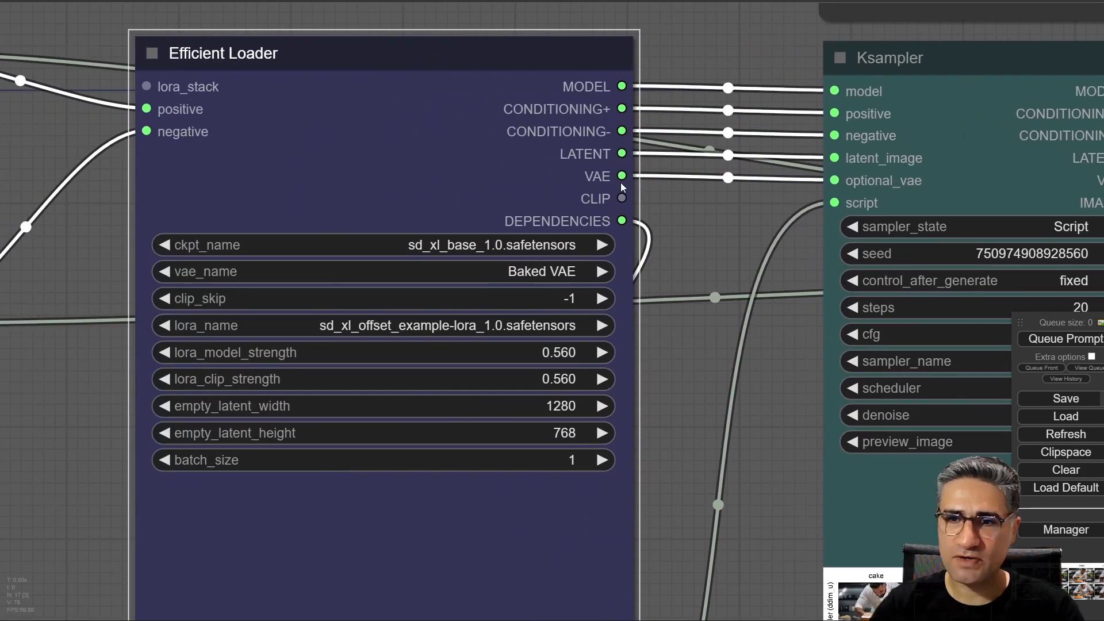
scroll(694, 220, "down", 6)
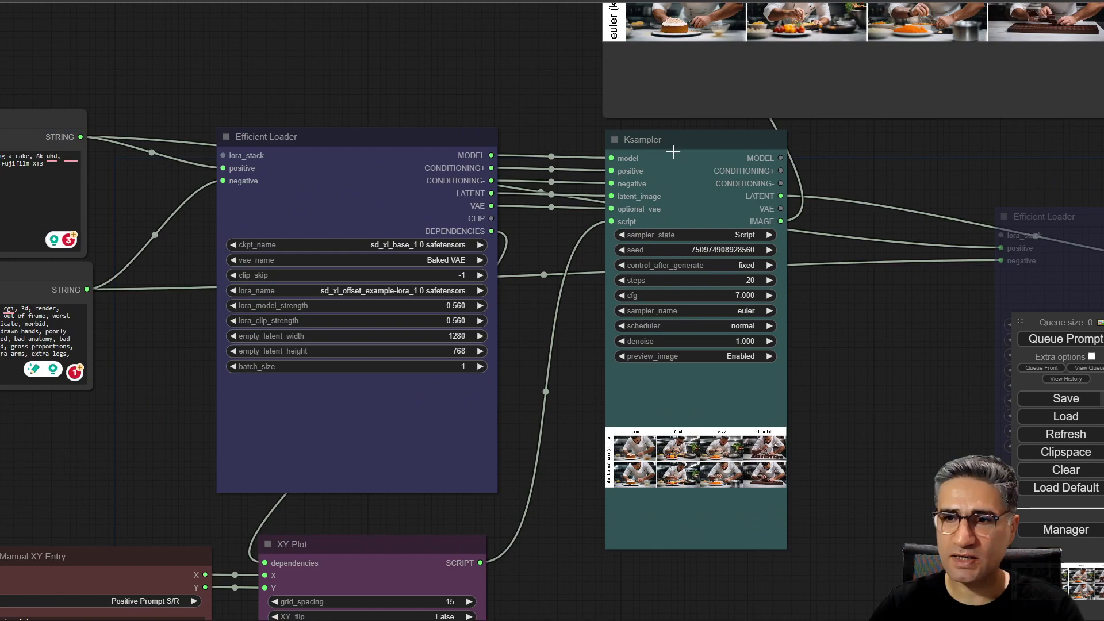
left_click(659, 138)
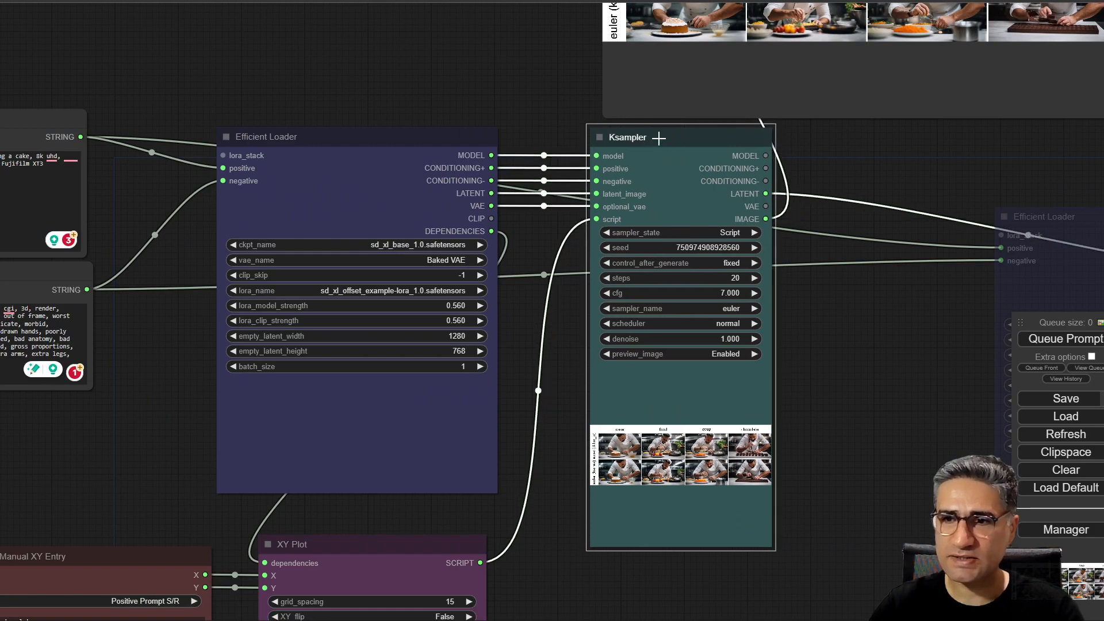
left_click_drag(659, 137, 670, 140)
Add a KSampler (Efficient) node from the Efficiency Nodes on the empty canvas below the main workflow.
left_click_drag(835, 461, 626, 164)
scroll(566, 299, "down", 6)
left_click_drag(519, 485, 619, 137)
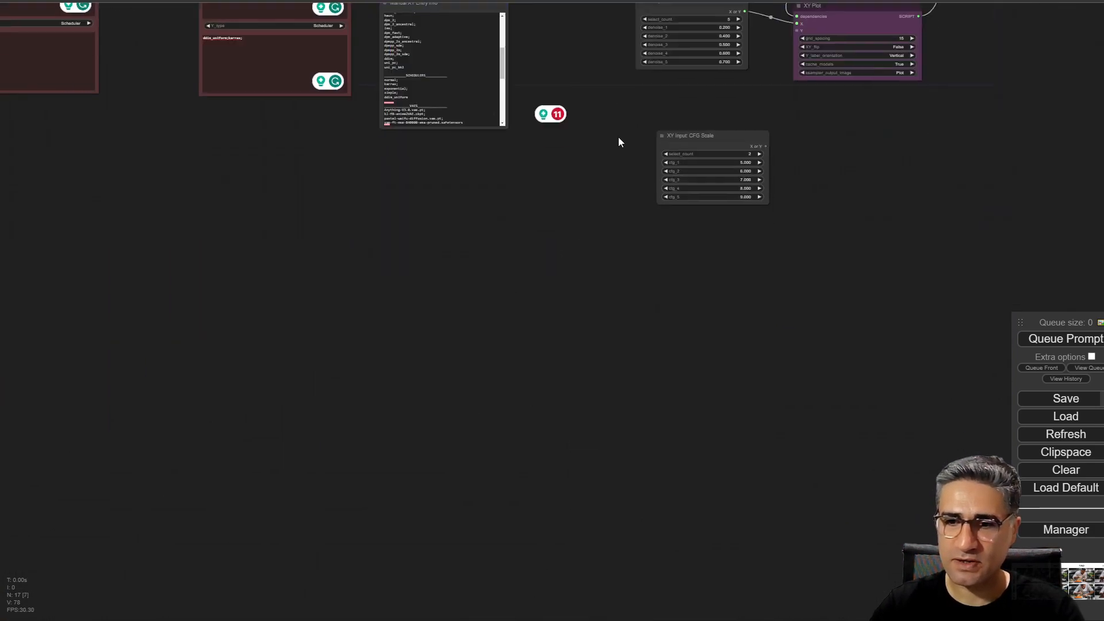
scroll(454, 199, "up", 5)
right_click(410, 166)
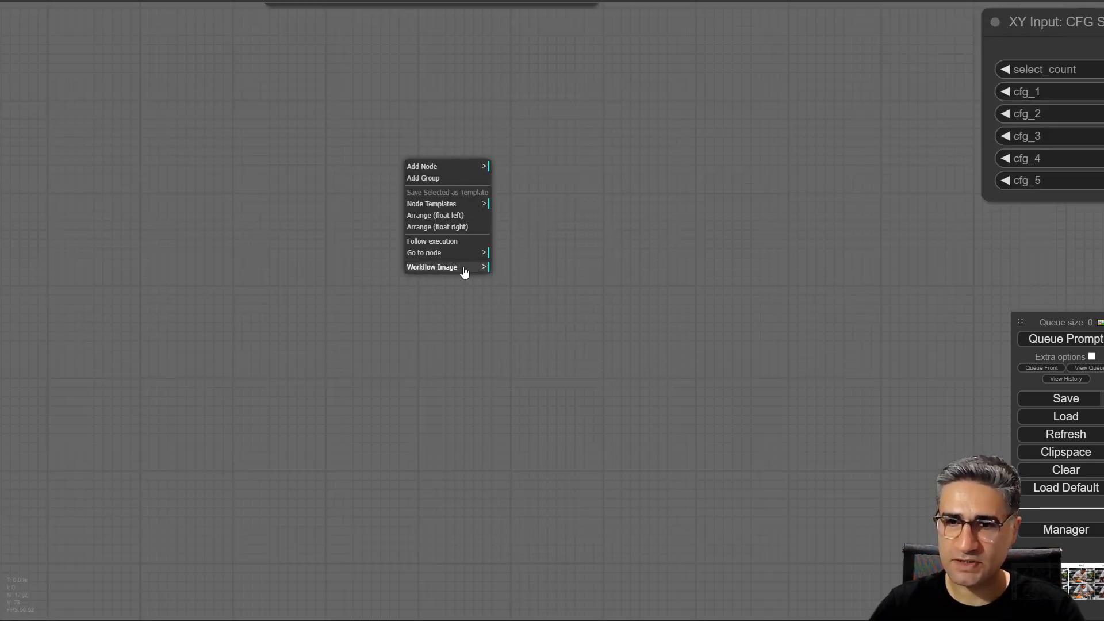
left_click(425, 167)
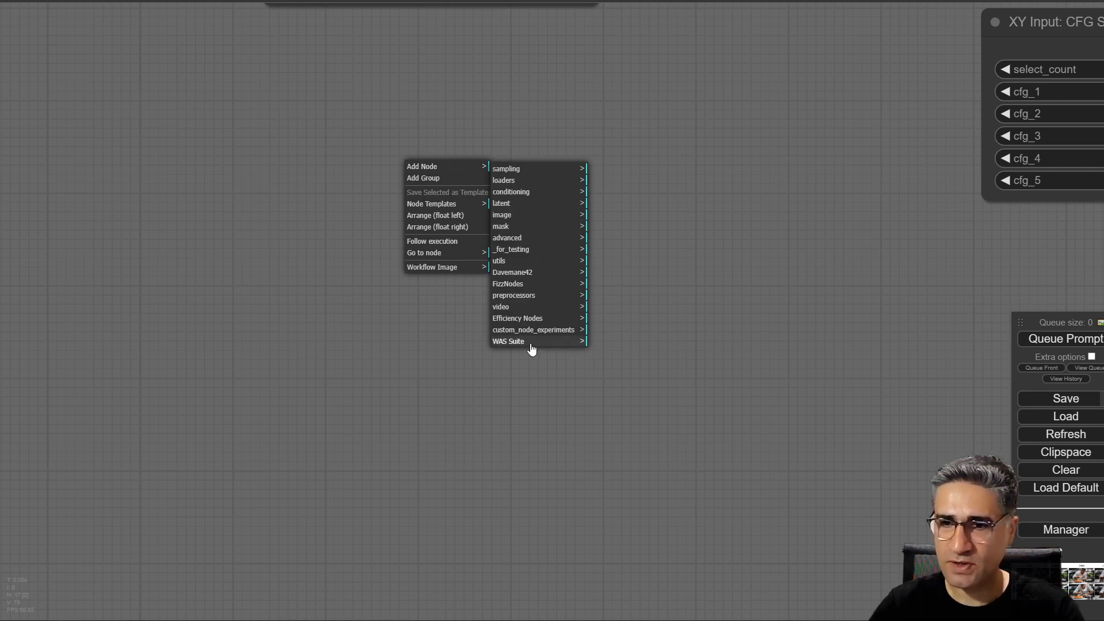
left_click(521, 319)
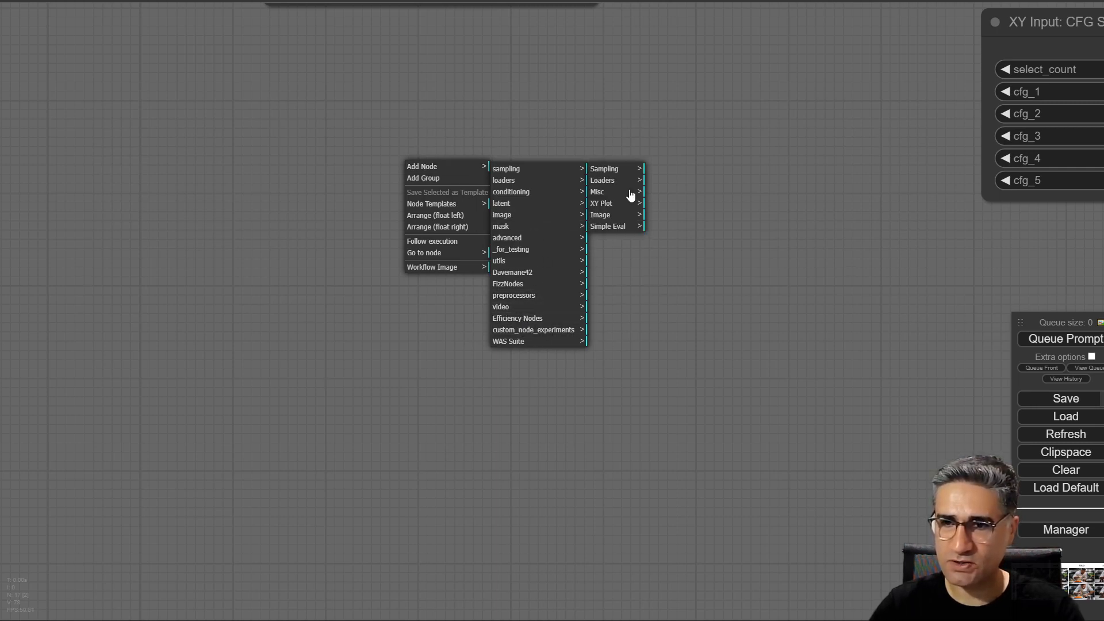
left_click(615, 183)
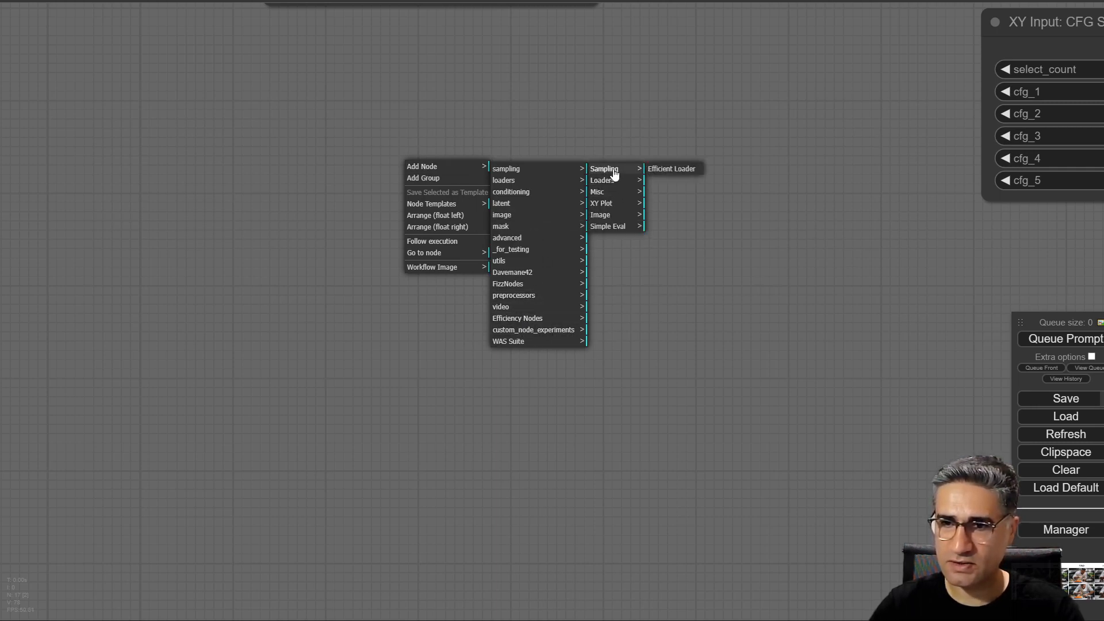
left_click(611, 170)
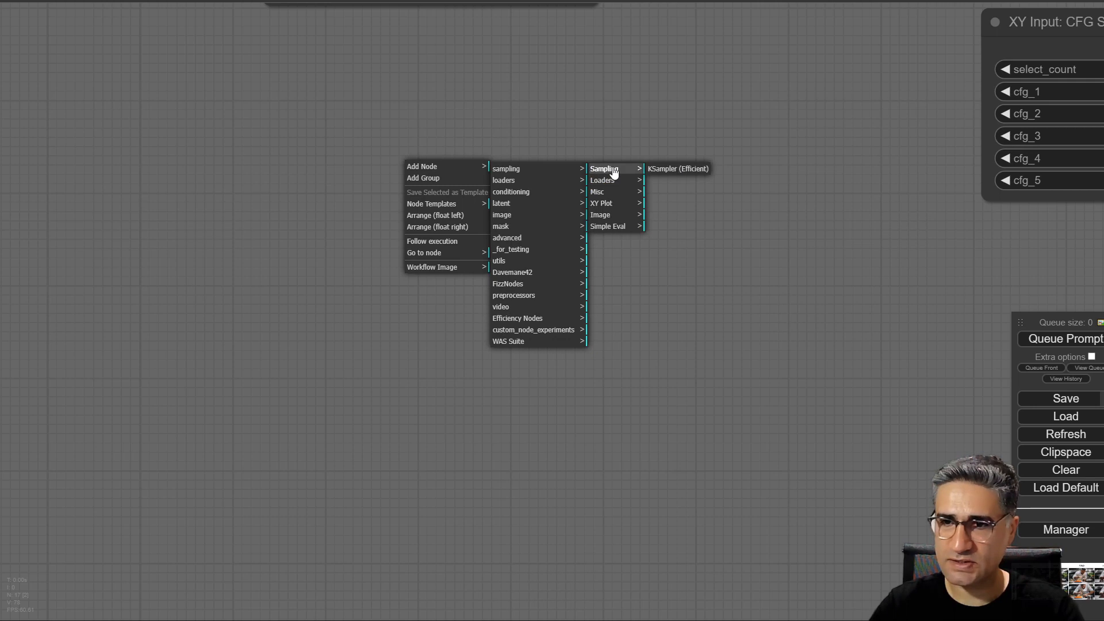
left_click(661, 172)
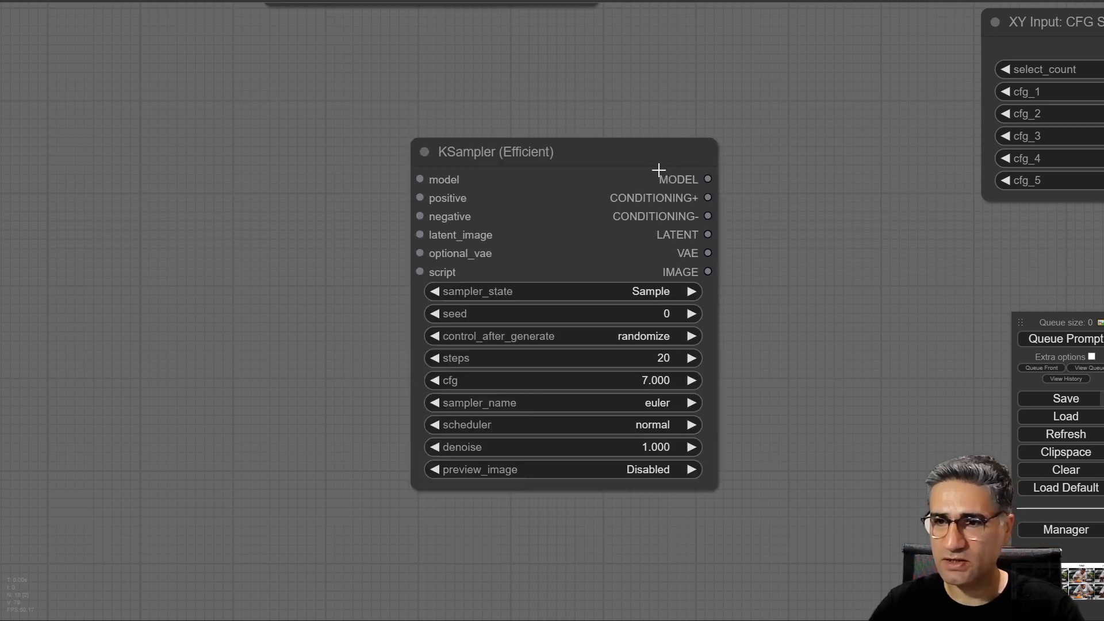
left_click(452, 155)
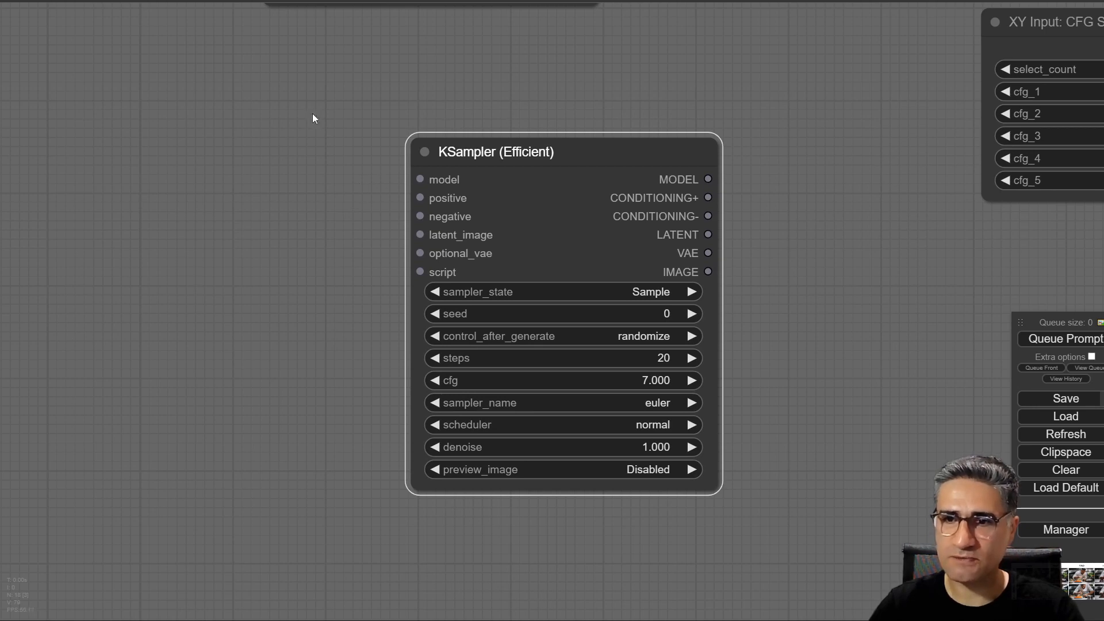
Add an Efficient Loader node from the Efficiency Nodes to the left of the new KSampler (Efficient).
left_click_drag(383, 203, 621, 265)
right_click(390, 215)
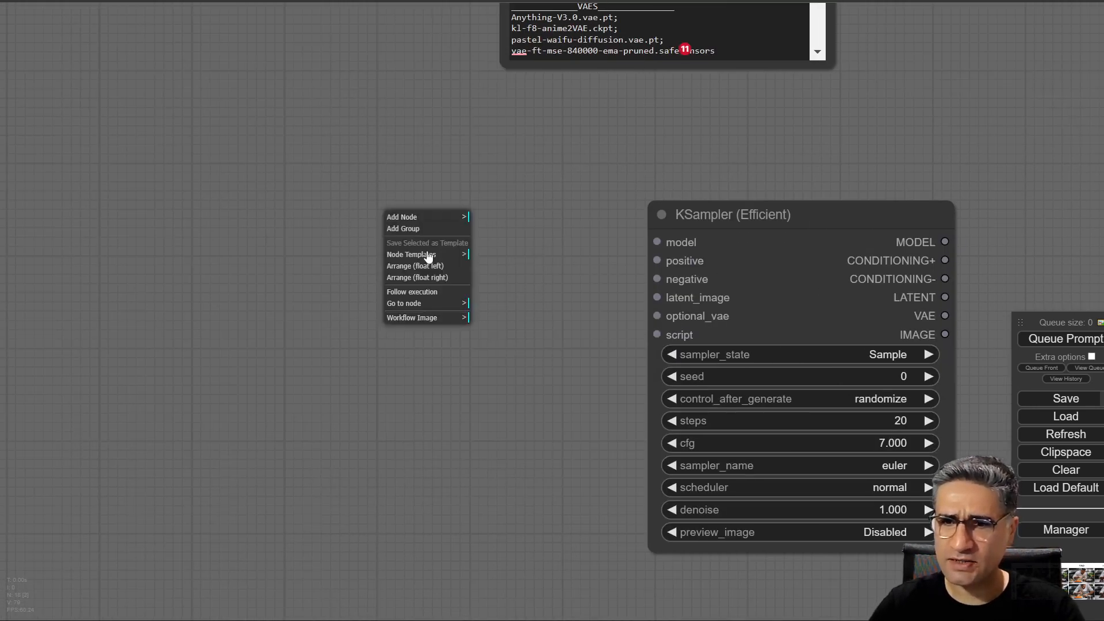
left_click(426, 218)
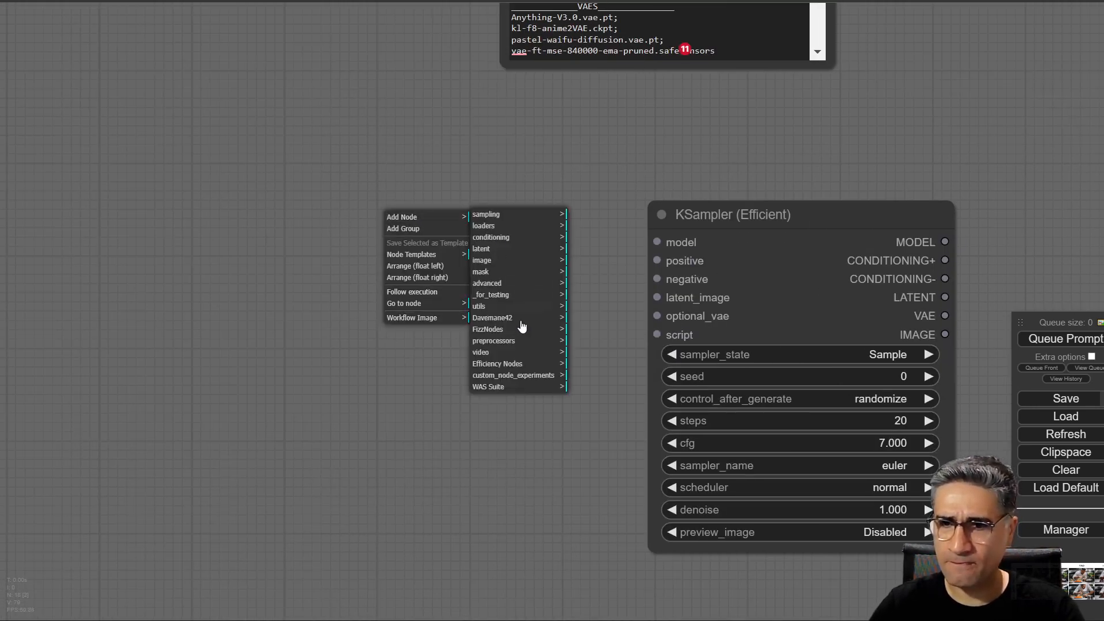
left_click(506, 364)
left_click(592, 227)
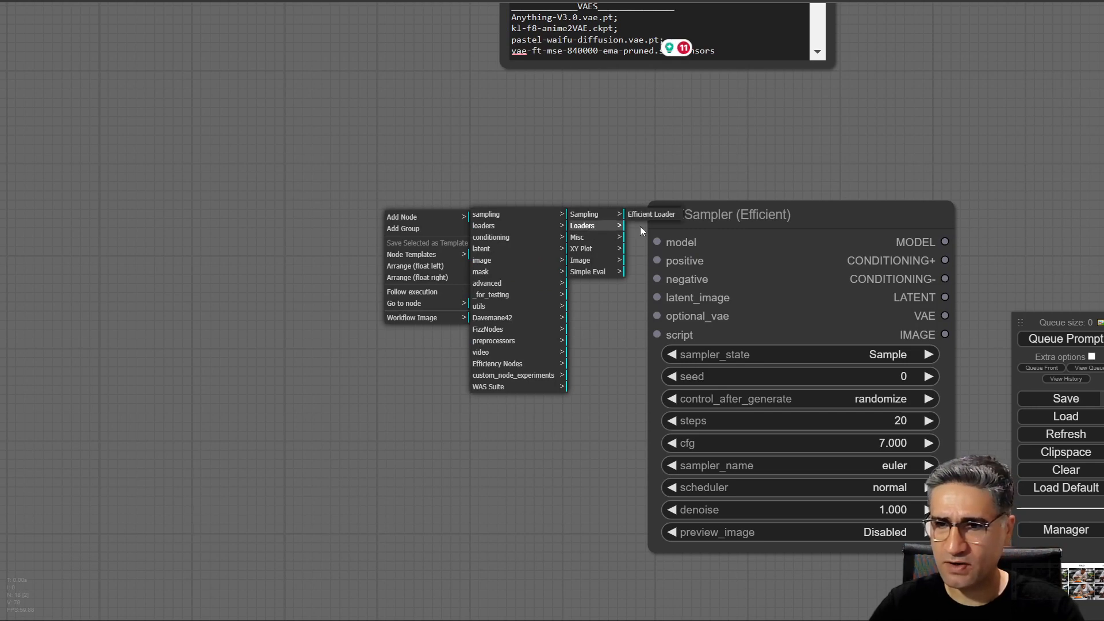
left_click(644, 218)
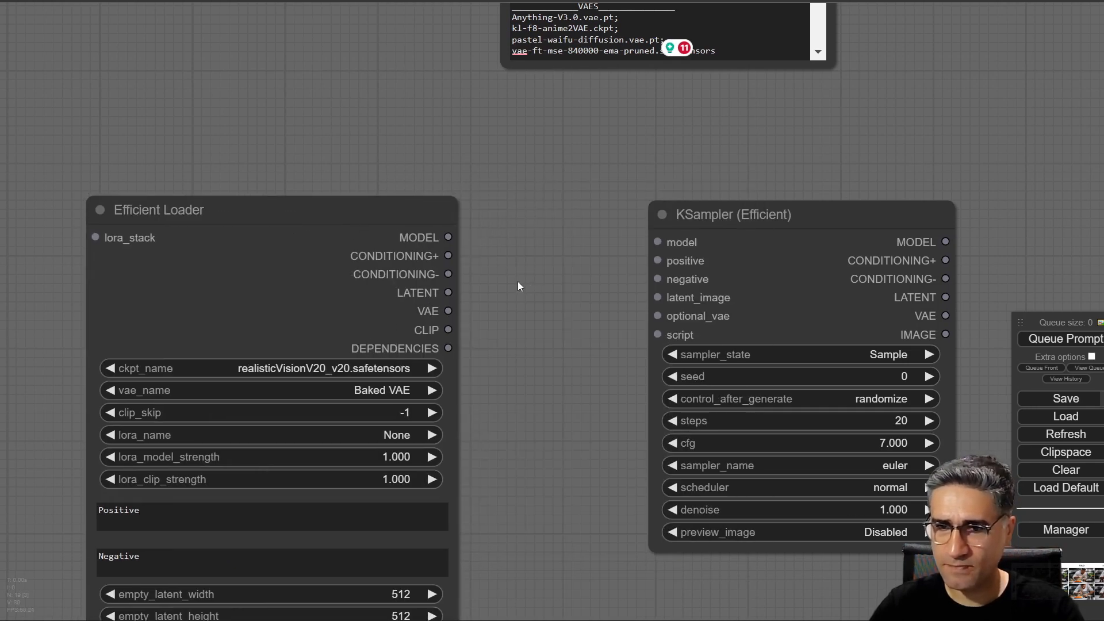
Connect the new Efficient Loader's MODEL, CONDITIONING+, CONDITIONING-, LATENT and VAE outputs to the matching KSampler (Efficient) inputs.
left_click_drag(517, 281, 379, 209)
left_click_drag(314, 181, 519, 204)
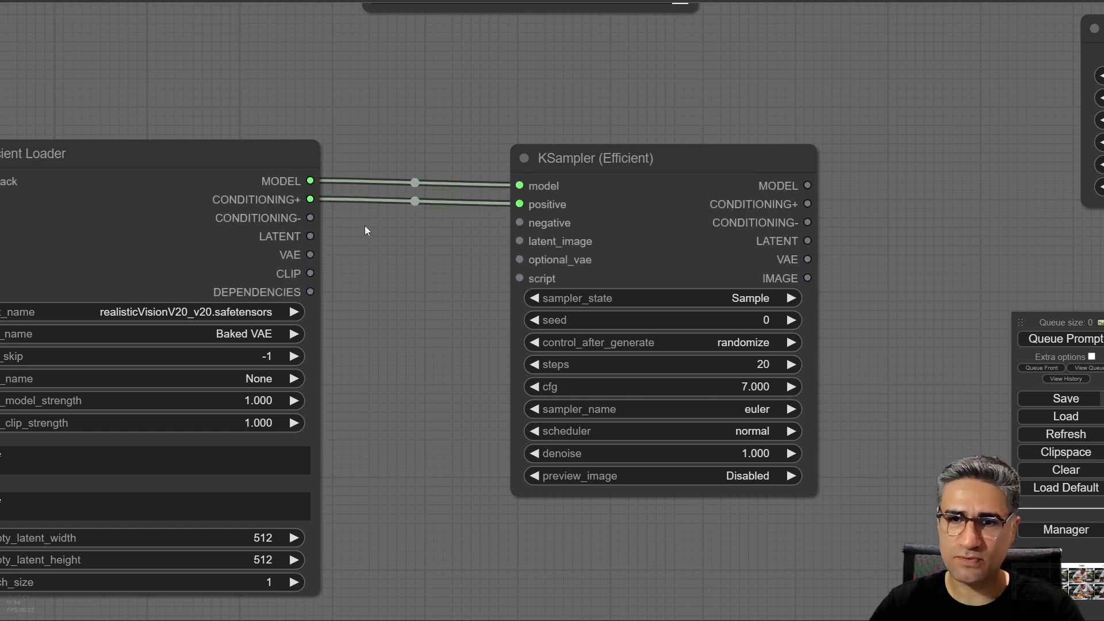
left_click_drag(309, 219, 522, 241)
left_click_drag(310, 255, 521, 258)
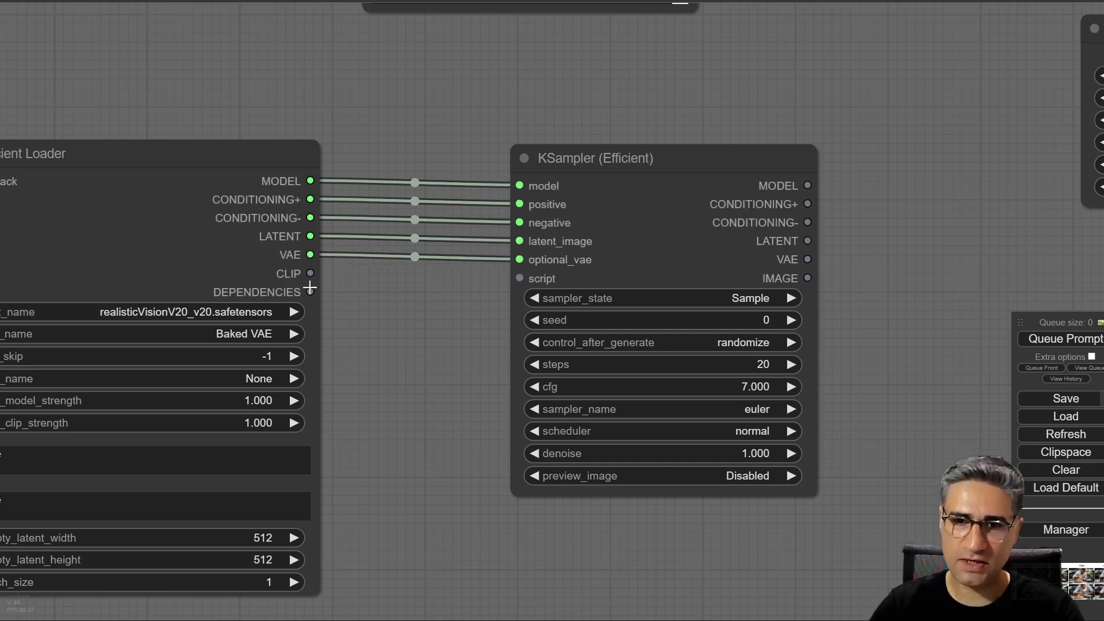
Spread the new Efficient Loader and KSampler (Efficient) farther apart to widen the gap between them.
left_click_drag(450, 356, 568, 258)
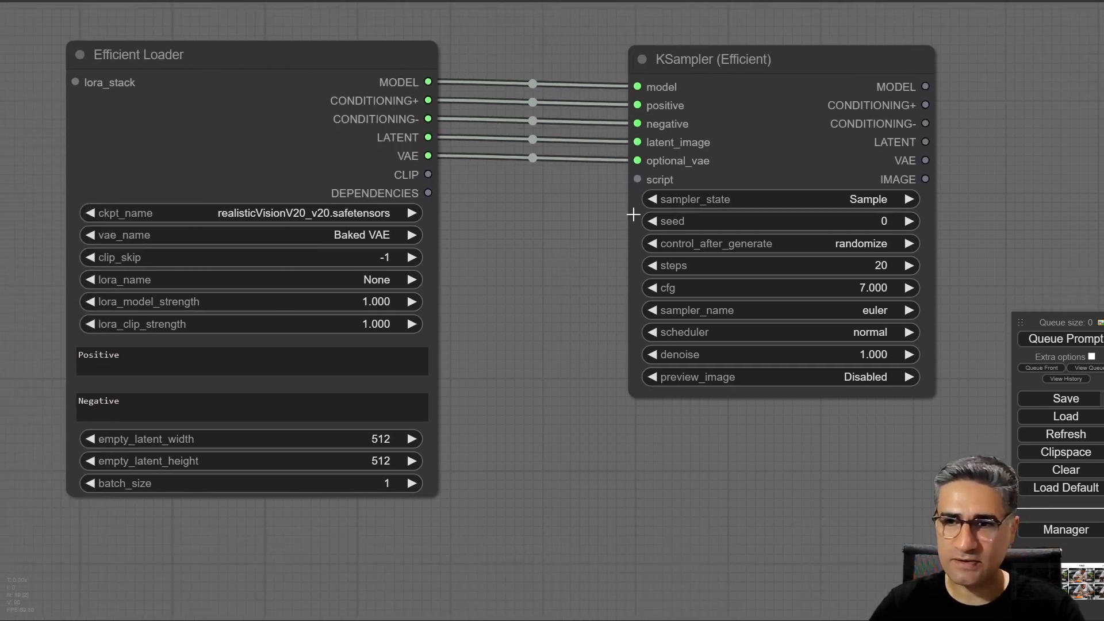
left_click_drag(731, 60, 790, 53)
left_click_drag(500, 214, 487, 204)
left_click_drag(350, 61, 332, 61)
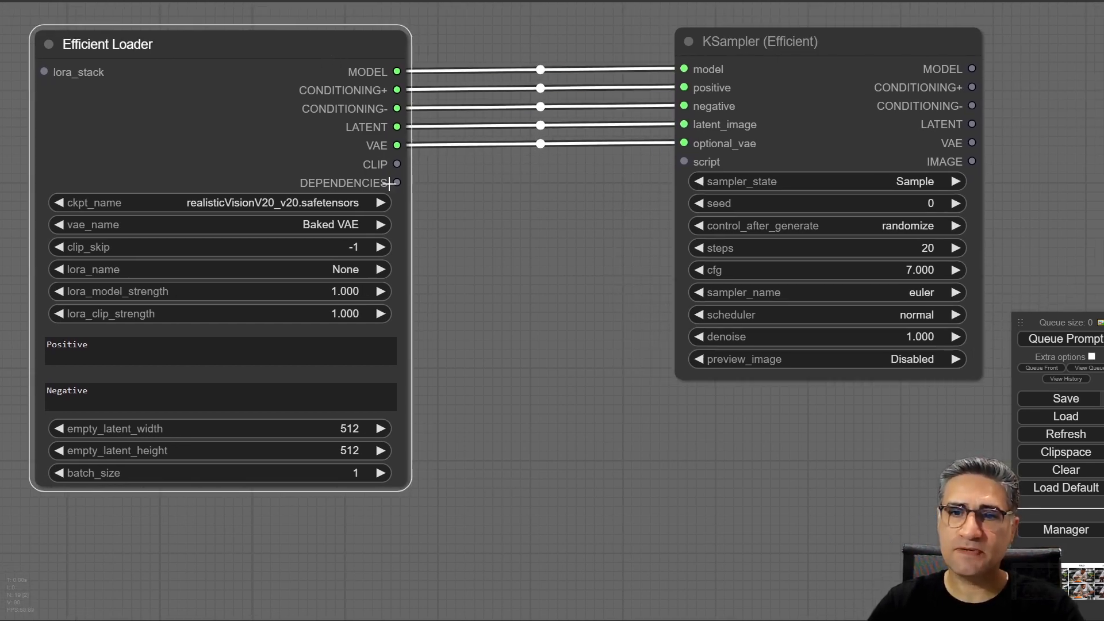
Add an XY Plot node from the Efficiency Nodes and place it below the gap between the loader and sampler.
left_click(470, 219)
right_click(471, 220)
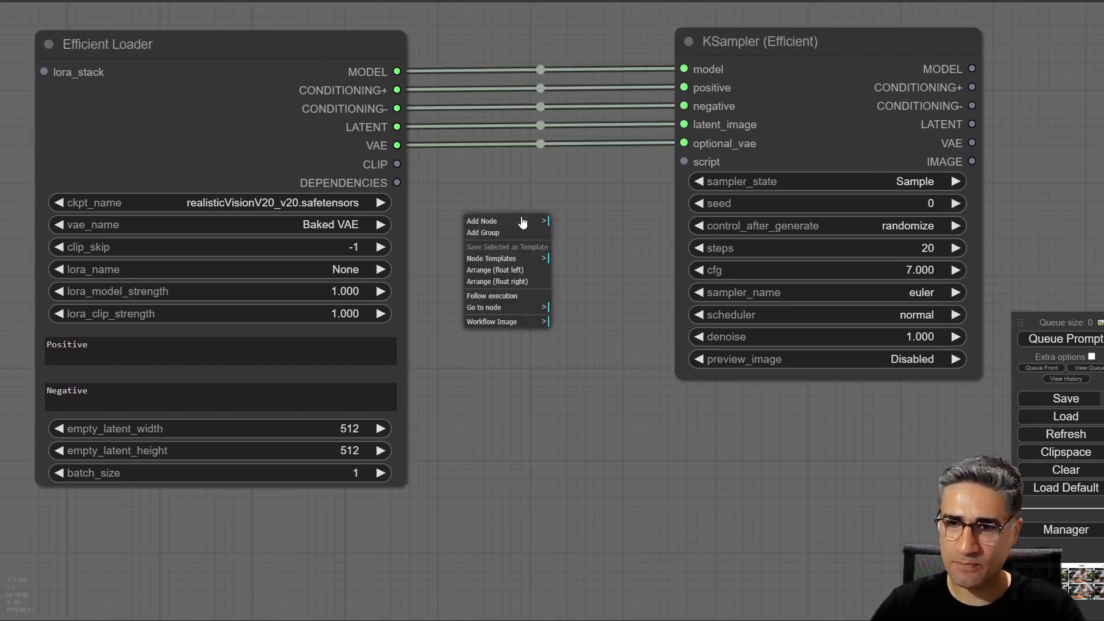
left_click(520, 222)
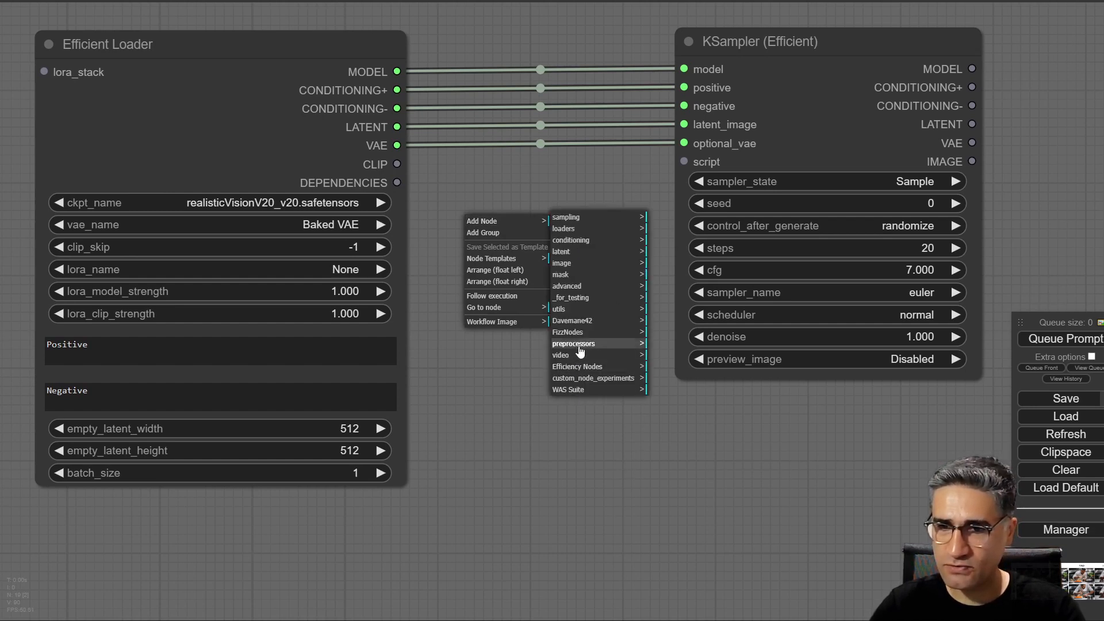
left_click(581, 368)
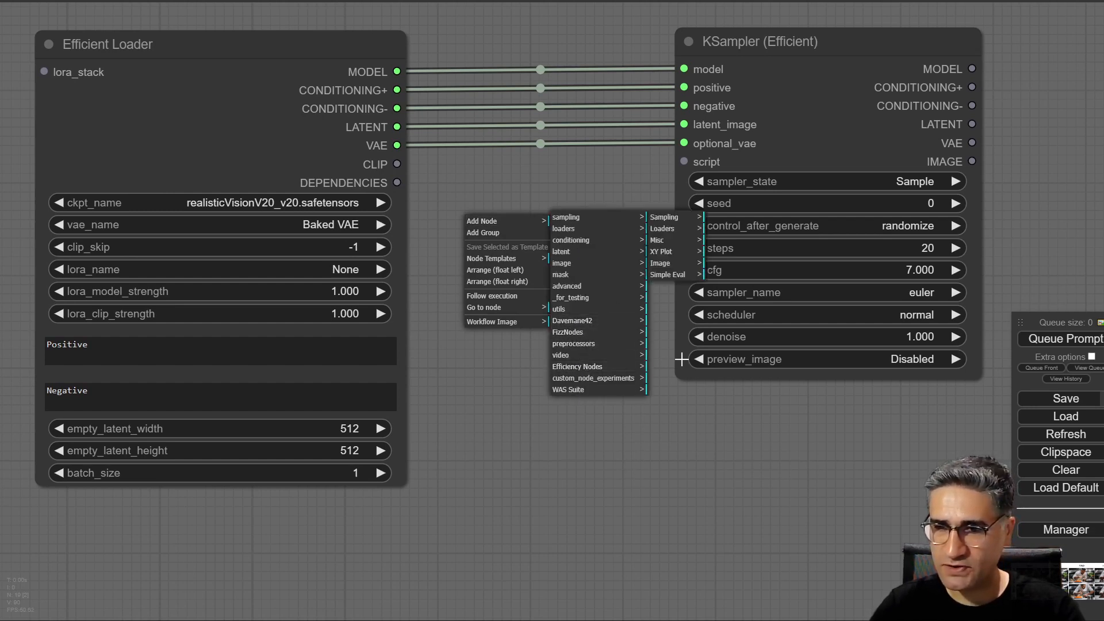
left_click(667, 256)
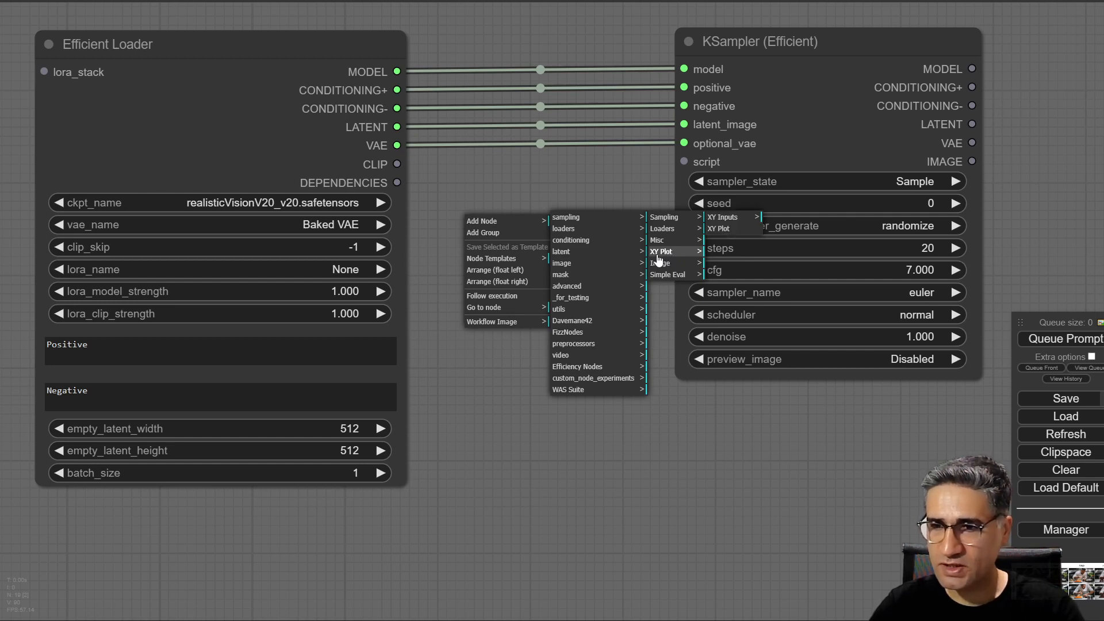
left_click(720, 229)
left_click_drag(663, 220, 644, 432)
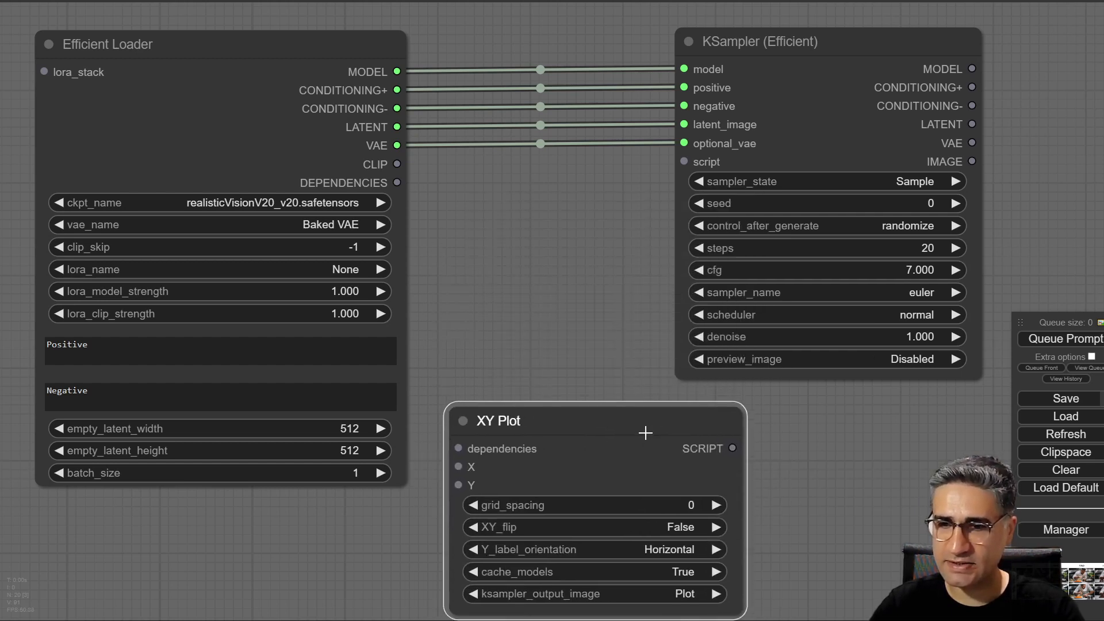
Nudge the XY Plot and Efficient Loader nodes, and connect the loader's DEPENDENCIES output to the plot's dependencies input.
left_click_drag(549, 326, 456, 178)
left_click_drag(432, 276, 445, 296)
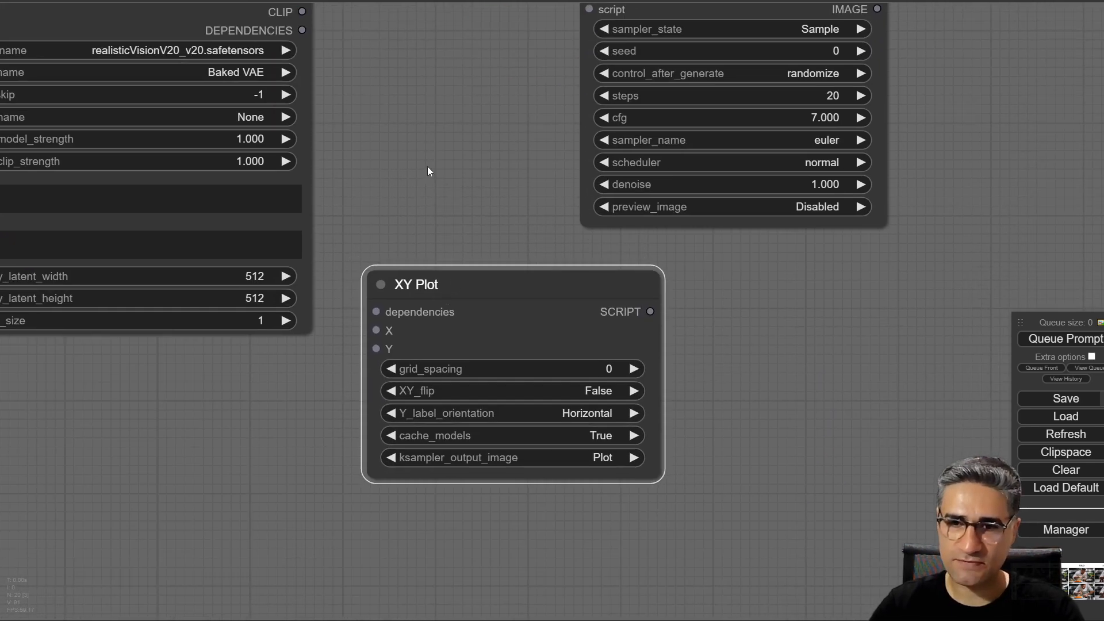
left_click_drag(372, 98, 433, 250)
mouse_move(159, 66)
left_mouse_down()
mouse_move(161, 54)
mouse_move(173, 57)
mouse_move(158, 50)
mouse_move(163, 59)
left_mouse_up()
left_click_drag(474, 264, 477, 236)
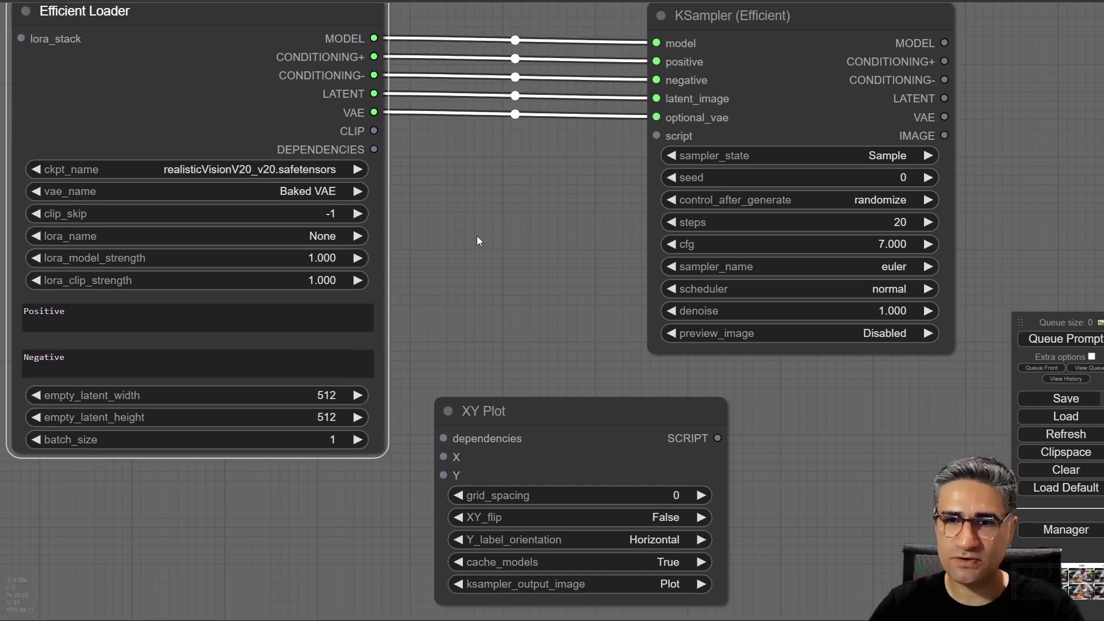
left_click_drag(448, 196, 443, 174)
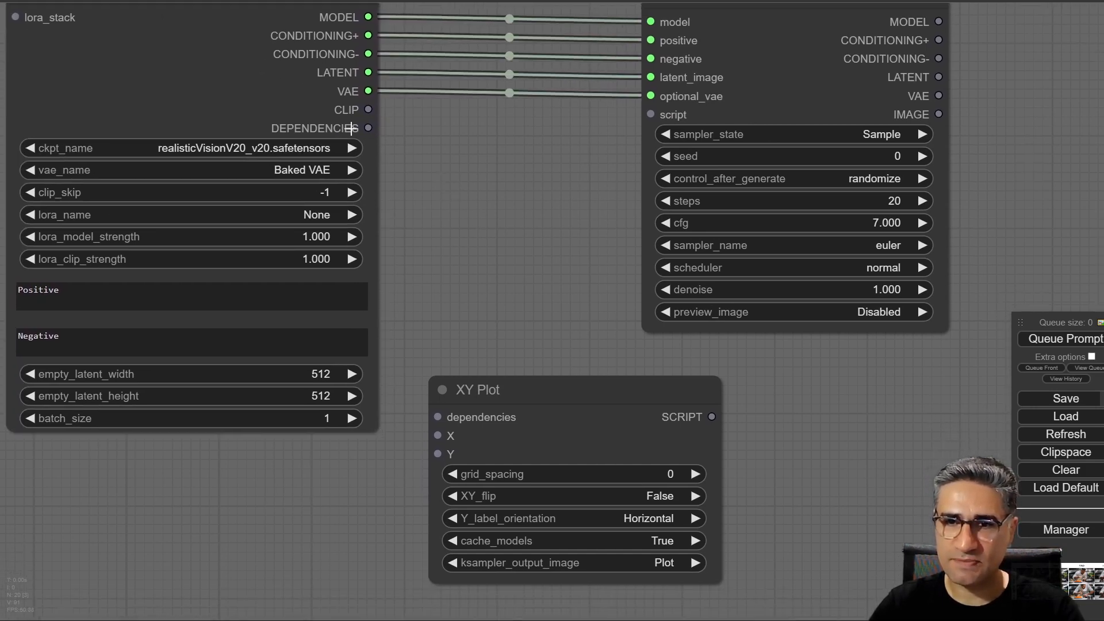
left_click_drag(368, 128, 439, 419)
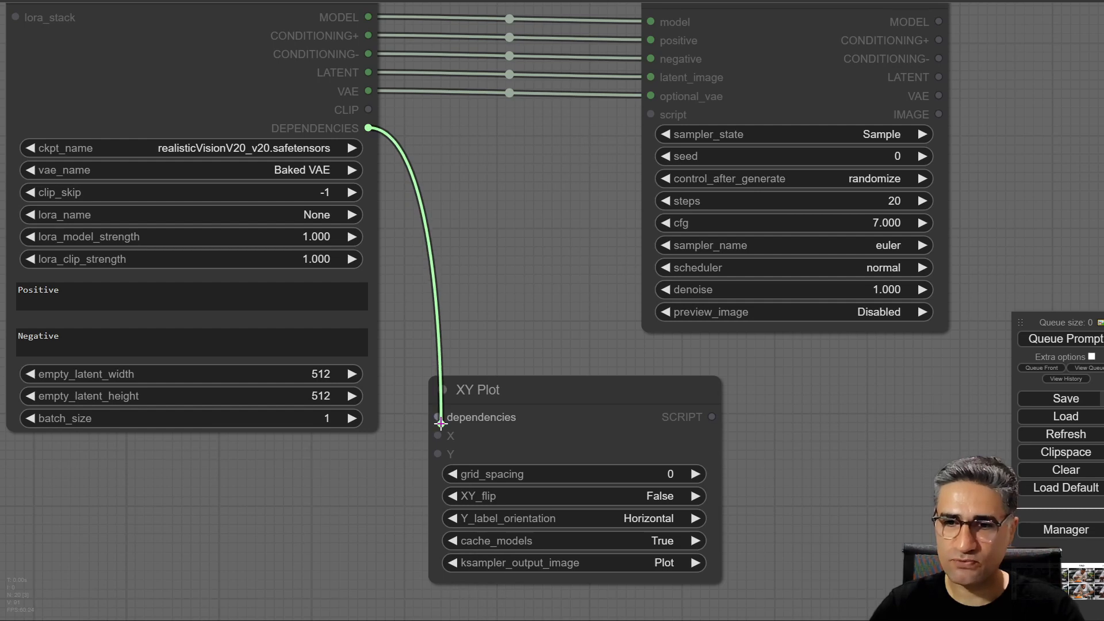
Move the XY Plot node farther down and right, leaving free space beside its X and Y inputs.
scroll(528, 295, "down", 3)
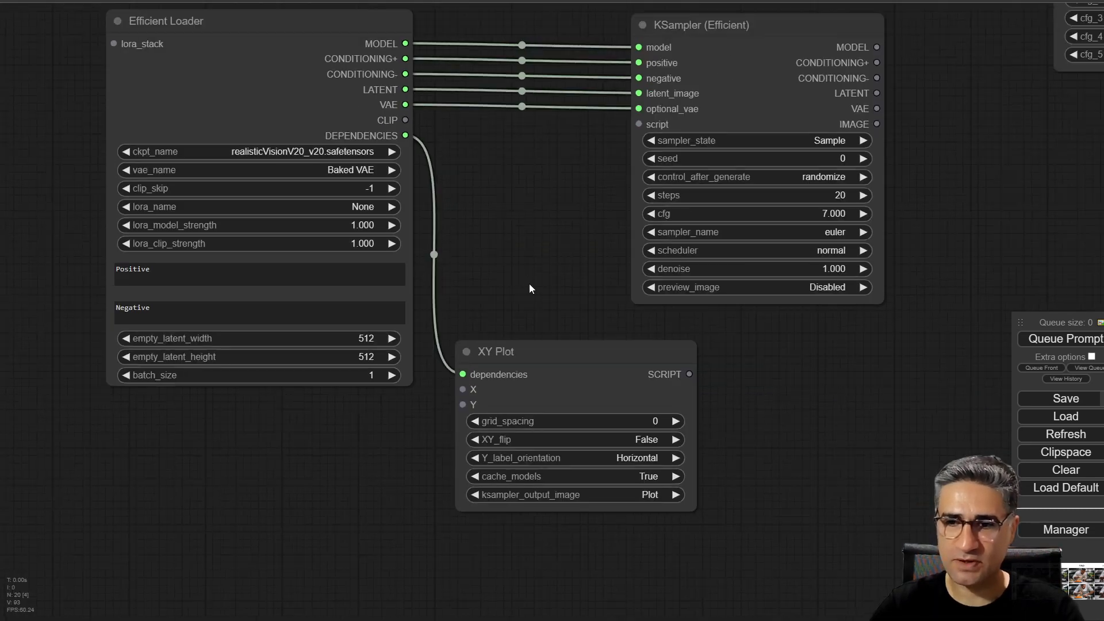
left_click_drag(529, 284, 539, 309)
left_click_drag(578, 384, 562, 371)
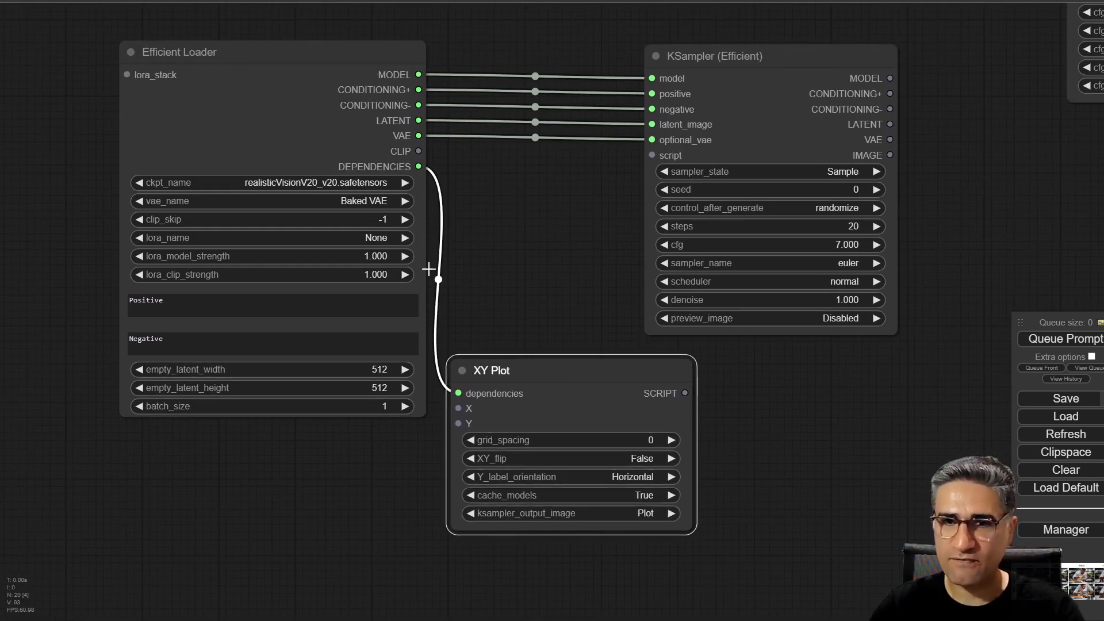
left_click(294, 58)
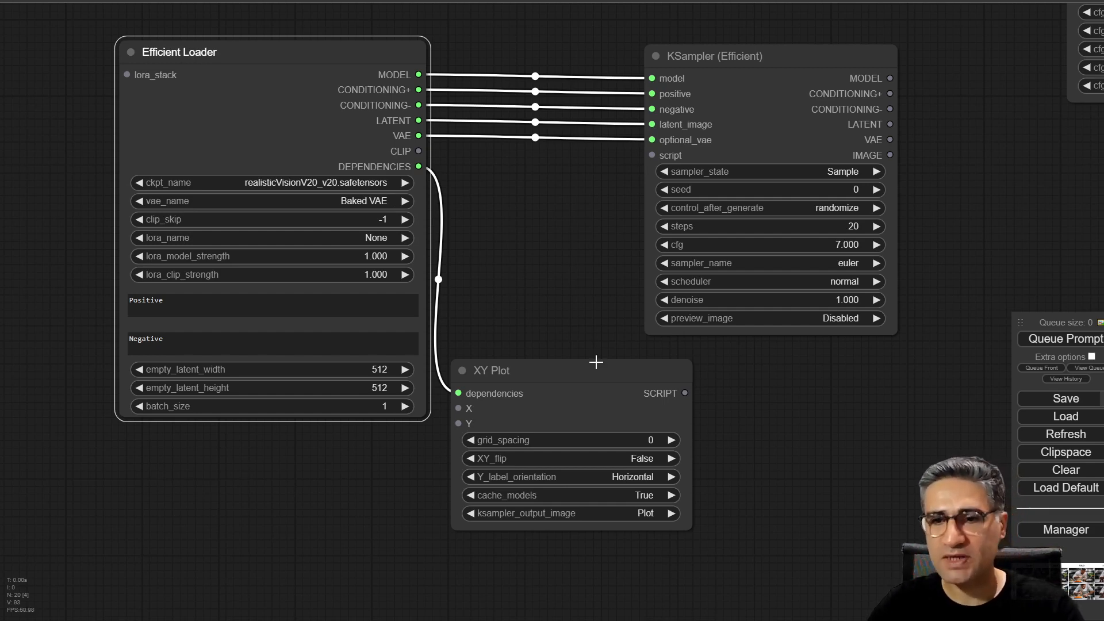
left_click_drag(595, 362, 594, 358)
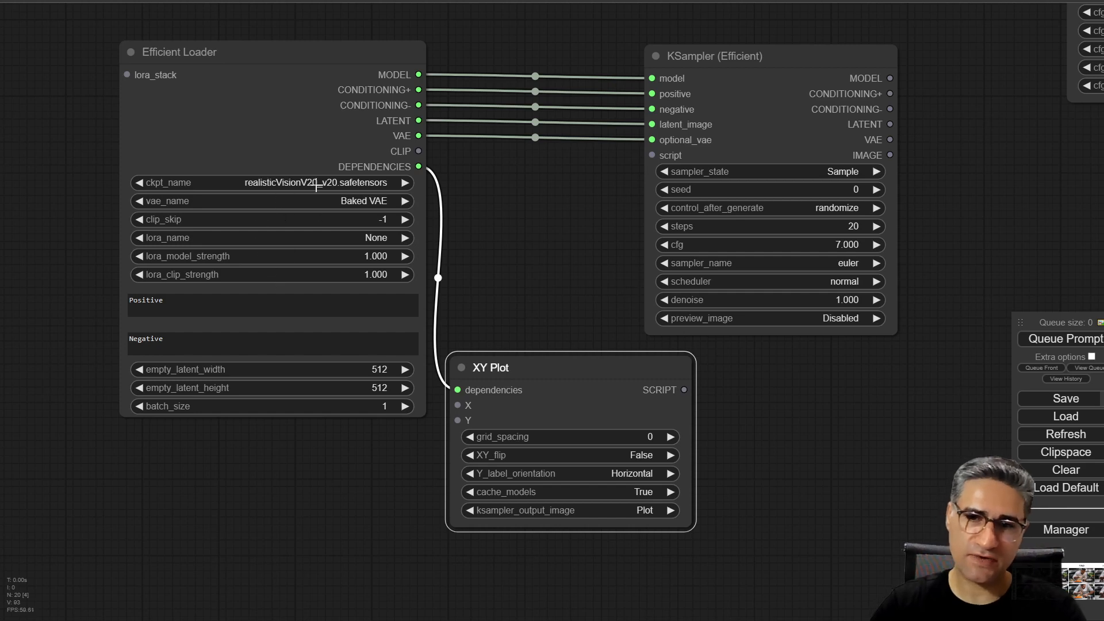
left_click_drag(571, 374, 667, 437)
scroll(535, 508, "up", 4)
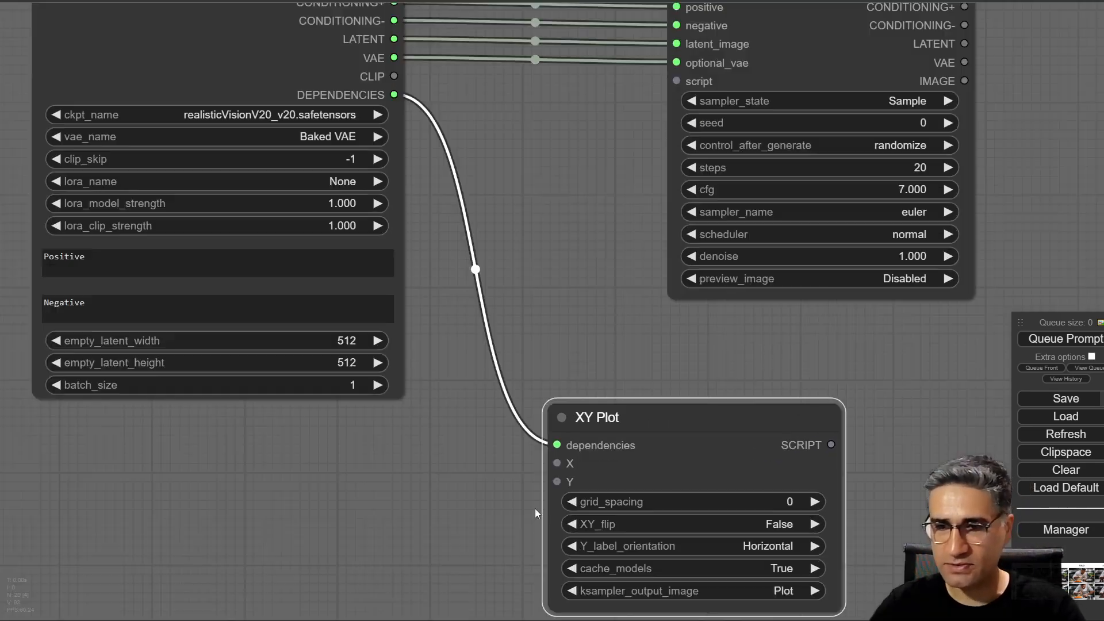
Move the demo XY Plot node up beside the Save Image node that holds the chef comparison grid.
left_click_drag(437, 374, 437, 371)
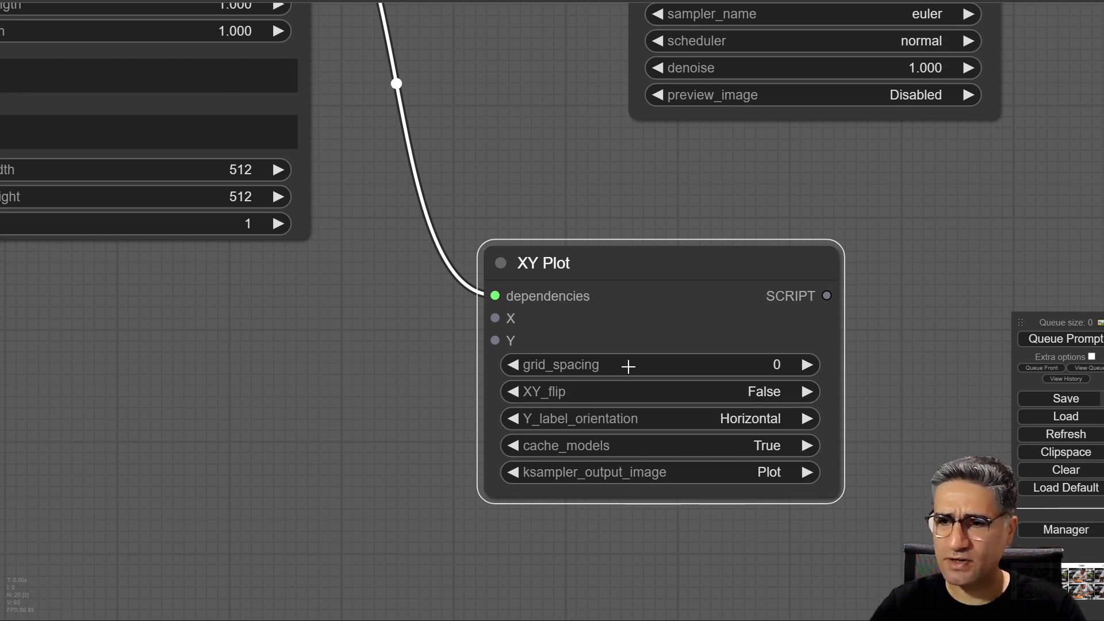
left_click_drag(401, 355, 215, 340)
scroll(532, 350, "up", 3)
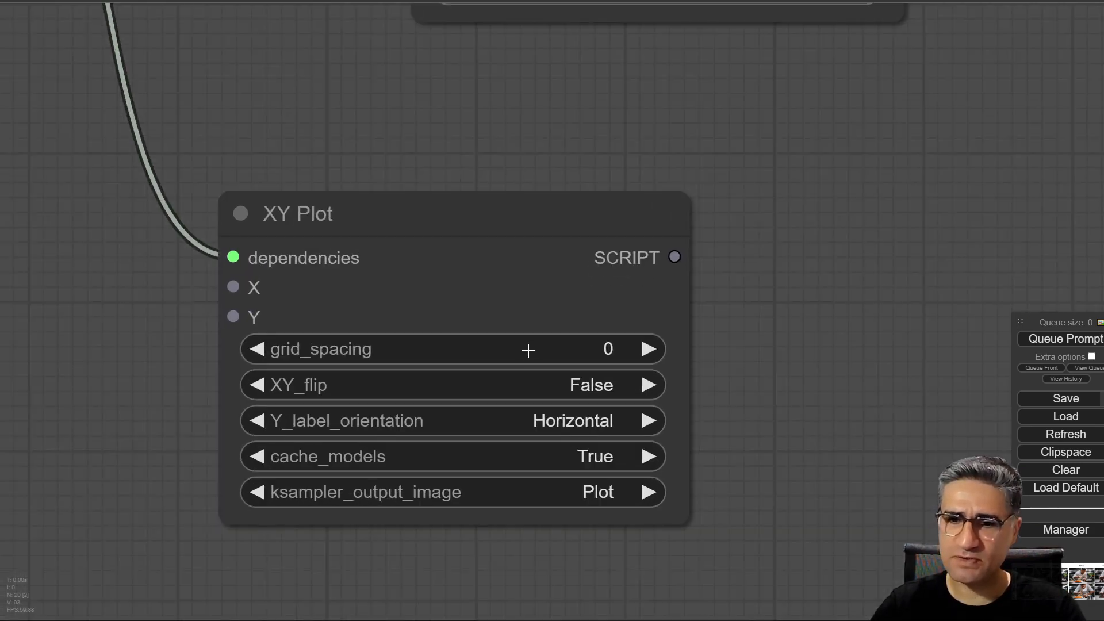
scroll(508, 356, "down", 4)
left_click_drag(507, 261, 480, 168)
scroll(471, 178, "down", 6)
scroll(689, 224, "down", 6)
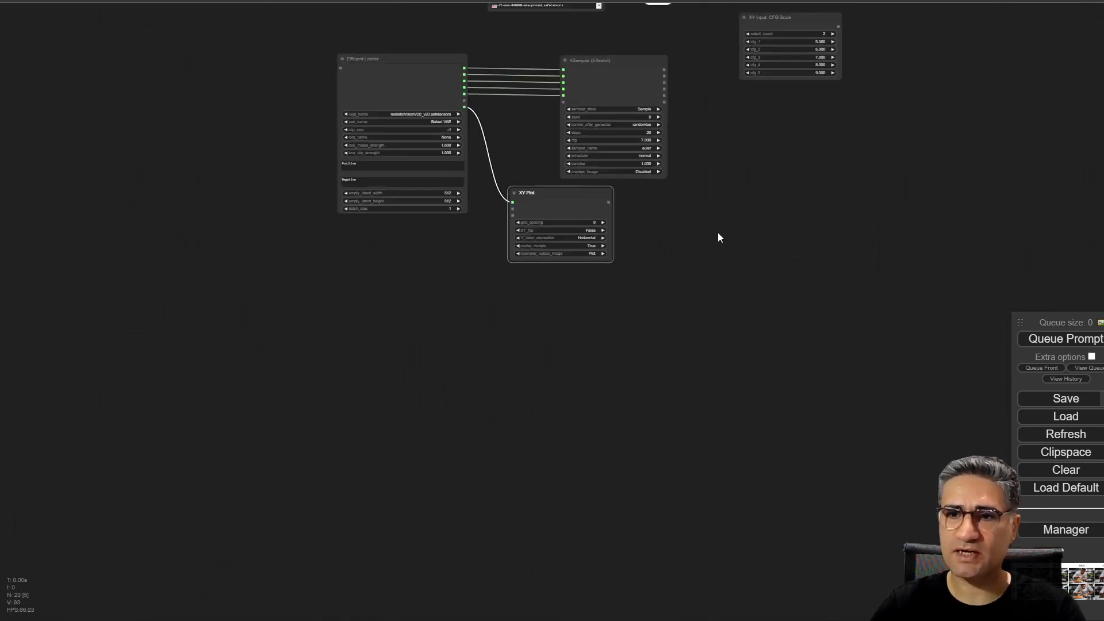
left_click_drag(718, 235, 592, 447)
left_click_drag(399, 417, 487, 67)
left_click_drag(548, 152, 480, 483)
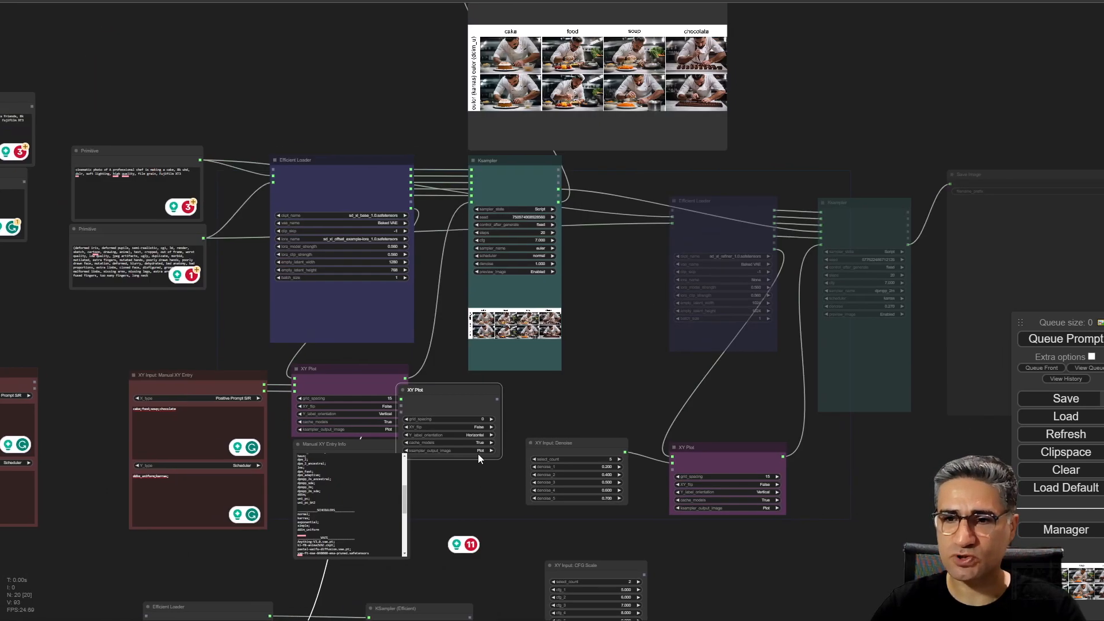
left_click_drag(437, 393, 374, 17)
Compare the spacing between images in the saved grid and set the demo XY Plot's grid_spacing to 20.
scroll(398, 133, "up", 10)
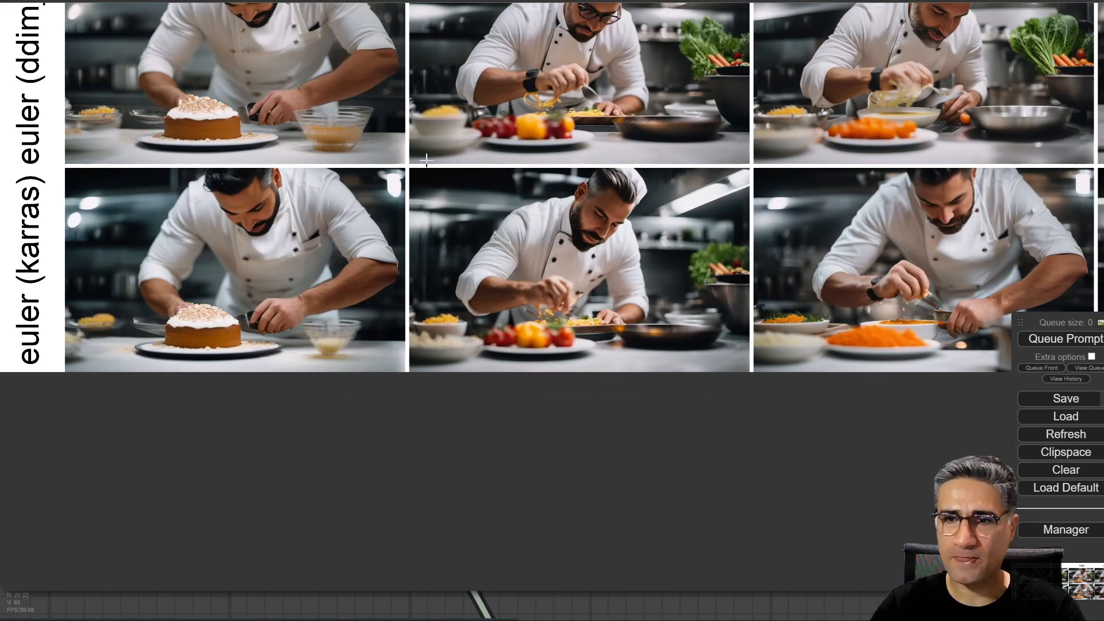
scroll(398, 133, "up", 4)
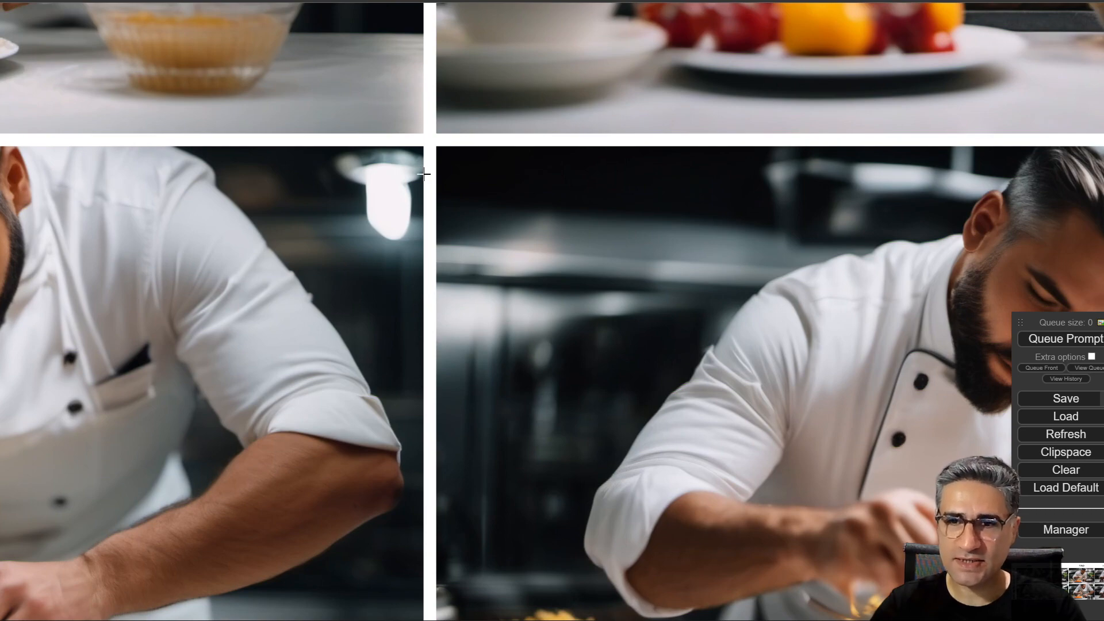
scroll(424, 173, "up", 2)
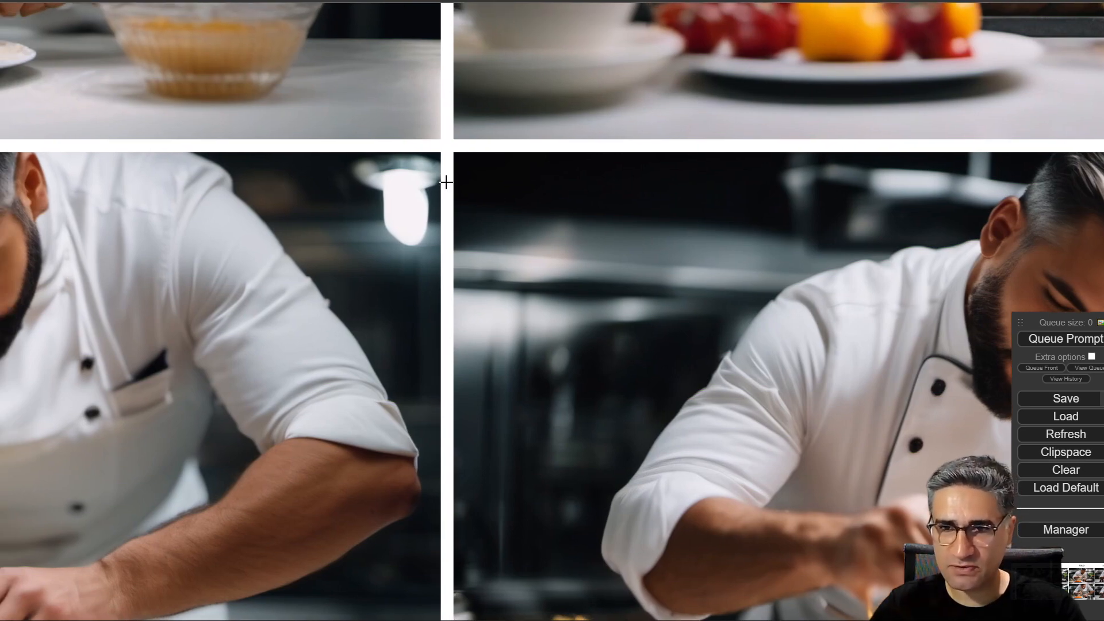
scroll(417, 188, "down", 8)
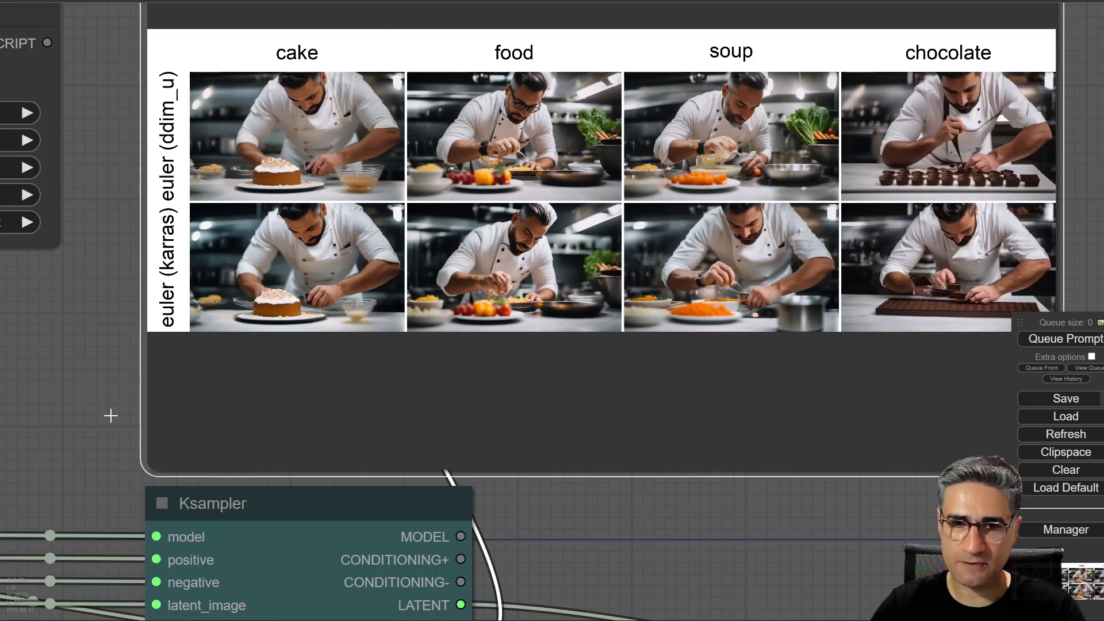
left_click_drag(133, 414, 455, 538)
scroll(293, 258, "up", 4)
left_click(477, 243)
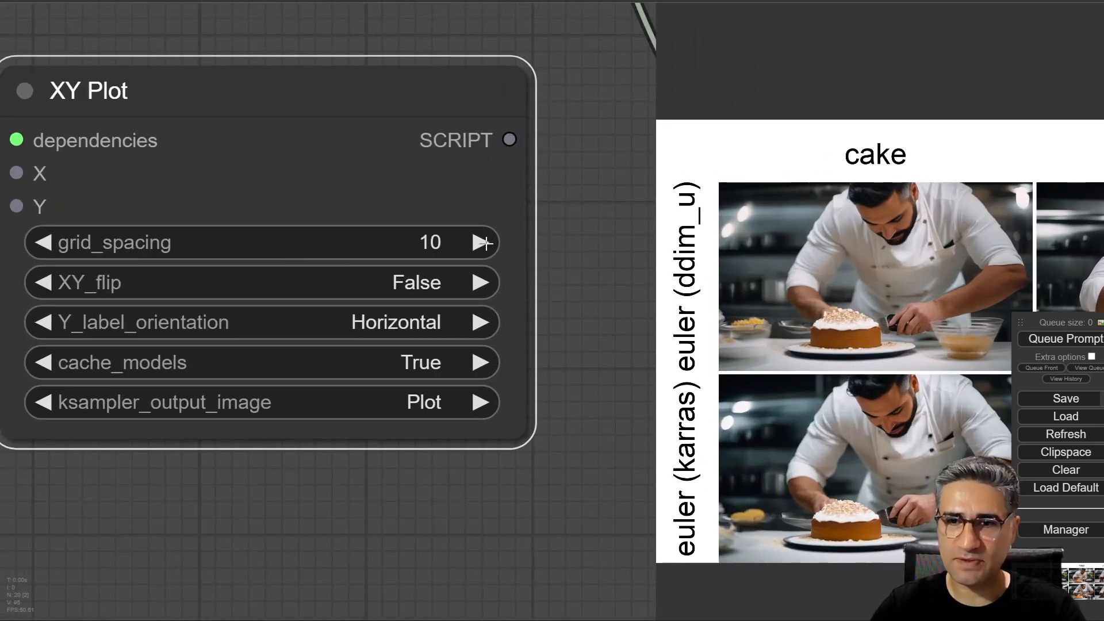
left_click(482, 242)
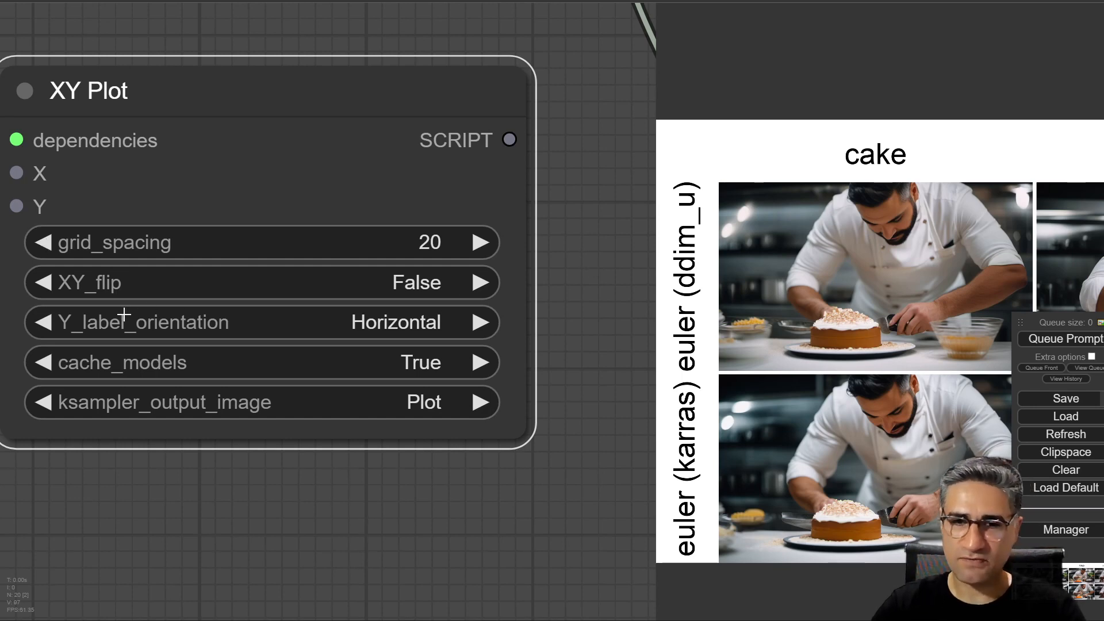
Check the XY_flip and Y_label_orientation choices of the demo XY Plot, keeping False and Horizontal.
left_click(92, 283)
left_click(585, 344)
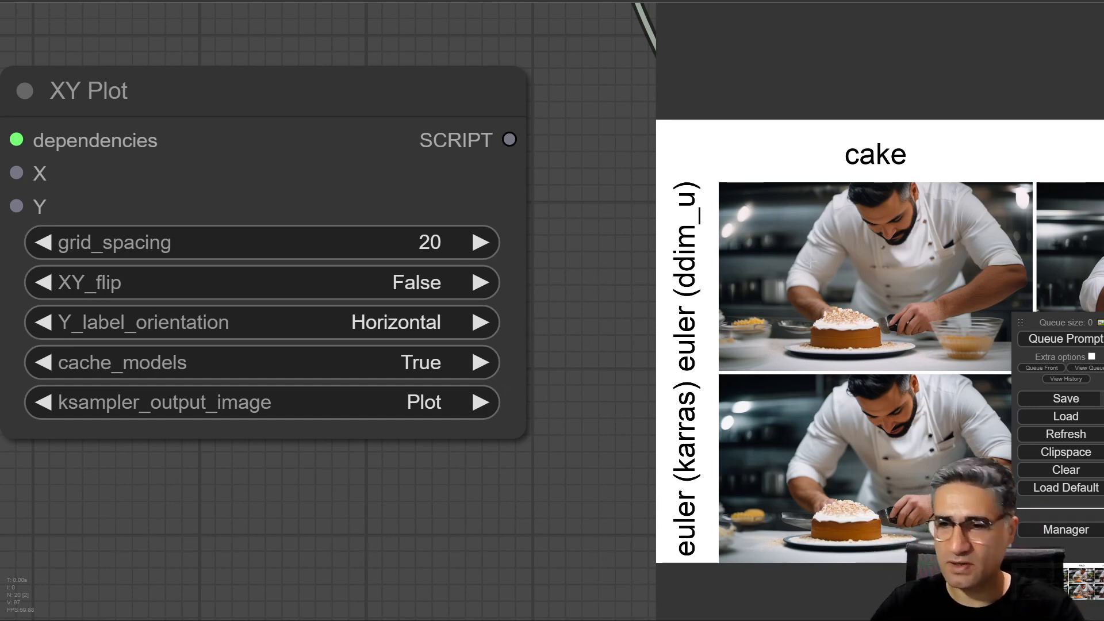
scroll(889, 217, "down", 4)
left_click_drag(618, 391, 594, 392)
left_click_drag(524, 412, 472, 415)
scroll(441, 296, "up", 1)
scroll(441, 297, "up", 3)
left_click(204, 273)
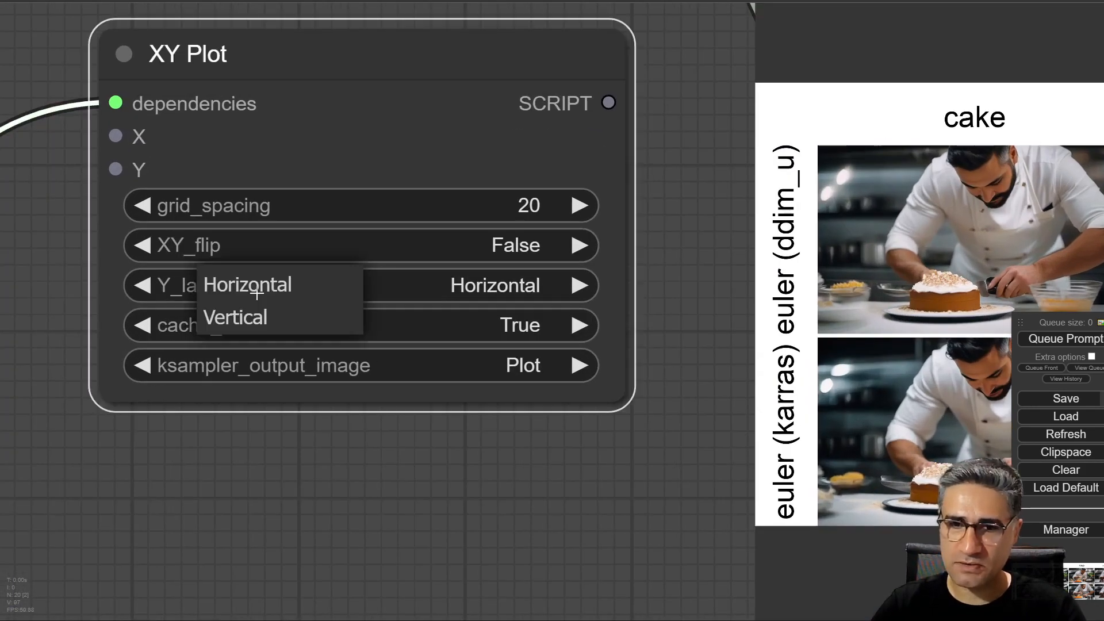
left_click(201, 562)
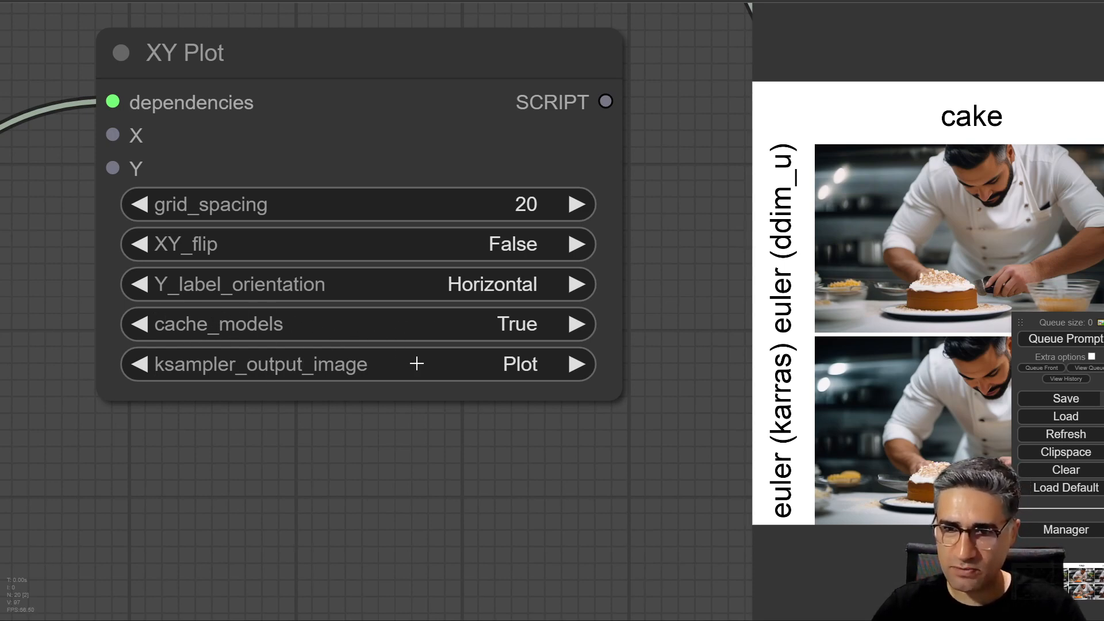
Review the ksampler_output_image choices of the demo XY Plot and keep Plot selected.
left_click(219, 365)
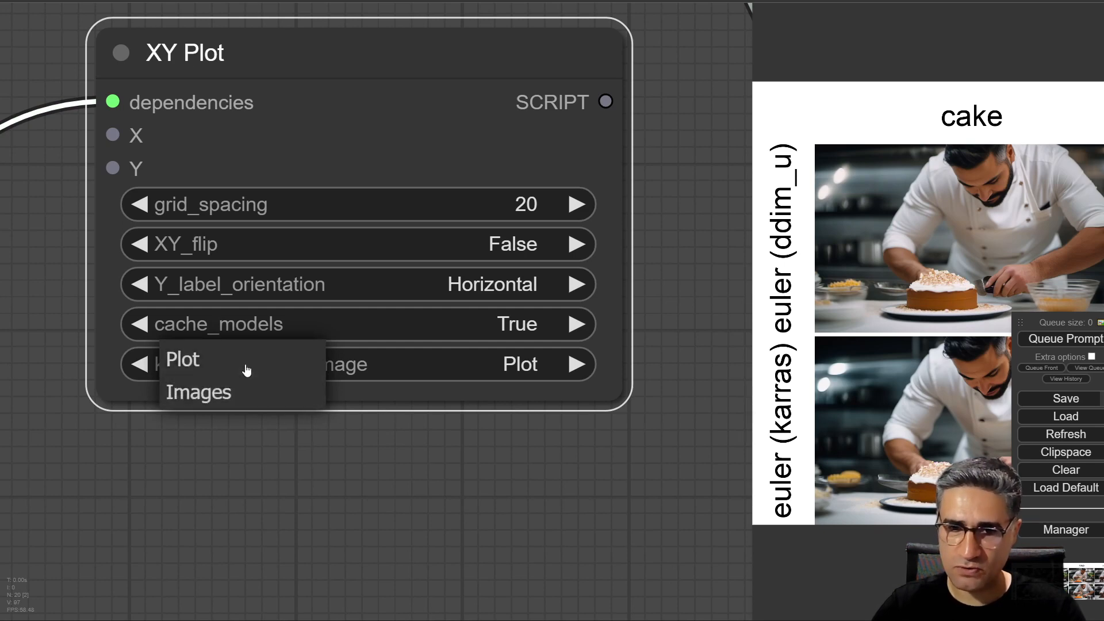
left_click(246, 369)
left_click(392, 468)
scroll(166, 368, "up", 5)
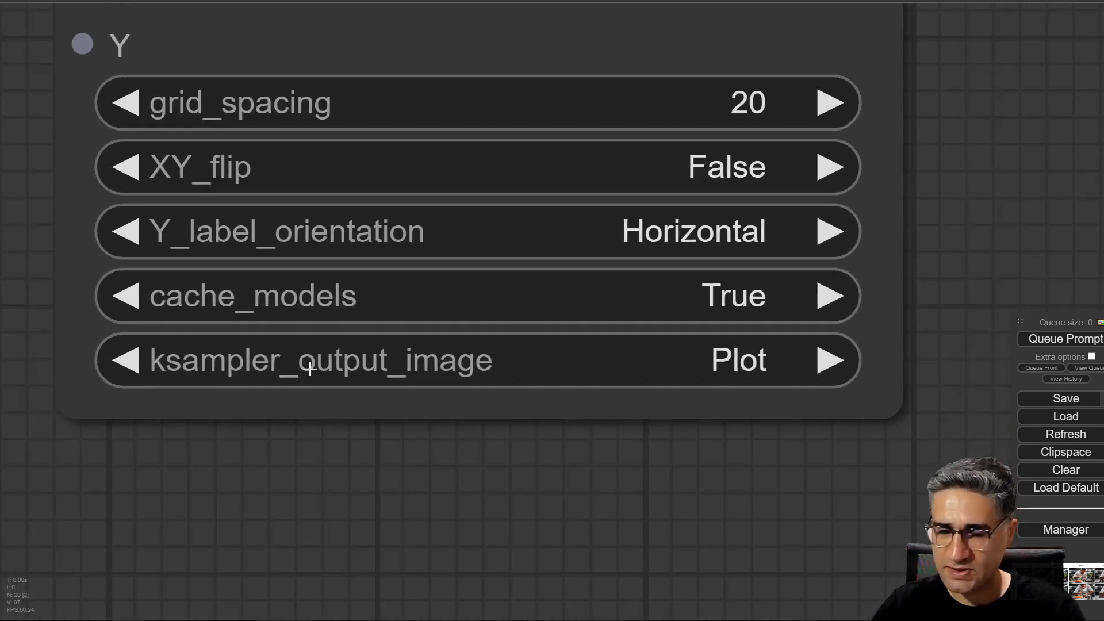
left_click(340, 370)
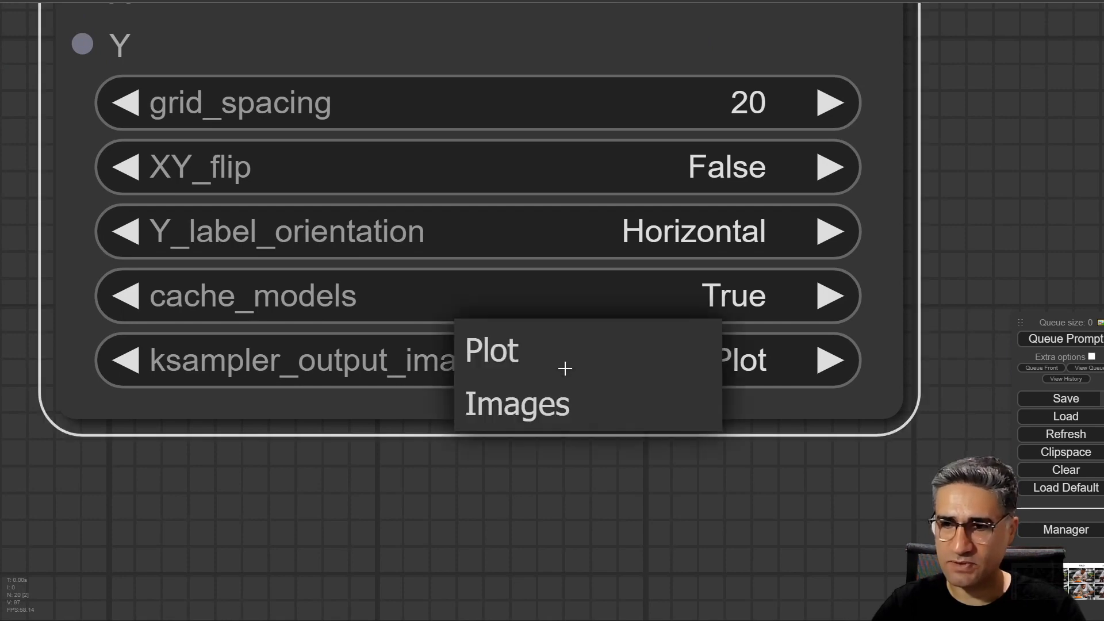
left_click(549, 363)
Switch the demo XY Plot's ksampler_output_image to Images and back to Plot.
left_click_drag(908, 522, 302, 441)
scroll(463, 468, "down", 6)
scroll(224, 363, "down", 6)
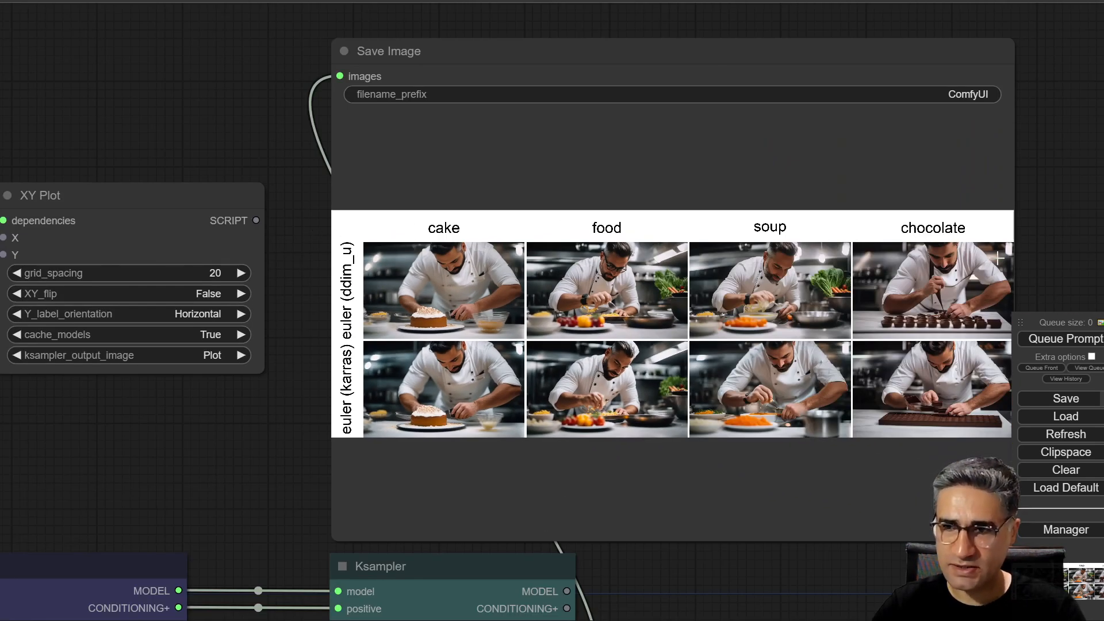
left_click(112, 352)
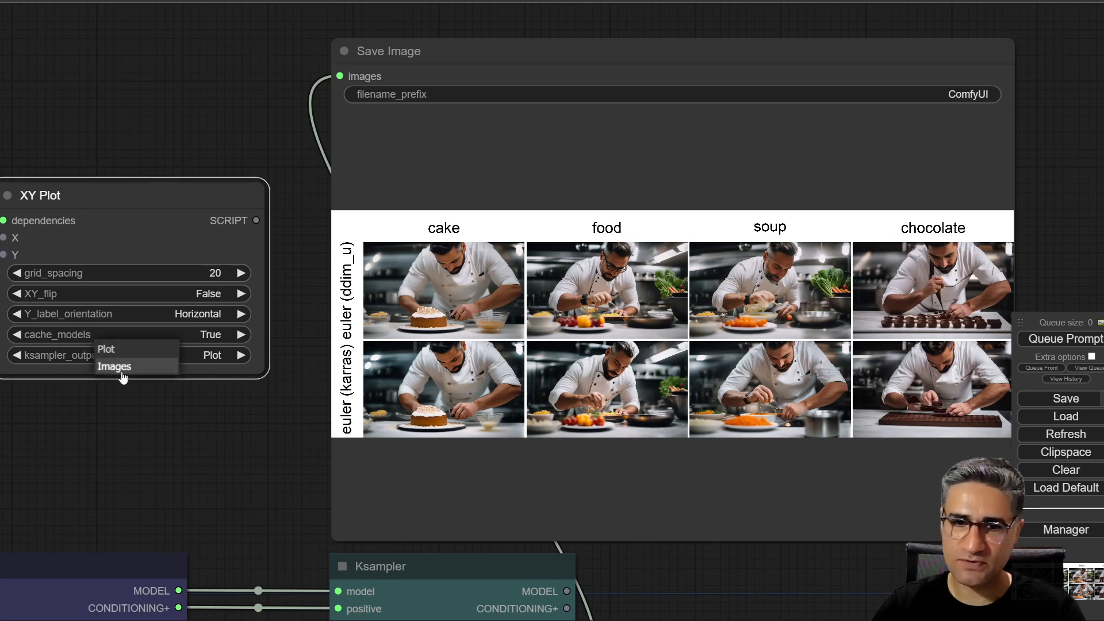
left_click(124, 371)
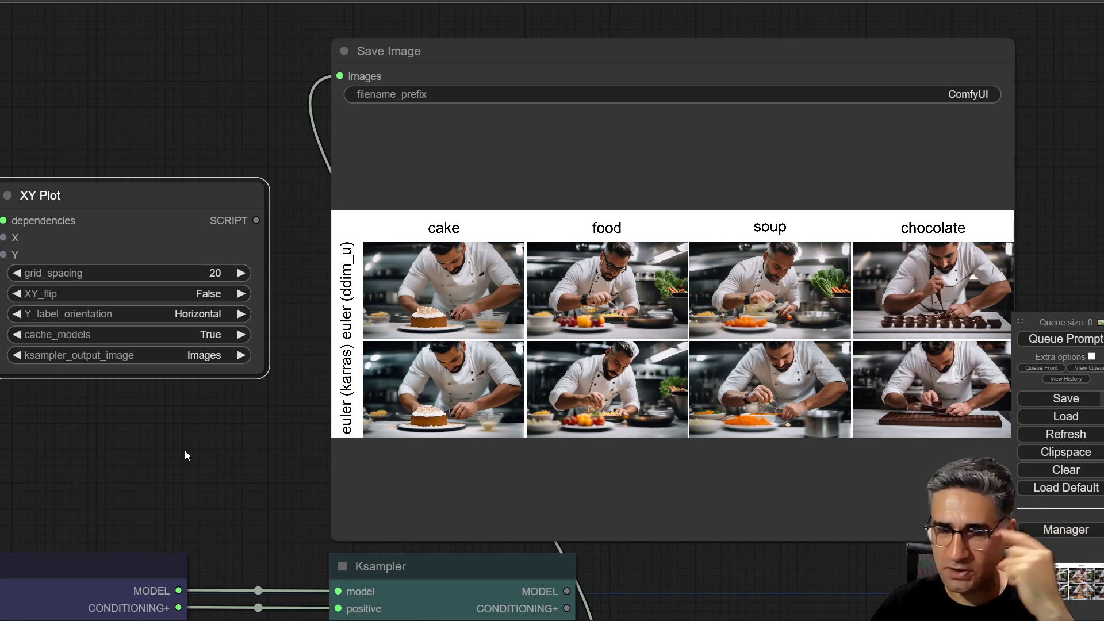
left_click(153, 354)
left_click(170, 357)
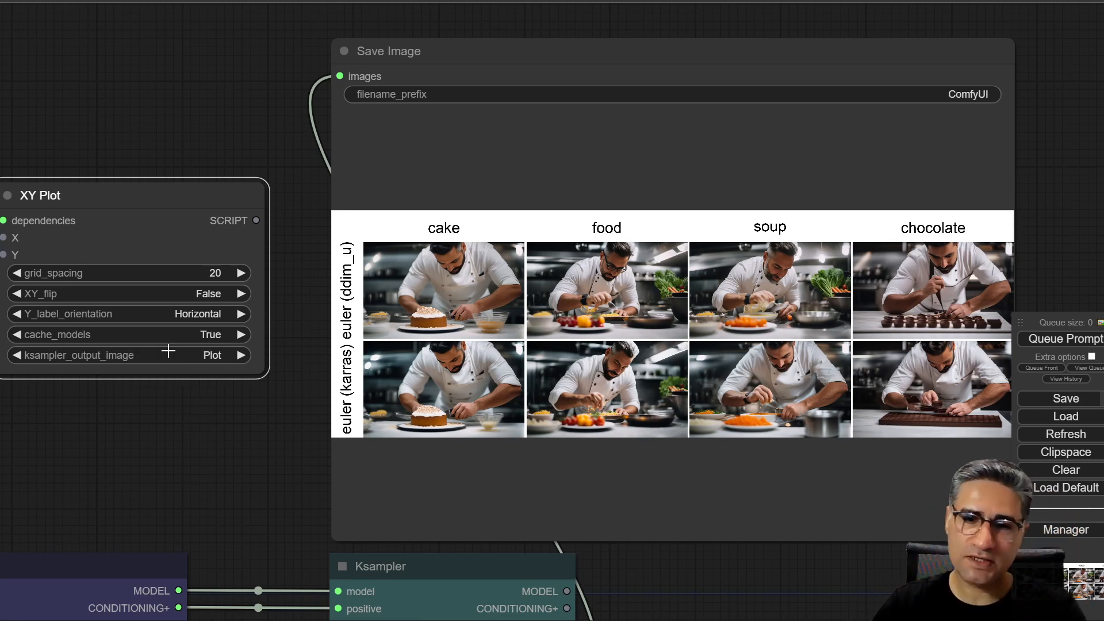
Move the demo XY Plot node back down below the main workflow, next to the XY Input: CFG Scale node.
scroll(168, 467, "down", 5)
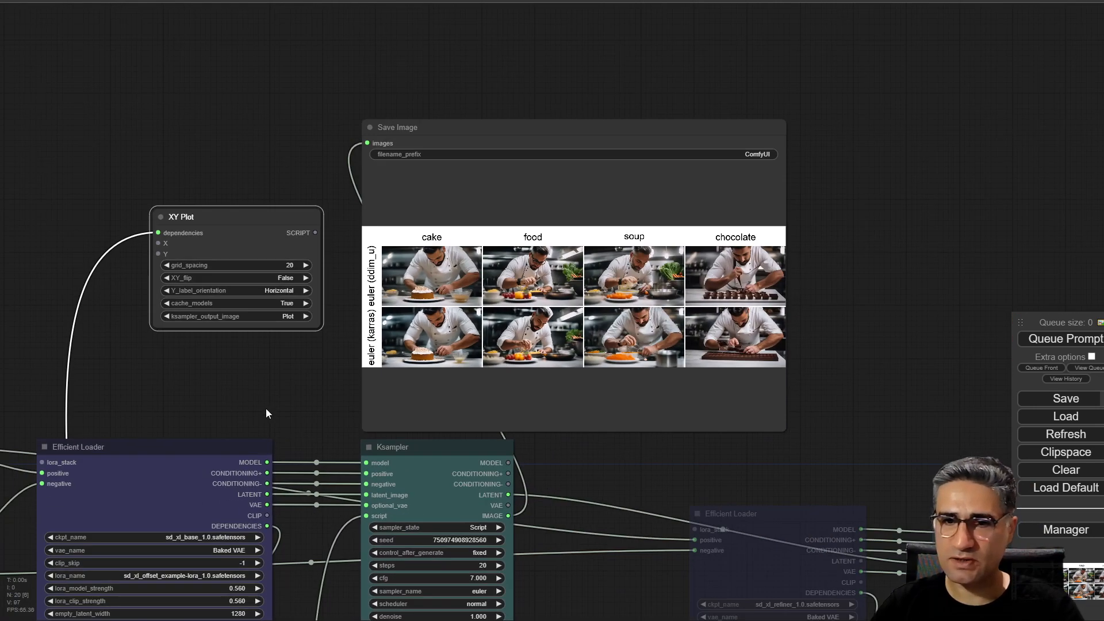
scroll(266, 414, "up", 3)
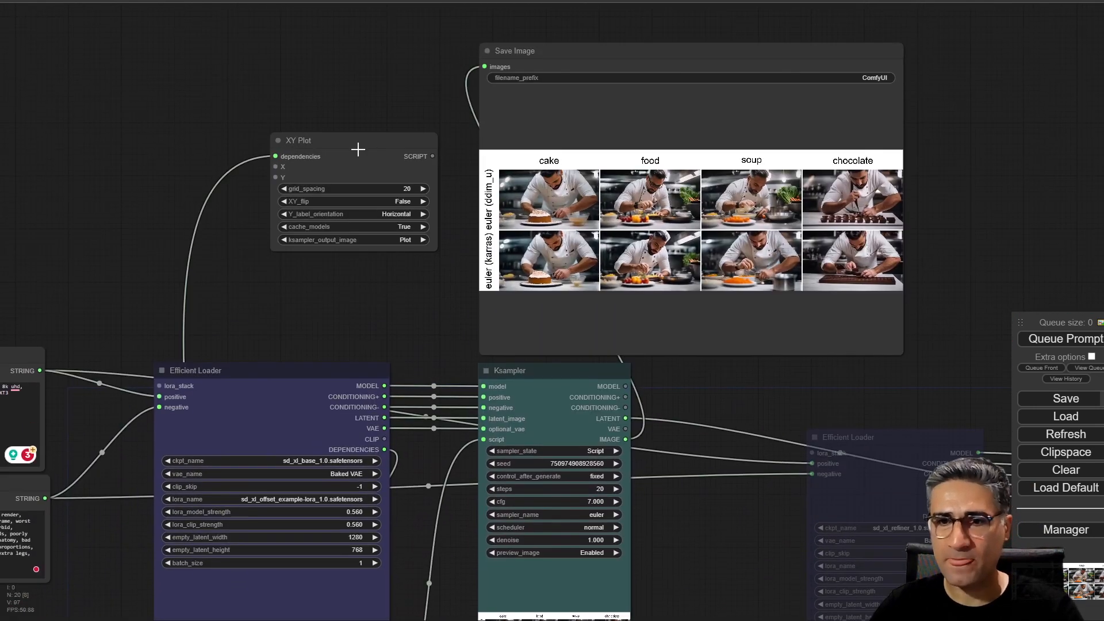
left_click_drag(357, 147, 222, 179)
scroll(221, 179, "up", 10)
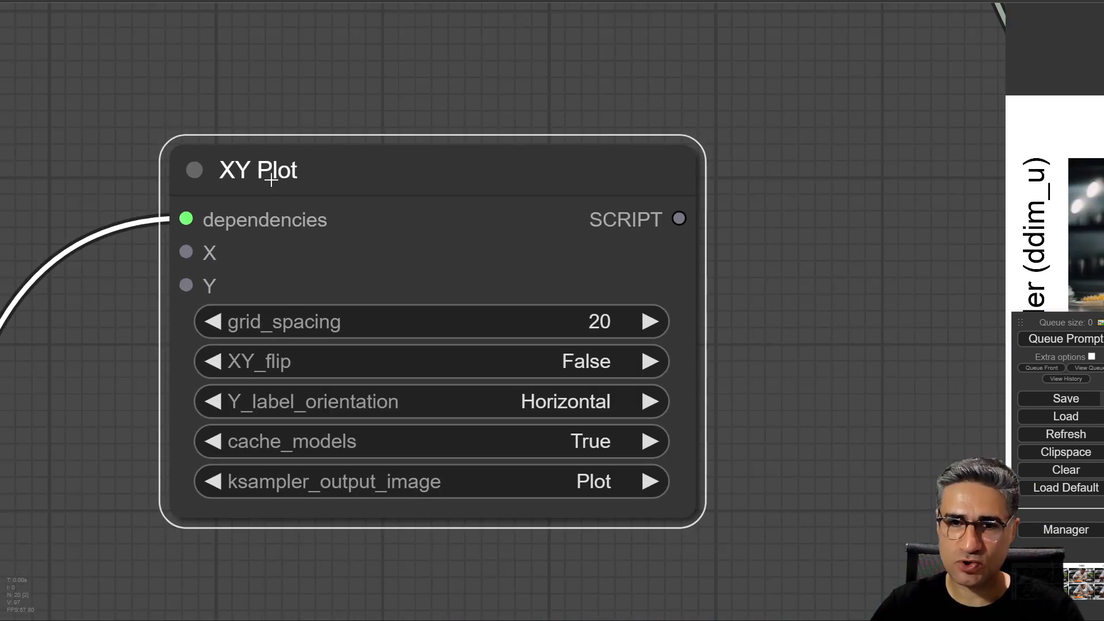
scroll(278, 204, "down", 6)
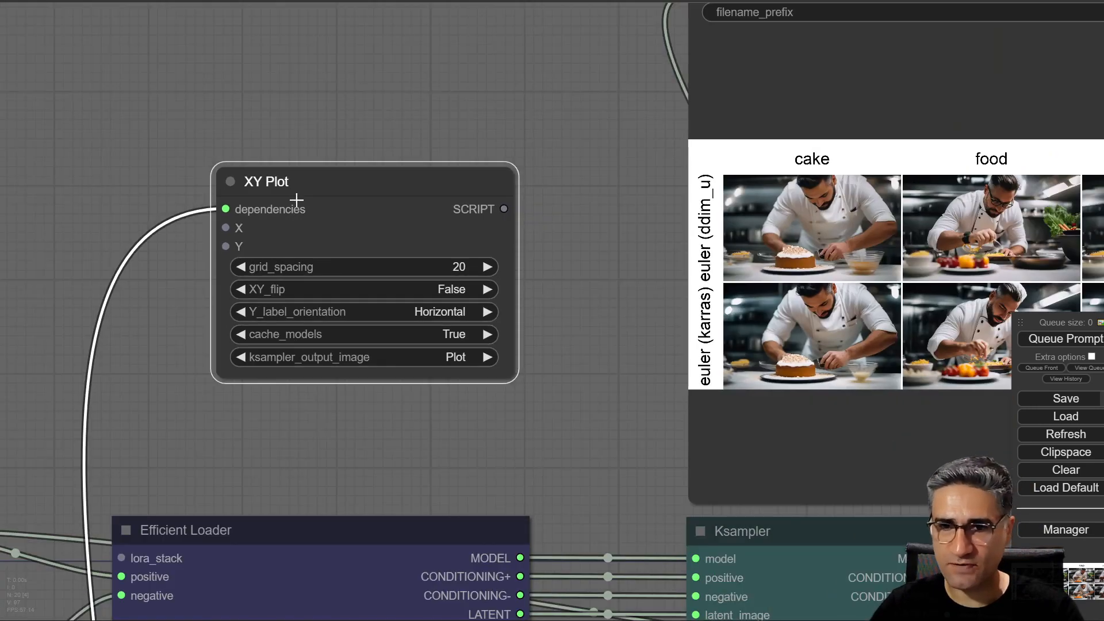
scroll(298, 230, "down", 7)
left_click_drag(330, 313, 400, 155)
left_click_drag(429, 123, 443, 143)
key("Delete")
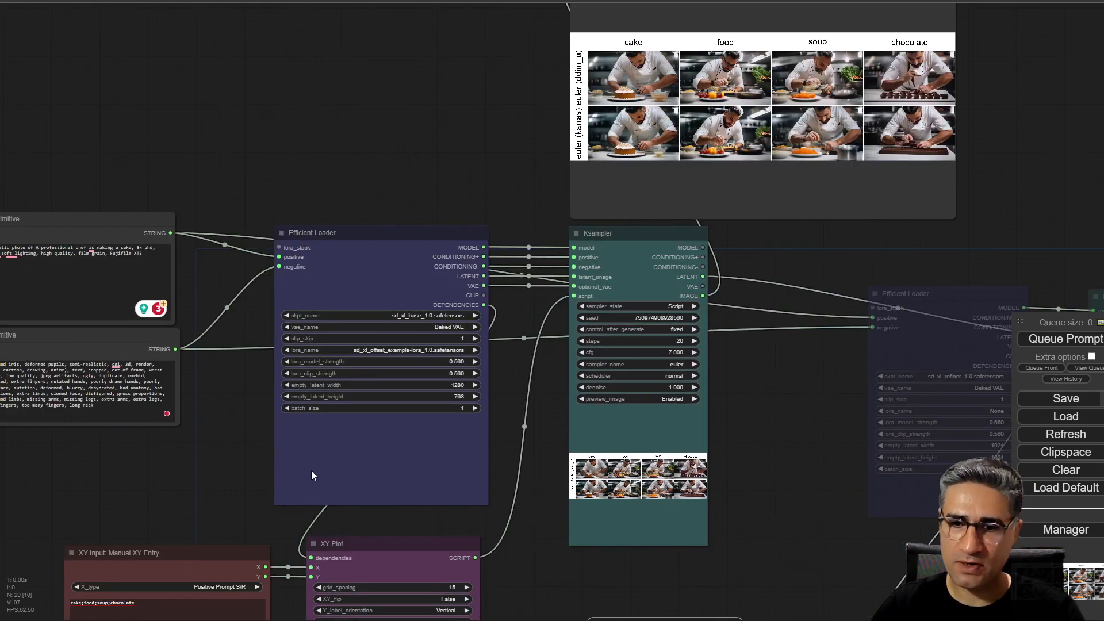
left_click_drag(194, 403, 43, 235)
scroll(415, 402, "down", 3)
left_click(484, 449)
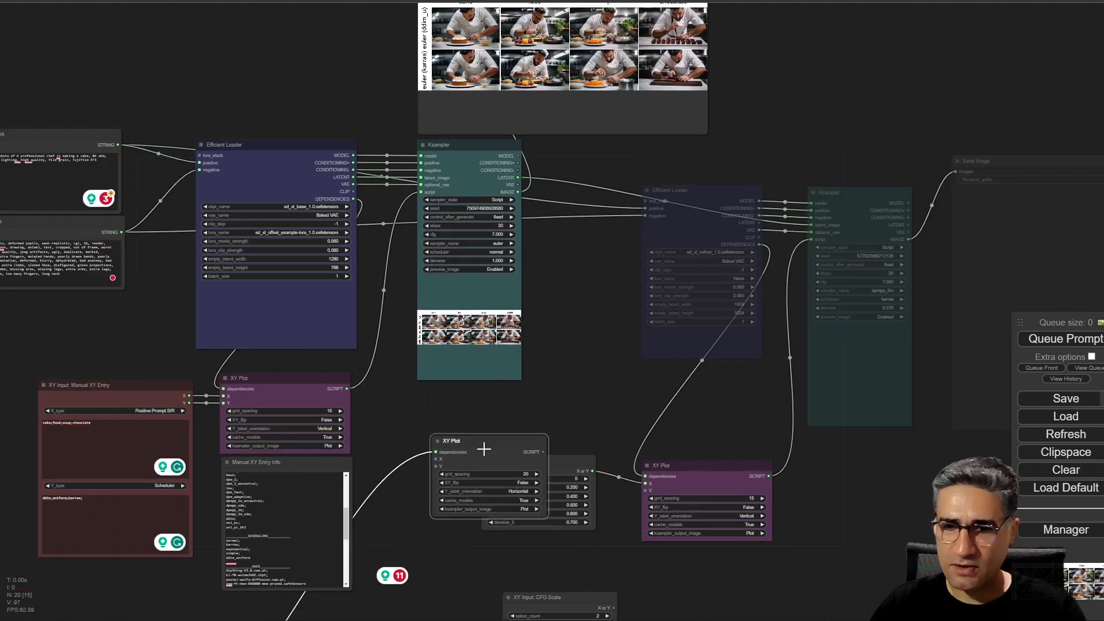
key("Delete")
Shift the purple XY Plot node of the base stage to the right, next to the Ksampler.
scroll(352, 305, "up", 6)
left_click_drag(226, 432, 344, 392)
left_click_drag(373, 225, 276, 270)
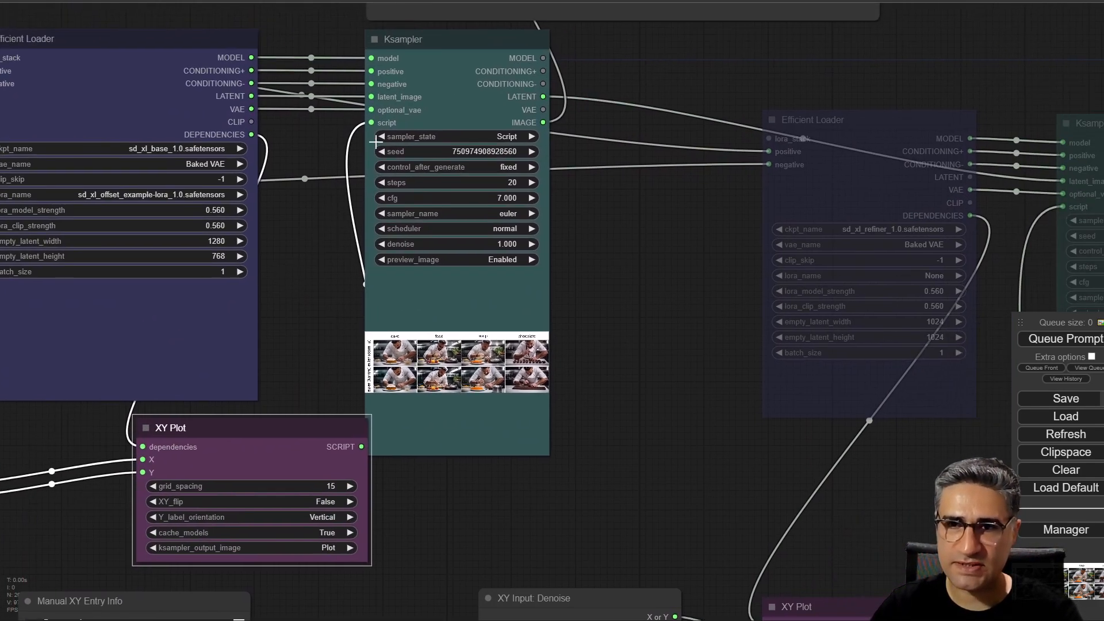
left_click_drag(305, 350, 389, 367)
scroll(287, 196, "down", 4)
left_click_drag(381, 292, 638, 296)
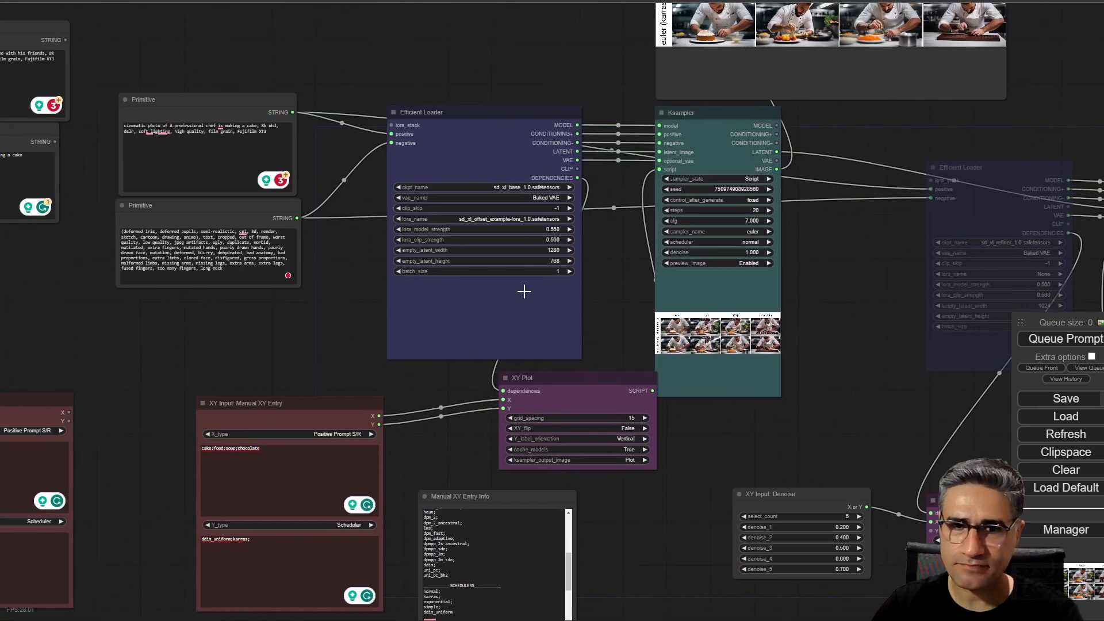
Move both Primitive prompt nodes and the connected XY Input: Manual XY Entry node farther left of the base Efficient Loader.
scroll(403, 296, "down", 4)
left_click_drag(61, 81, 242, 537)
left_click_drag(295, 160, 114, 174)
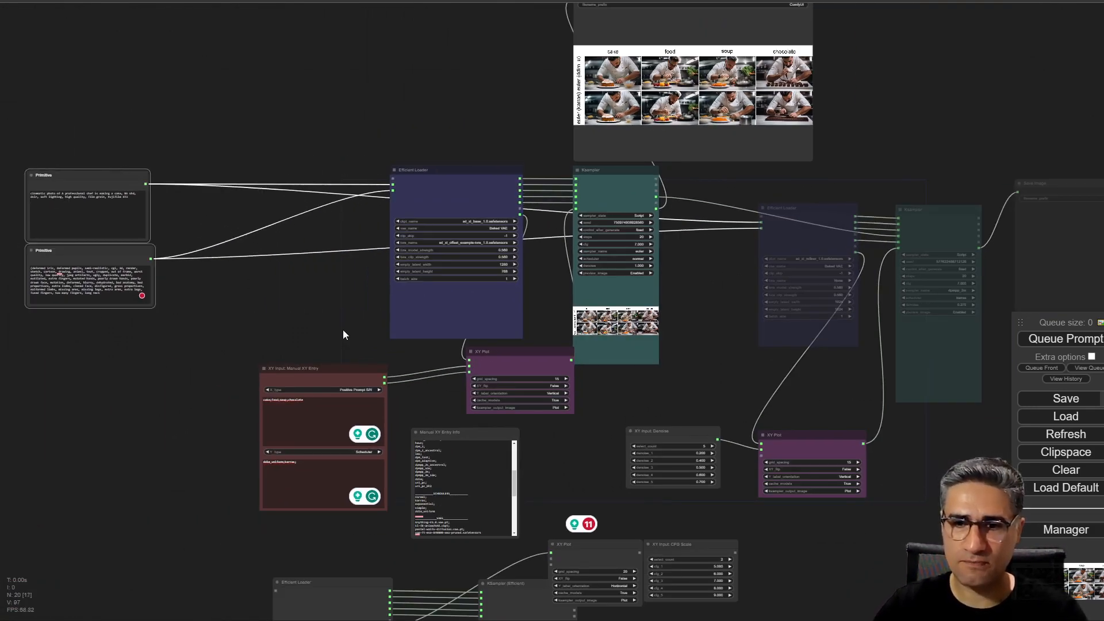
left_click(343, 331)
left_click_drag(291, 346, 225, 535)
left_click_drag(330, 368, 185, 370)
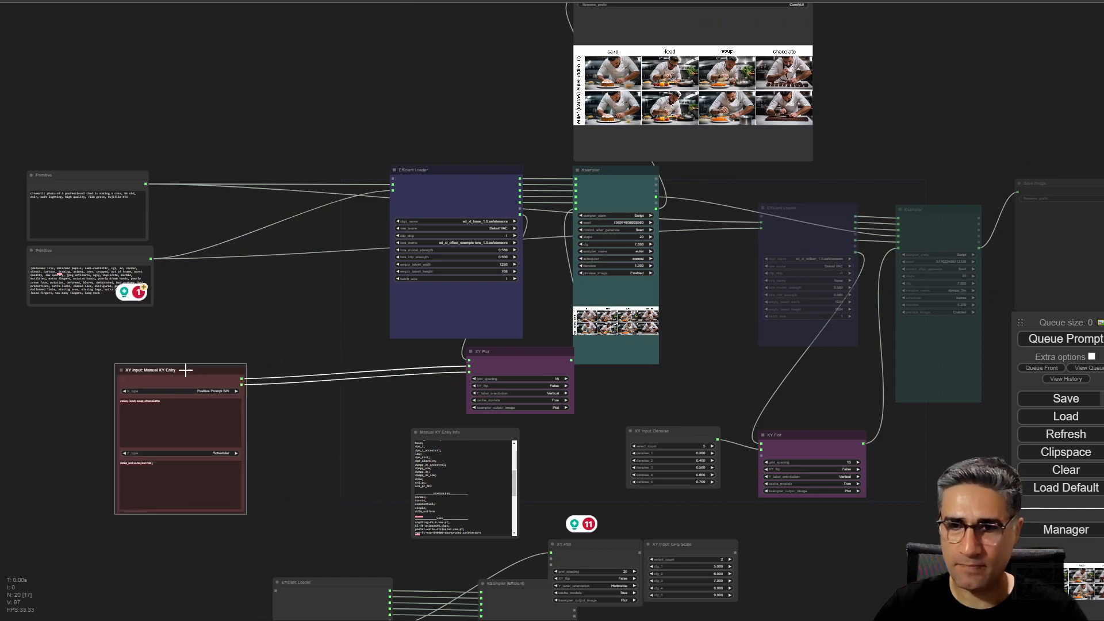
Move the base Efficient Loader left and place the purple XY Plot in the gap between it and the Ksampler.
left_click_drag(498, 356, 501, 365)
left_click_drag(465, 177, 327, 173)
scroll(481, 283, "up", 4)
left_click_drag(561, 406, 498, 337)
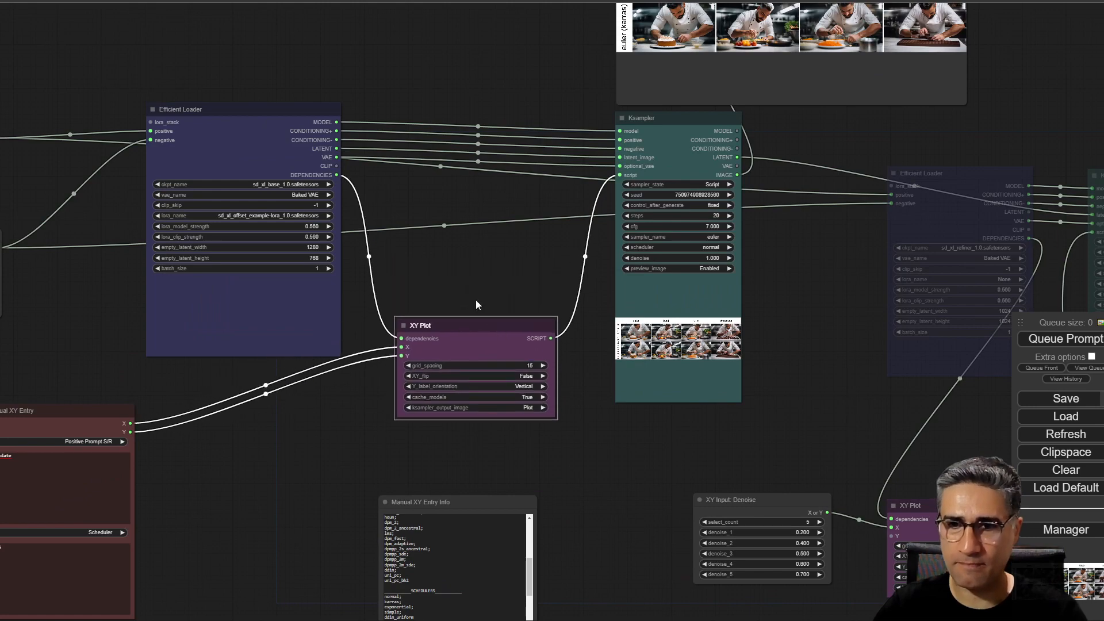
Examine the purple XY Plot's dependencies and script connections, its settings and the comparison grid in the Ksampler.
scroll(454, 252, "up", 5)
left_click_drag(458, 298, 499, 307)
scroll(296, 128, "up", 3)
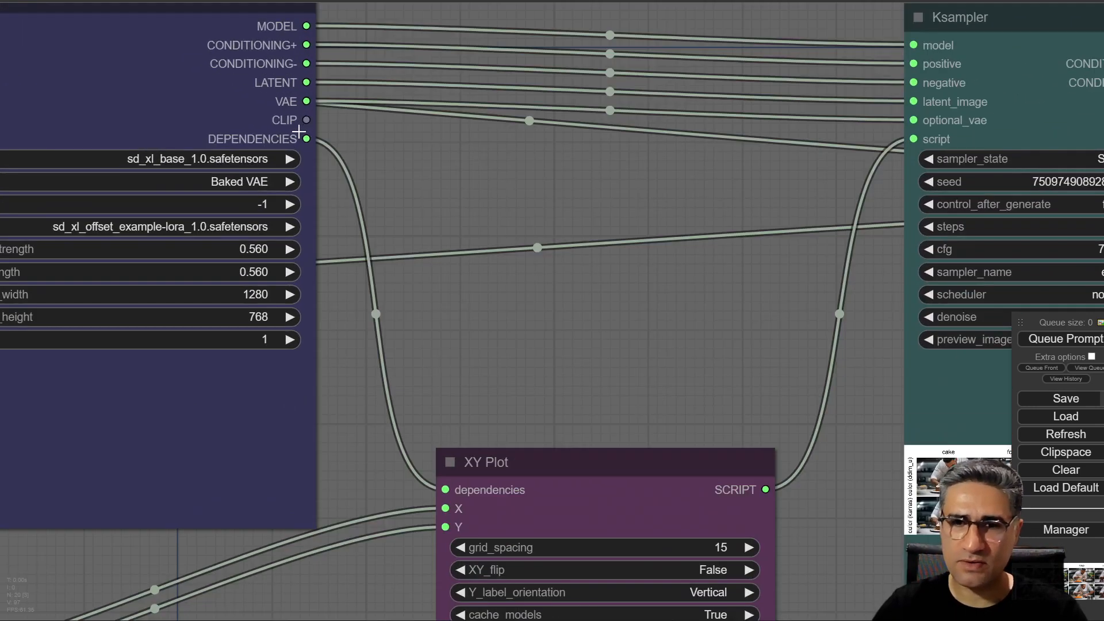
left_click_drag(445, 160, 497, 162)
left_click_drag(569, 250, 534, 14)
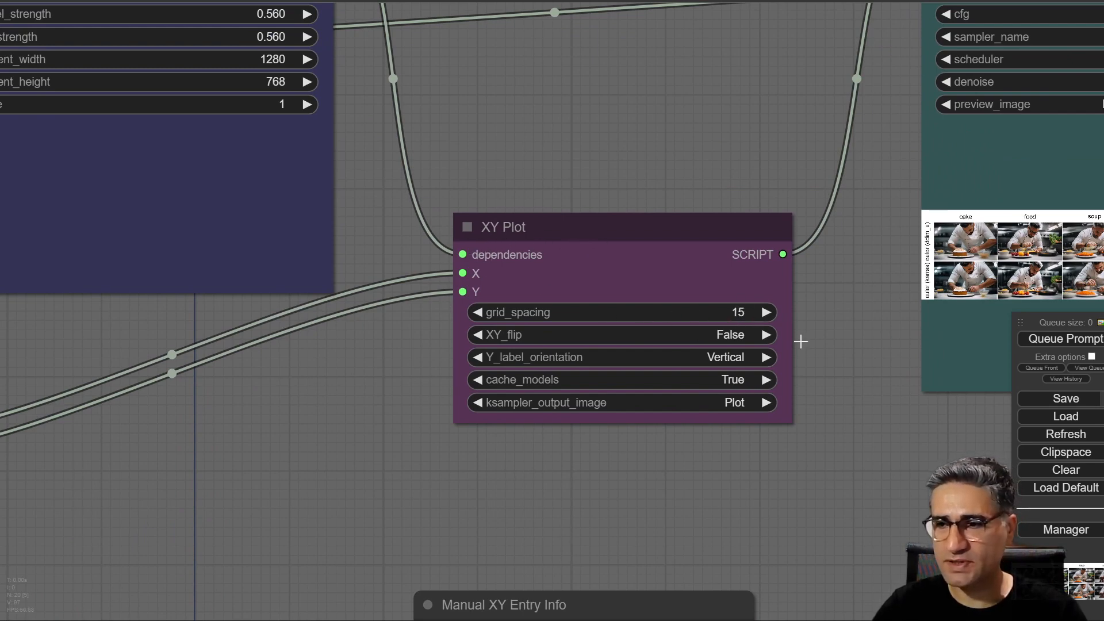
left_click_drag(800, 342, 443, 367)
scroll(543, 259, "up", 18)
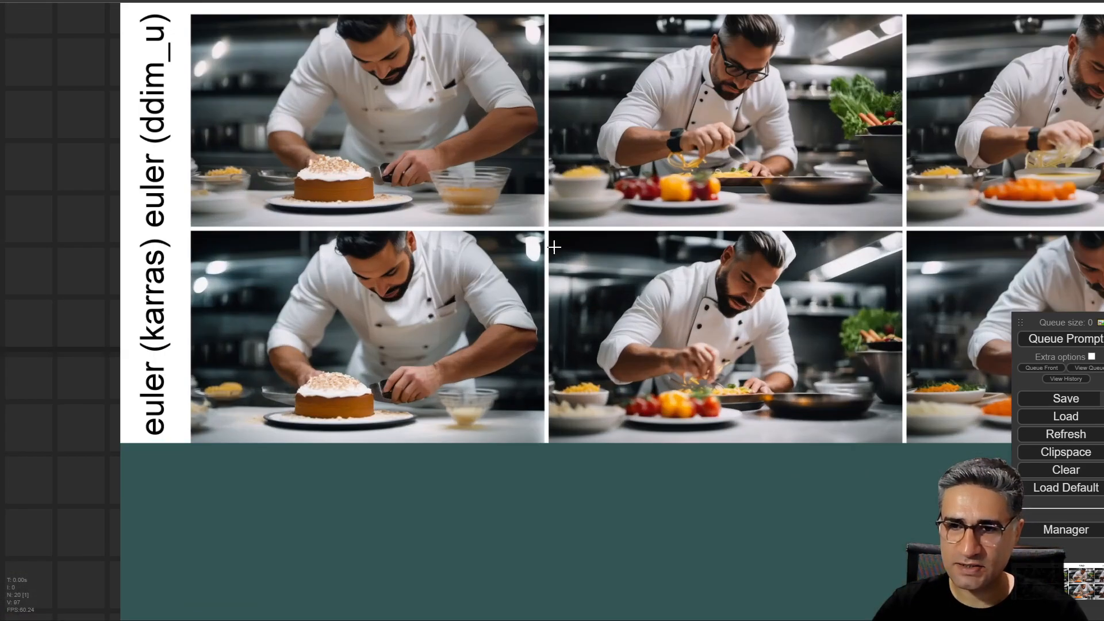
scroll(554, 247, "down", 10)
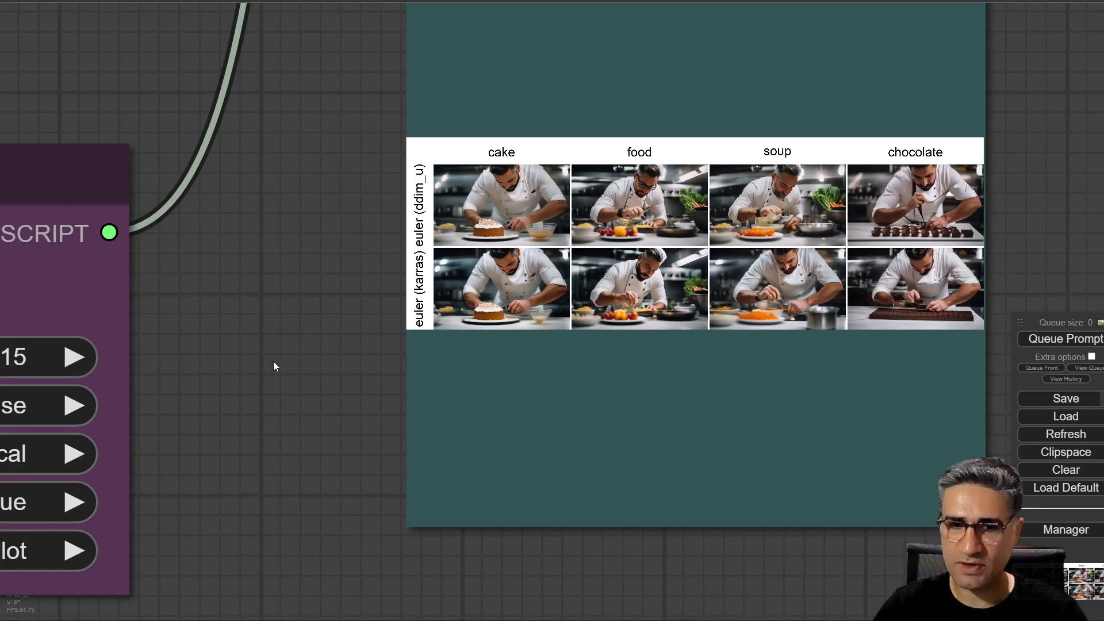
left_click_drag(274, 362, 902, 215)
scroll(722, 220, "down", 5)
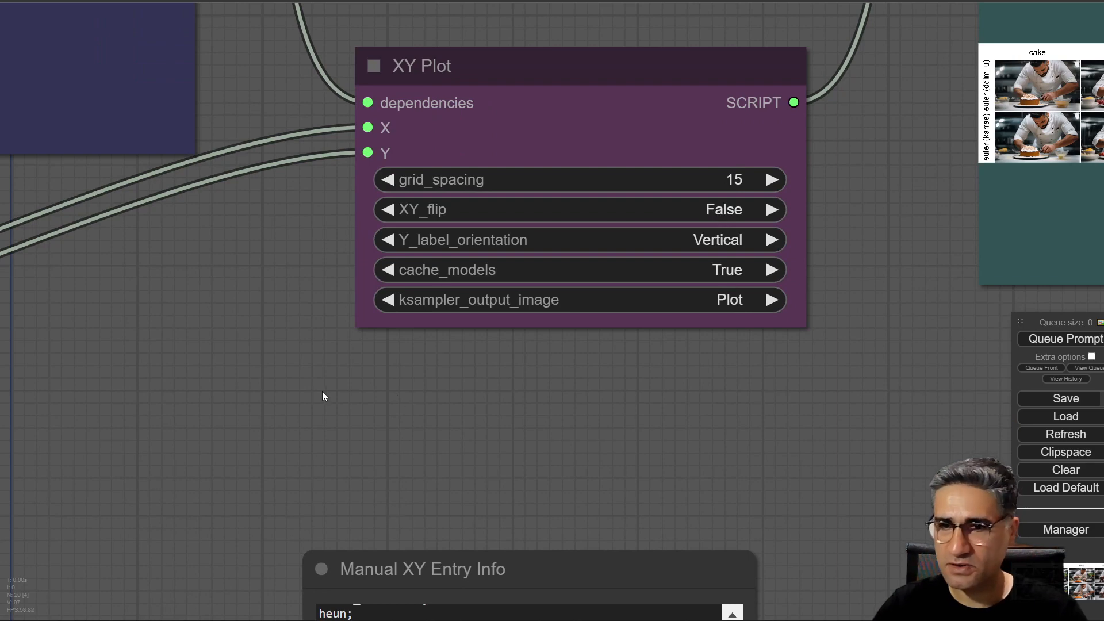
Examine the XY Plot node's X and Y inputs and the labelled image grid that the sampler produced.
left_click_drag(133, 340, 660, 447)
scroll(659, 448, "down", 4)
left_click_drag(635, 392, 477, 259)
scroll(677, 164, "up", 5)
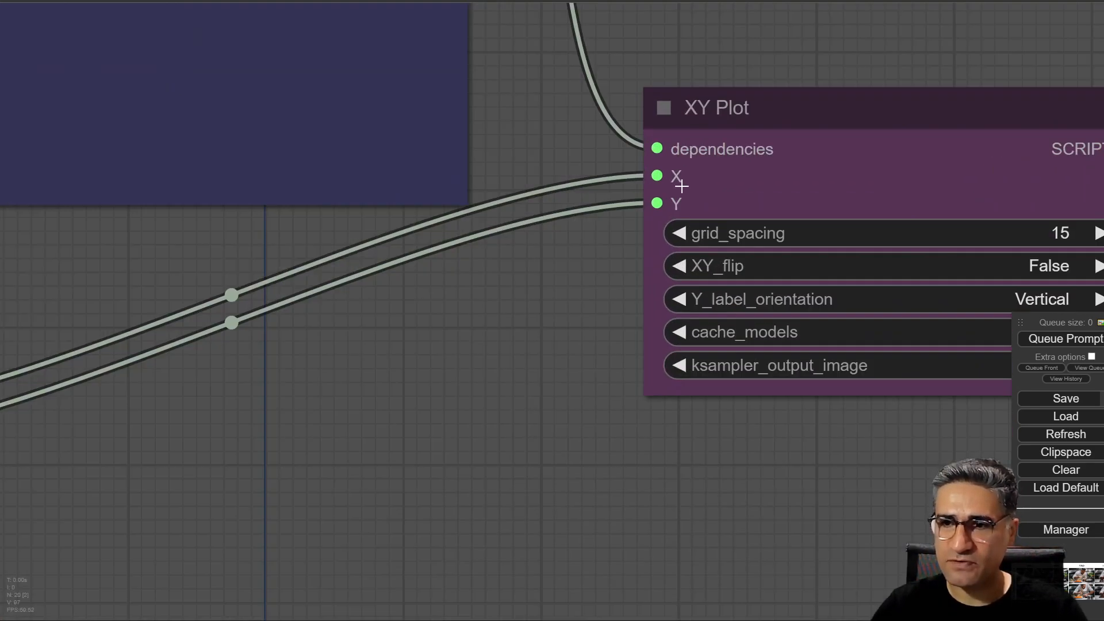
scroll(681, 186, "up", 10)
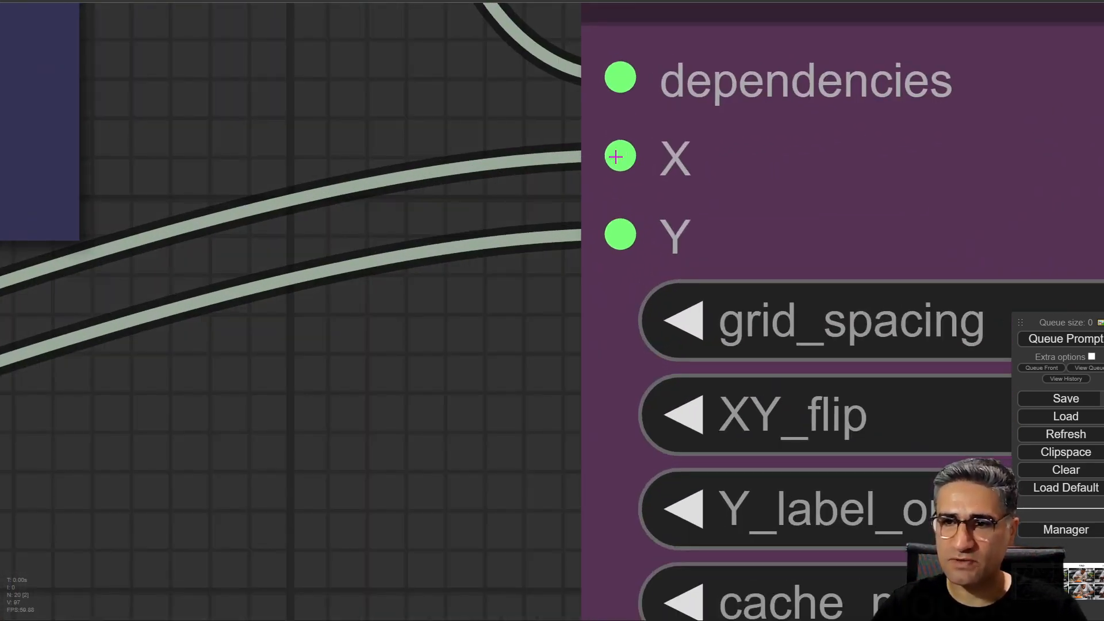
scroll(603, 241, "down", 12)
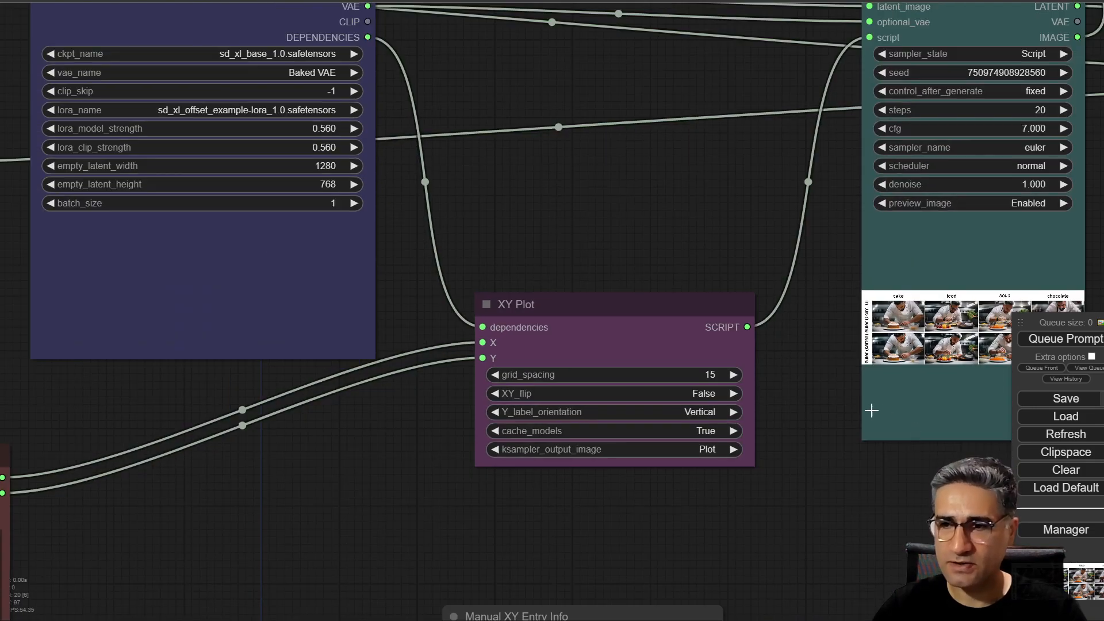
left_click_drag(867, 408, 475, 368)
scroll(575, 299, "up", 12)
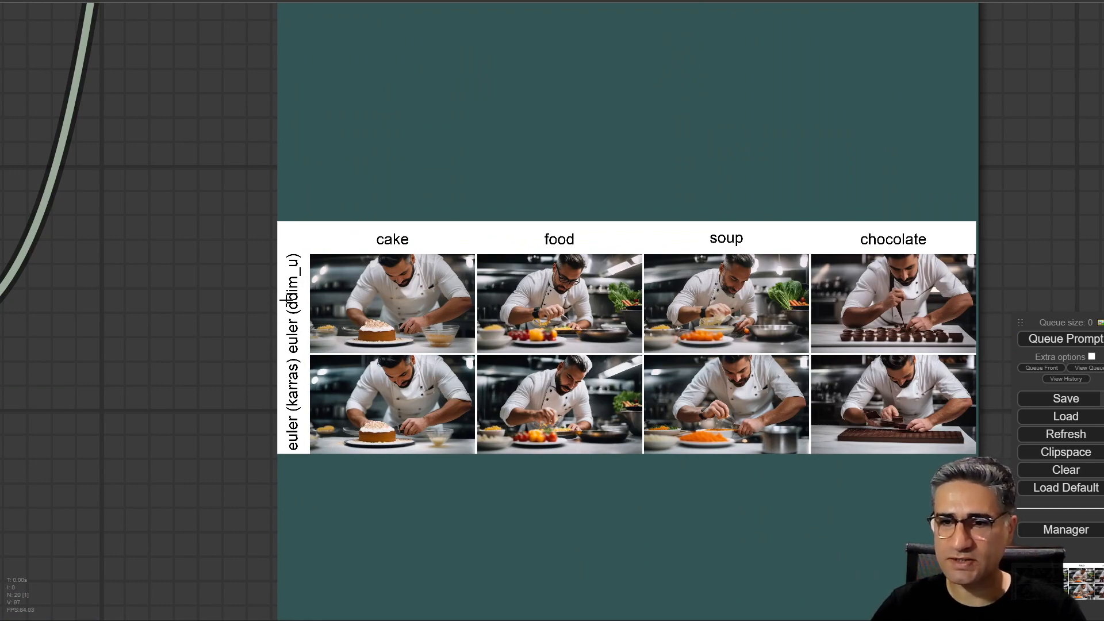
scroll(266, 437, "down", 5)
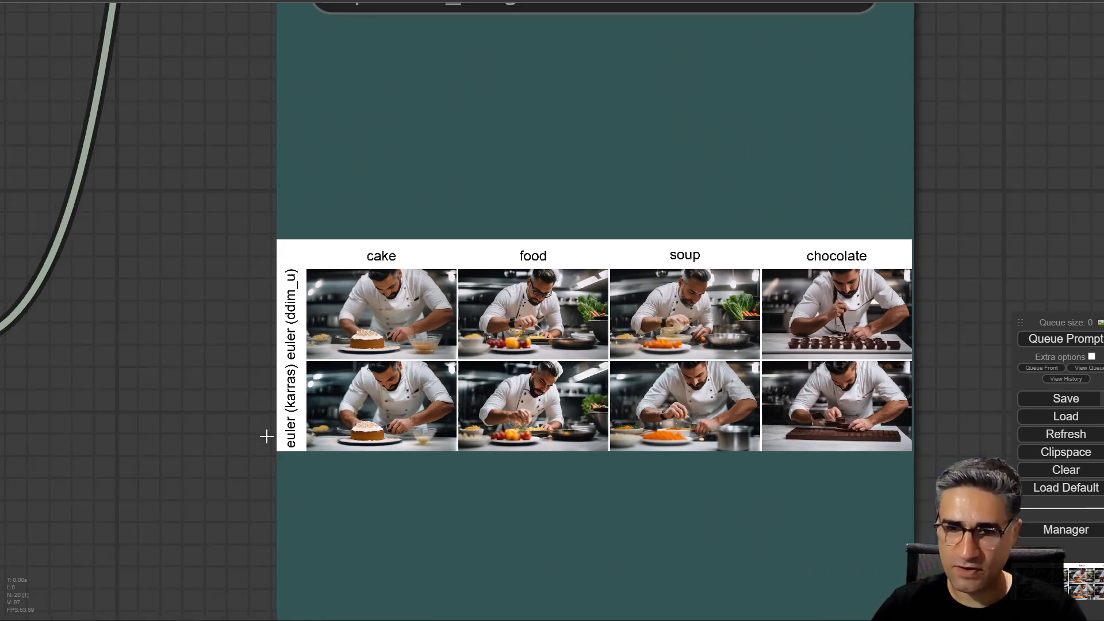
left_click_drag(114, 487, 891, 271)
left_click_drag(191, 362, 885, 326)
scroll(656, 355, "down", 5)
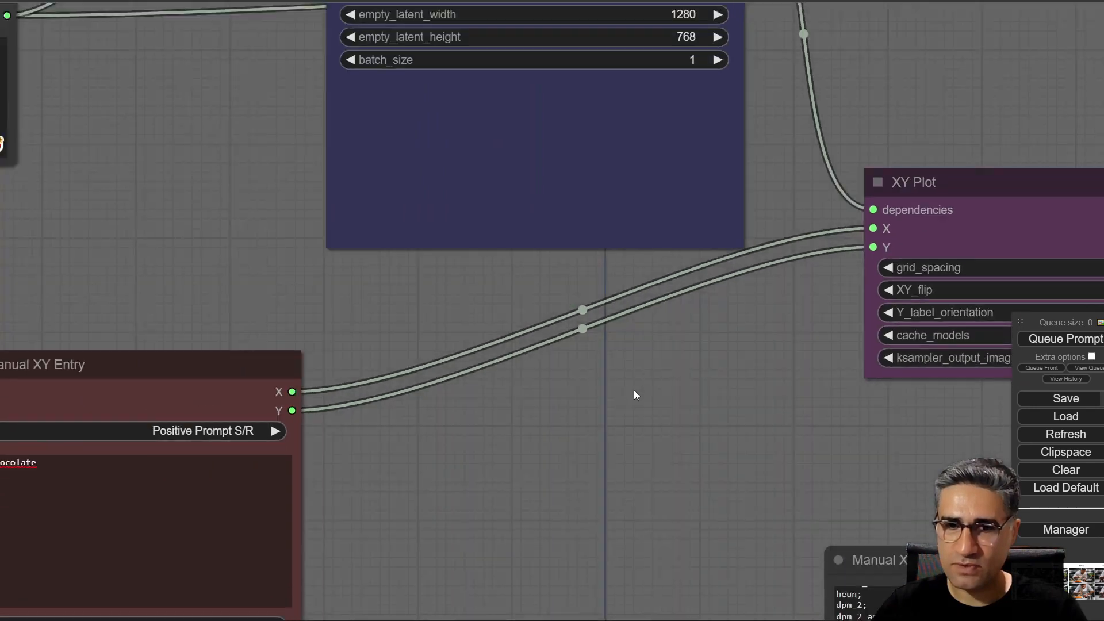
Move the XY Plot node slightly lower, keeping it above the Manual XY Entry Info node.
left_click_drag(556, 423, 234, 332)
left_click_drag(474, 262, 532, 325)
right_click(532, 325)
left_click_drag(427, 415, 386, 408)
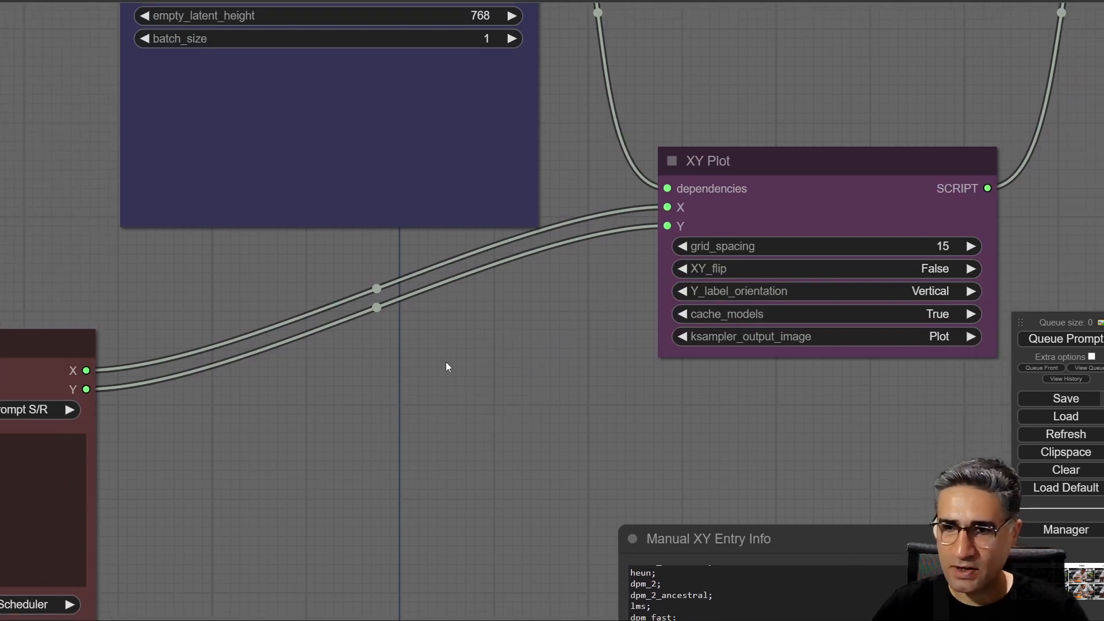
scroll(518, 339, "up", 1)
left_click_drag(554, 323, 433, 338)
left_click_drag(735, 166, 733, 261)
left_click_drag(563, 409, 567, 405)
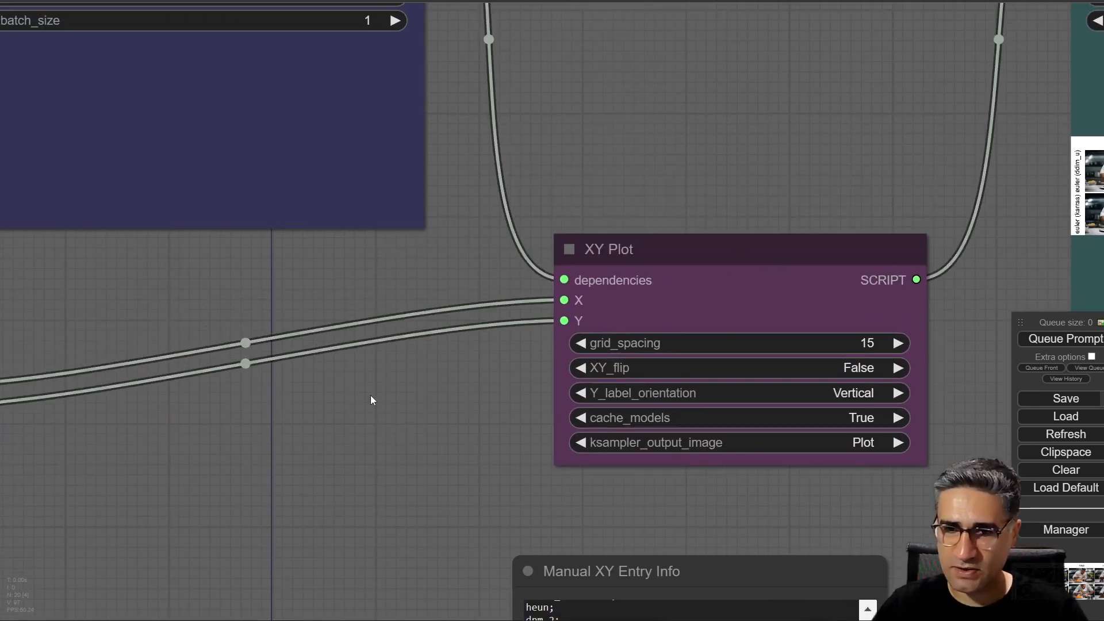
Add an XY Input: Manual XY Entry node from the Efficiency Nodes XY Plot inputs beside the XY Plot node.
right_click(370, 395)
left_click(381, 395)
left_click(472, 542)
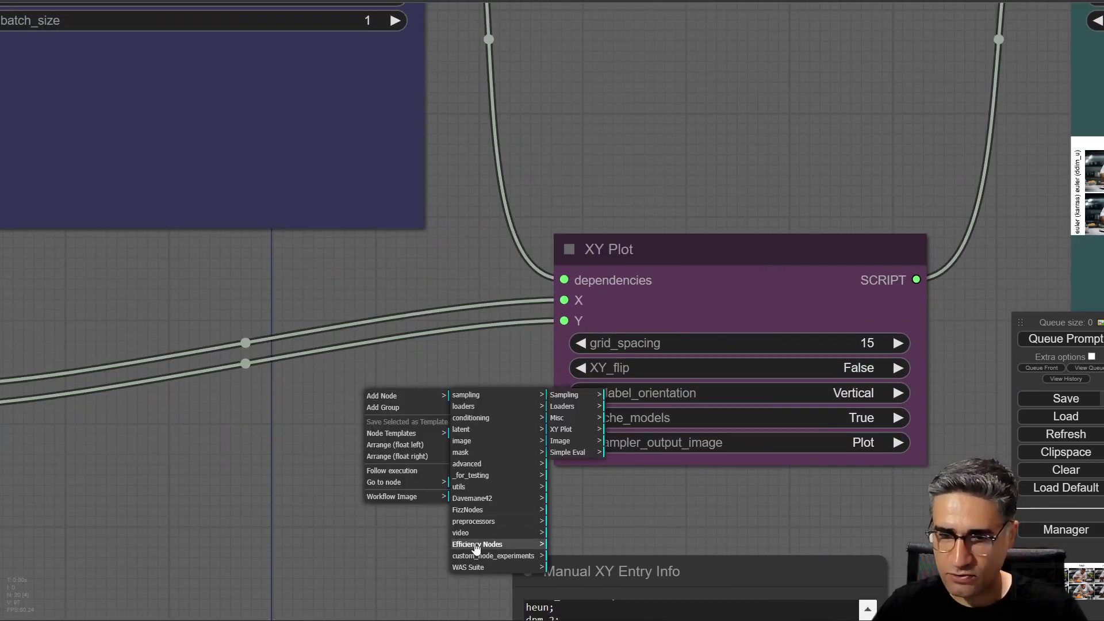
left_click(583, 431)
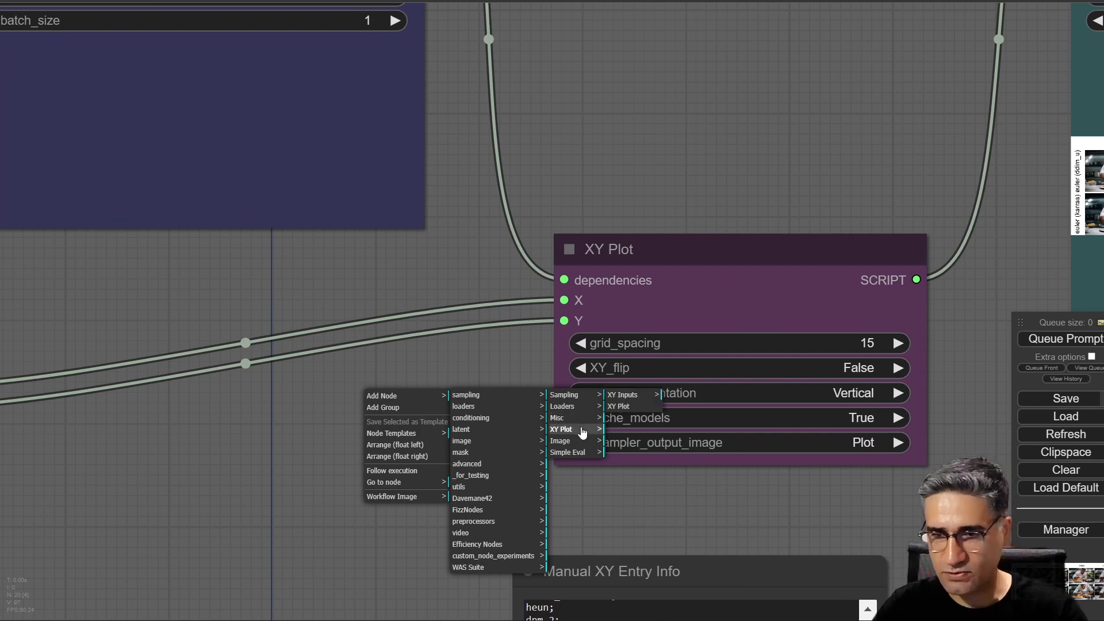
left_click(620, 399)
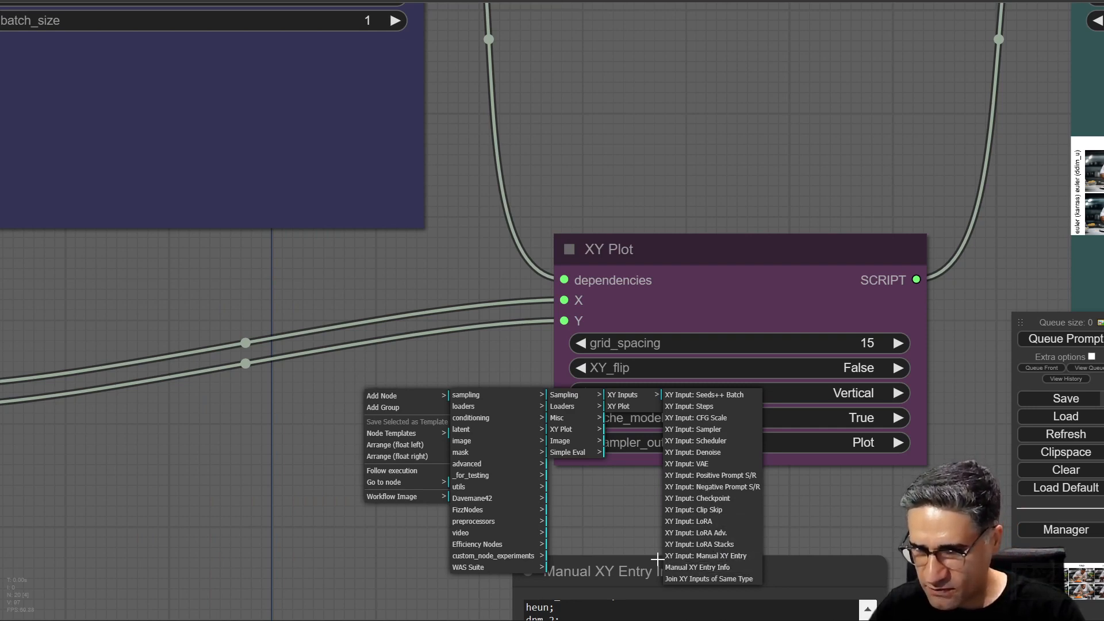
left_click(715, 555)
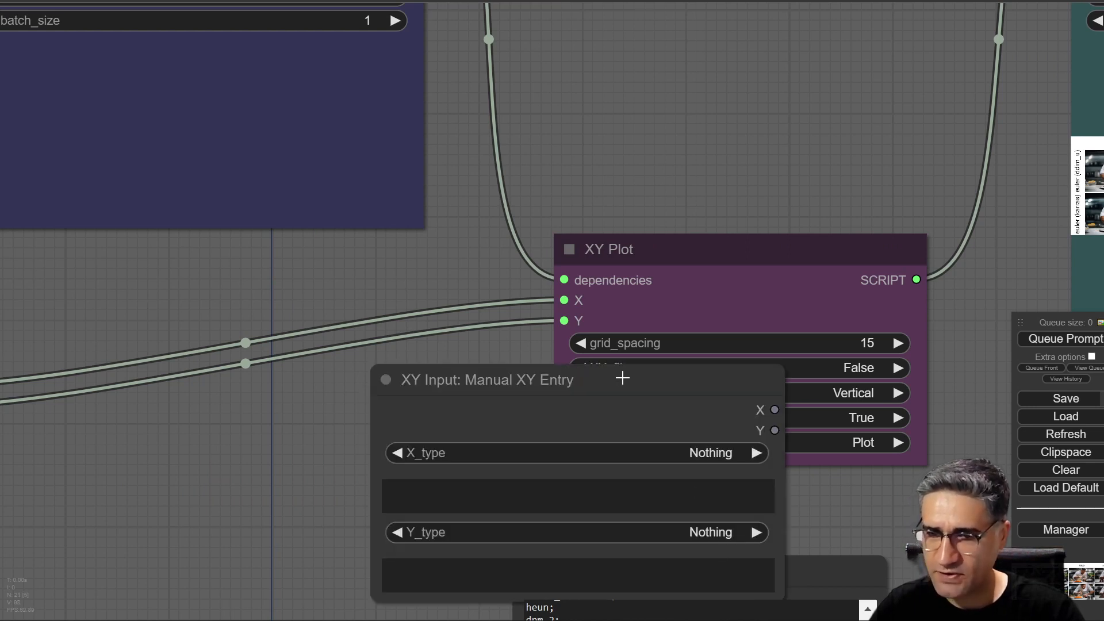
Move the new Manual XY Entry node away from the XY Plot node and well below the X and Y links.
left_click_drag(620, 377, 217, 428)
left_click_drag(515, 349, 584, 207)
scroll(558, 271, "down", 3)
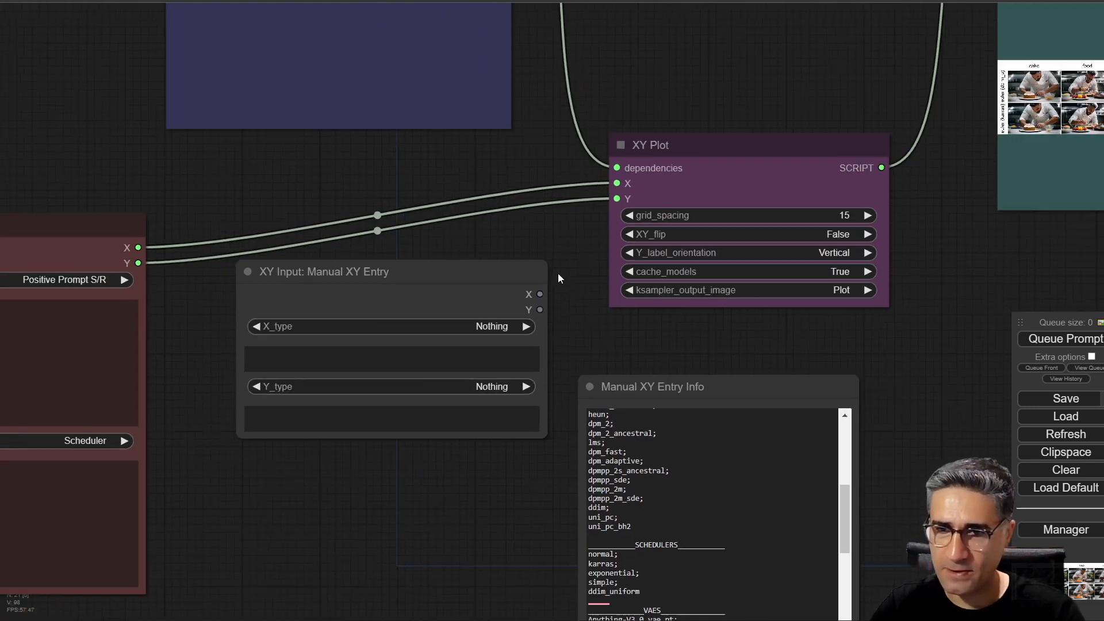
left_click_drag(437, 281, 434, 306)
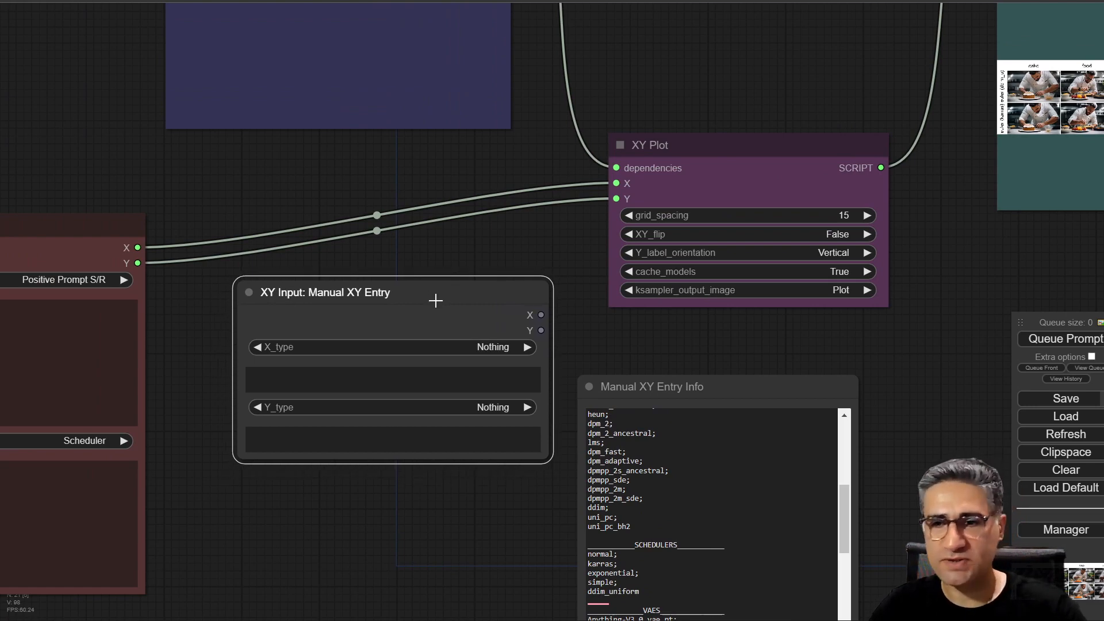
scroll(459, 289, "down", 5)
scroll(464, 296, "up", 10)
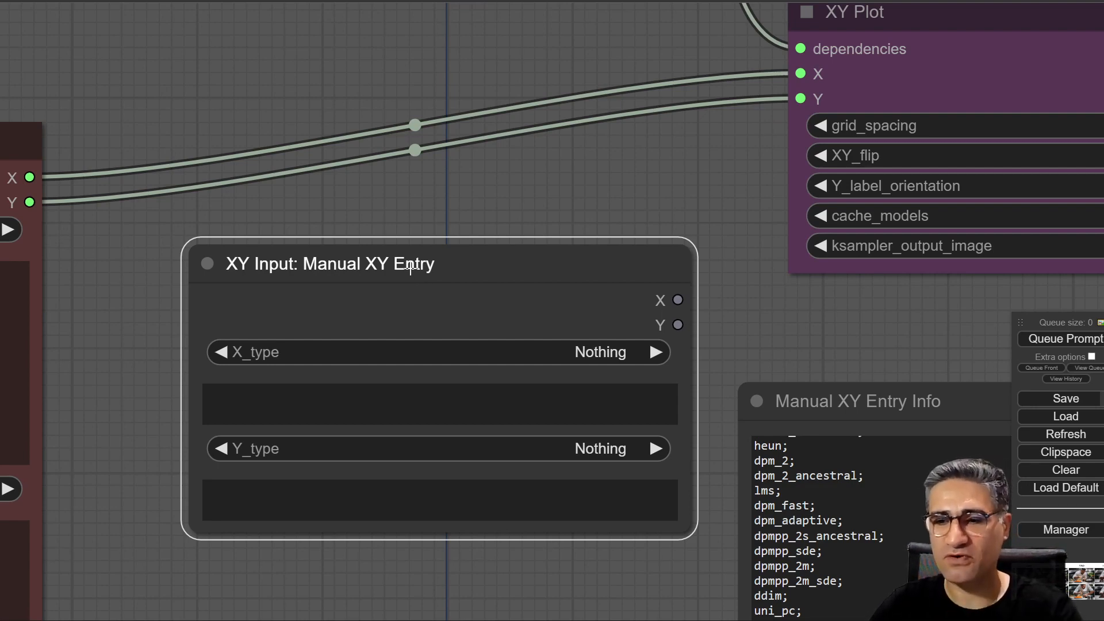
left_click_drag(410, 268, 471, 405)
left_click(452, 197)
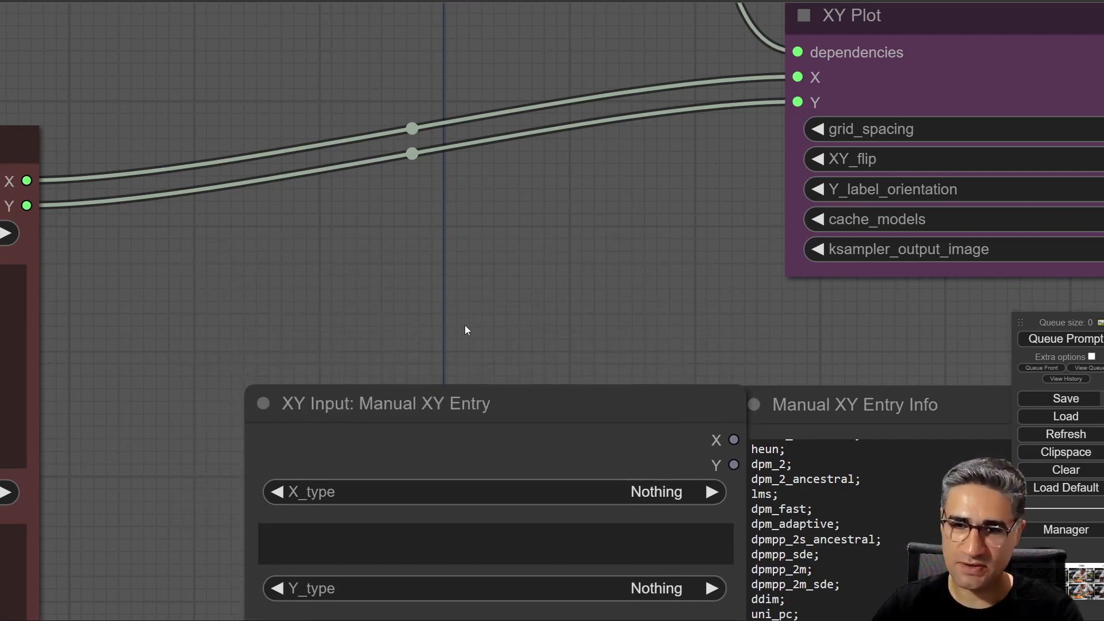
scroll(464, 322, "down", 5)
left_click_drag(520, 373, 458, 619)
Read the syntax reference and the available sampler, scheduler, VAE and checkpoint names in the Manual XY Entry Info node.
left_click_drag(483, 390, 221, 238)
scroll(511, 230, "up", 5)
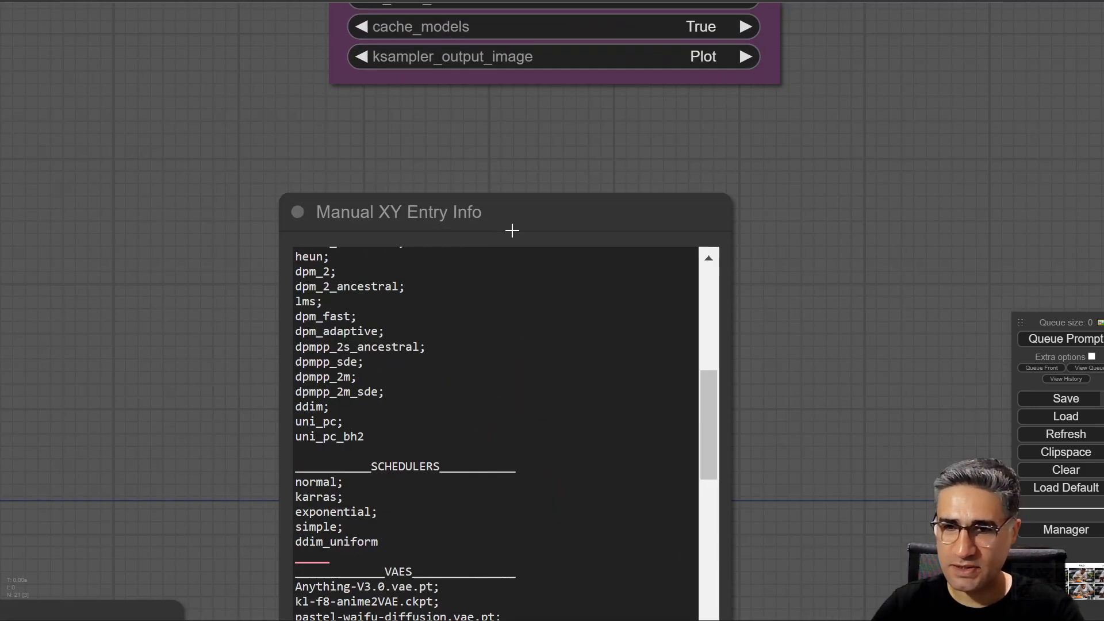
left_click_drag(198, 293, 157, 213)
scroll(364, 146, "up", 3)
scroll(391, 289, "up", 6)
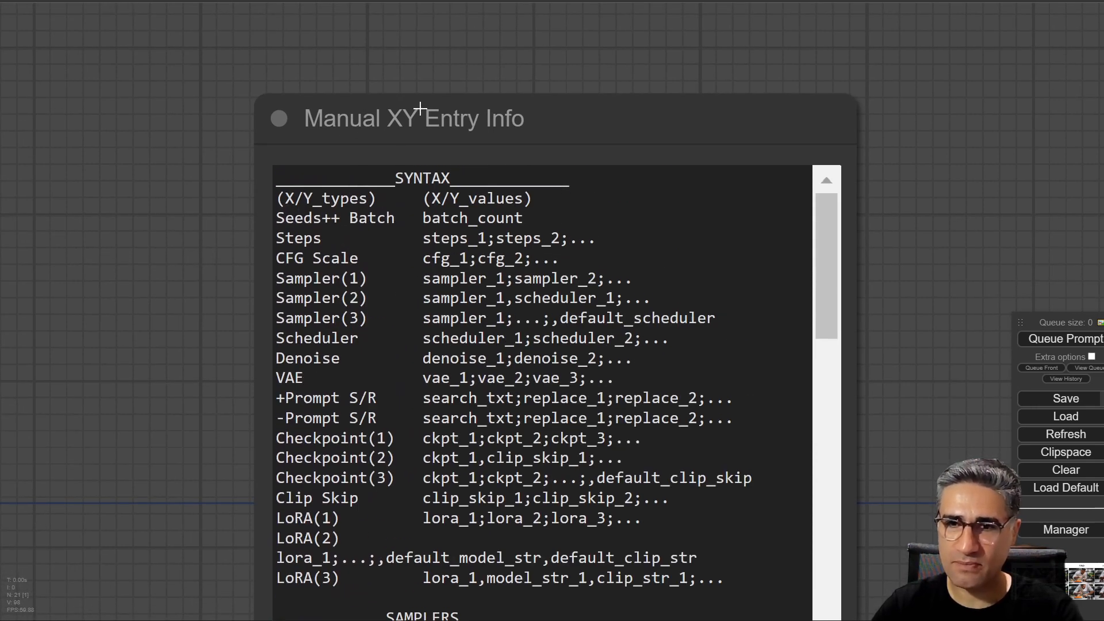
scroll(428, 121, "down", 5)
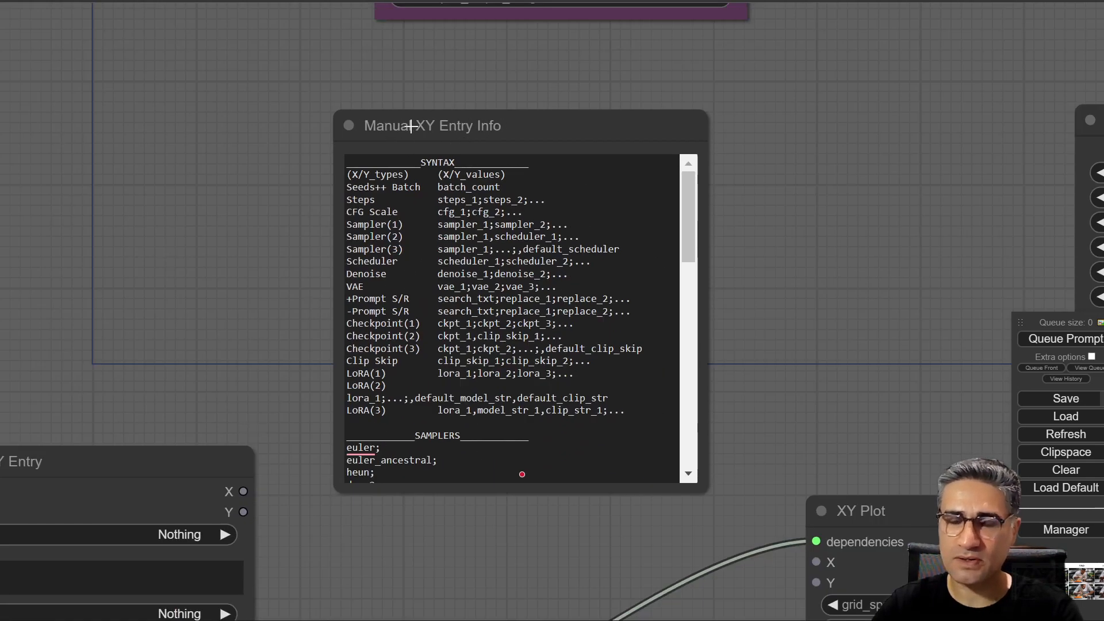
scroll(412, 121, "up", 2)
scroll(364, 313, "down", 6)
Shift the empty Manual XY Entry node up and to the right, and move the connected red one closer to the XY Plot node.
left_click_drag(152, 380, 447, 214)
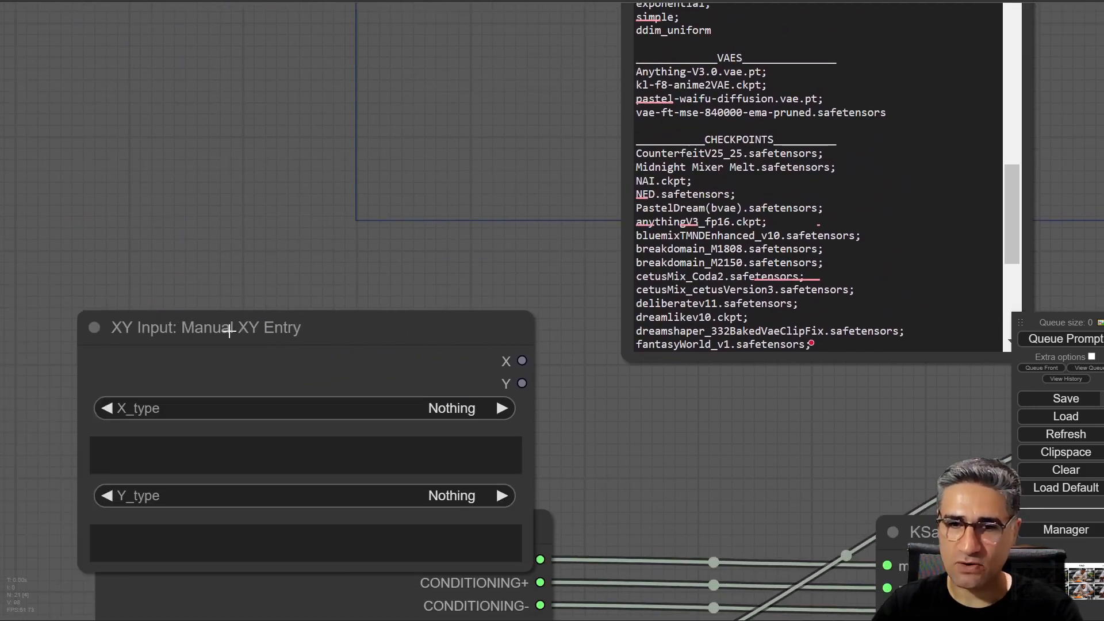
left_click_drag(227, 327, 308, 197)
scroll(349, 84, "down", 5)
left_click_drag(356, 143, 330, 303)
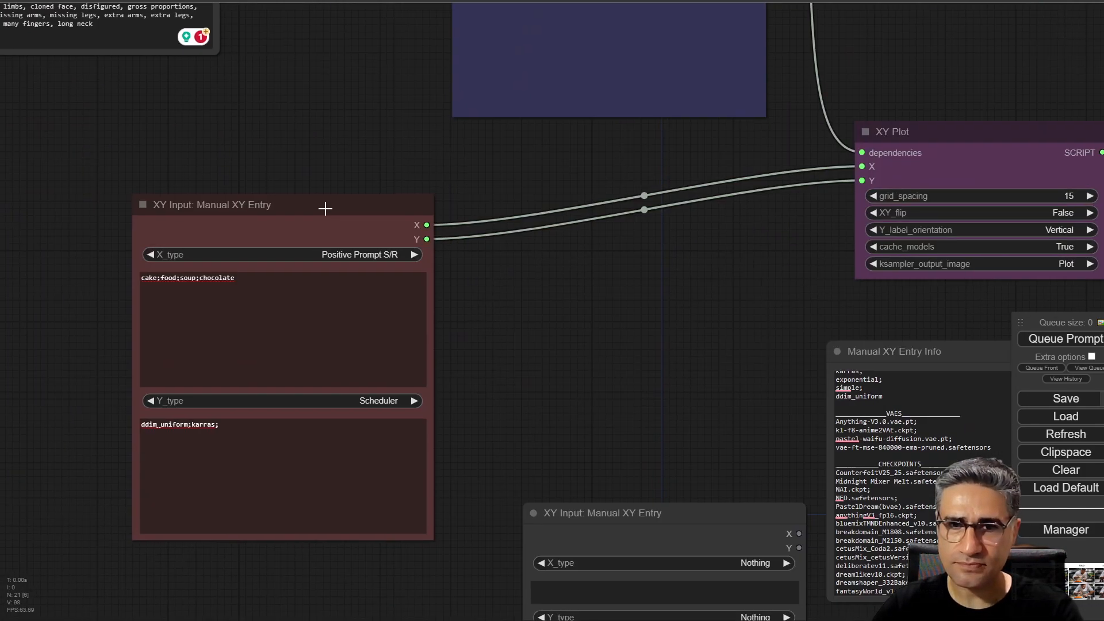
left_click_drag(323, 208, 601, 157)
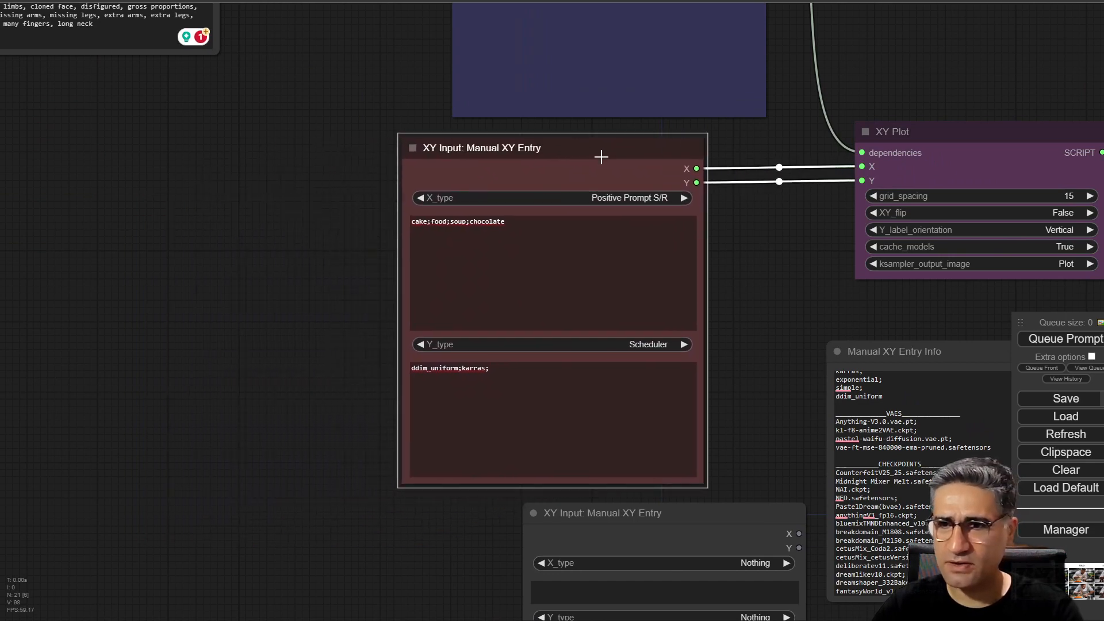
left_click_drag(688, 200, 423, 161)
Choose Positive Prompt S/R as the X_type of the red Manual XY Entry node.
scroll(167, 107, "up", 10)
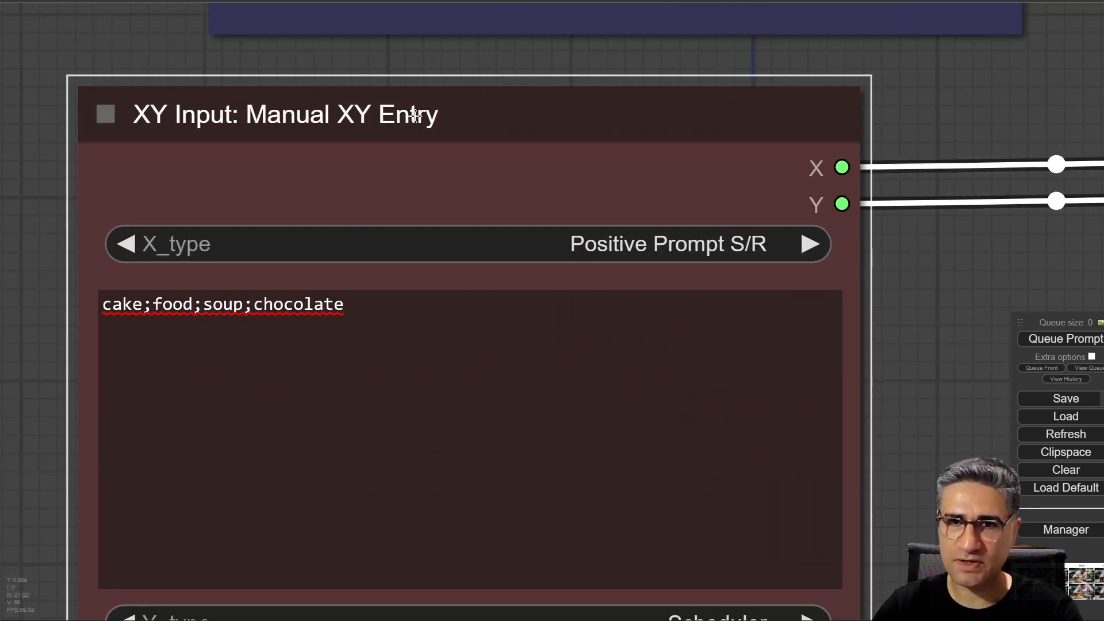
scroll(660, 210, "down", 4)
left_click_drag(871, 298, 749, 271)
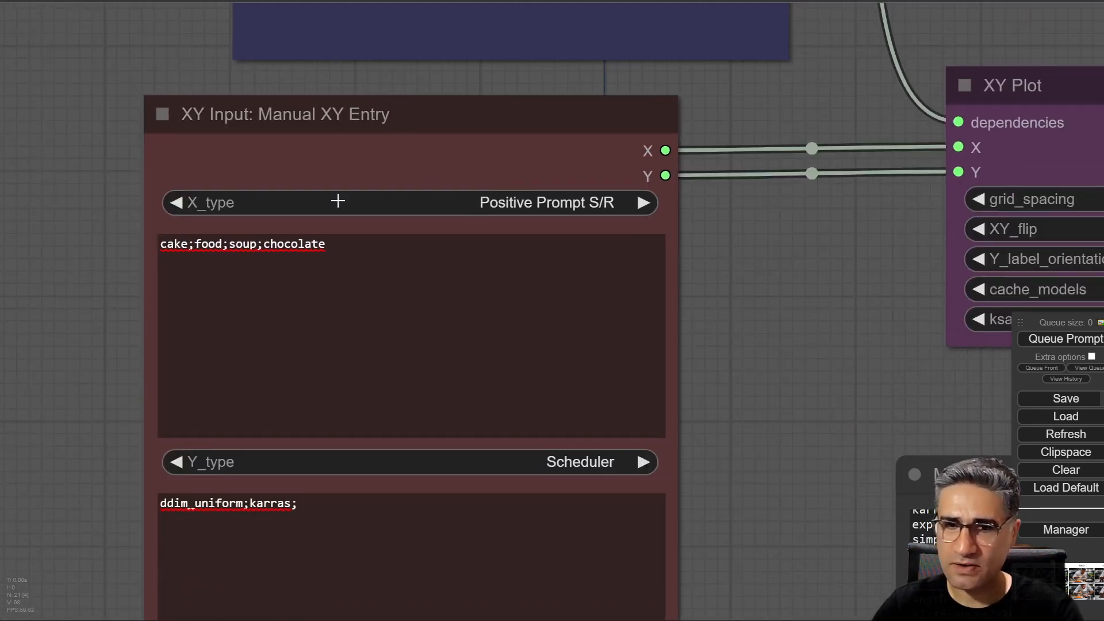
left_click(505, 202)
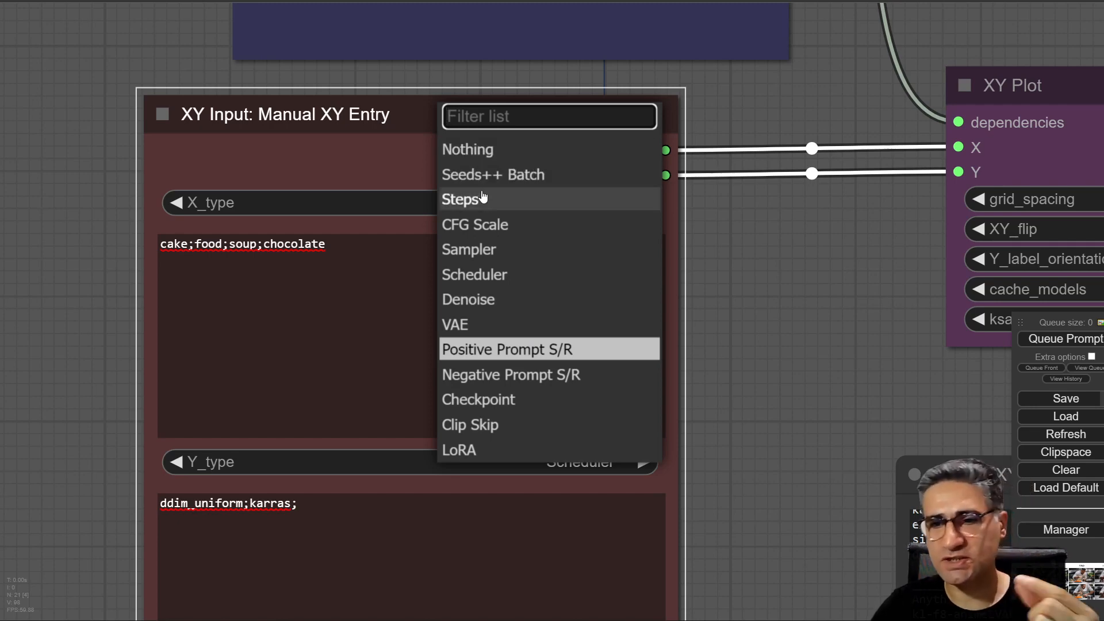
left_click(478, 352)
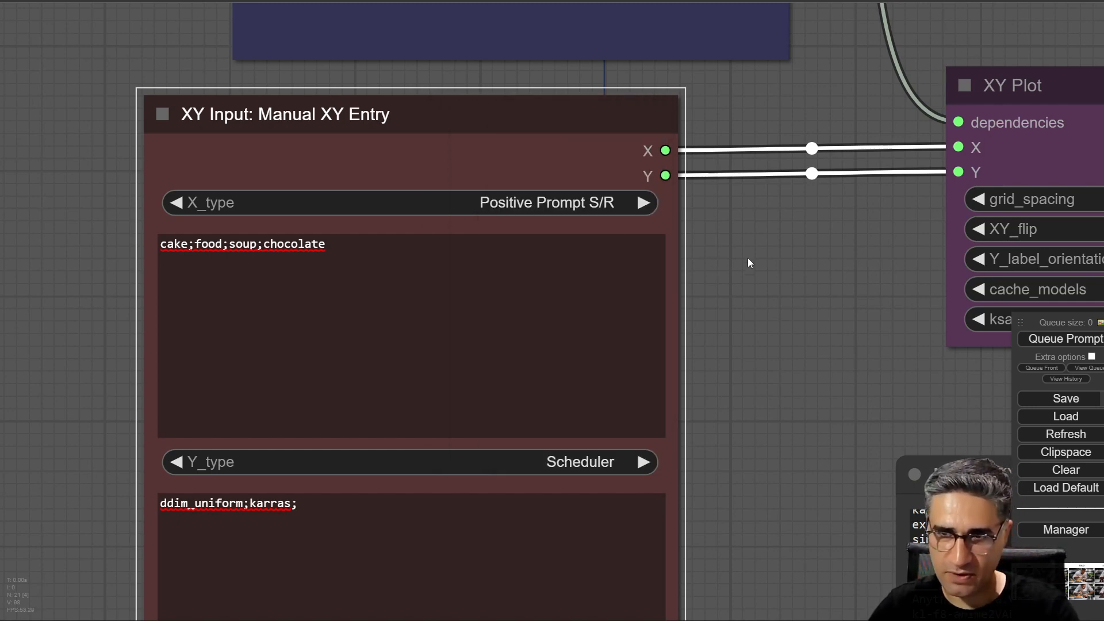
Highlight the search word "cake" at the start of the X values in the red Manual XY Entry node.
scroll(111, 240, "up", 6)
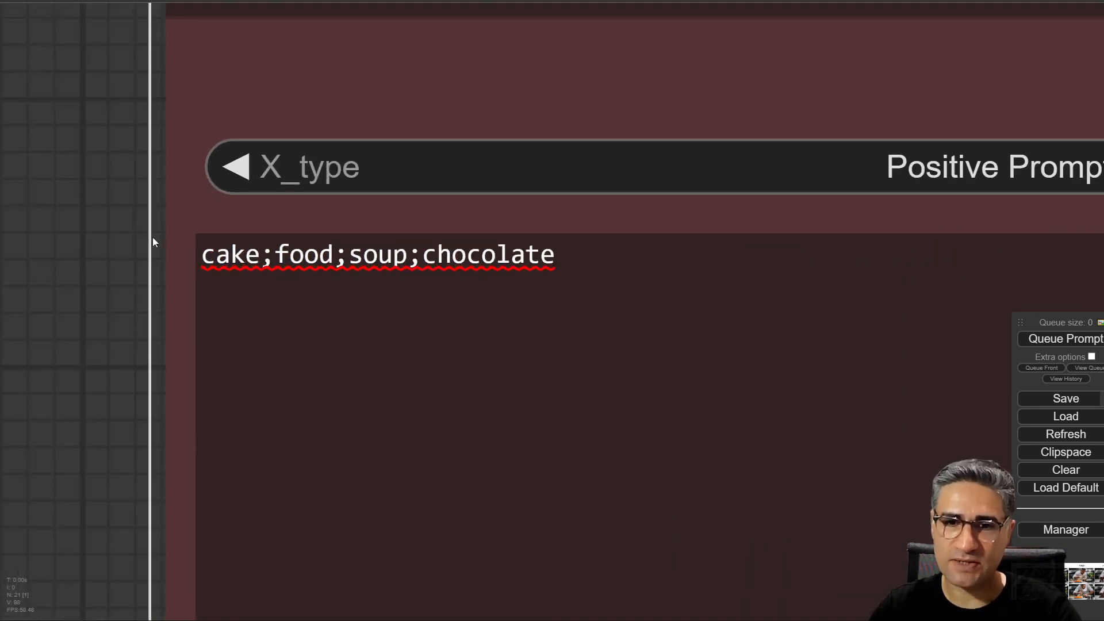
left_click_drag(262, 255, 203, 255)
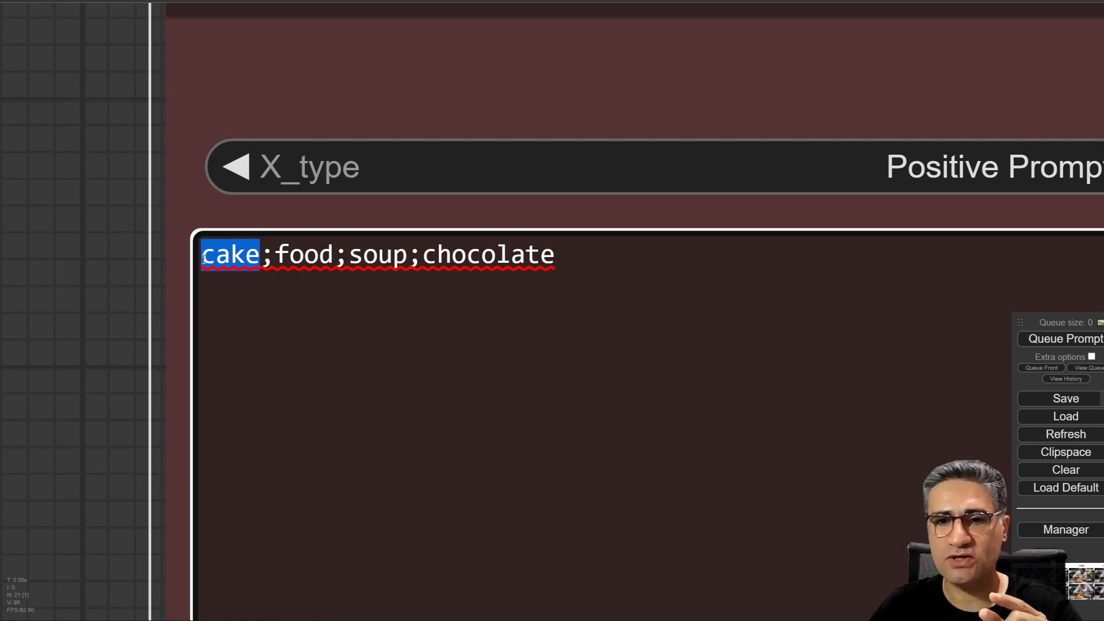
left_click_drag(205, 258, 215, 260)
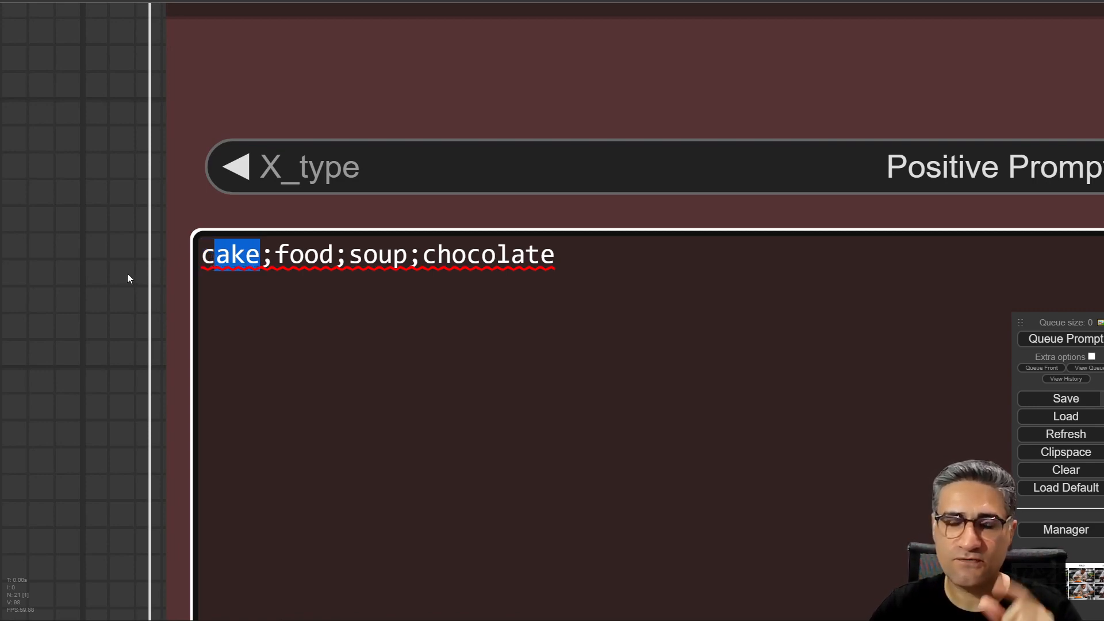
scroll(136, 282, "down", 6)
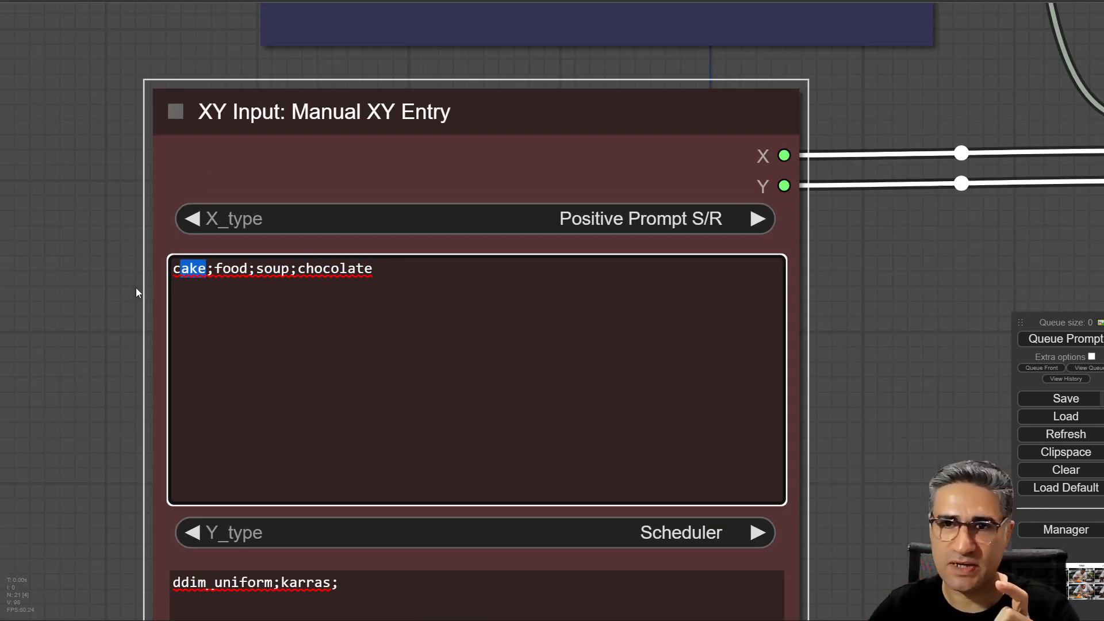
Move the Primitive node holding the positive prompt directly beside the red Manual XY Entry node.
scroll(136, 288, "down", 4)
left_click_drag(793, 95, 710, 490)
left_click_drag(744, 158, 790, 367)
scroll(759, 362, "down", 5)
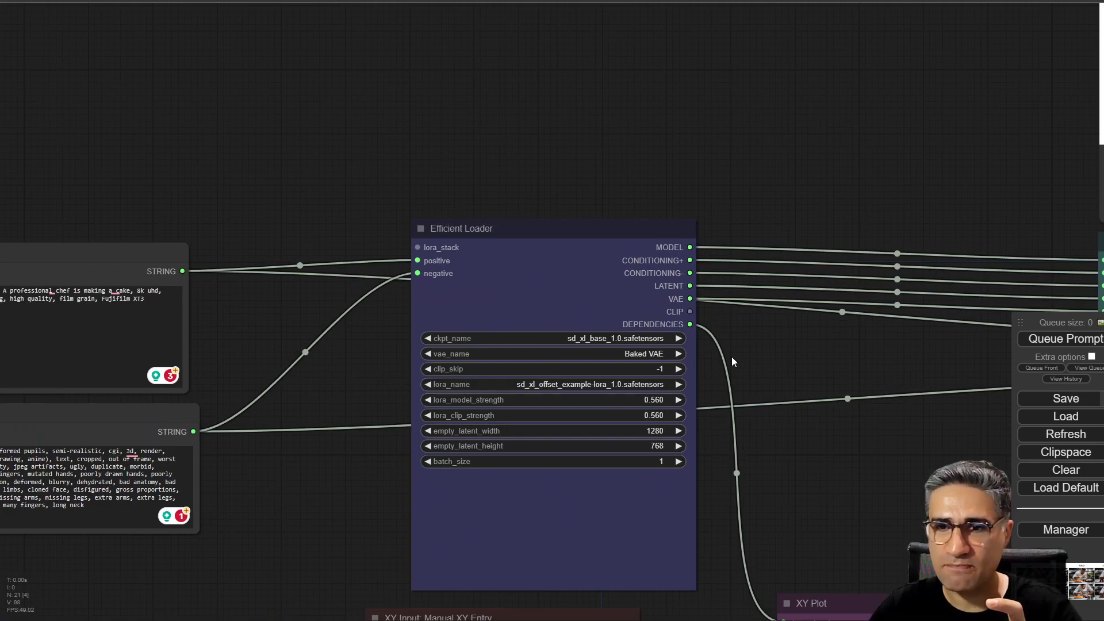
left_click_drag(289, 482, 542, 230)
left_click_drag(393, 7, 517, 398)
scroll(600, 457, "up", 10)
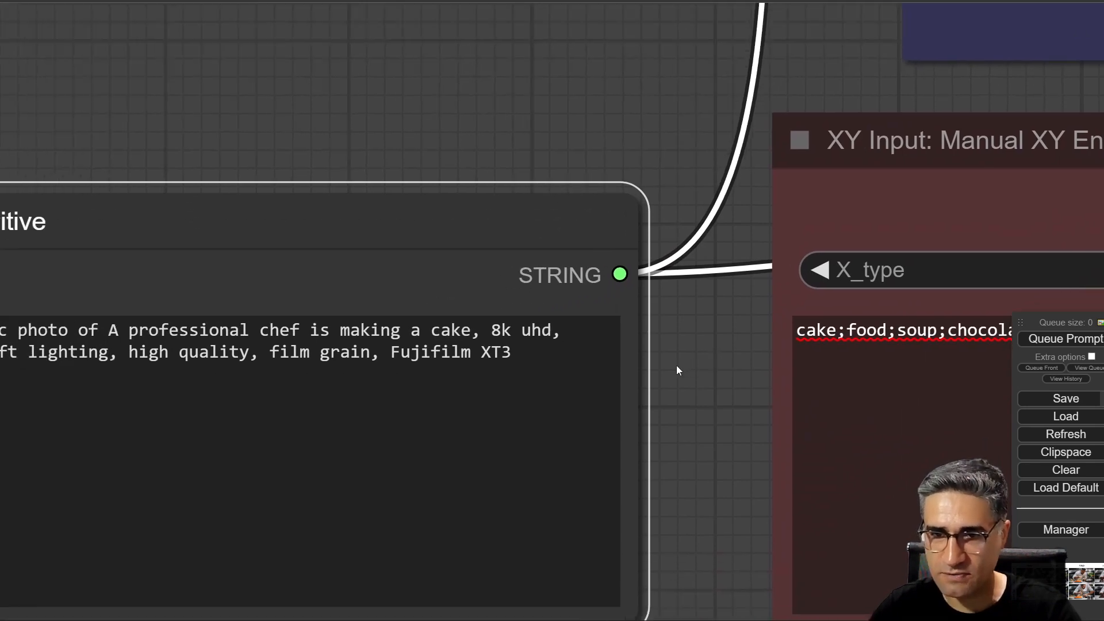
scroll(676, 370, "down", 3)
left_click_drag(551, 260, 631, 246)
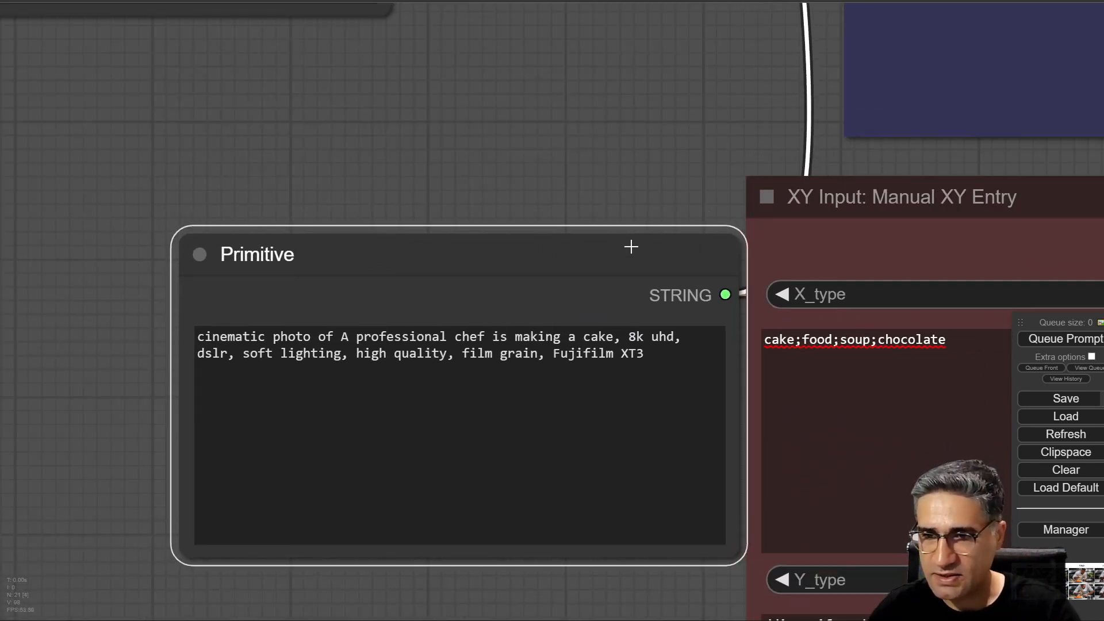
Highlight the word "cake" in the Primitive node's positive prompt to match it with the X values.
scroll(643, 239, "up", 4)
scroll(656, 111, "down", 5)
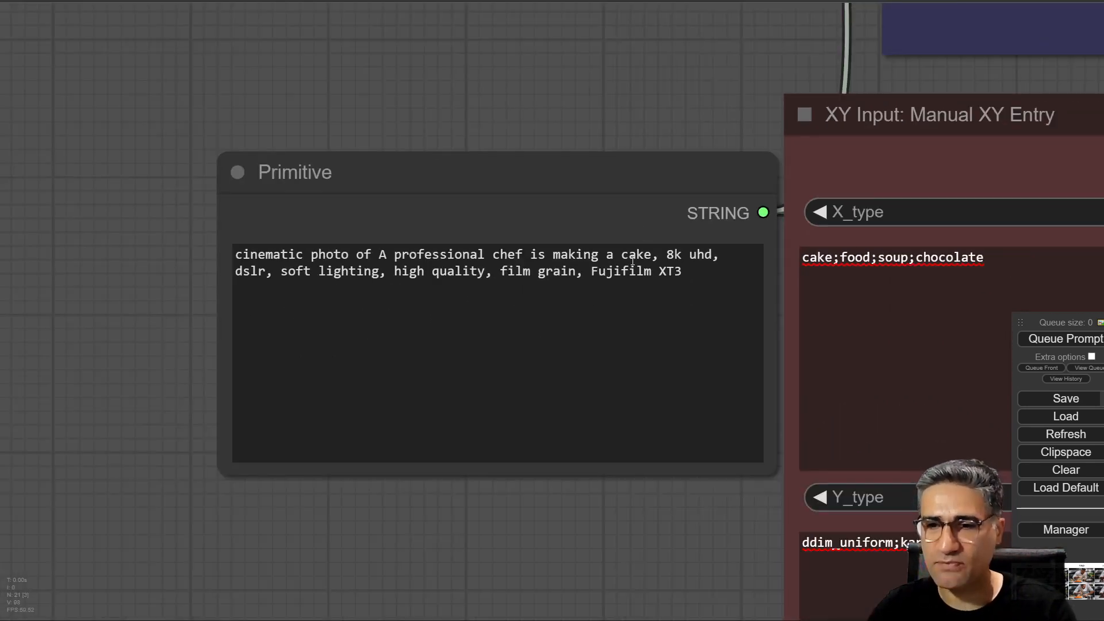
left_click_drag(623, 253, 653, 255)
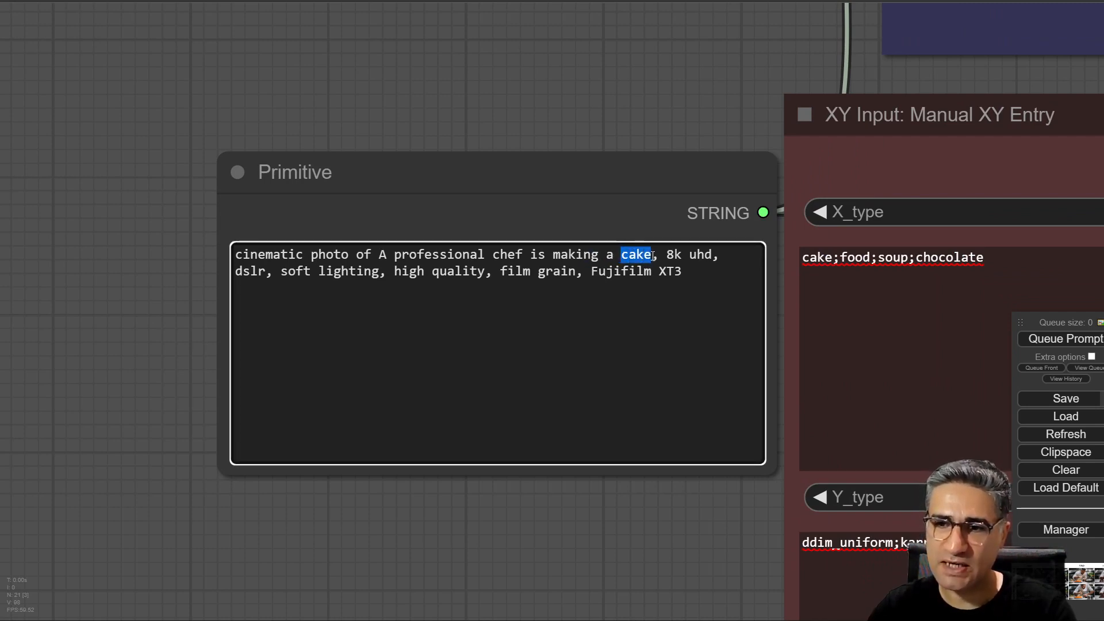
Highlight the search word "cake", the replacement words and the semicolon separator in the red Manual XY Entry node's X values.
left_click_drag(543, 590, 223, 540)
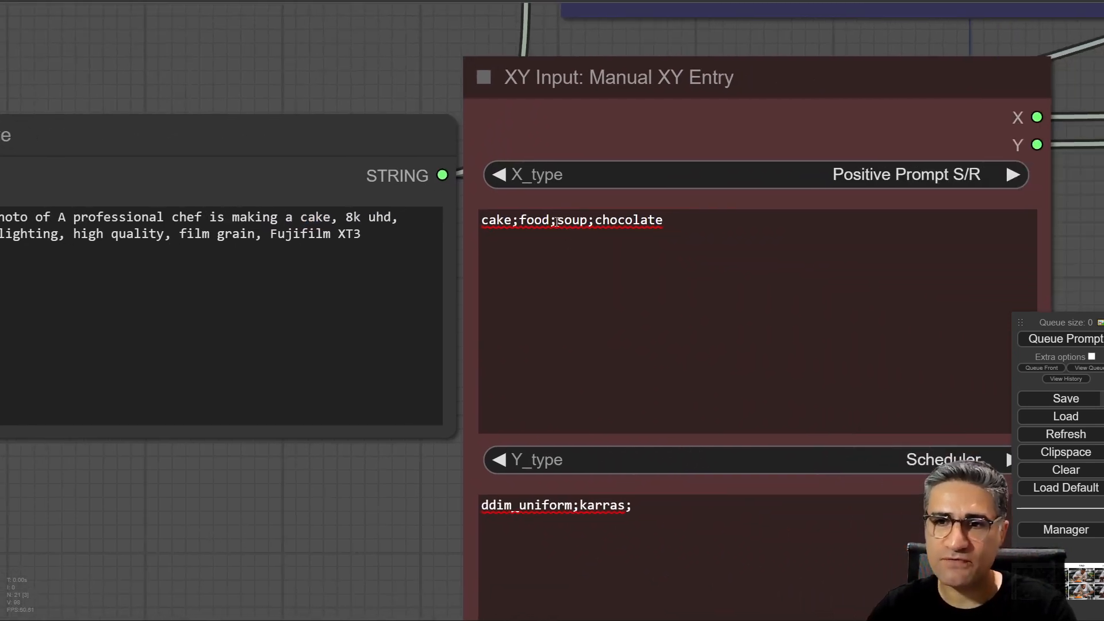
left_click(603, 87)
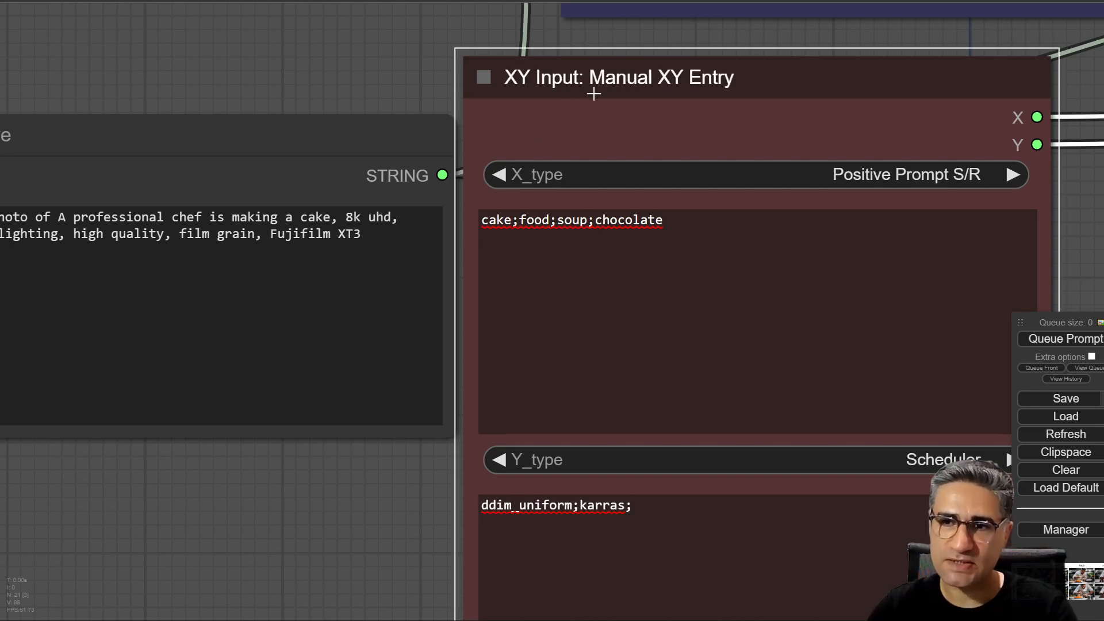
scroll(534, 193, "up", 5)
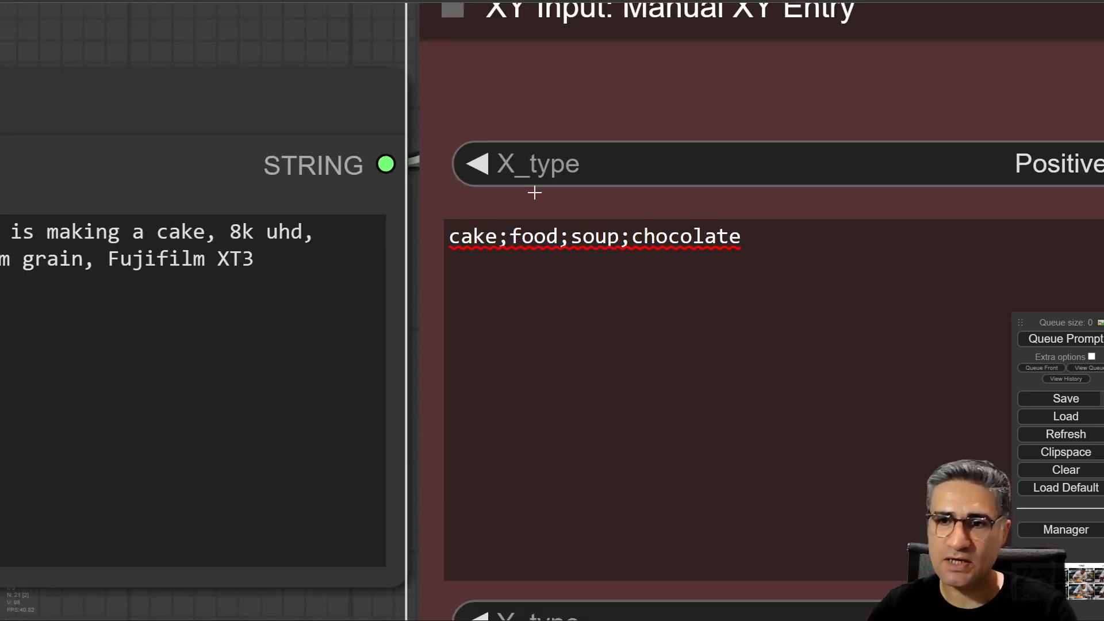
left_click_drag(446, 236, 501, 237)
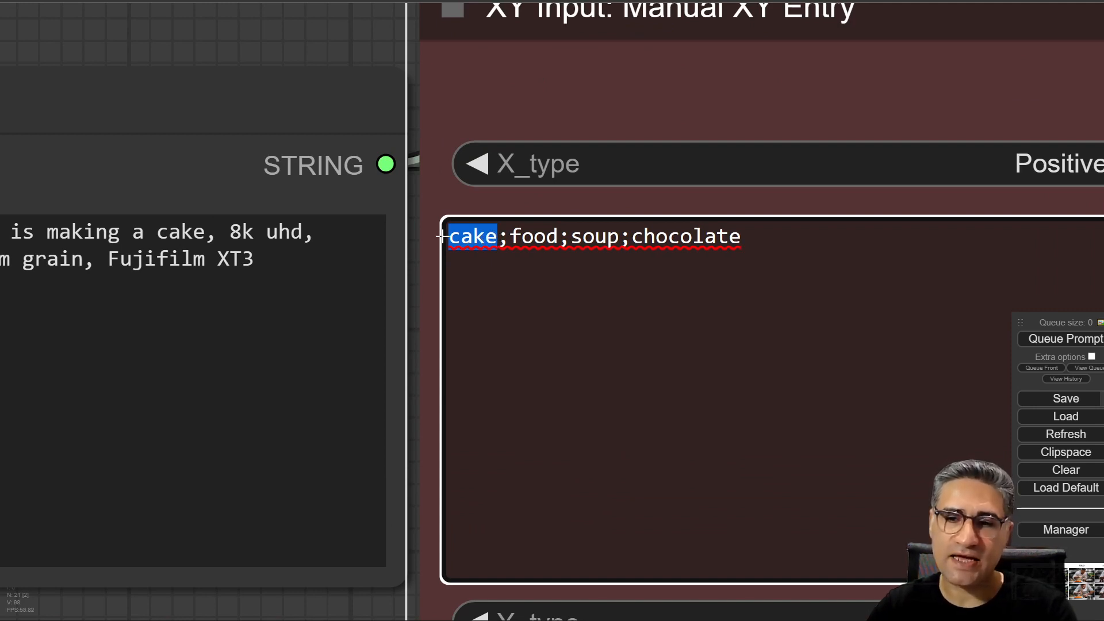
left_click_drag(451, 237, 762, 234)
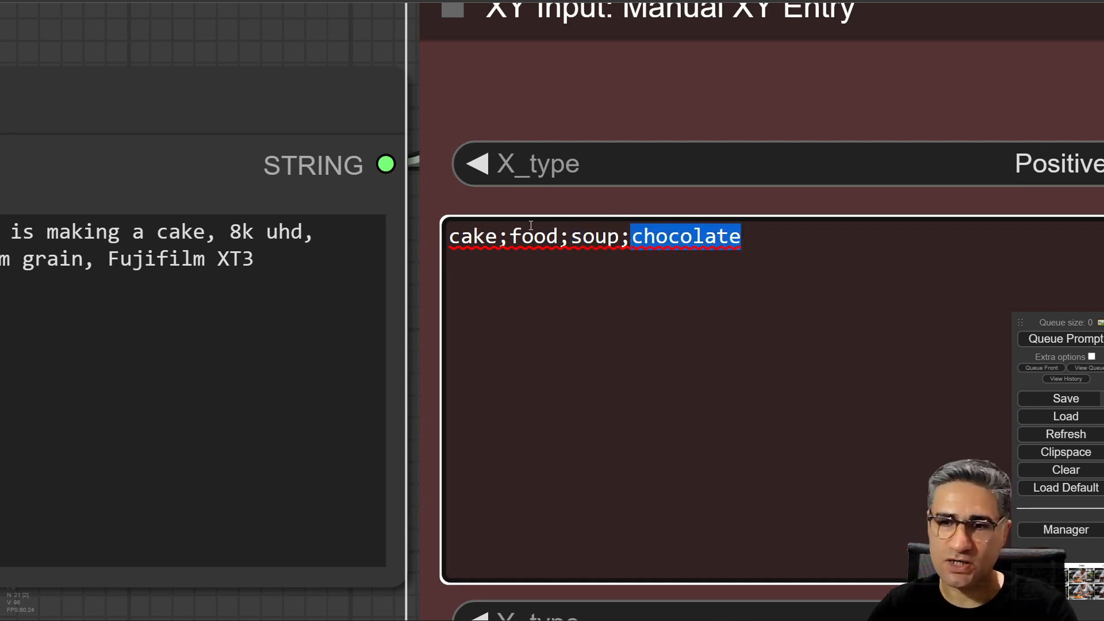
left_click_drag(504, 238, 498, 238)
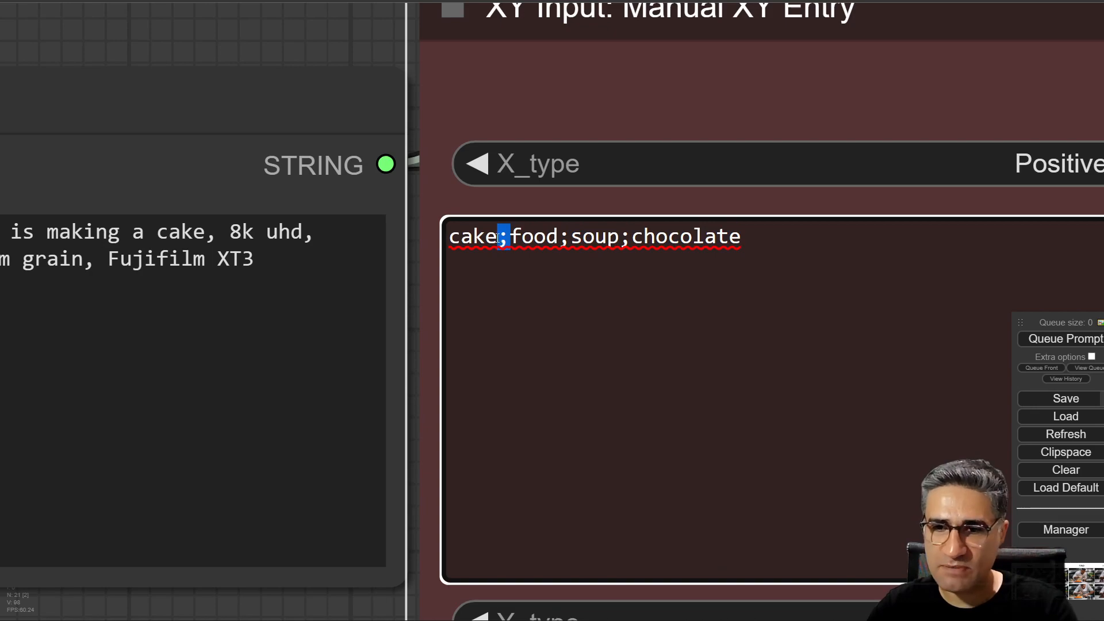
Compare the column headings of the plotted image grid with the words in the red Manual XY Entry node's X values.
scroll(404, 207, "down", 8)
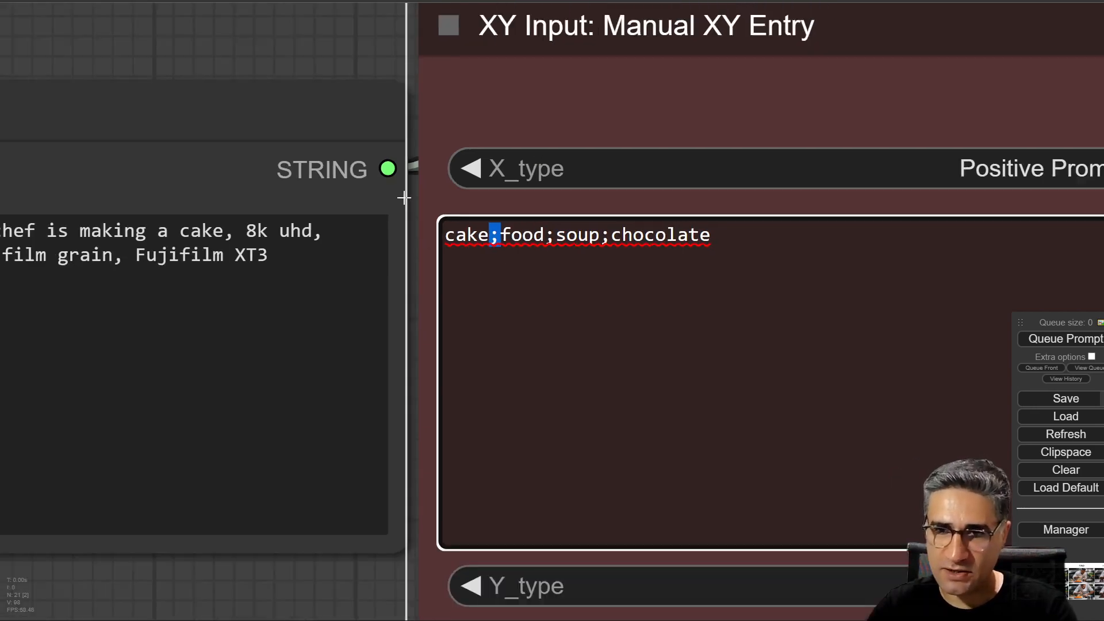
left_click_drag(953, 240, 379, 325)
scroll(394, 325, "down", 6)
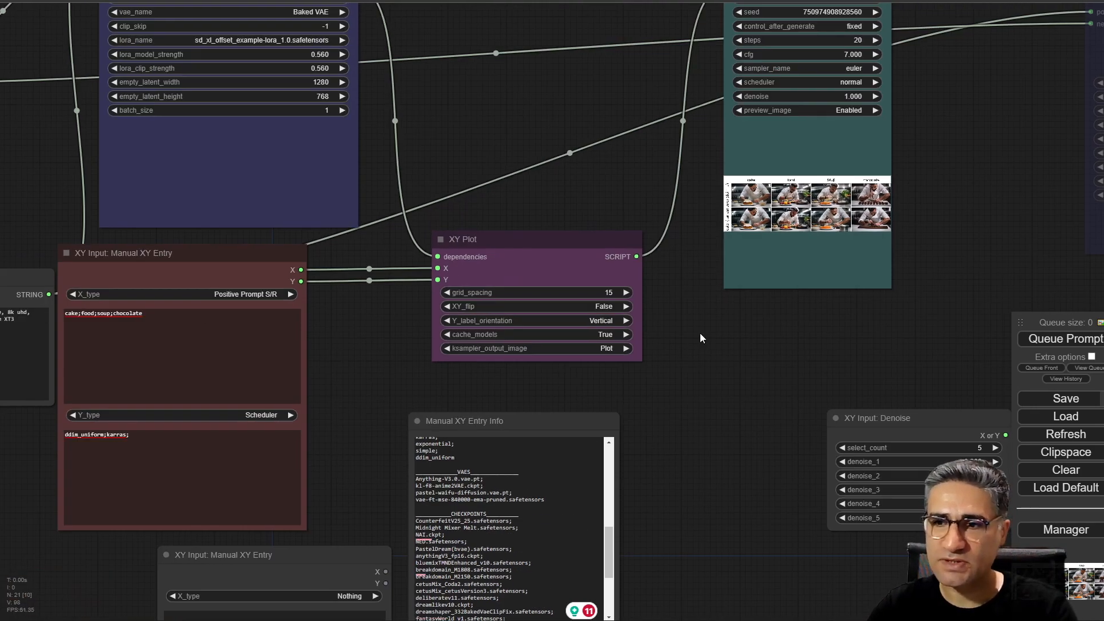
left_click_drag(699, 332, 320, 380)
scroll(412, 243, "up", 12)
scroll(509, 203, "up", 11)
scroll(768, 206, "down", 4)
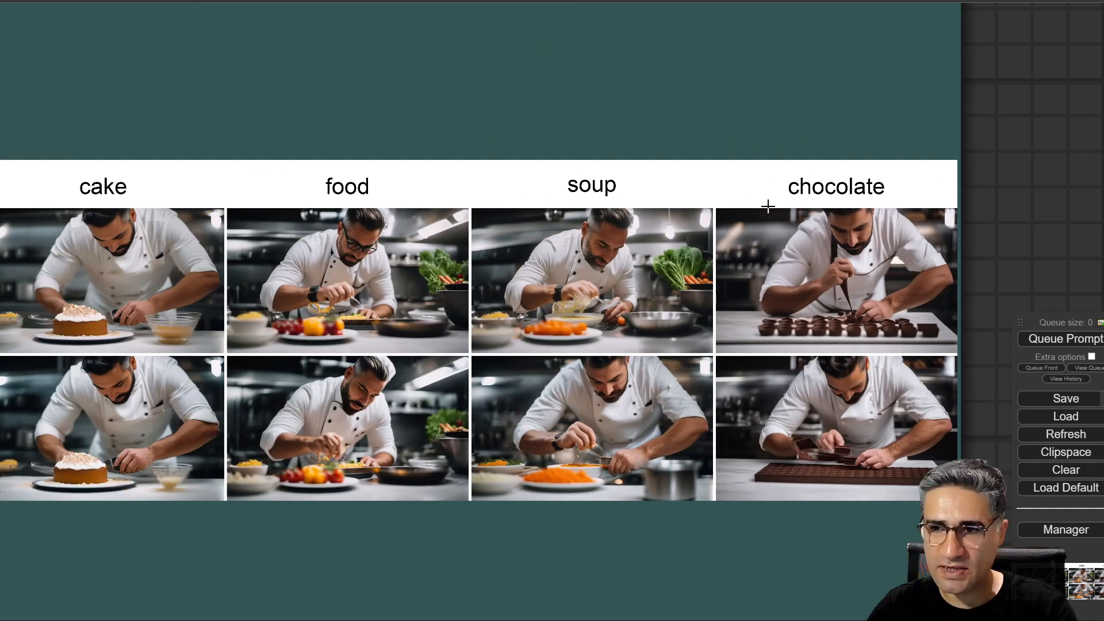
left_click_drag(1011, 168, 1103, 86)
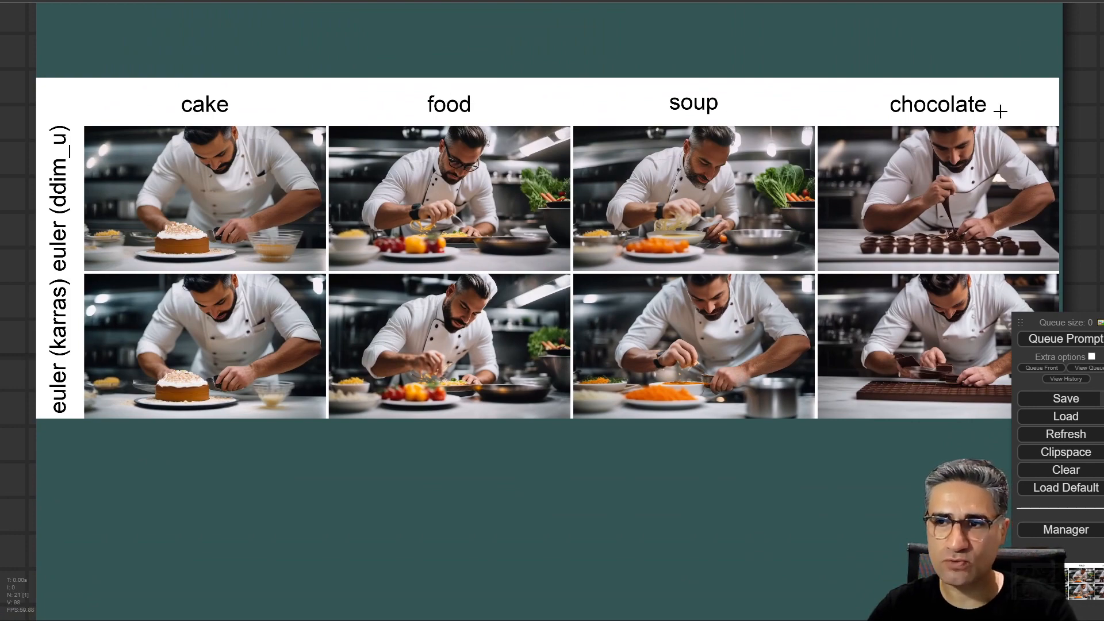
scroll(845, 188, "down", 14)
left_click_drag(520, 439, 1024, 287)
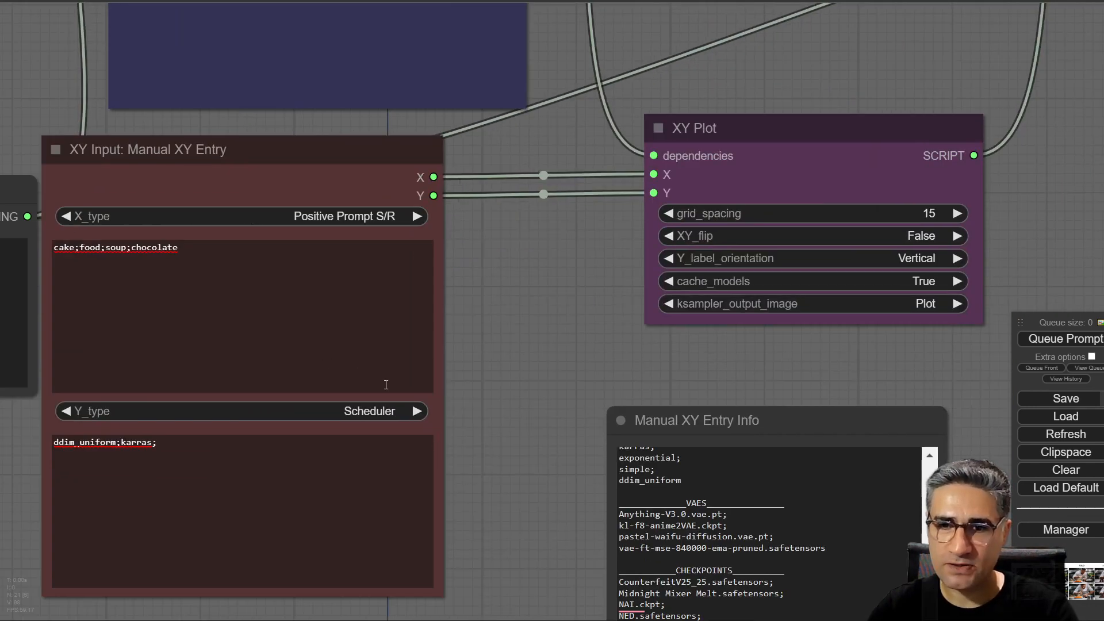
left_click_drag(681, 338, 1064, 217)
scroll(495, 105, "up", 5)
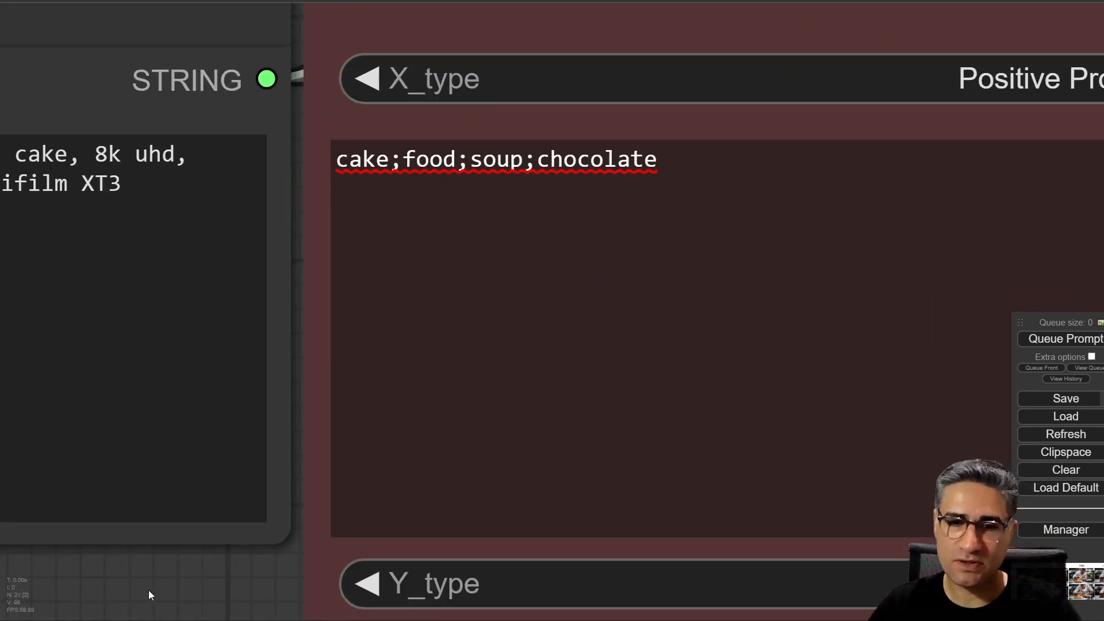
Reposition the Primitive node beside the red Manual XY Entry node and highlight "cake" in its positive prompt.
left_click_drag(148, 594, 488, 496)
scroll(480, 424, "down", 2)
left_click_drag(196, 434, 444, 486)
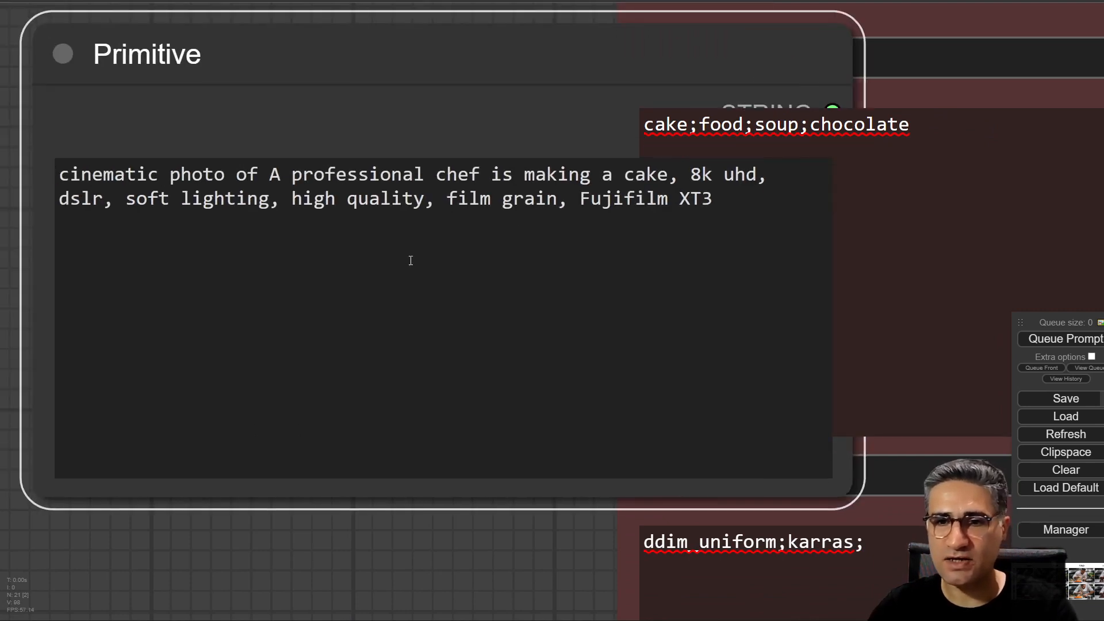
left_click_drag(598, 403, 534, 409)
left_click(368, 536)
scroll(477, 558, "down", 4)
left_click_drag(565, 238, 374, 222)
left_click_drag(385, 113, 517, 60)
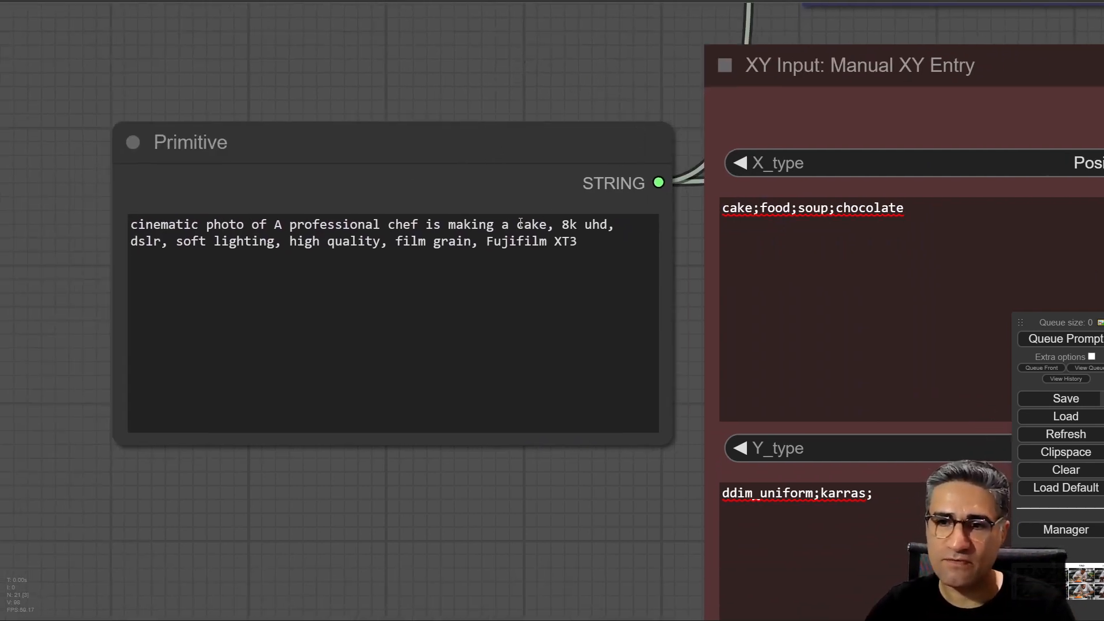
left_click_drag(517, 225, 547, 225)
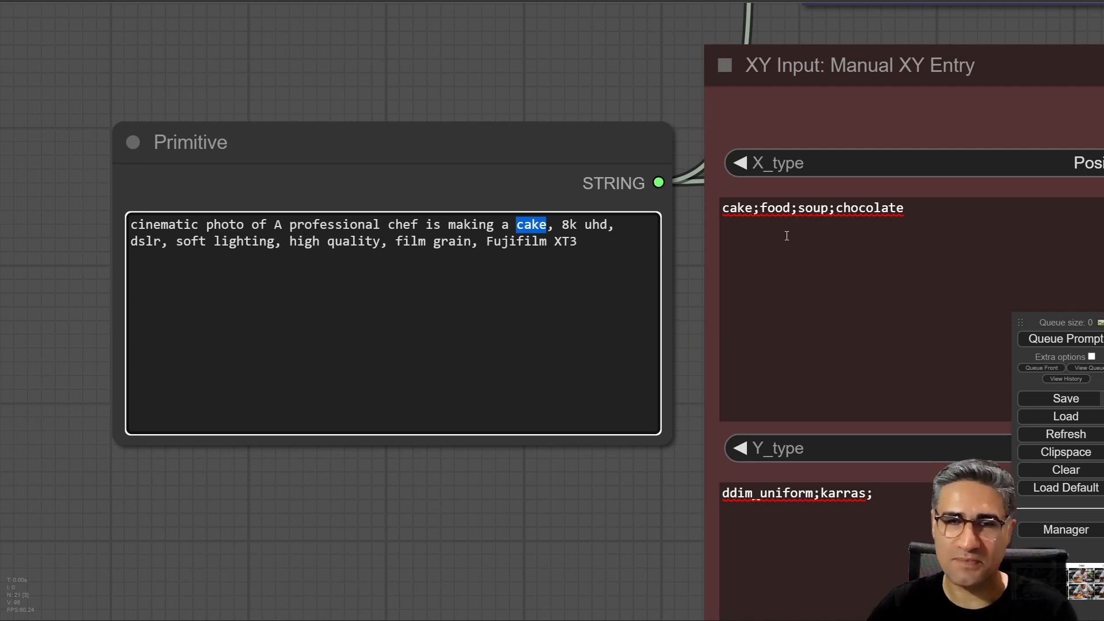
Review the red Manual XY Entry node's Y_type and the scheduler values entered beneath it.
left_click_drag(433, 479, 69, 443)
left_click_drag(943, 327, 943, 196)
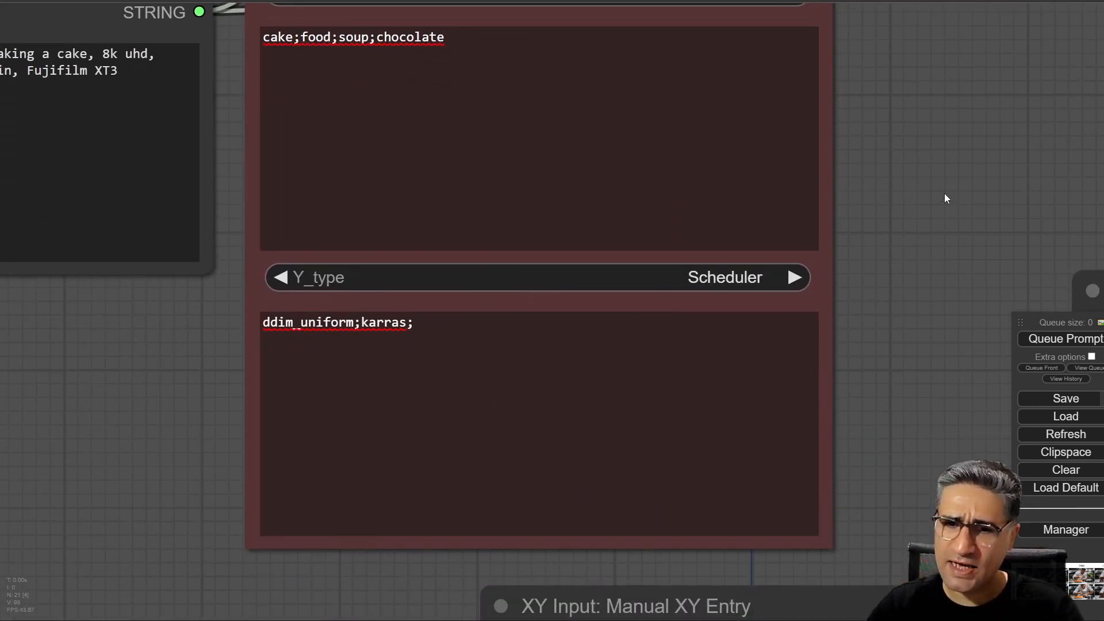
scroll(801, 272, "up", 5)
scroll(658, 305, "down", 4)
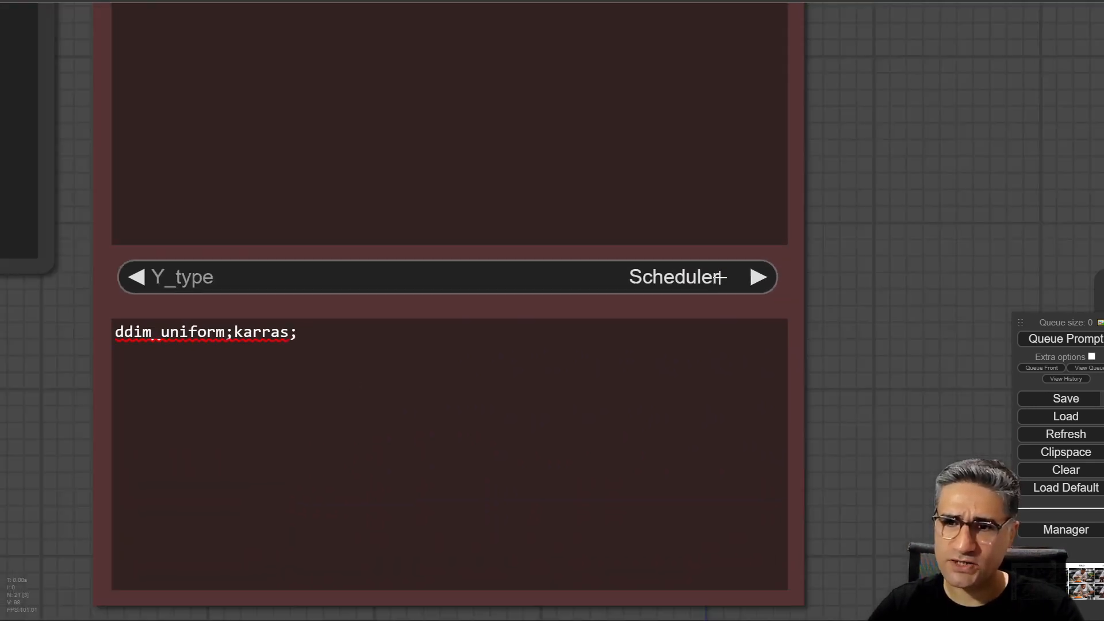
scroll(626, 279, "down", 2)
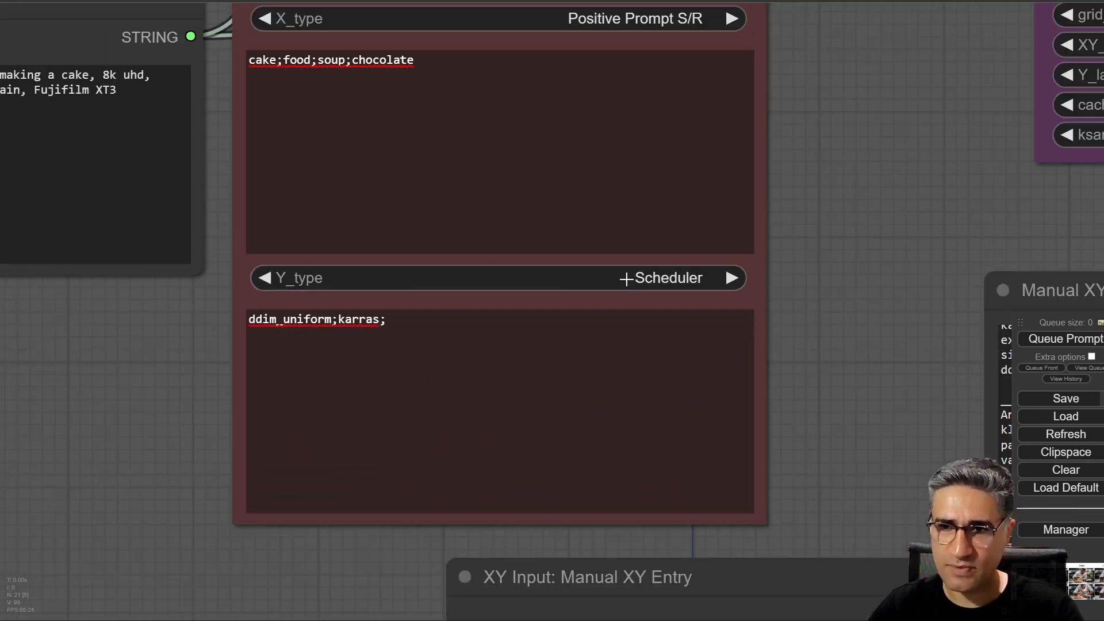
Examine the row labels of the plotted image grid to match them with the entered scheduler values.
left_click_drag(924, 98, 456, 442)
scroll(474, 352, "down", 5)
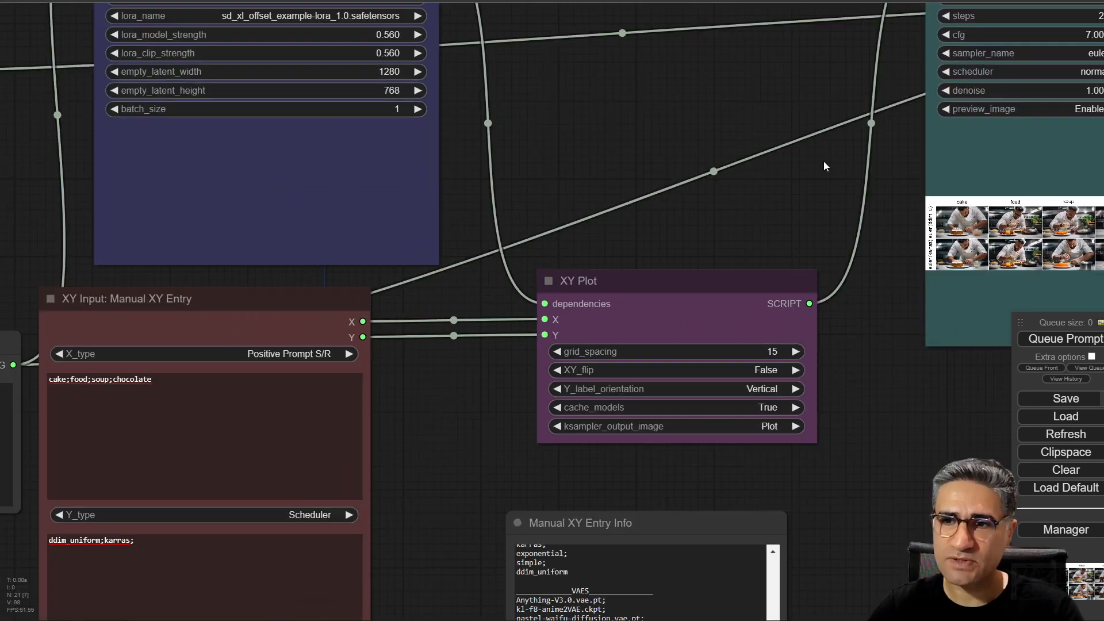
left_click_drag(766, 193, 217, 170)
scroll(496, 244, "up", 10)
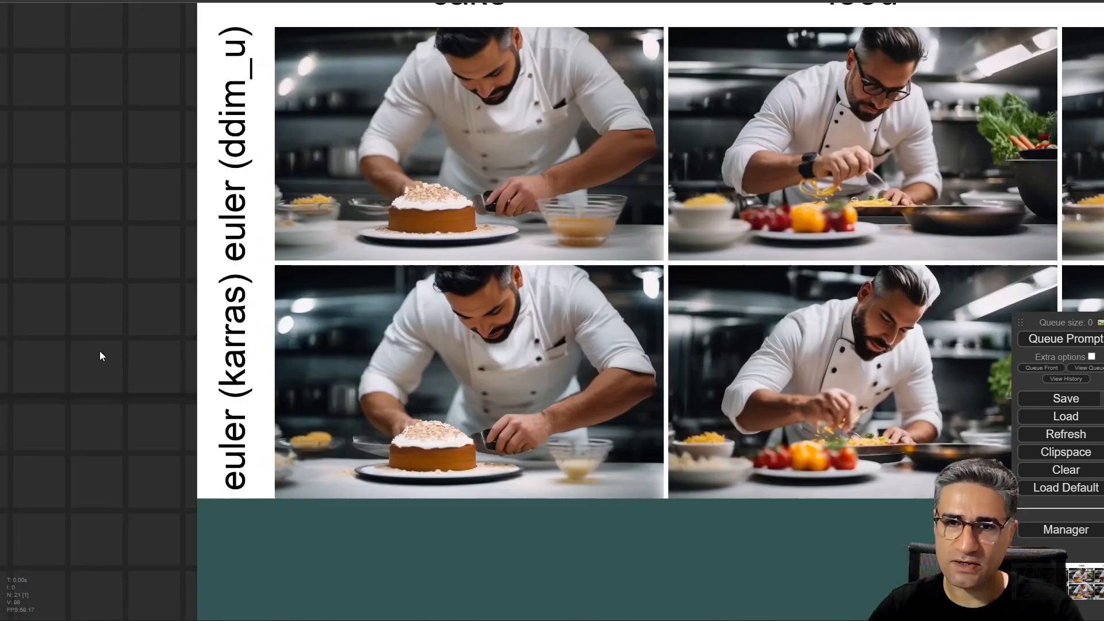
left_click_drag(99, 351, 101, 369)
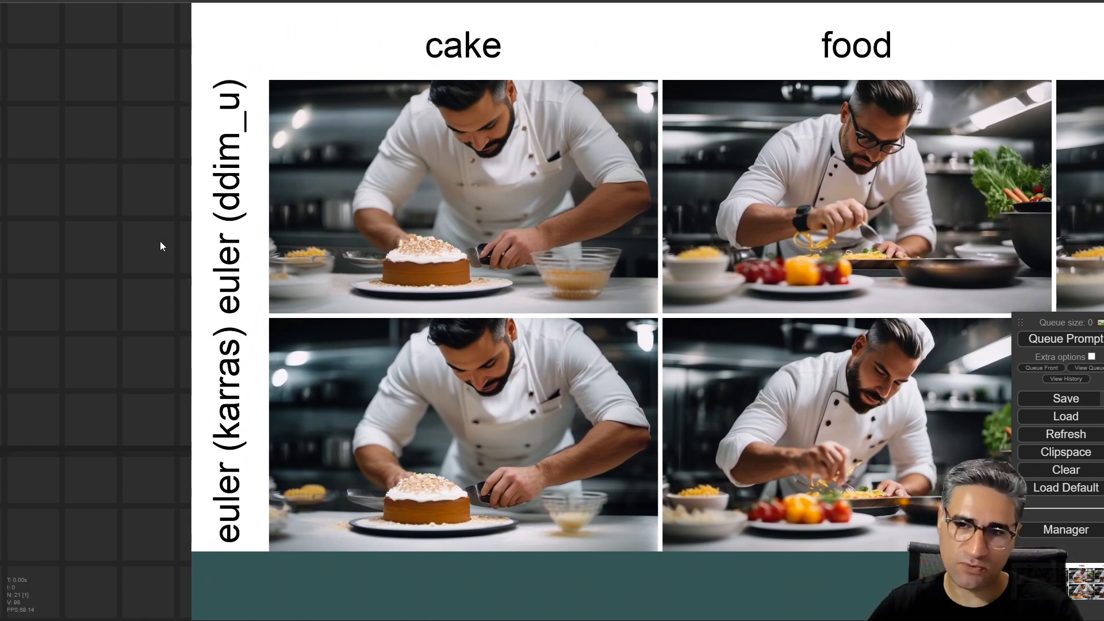
left_click_drag(144, 275, 58, 172)
scroll(305, 251, "down", 3)
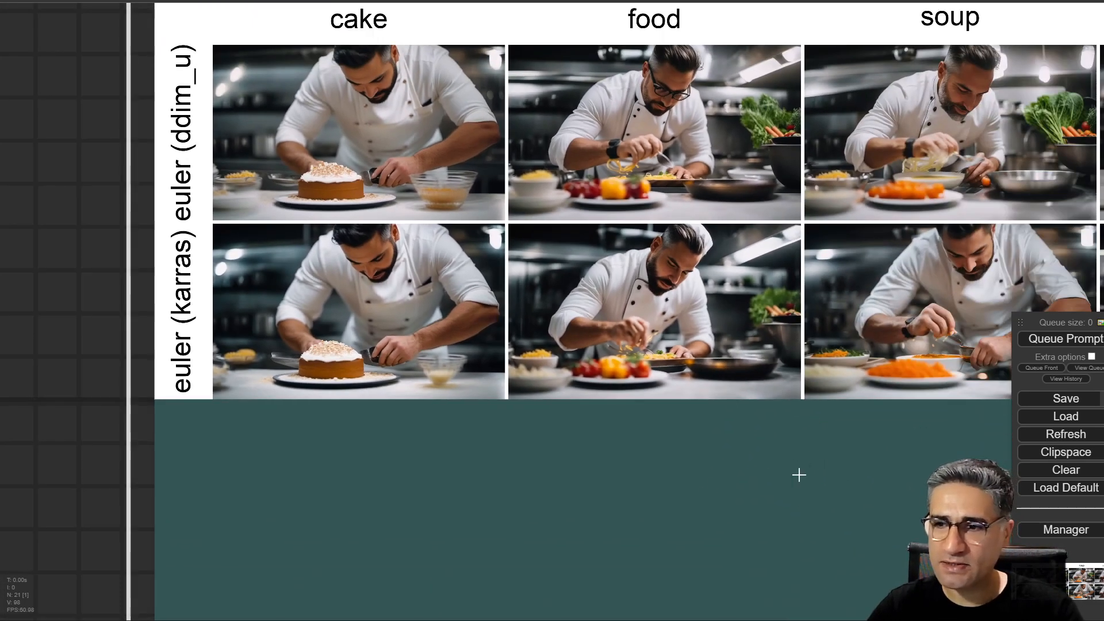
left_click_drag(777, 371, 457, 367)
scroll(488, 209, "down", 4)
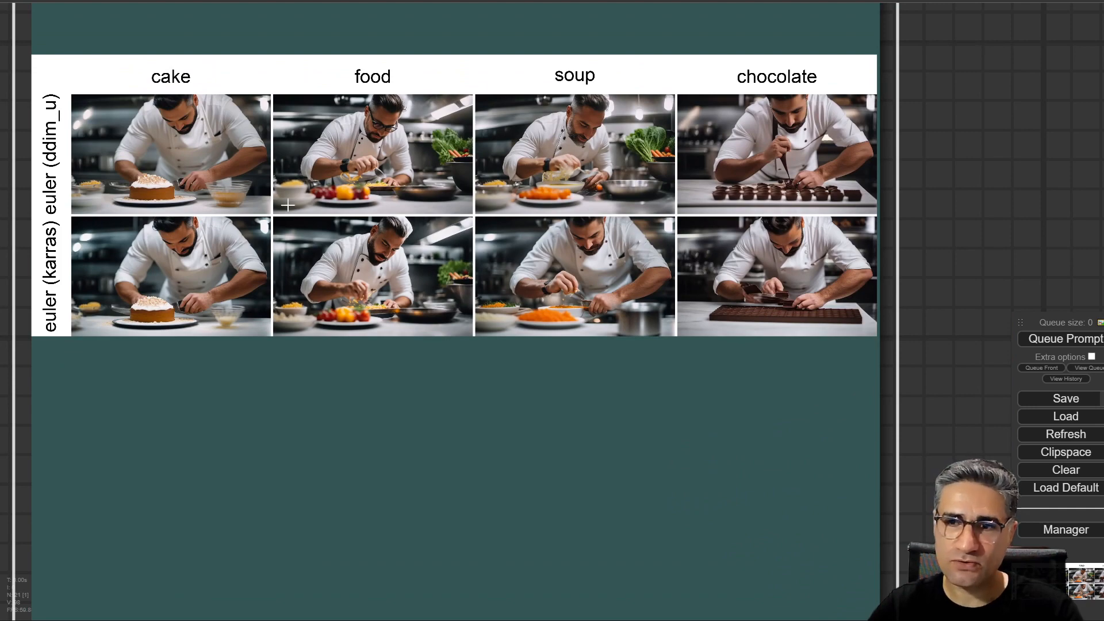
Compare the ddim_uniform and karras rows of the image grid for the cake, food, soup and chocolate columns.
left_click_drag(43, 142, 223, 199)
scroll(223, 199, "up", 6)
scroll(246, 208, "up", 1)
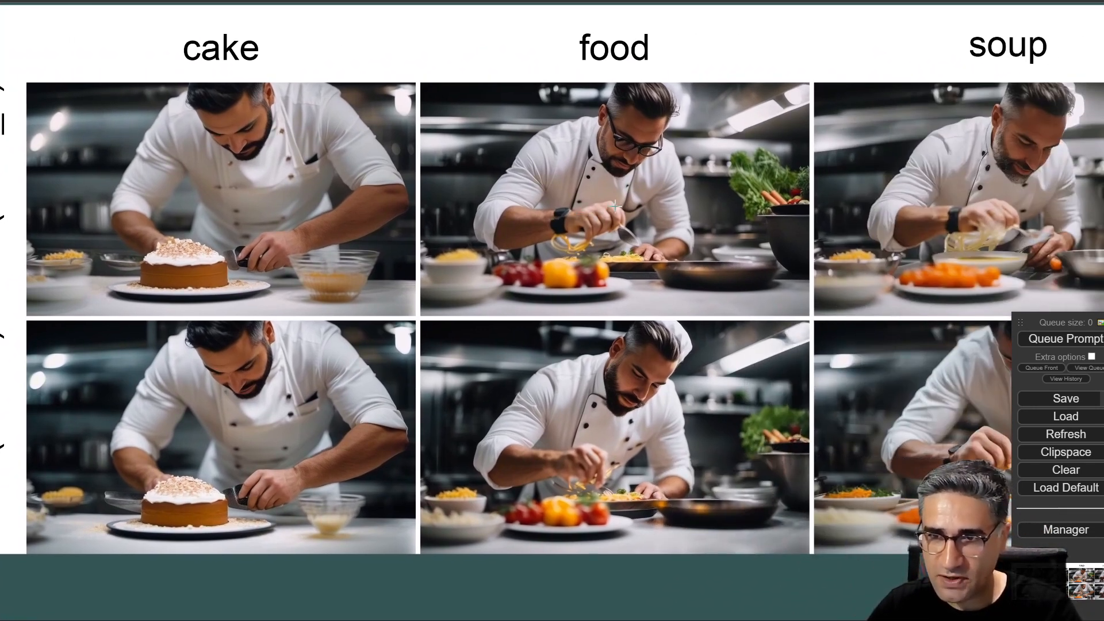
scroll(243, 216, "down", 2)
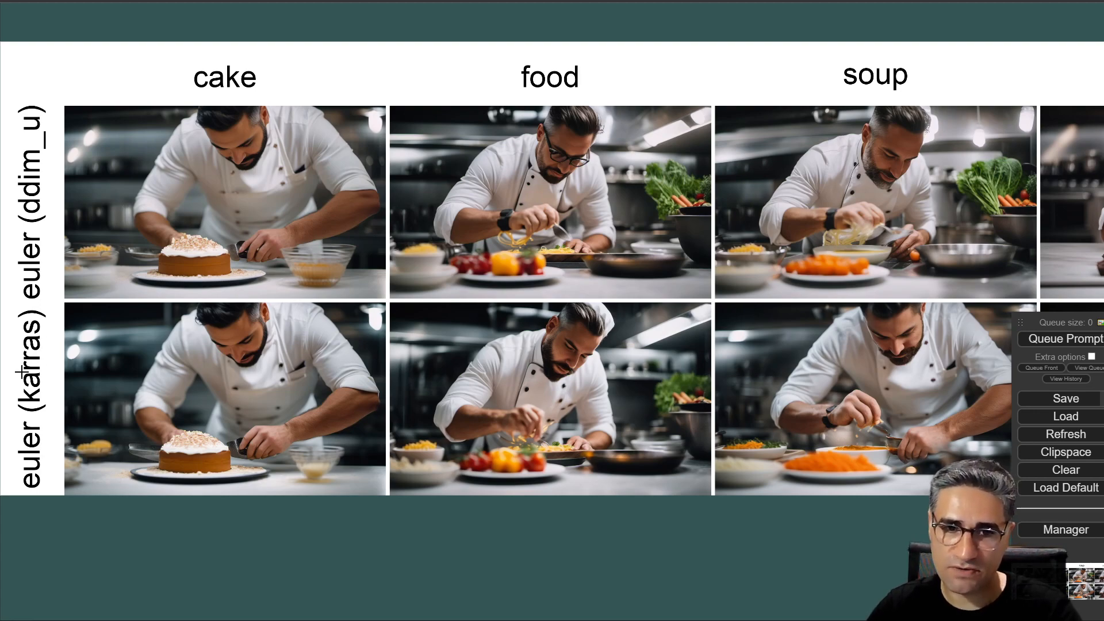
scroll(226, 437, "up", 2)
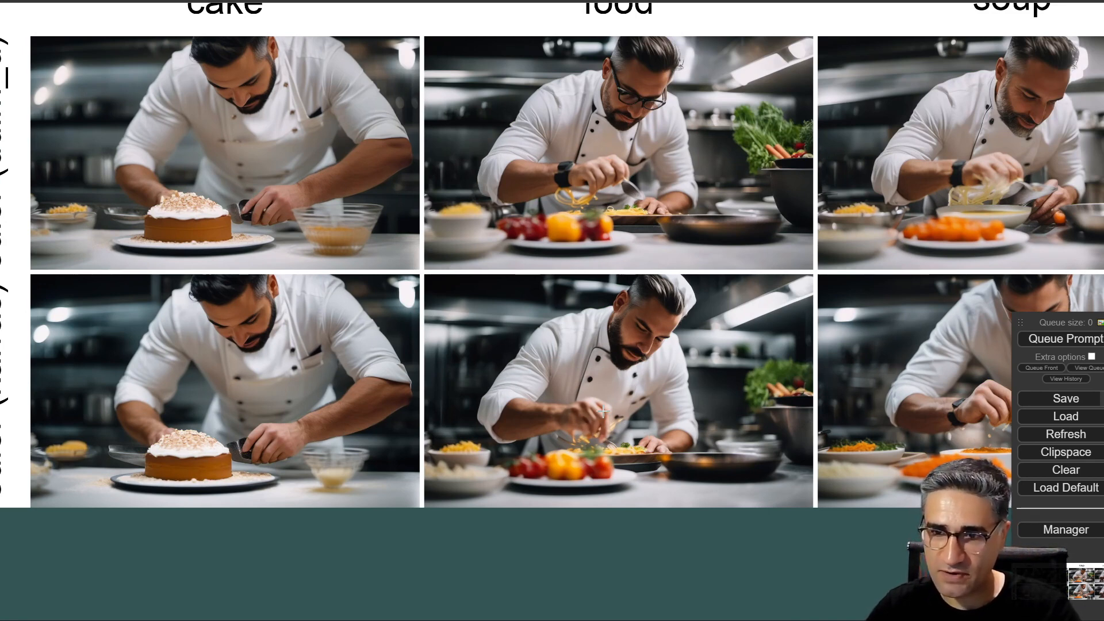
left_click_drag(832, 392, 320, 399)
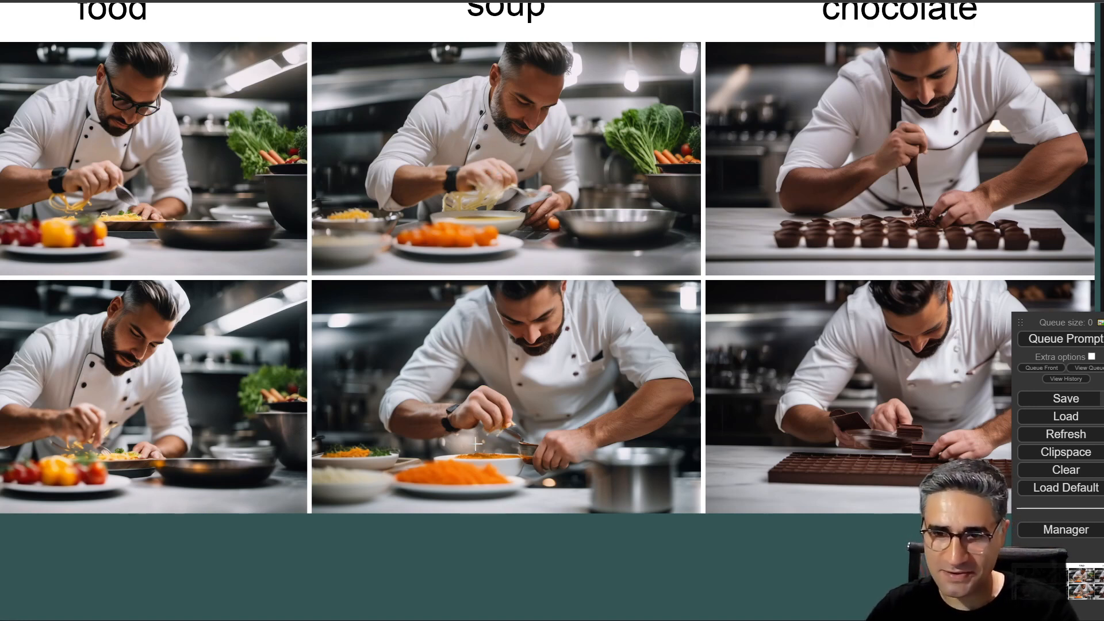
left_click_drag(750, 402, 454, 409)
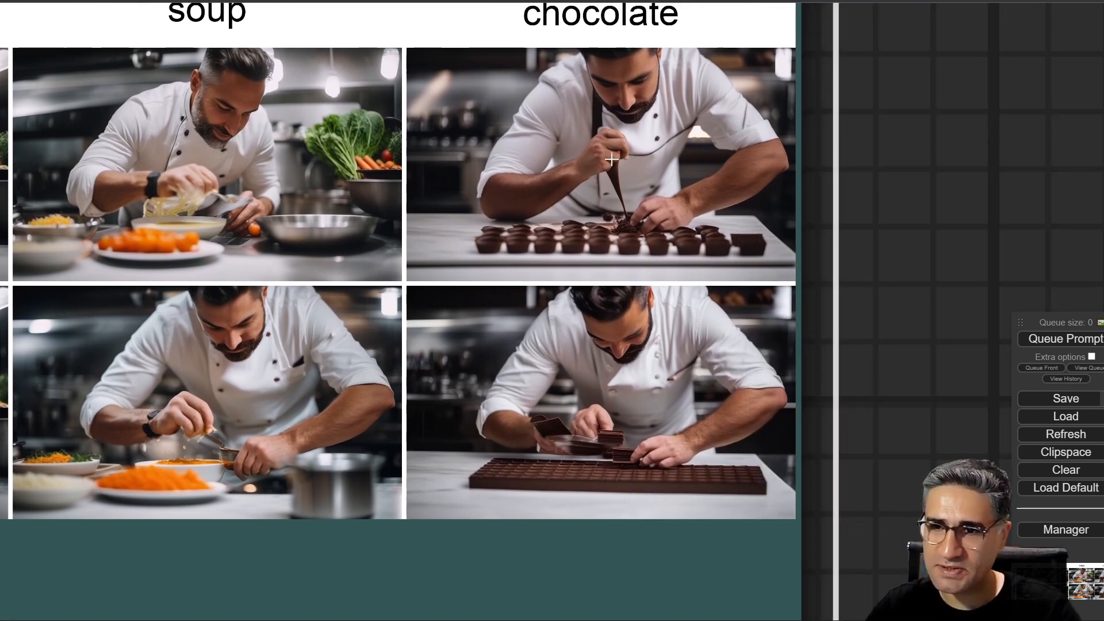
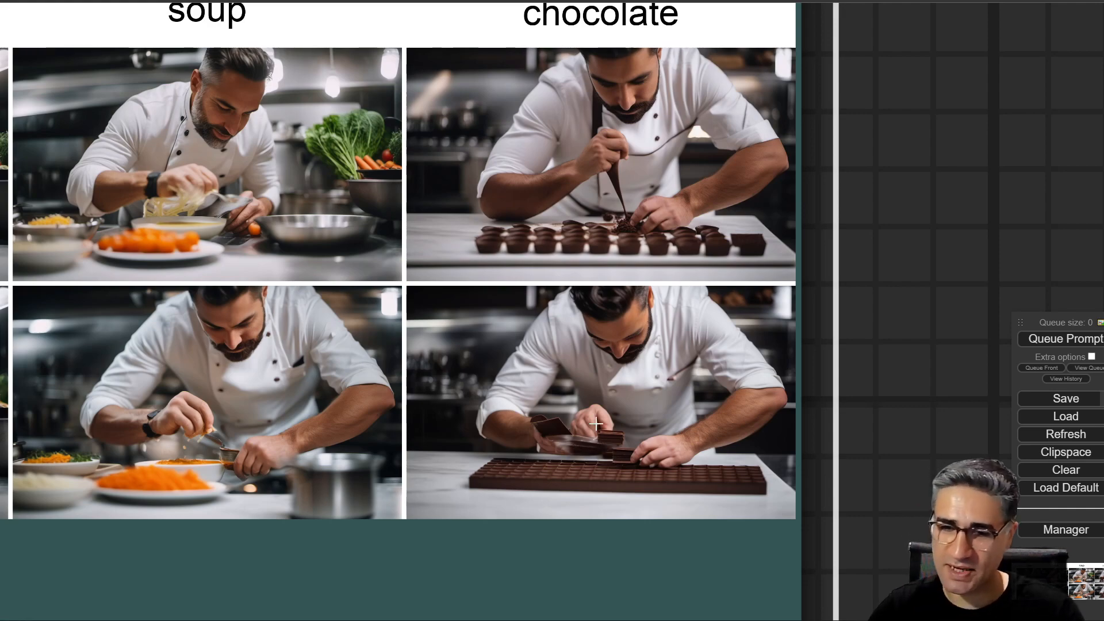
scroll(598, 421, "down", 5)
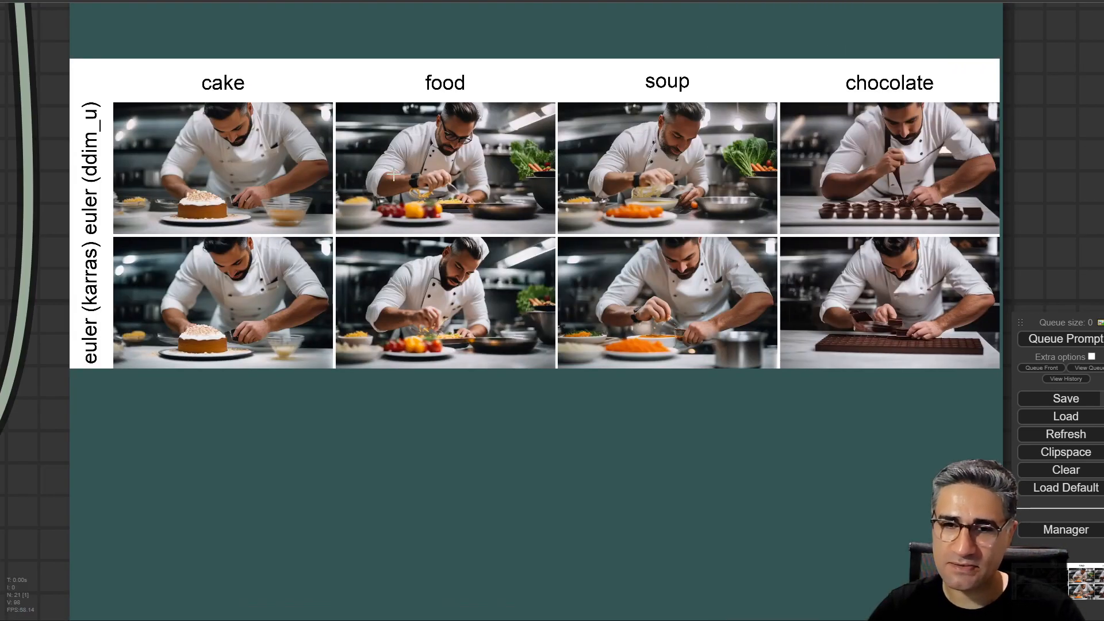
scroll(81, 182, "up", 6)
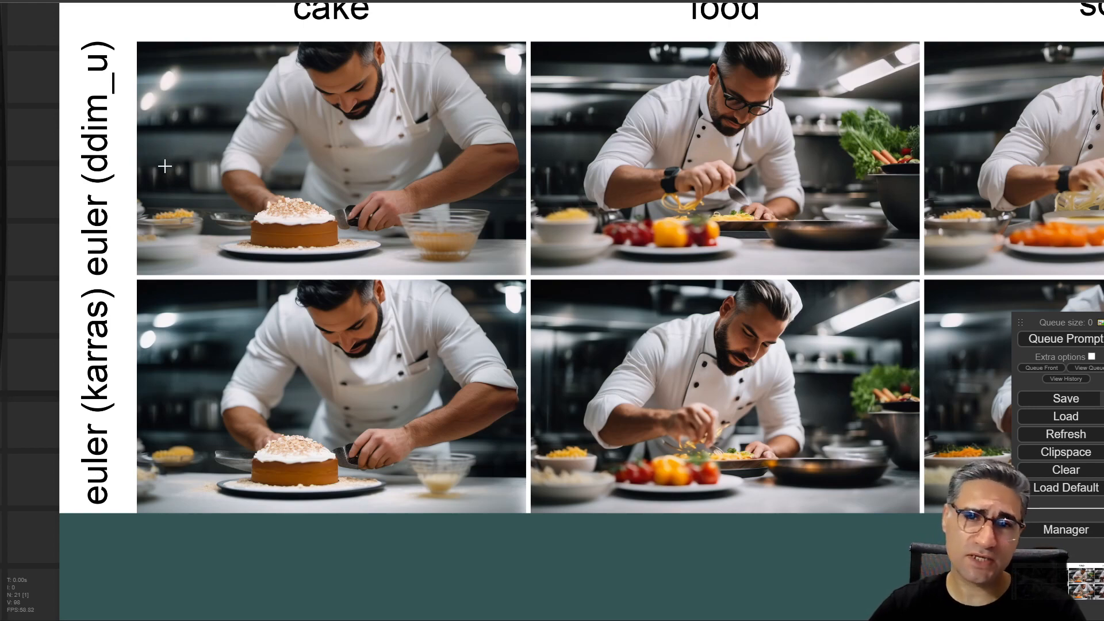
scroll(165, 166, "down", 3)
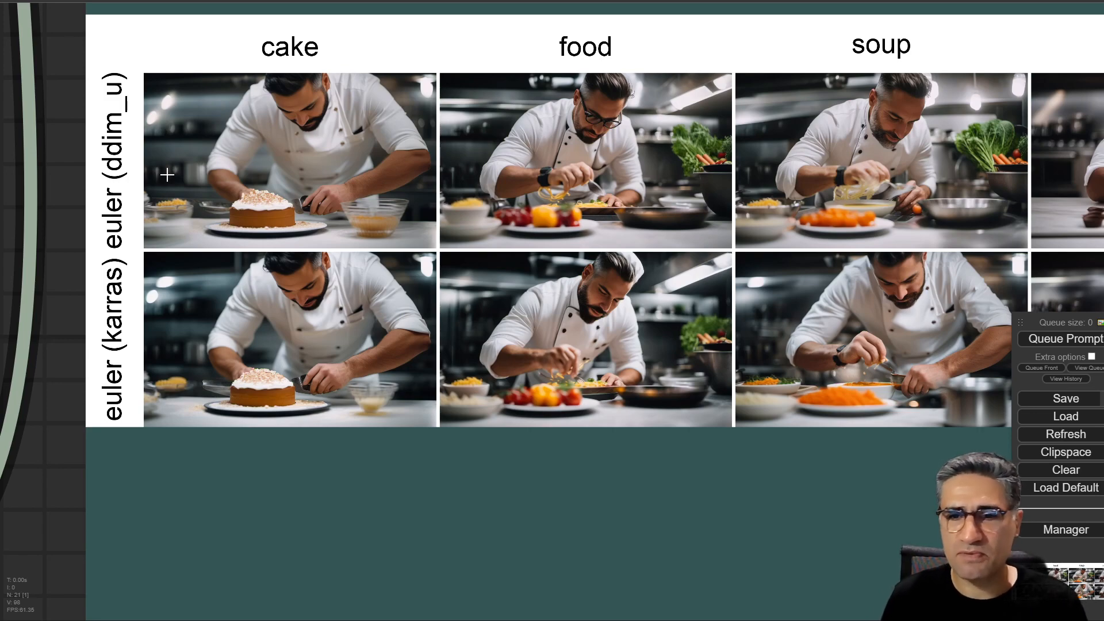
scroll(167, 174, "down", 2)
Return from the image grid to the red Manual XY Entry node and review its X and Y settings.
scroll(661, 275, "down", 8)
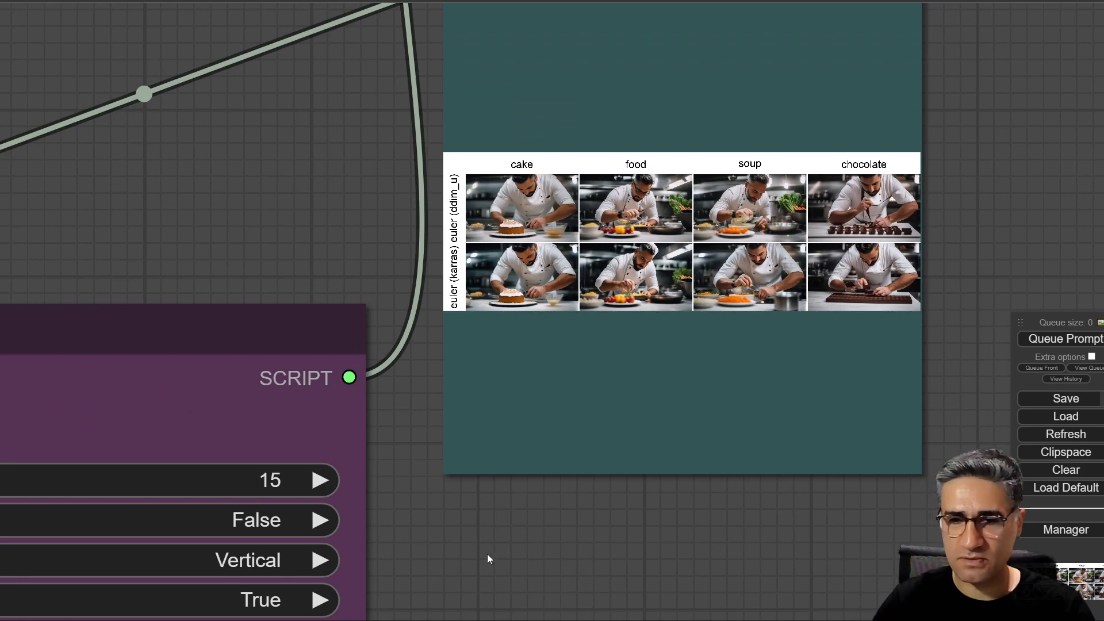
left_click_drag(488, 554, 734, 387)
scroll(734, 387, "down", 5)
left_click_drag(165, 475, 607, 326)
scroll(607, 326, "down", 6)
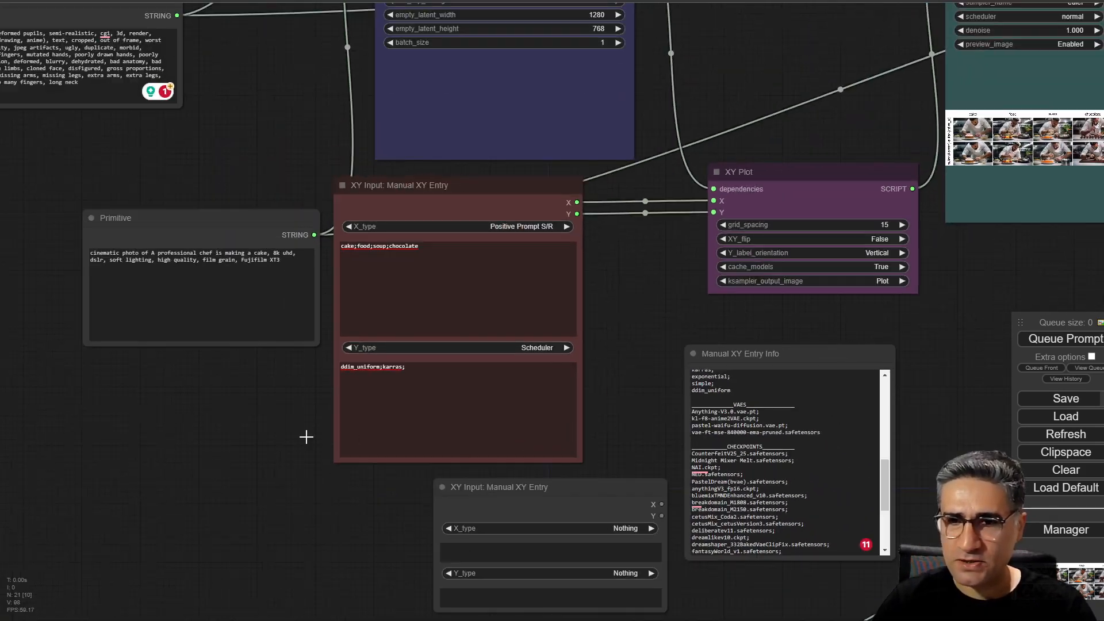
left_click_drag(305, 436, 133, 410)
scroll(317, 192, "up", 4)
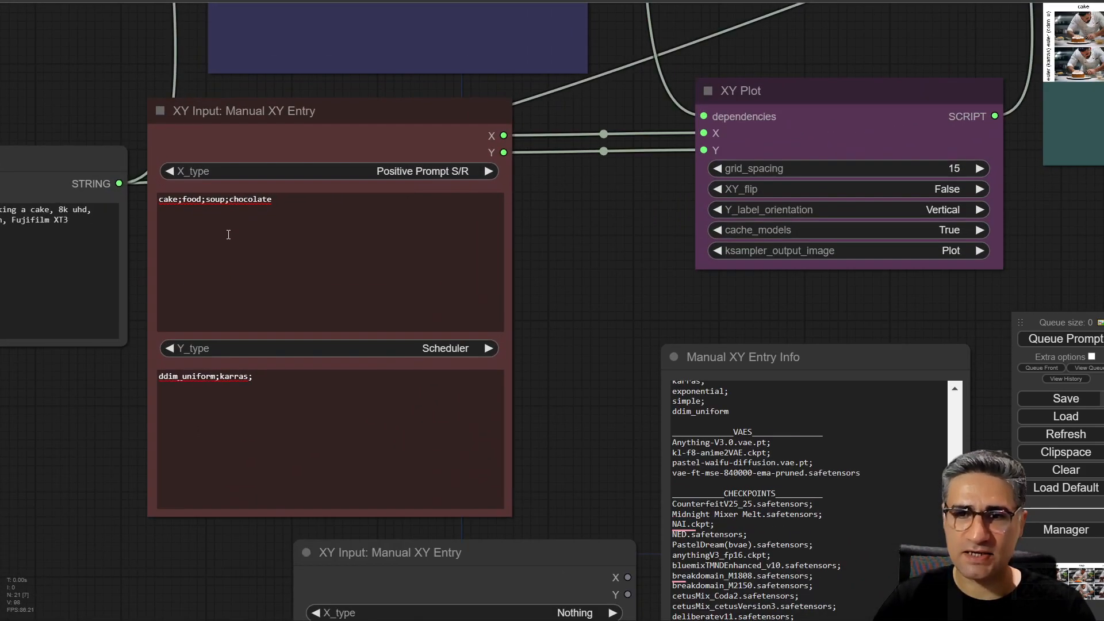
Set the Y_type of the red Manual XY Entry node to Steps.
scroll(143, 418, "up", 5)
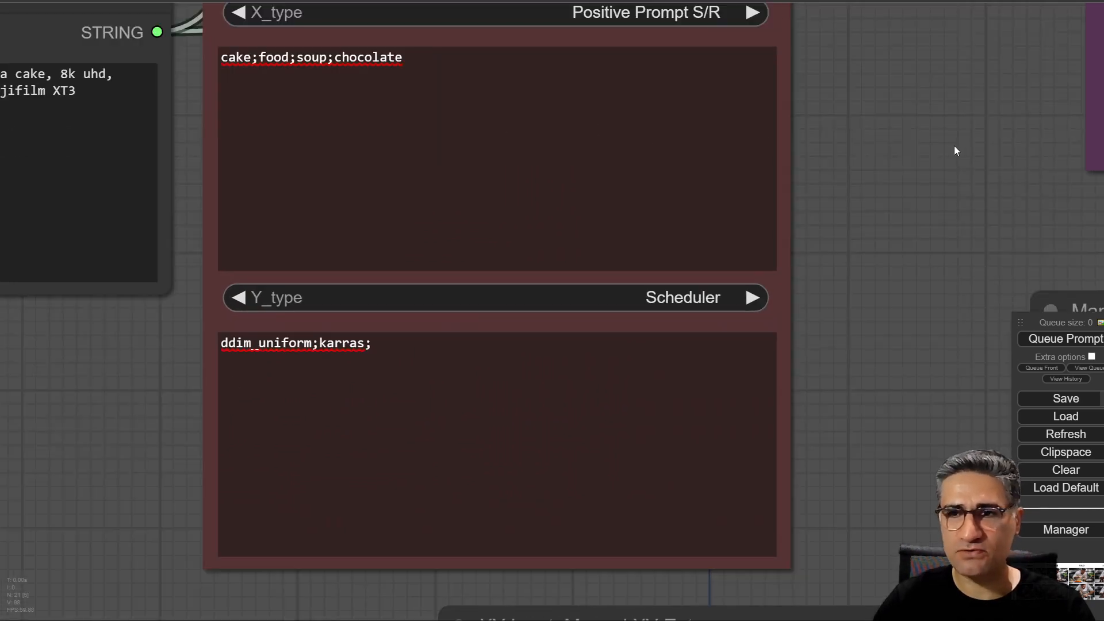
left_click_drag(873, 113, 555, 285)
scroll(646, 319, "down", 4)
left_click_drag(549, 323, 710, 186)
scroll(710, 187, "up", 1)
scroll(552, 296, "up", 5)
left_click_drag(741, 265, 754, 242)
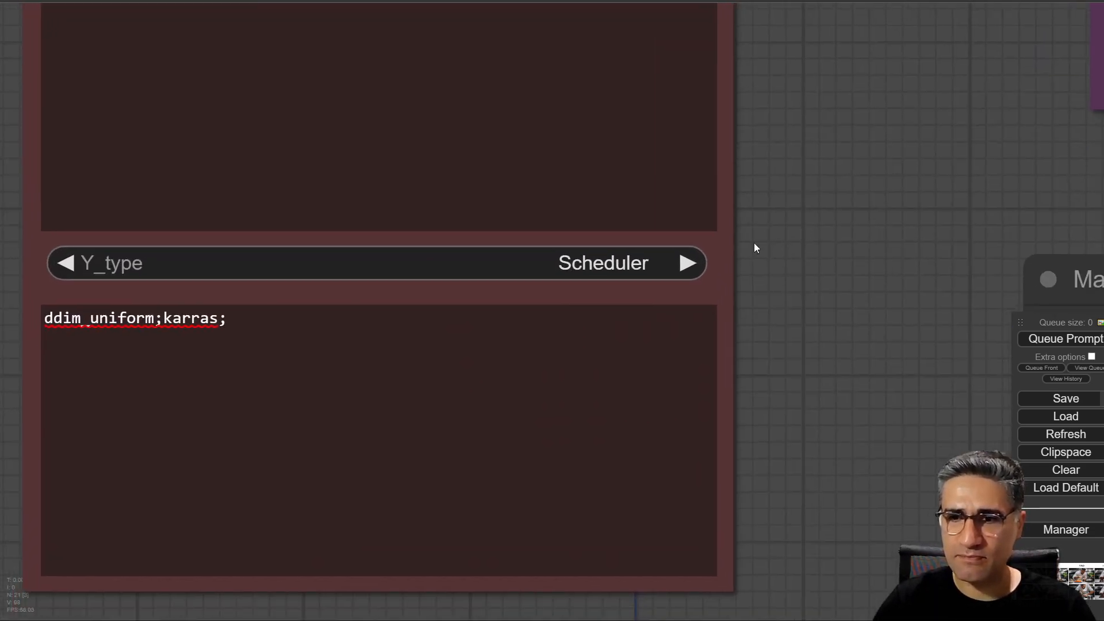
left_click(534, 264)
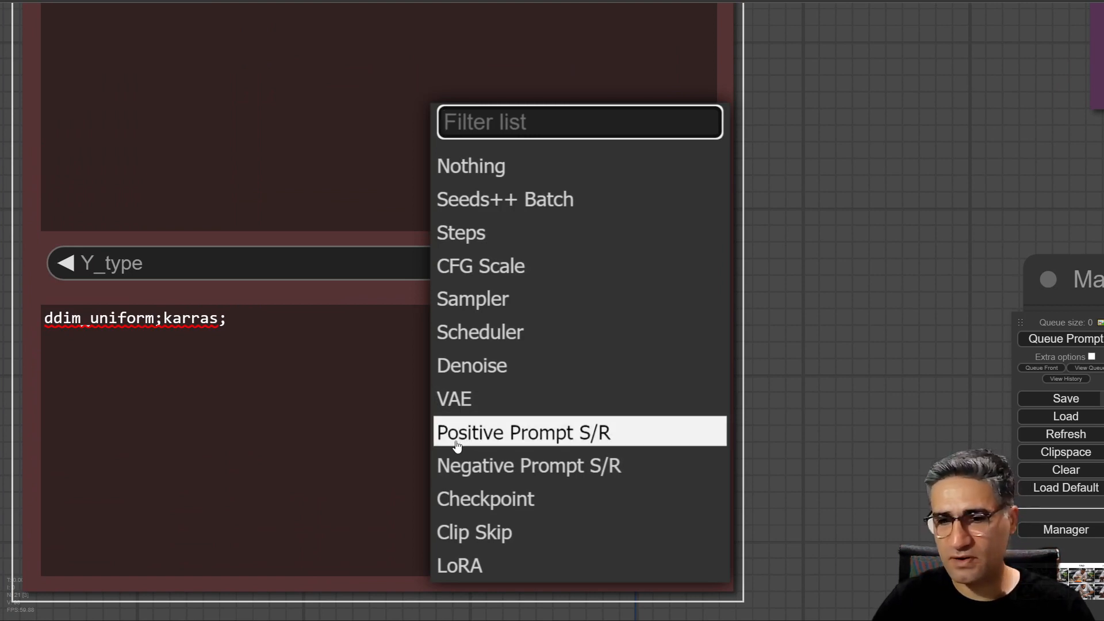
left_click(214, 382)
left_click(230, 273)
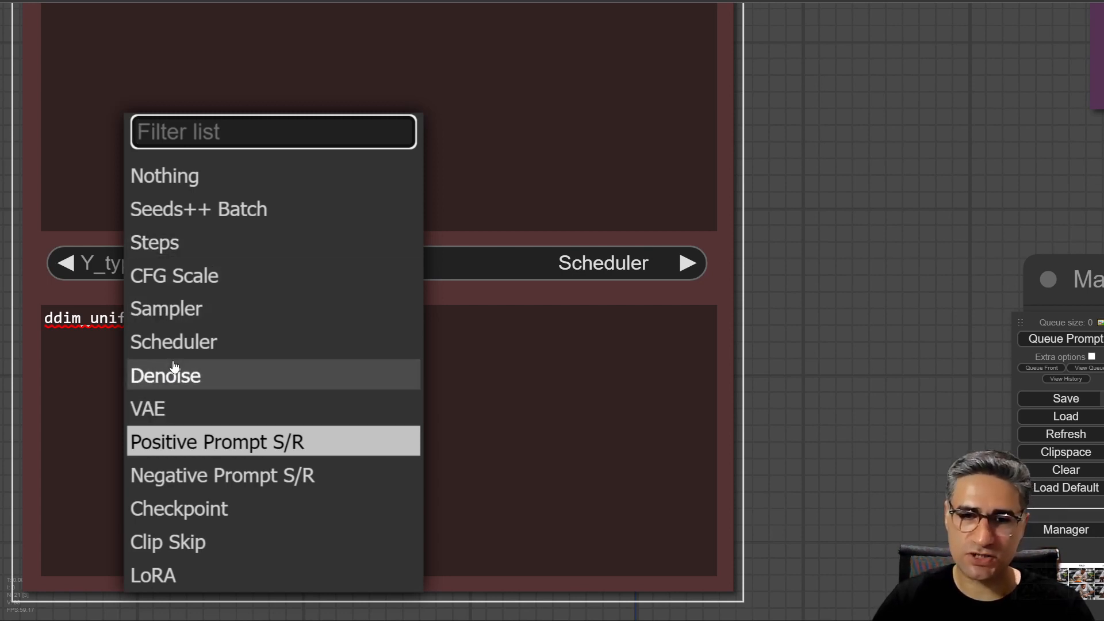
left_click(229, 253)
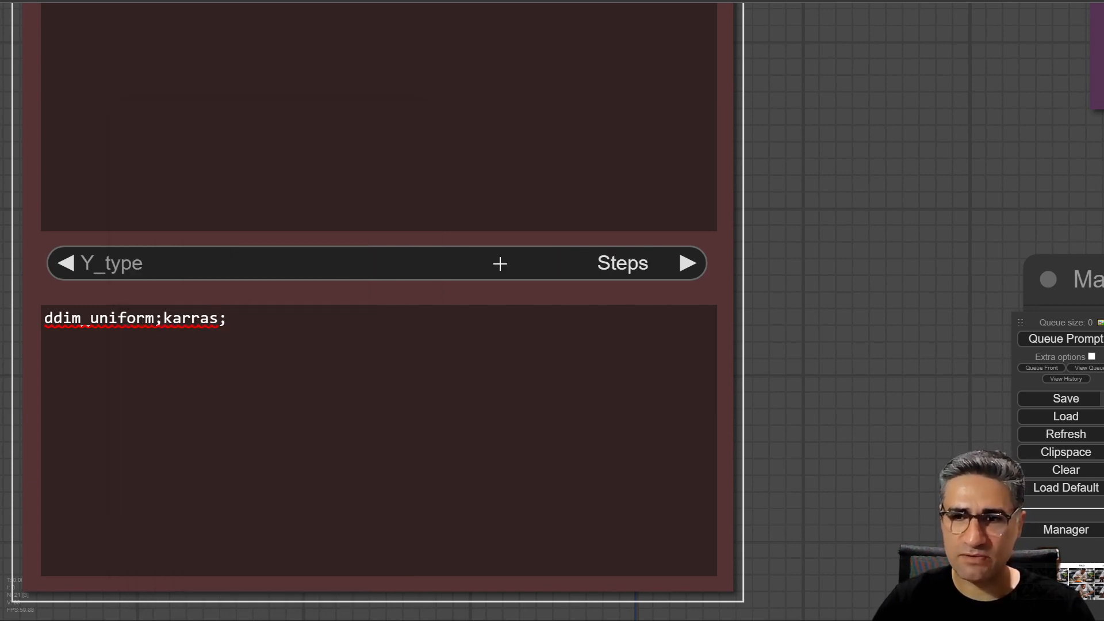
Review the syntax list in the Manual XY Entry Info node for how Steps and other type values are written.
scroll(592, 256, "down", 3)
left_click_drag(854, 403, 413, 230)
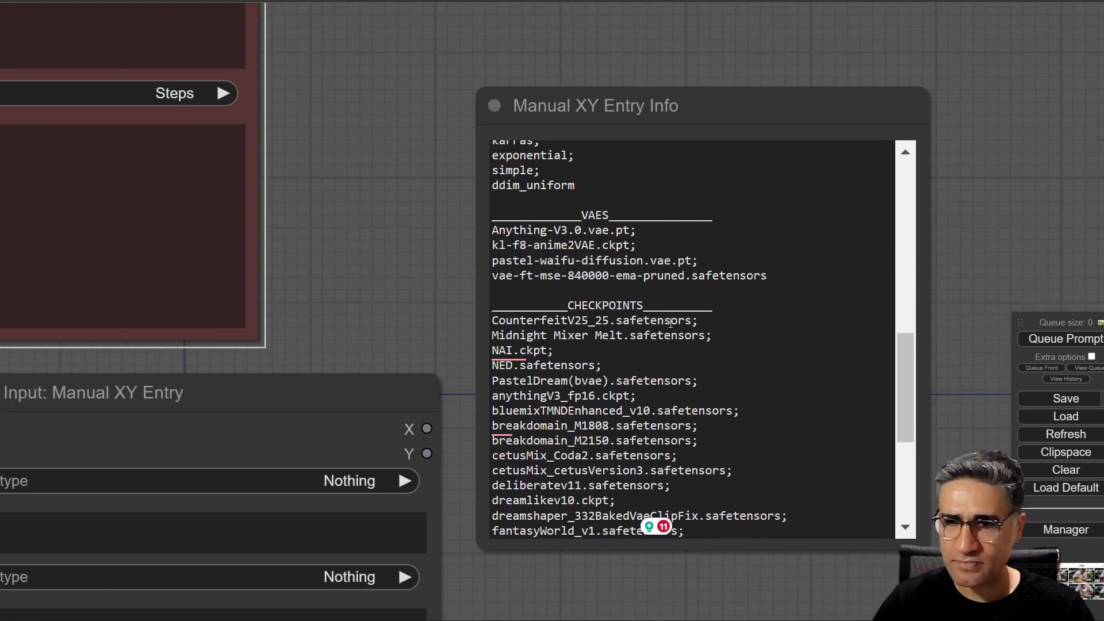
scroll(649, 326, "up", 10)
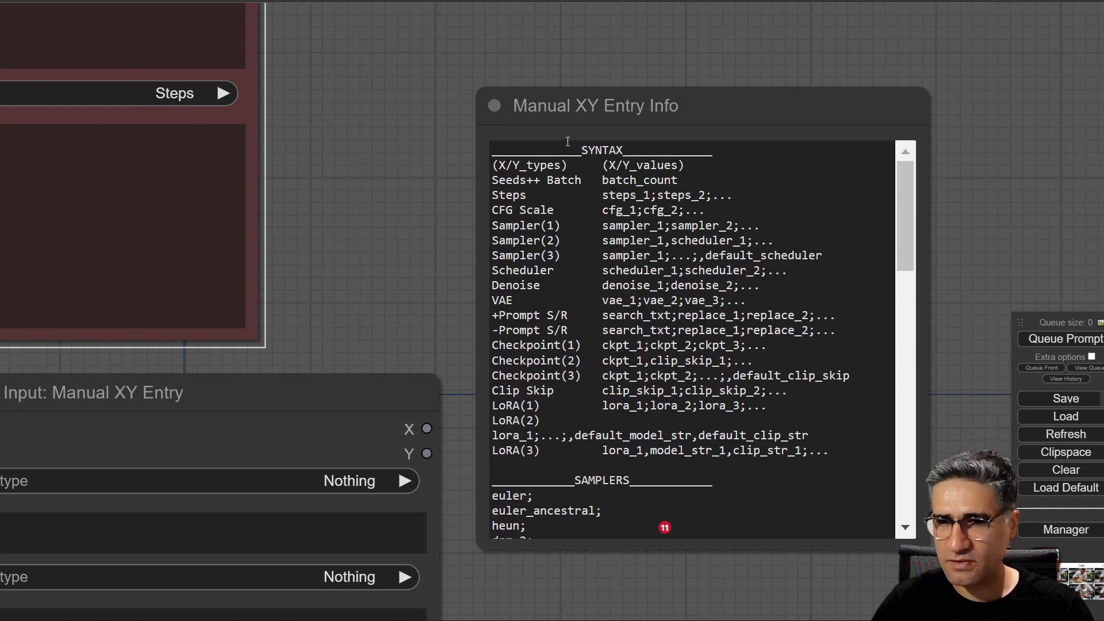
scroll(461, 186, "up", 6)
left_click_drag(431, 216, 163, 149)
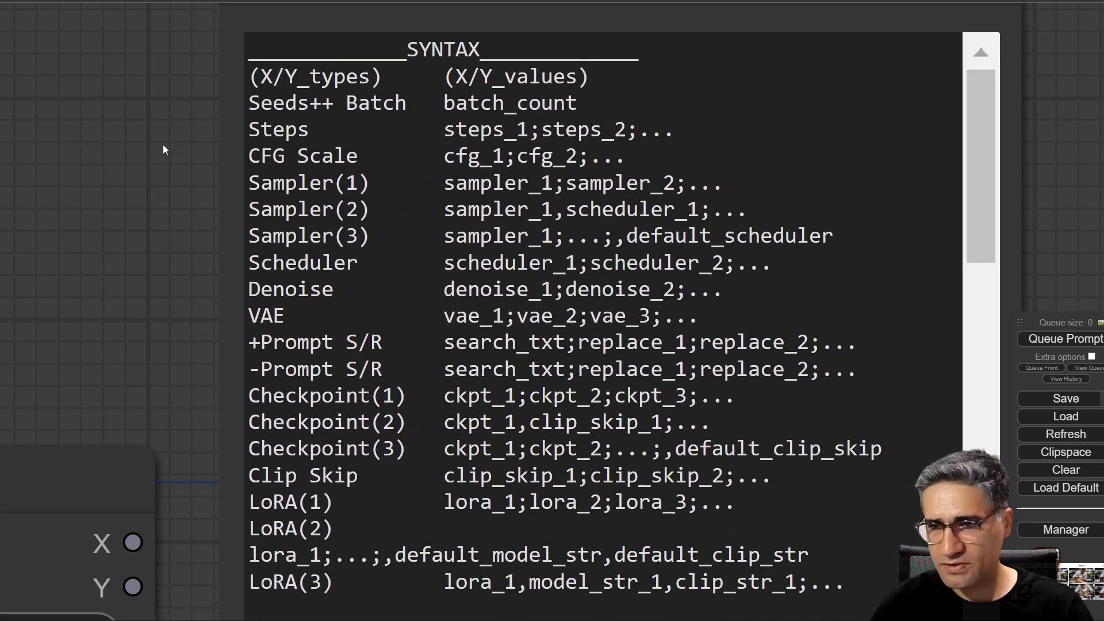
scroll(207, 166, "up", 1)
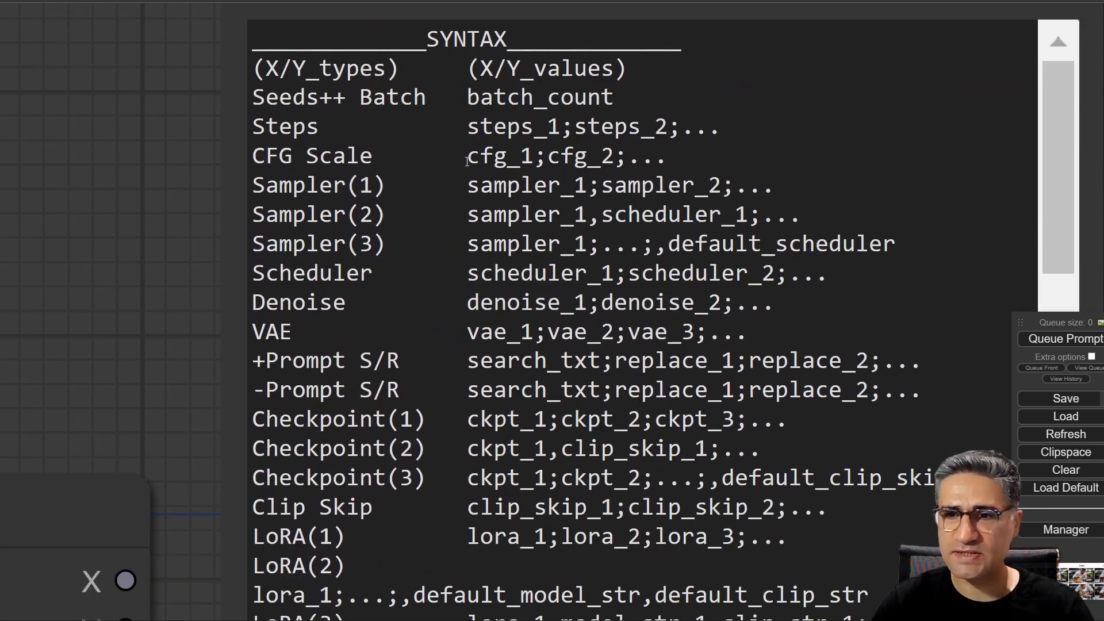
left_click_drag(467, 158, 363, 141)
scroll(363, 140, "down", 5)
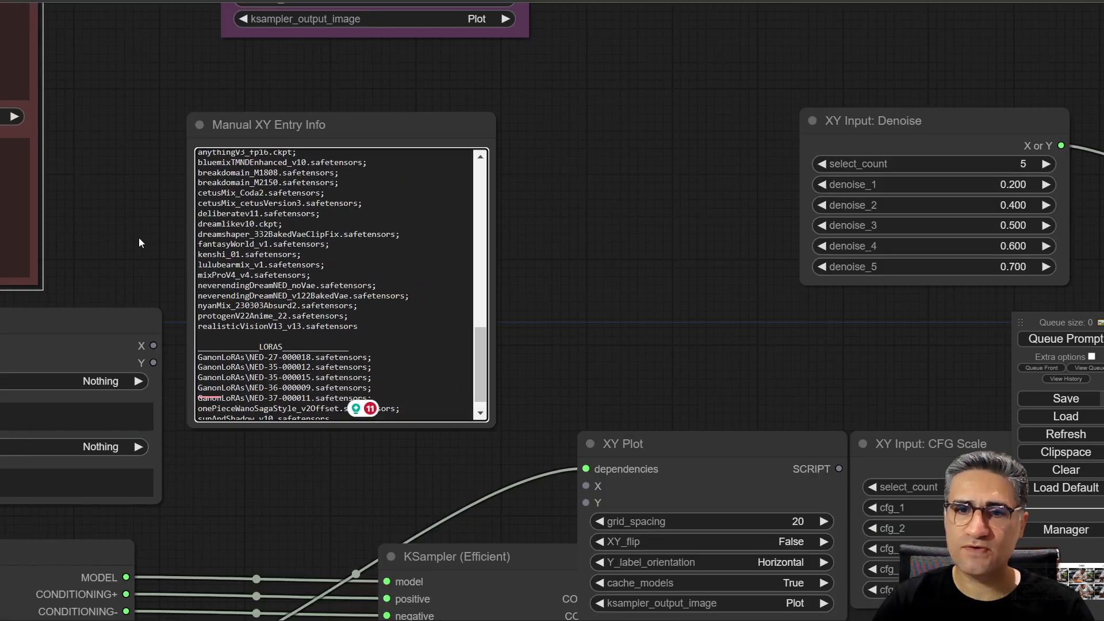
Check the steps setting of the Ksampler node as a reference for the Y values.
scroll(723, 292, "up", 3)
left_click_drag(777, 146, 431, 425)
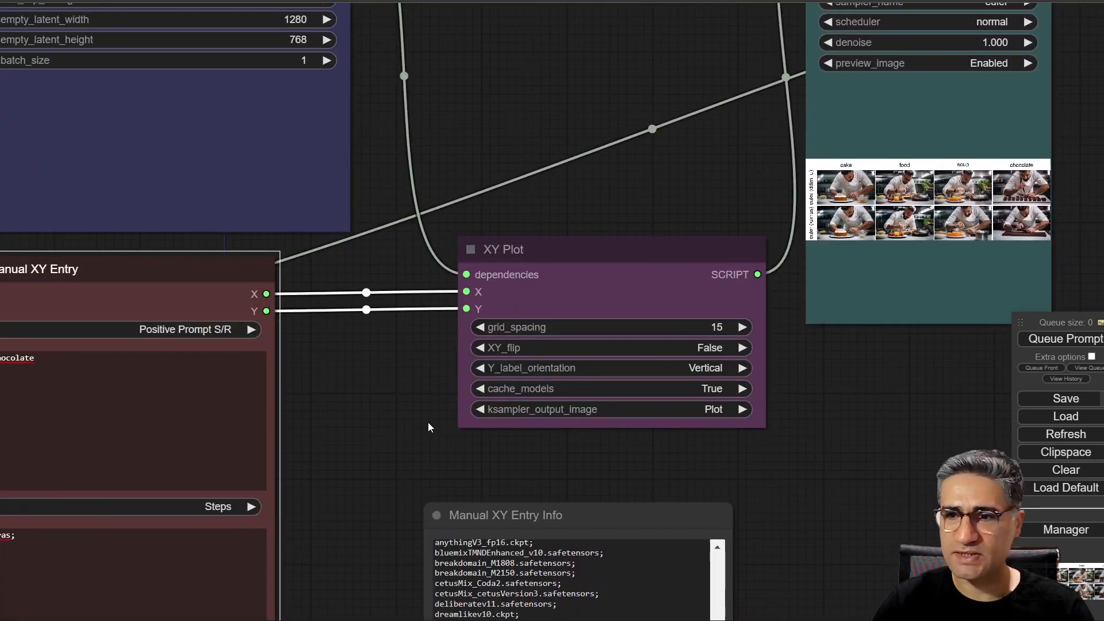
left_click_drag(529, 86, 776, 349)
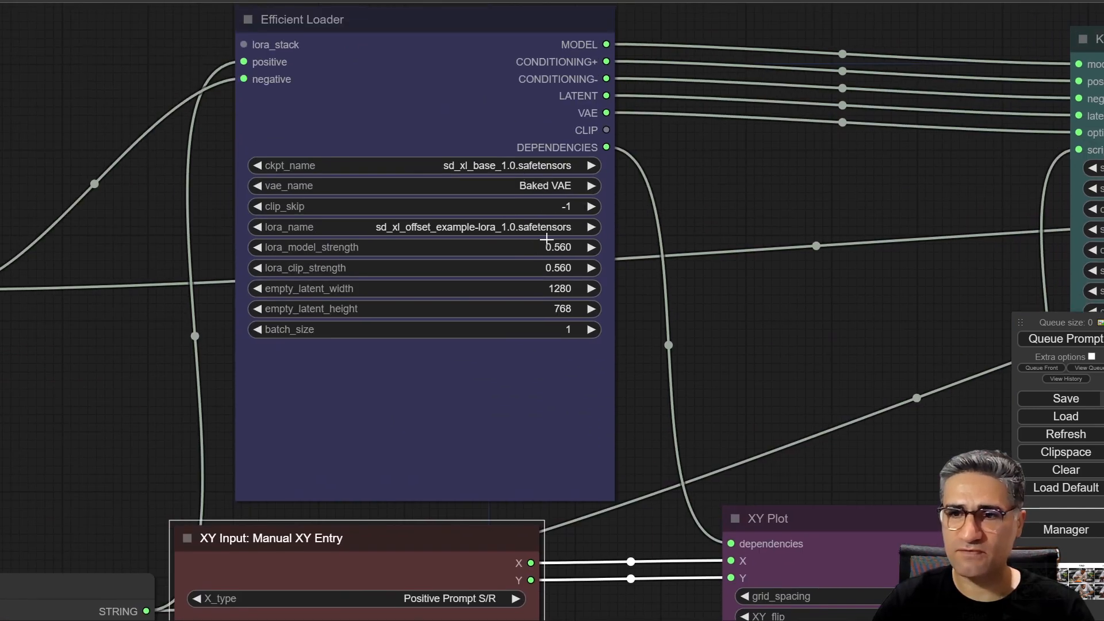
left_click_drag(713, 433, 222, 369)
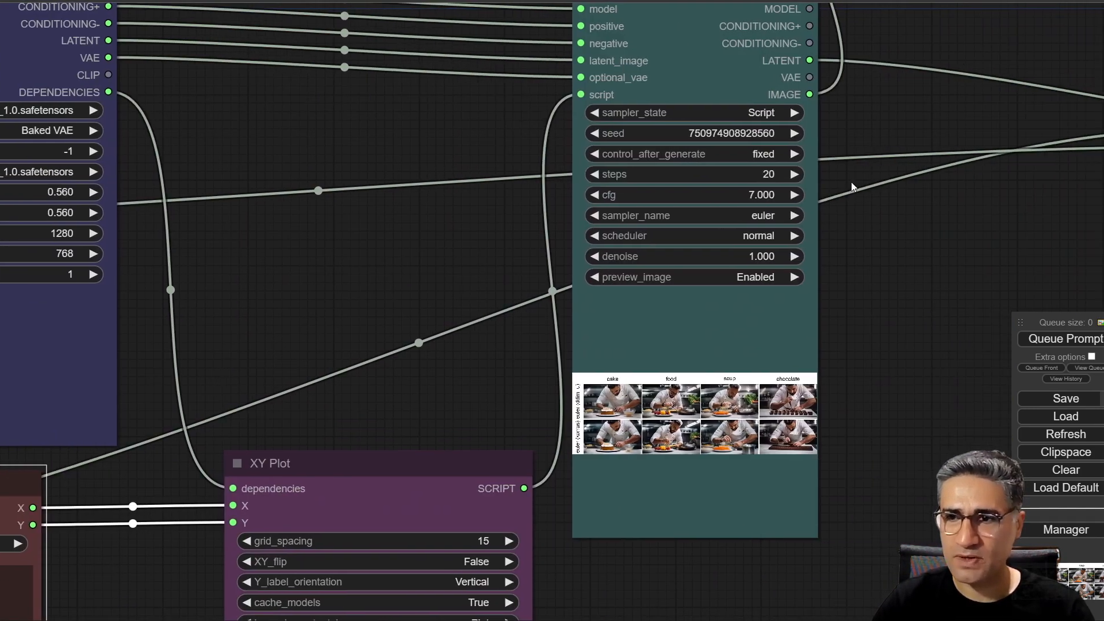
scroll(702, 179, "up", 3)
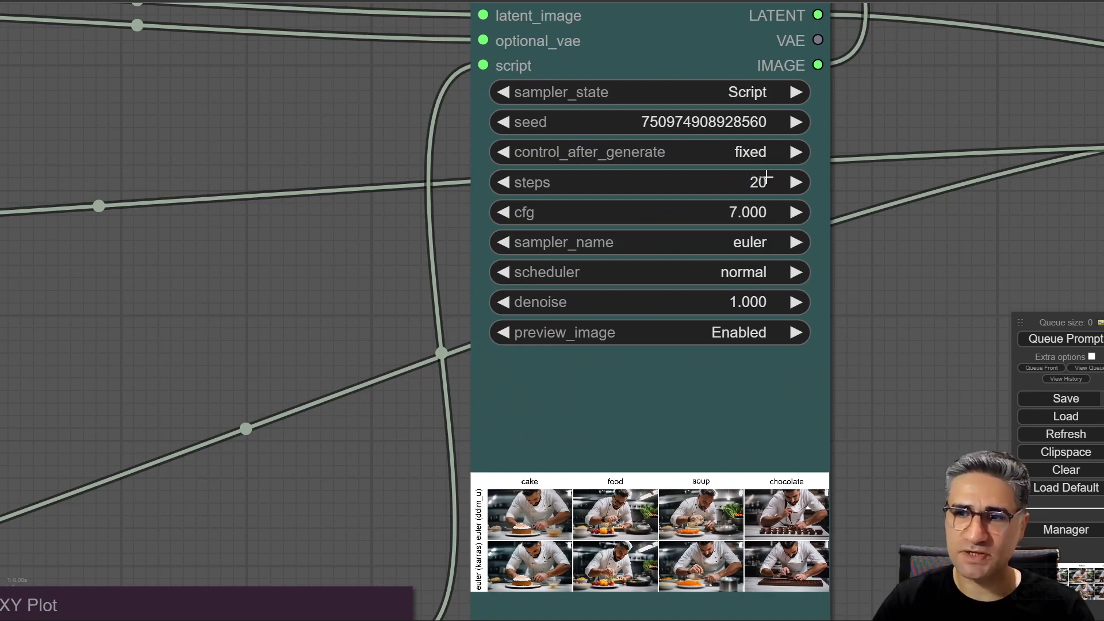
Replace the scheduler names under Y_type in the red Manual XY Entry node with the step values 20;10;.
scroll(759, 209, "down", 4)
left_click_drag(344, 431, 914, 58)
scroll(188, 425, "up", 6)
scroll(188, 424, "up", 3)
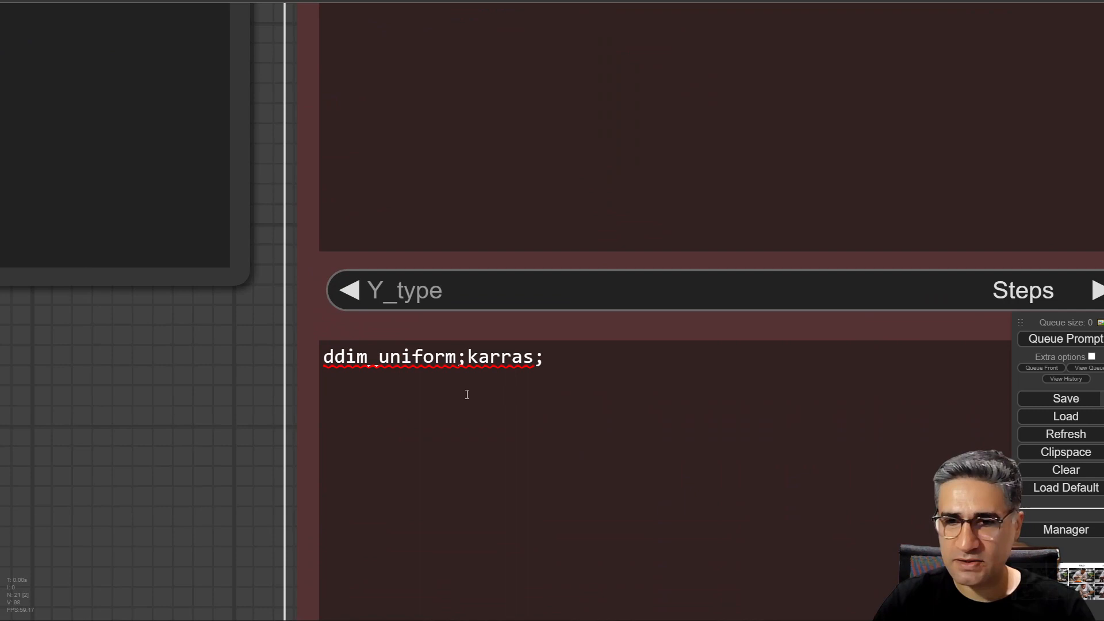
double_click(457, 357)
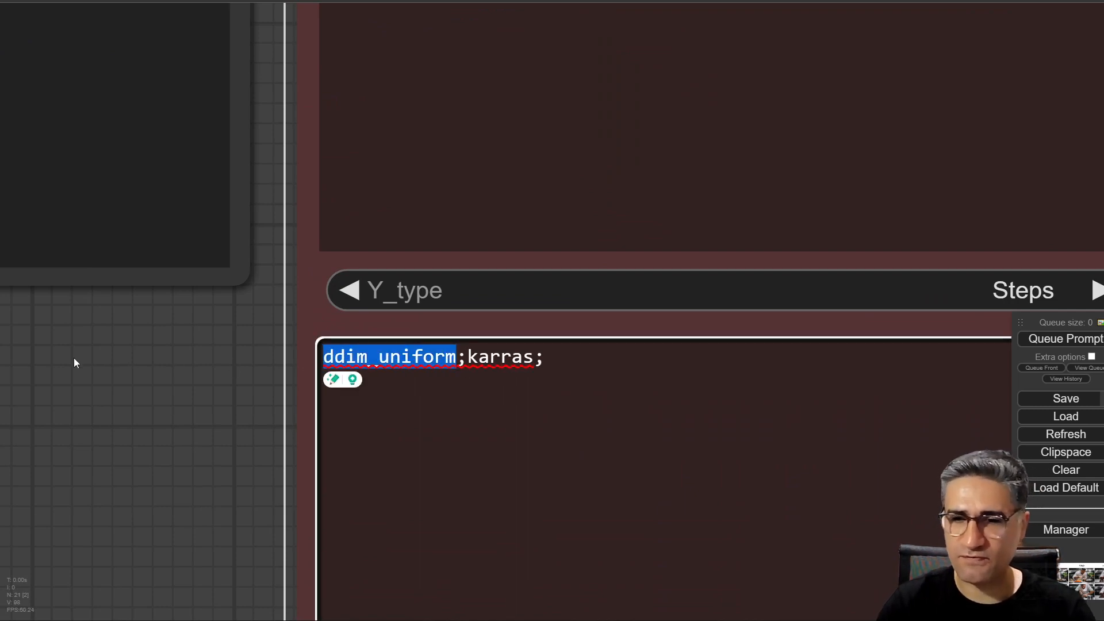
type("20")
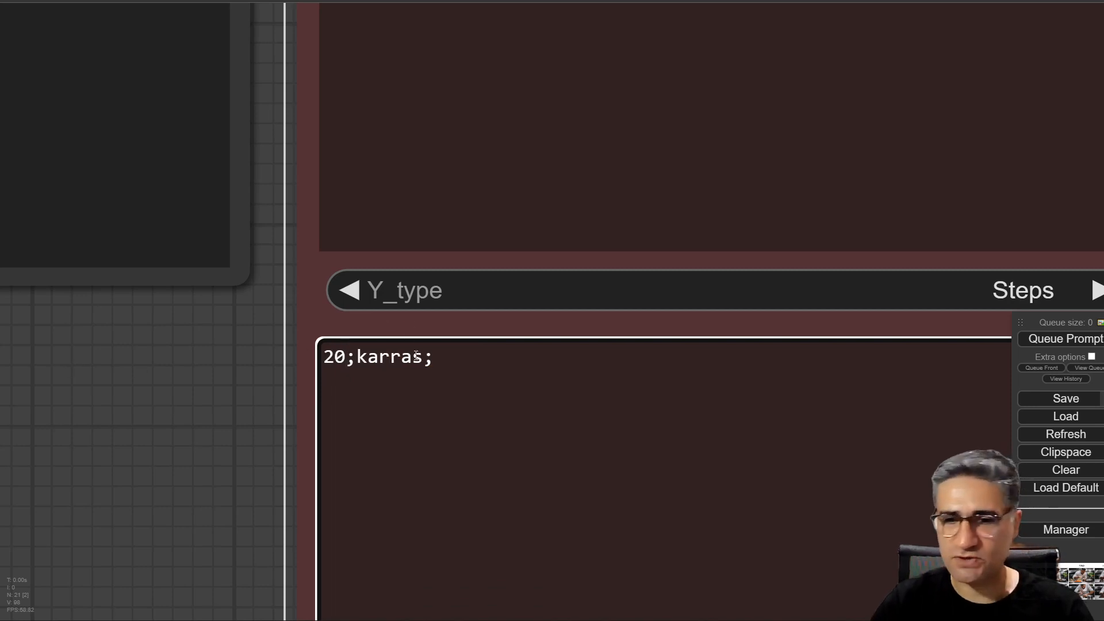
left_click_drag(357, 358, 421, 359)
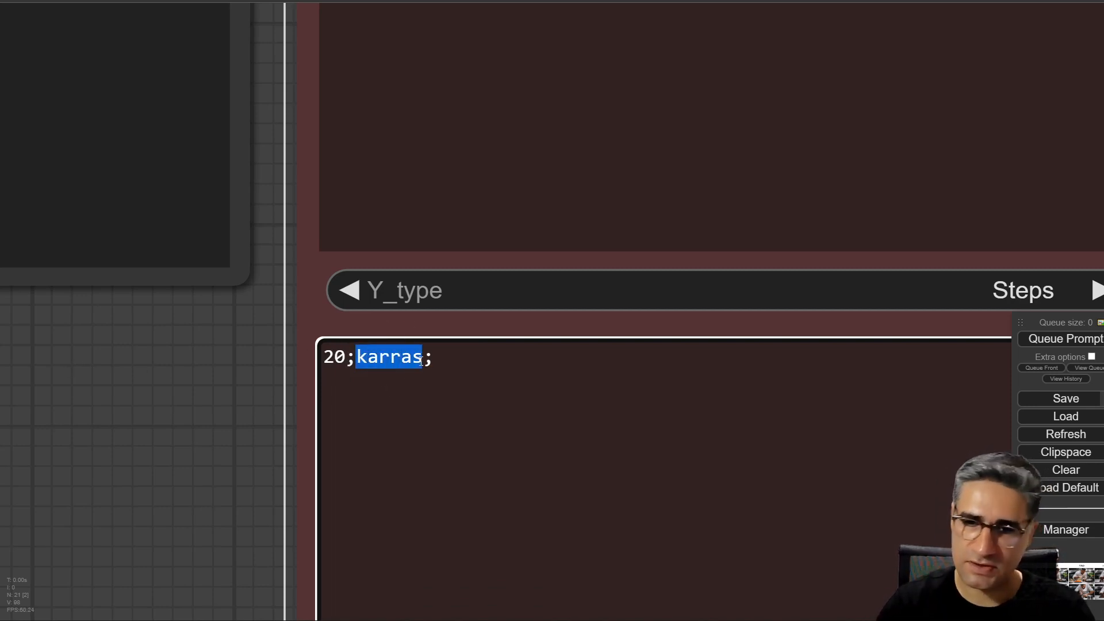
type("10;")
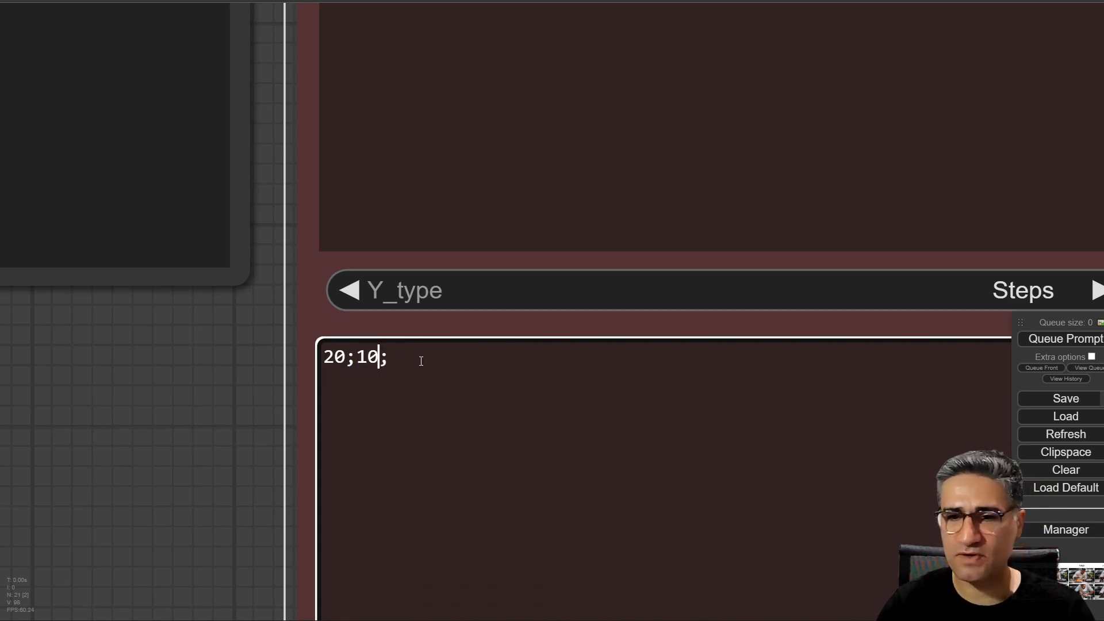
left_click(239, 425)
Set the Ksampler node's scheduler to ddim_uniform and its sampler_name to ddim.
scroll(240, 425, "down", 5)
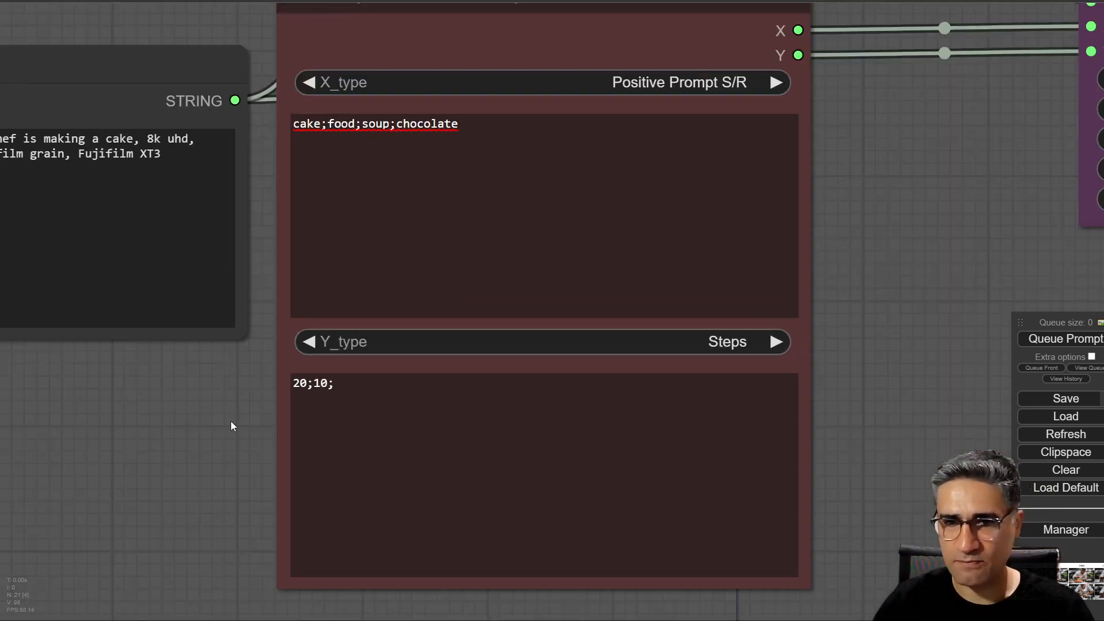
left_click_drag(229, 420, 136, 572)
scroll(906, 274, "down", 4)
left_click_drag(905, 274, 513, 524)
left_click_drag(667, 207, 103, 276)
scroll(595, 248, "up", 4)
left_click(477, 262)
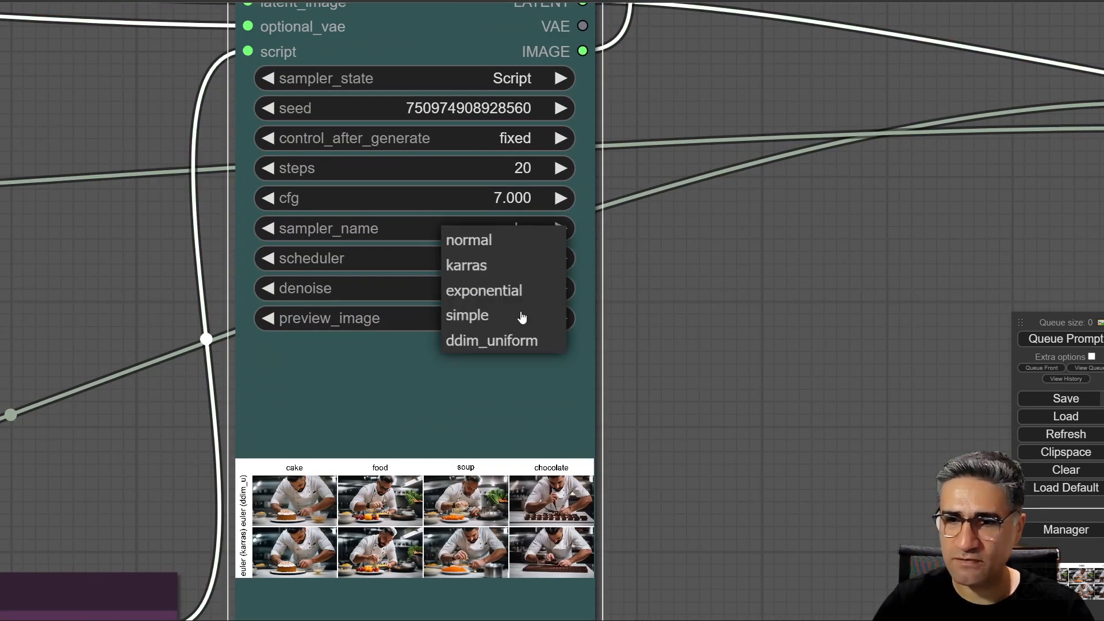
left_click(470, 342)
left_click(435, 229)
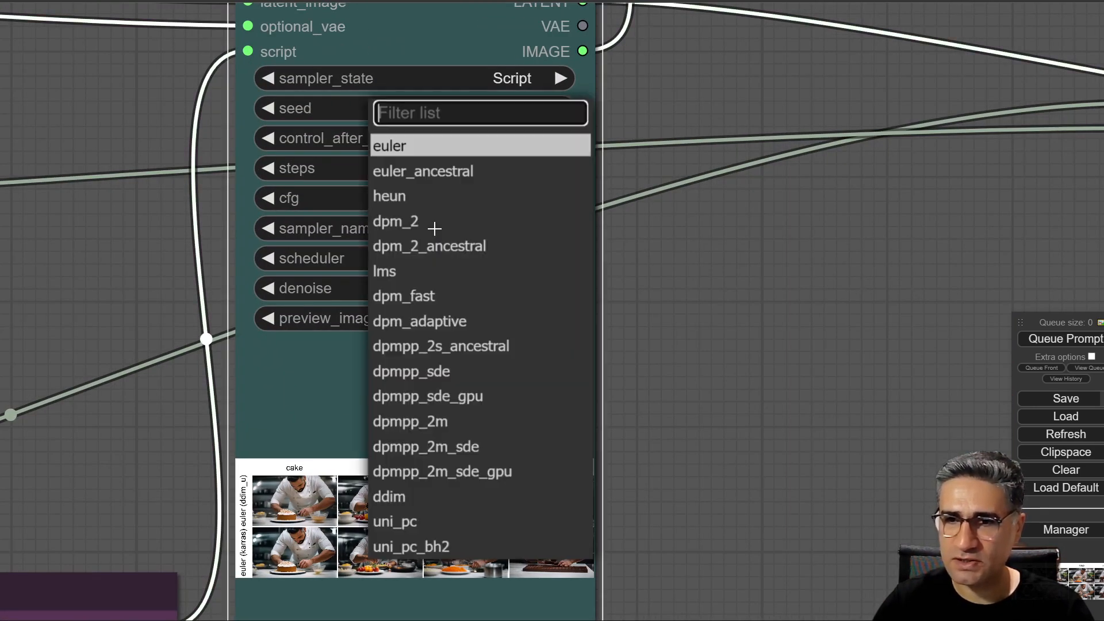
left_click(400, 498)
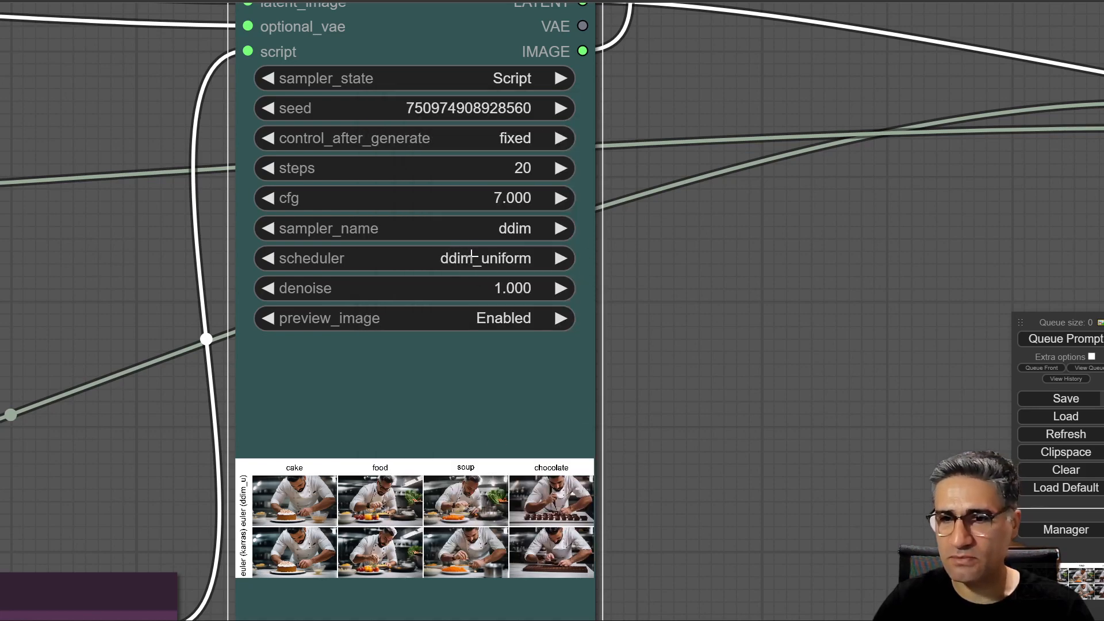
Review the red Manual XY Entry node's X and Y settings and trace its outputs into the XY Plot node.
scroll(460, 276, "down", 5)
scroll(549, 345, "down", 5)
left_click_drag(384, 560, 685, 359)
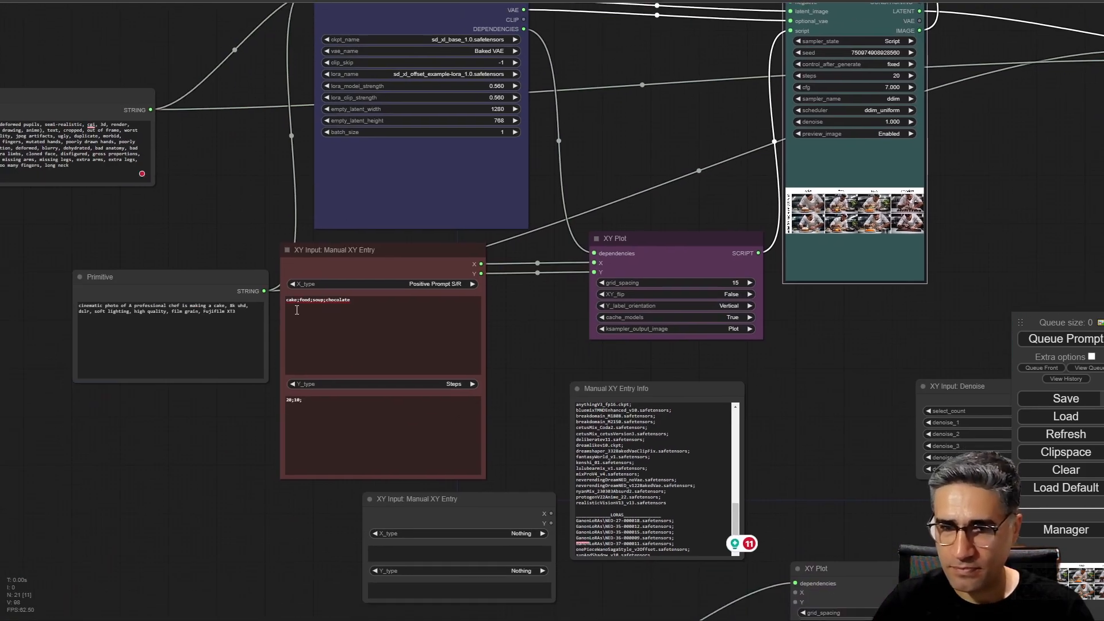
scroll(287, 265, "up", 6)
scroll(180, 514, "up", 3)
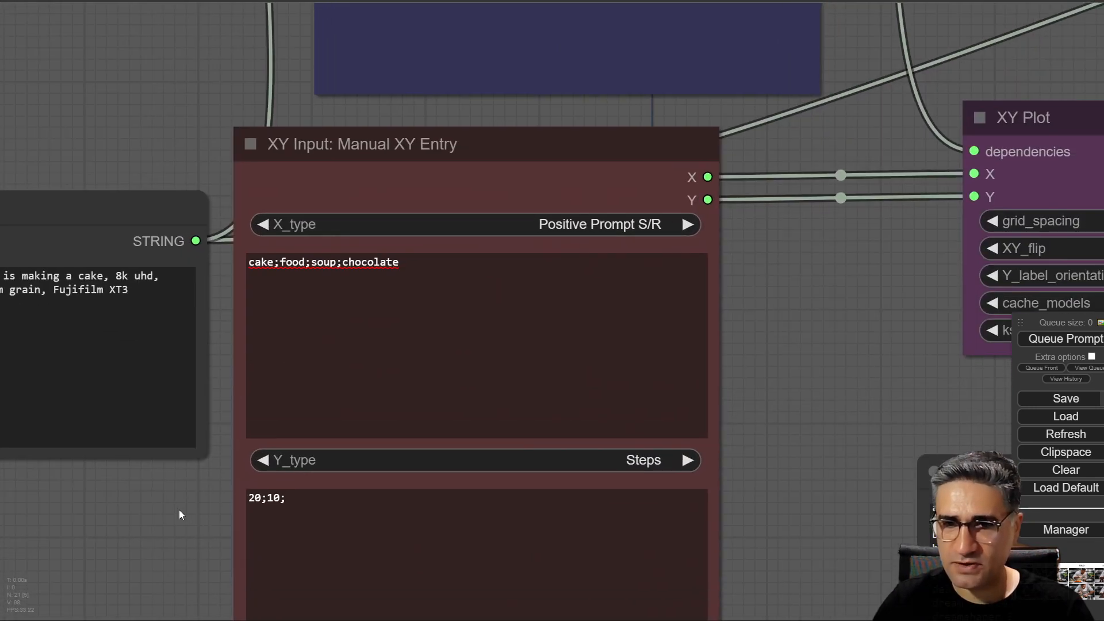
left_click_drag(168, 473, 167, 471)
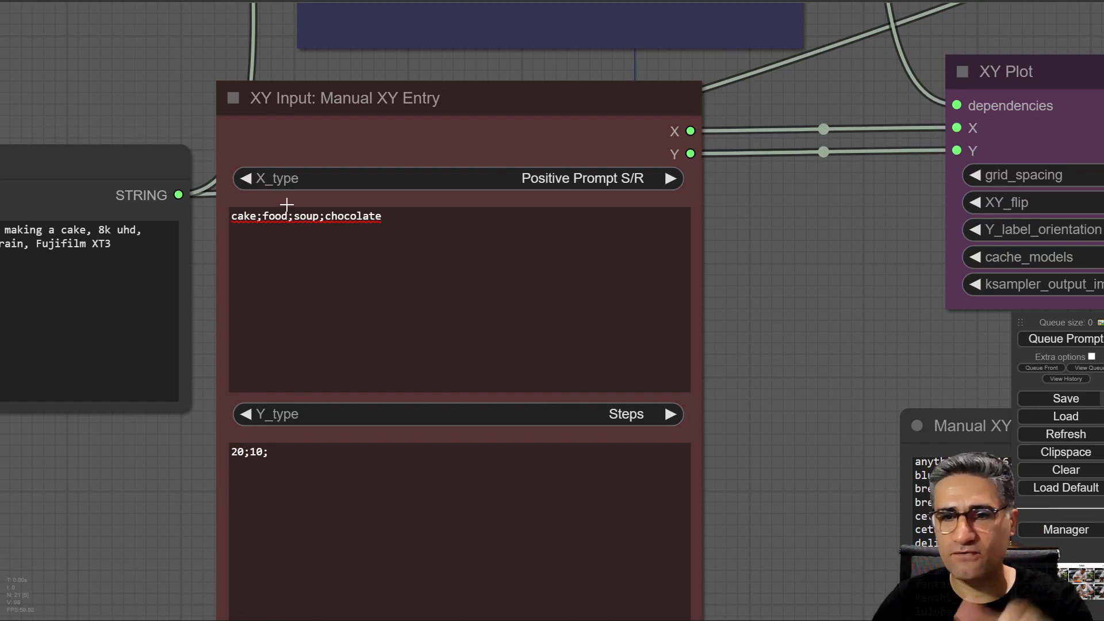
left_click_drag(859, 327, 524, 367)
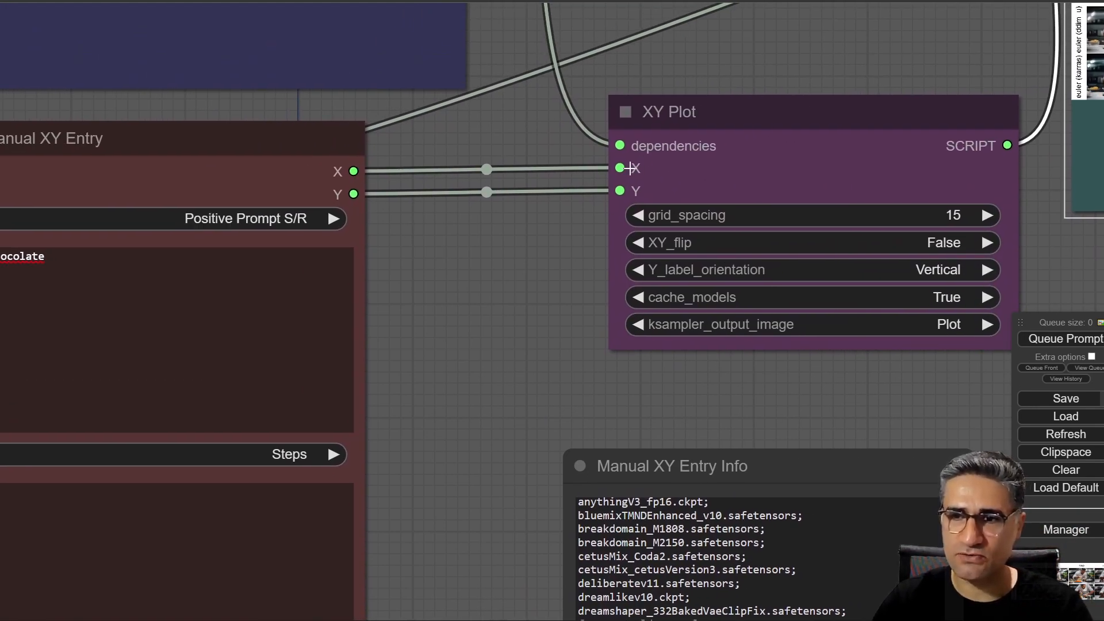
left_click_drag(422, 291, 92, 399)
scroll(91, 399, "down", 3)
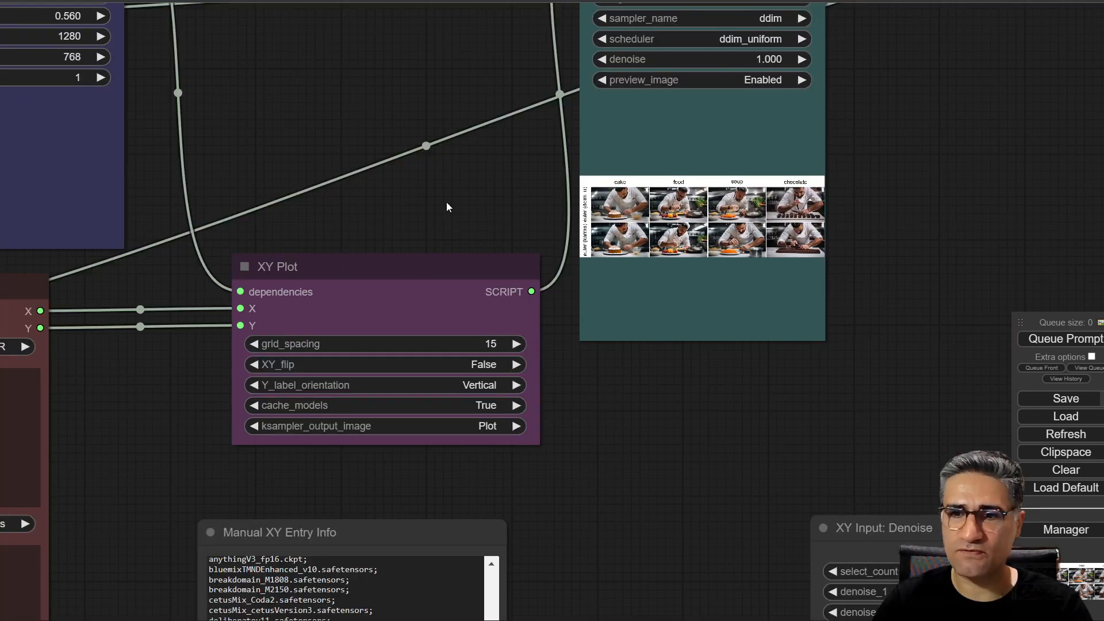
Shift the XY Plot node slightly up and left, and trace its SCRIPT output to the Ksampler's script input.
left_click_drag(455, 159, 303, 315)
scroll(278, 412, "down", 3)
scroll(338, 350, "up", 4)
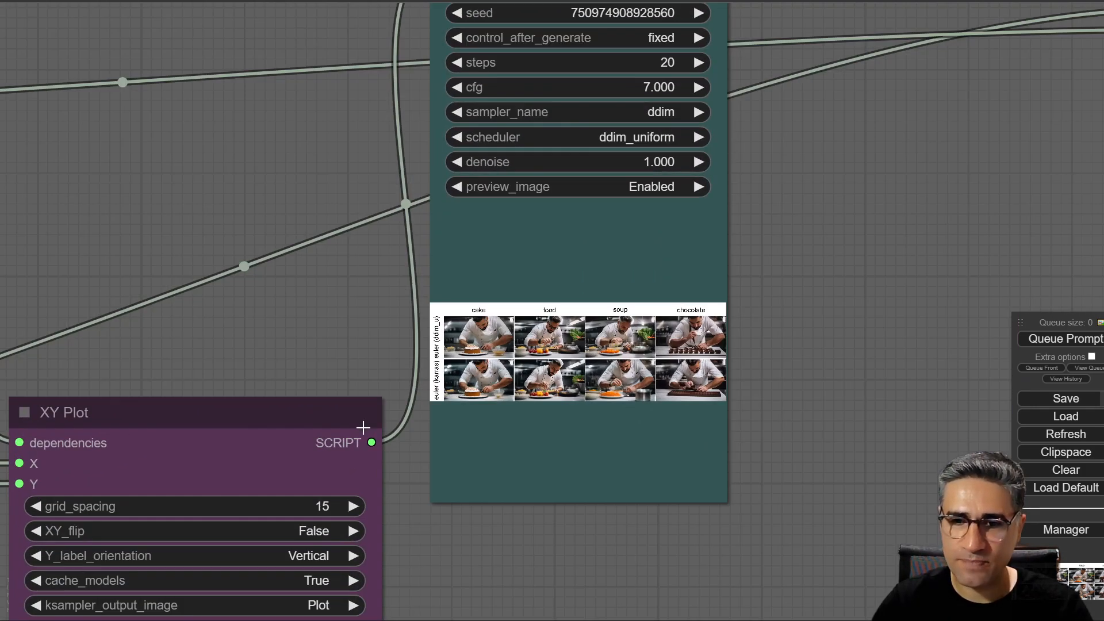
left_click_drag(336, 421, 305, 377)
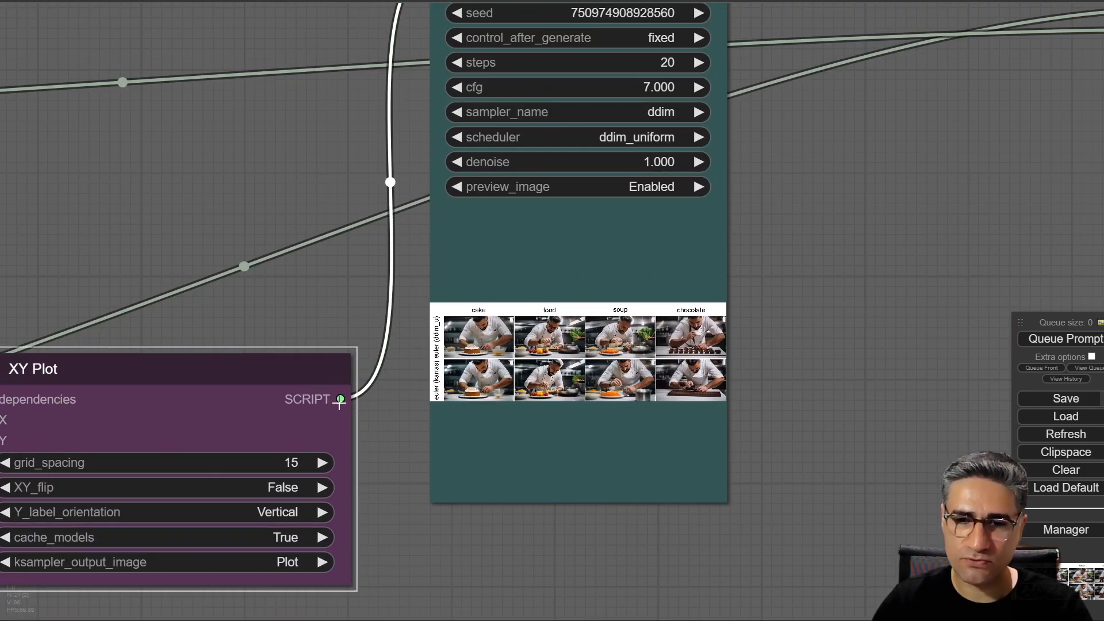
left_click_drag(321, 207, 219, 503)
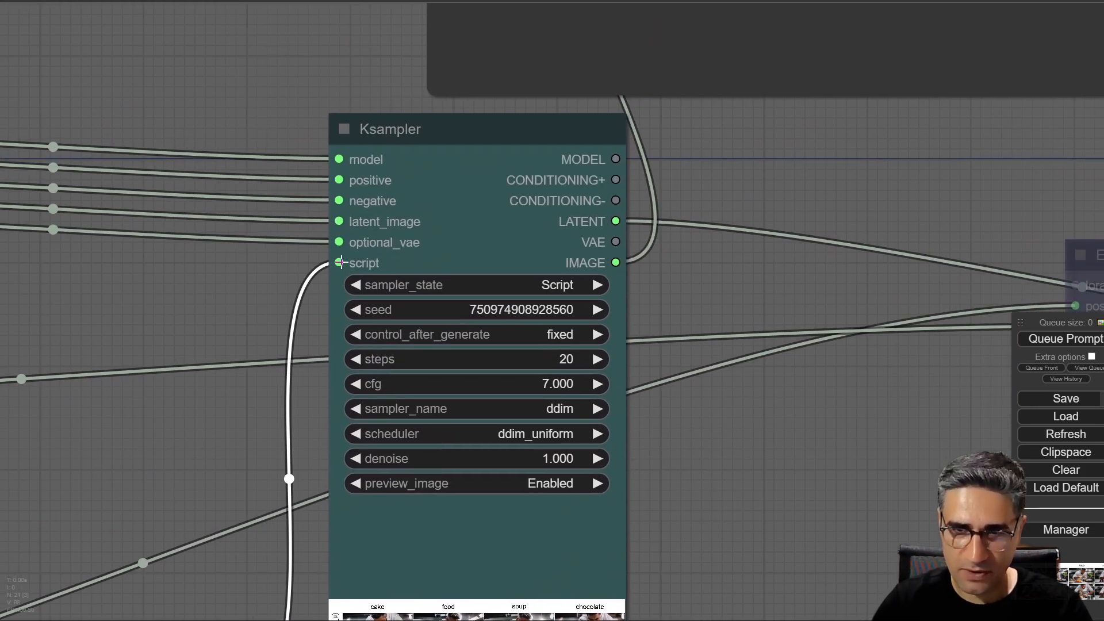
Select Script as the Ksampler node's sampler_state.
scroll(344, 230, "up", 5)
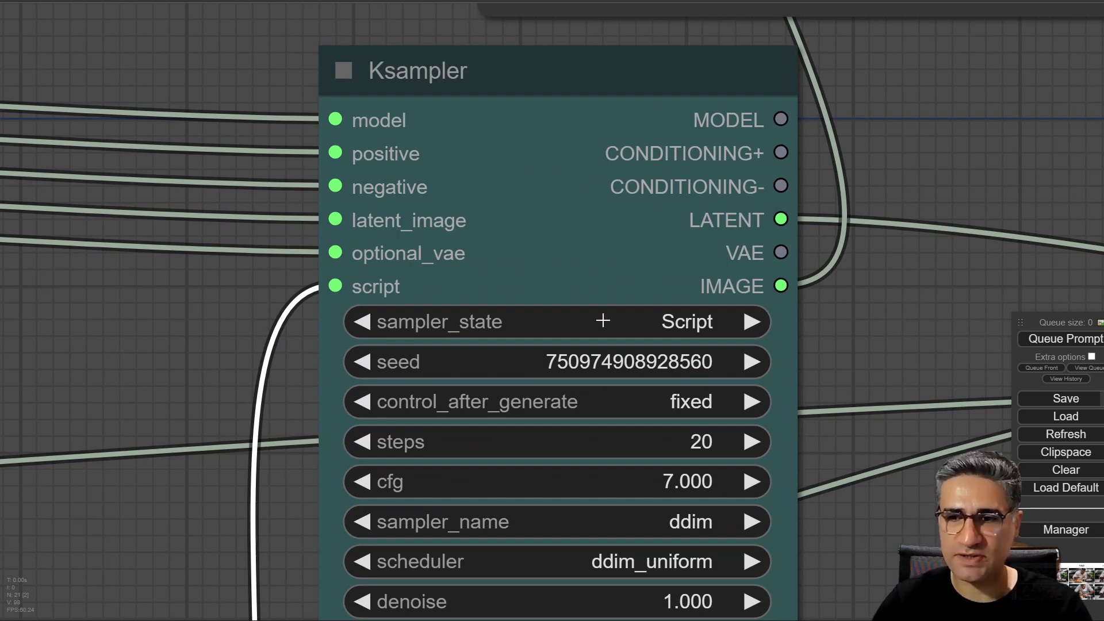
left_click(624, 323)
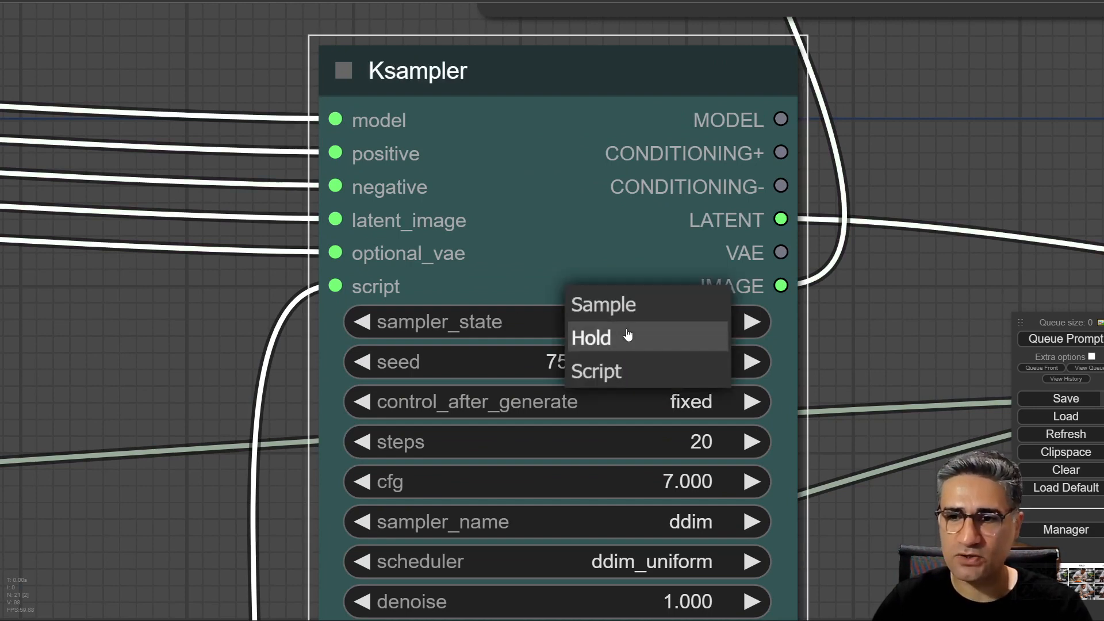
left_click(608, 383)
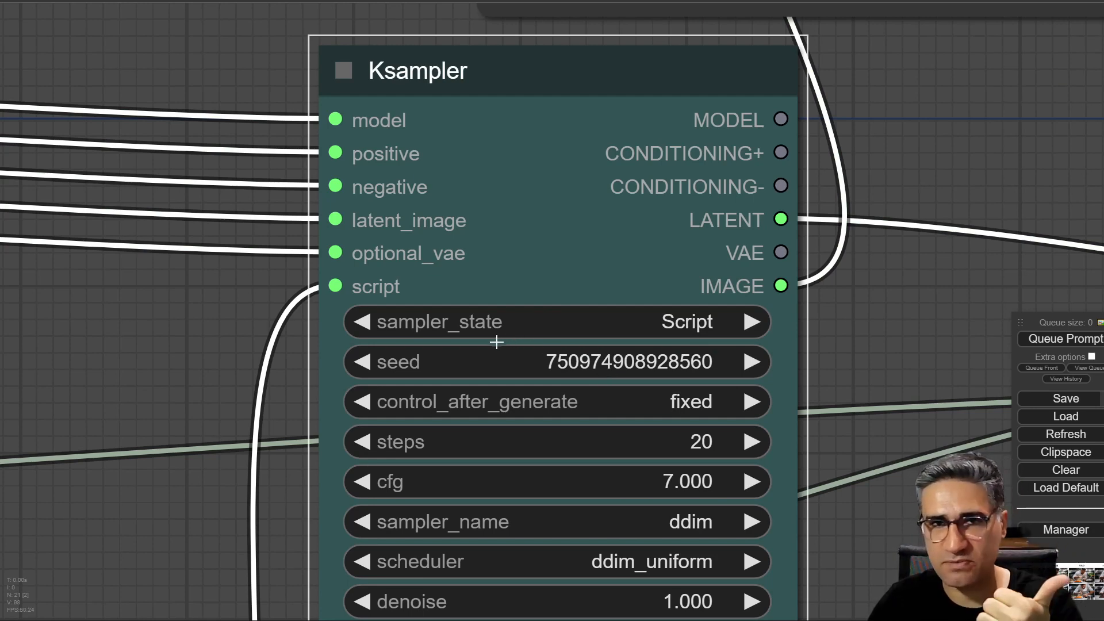
scroll(497, 342, "down", 10)
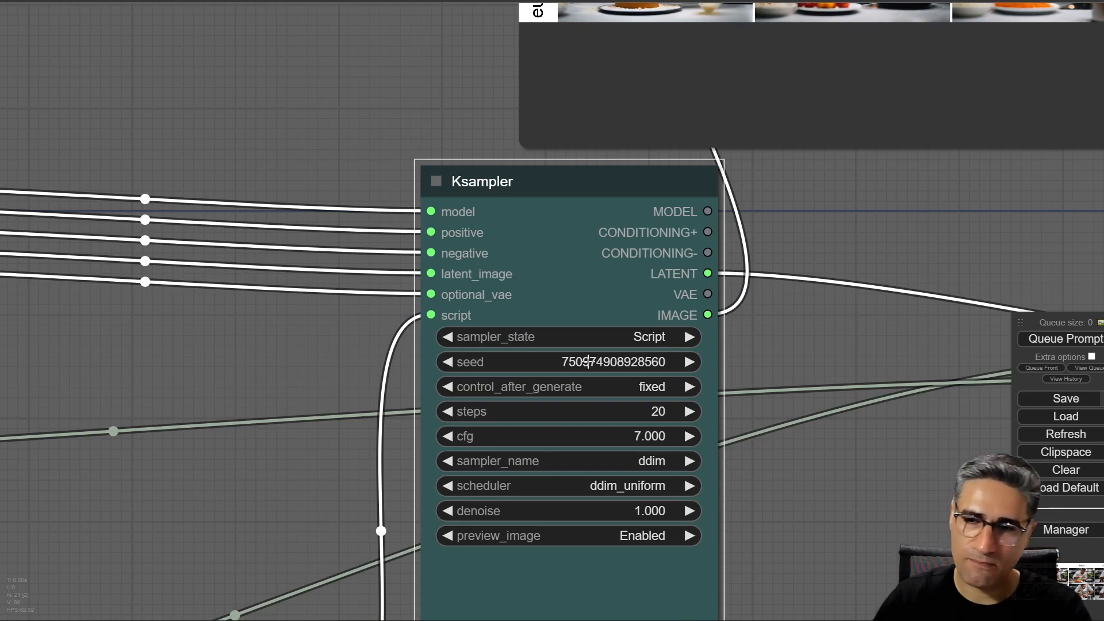
Move the Manual XY Entry Info node down and place the positive-prompt Primitive node directly above the negative-prompt one.
scroll(592, 365, "down", 3)
left_click_drag(720, 468, 742, 249)
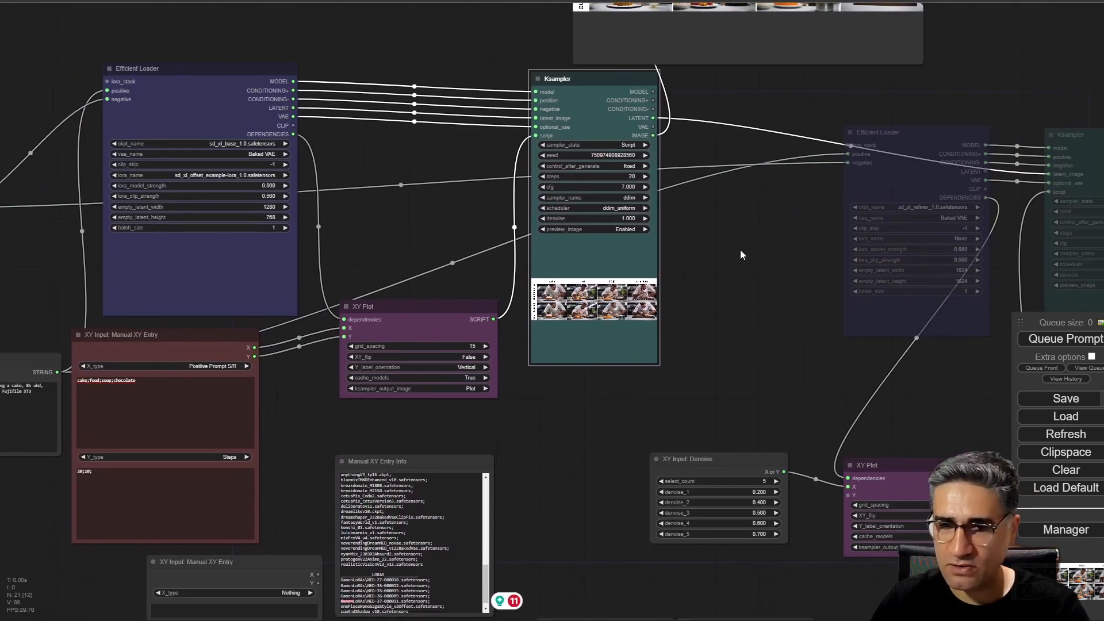
left_click_drag(460, 448, 450, 555)
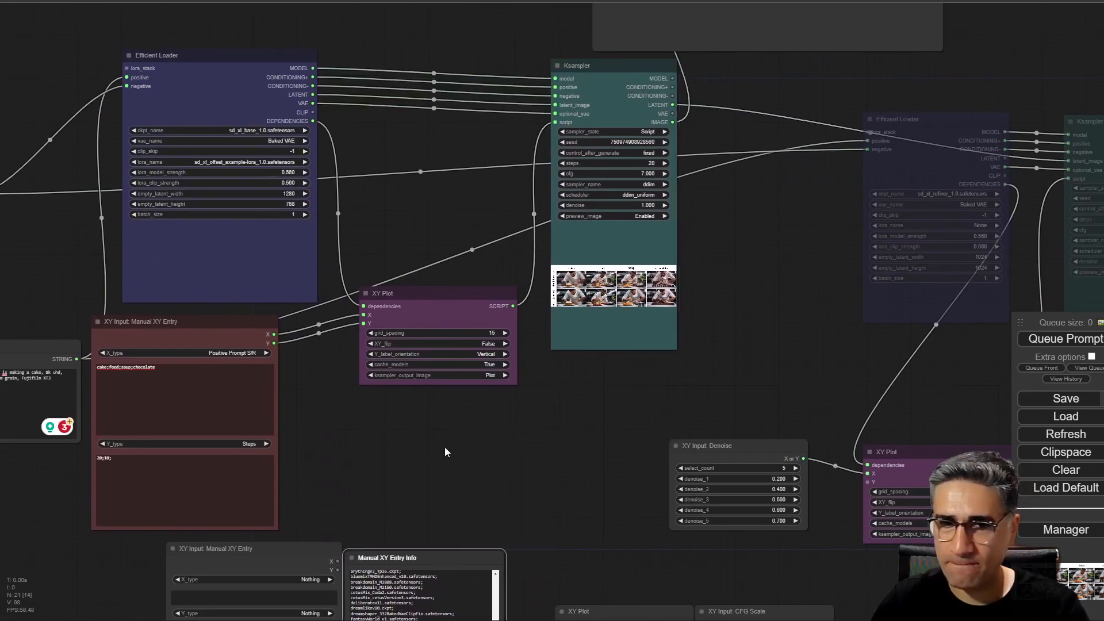
left_click_drag(444, 446, 639, 437)
left_click_drag(180, 335, 81, 62)
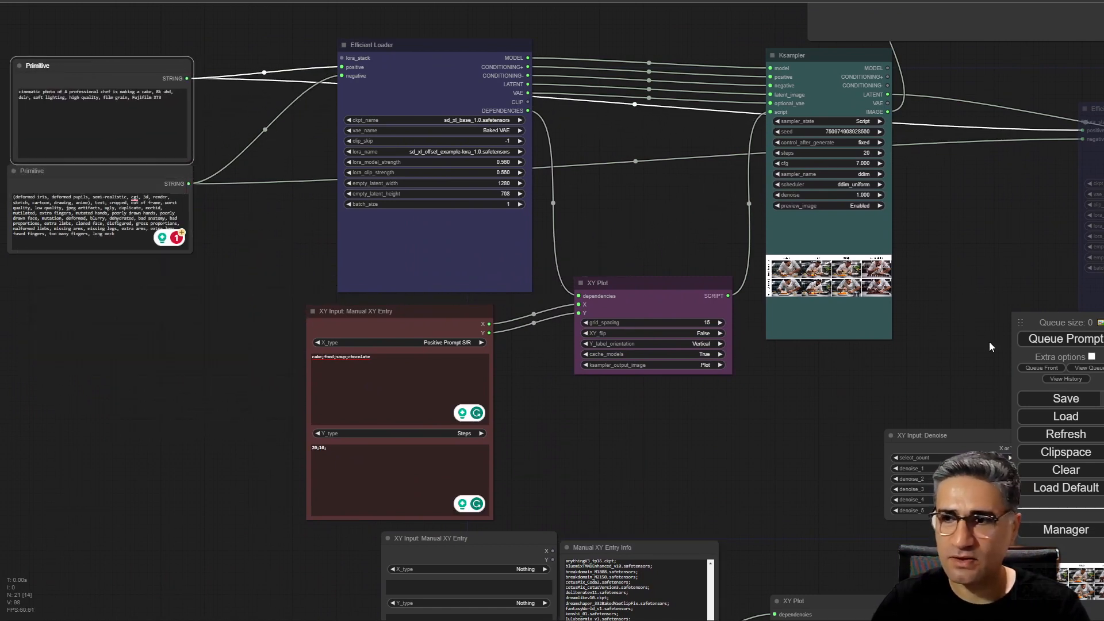
Queue the prompt and follow the first generated image in the Ksampler's live preview.
left_click(1050, 344)
left_click_drag(991, 242, 734, 226)
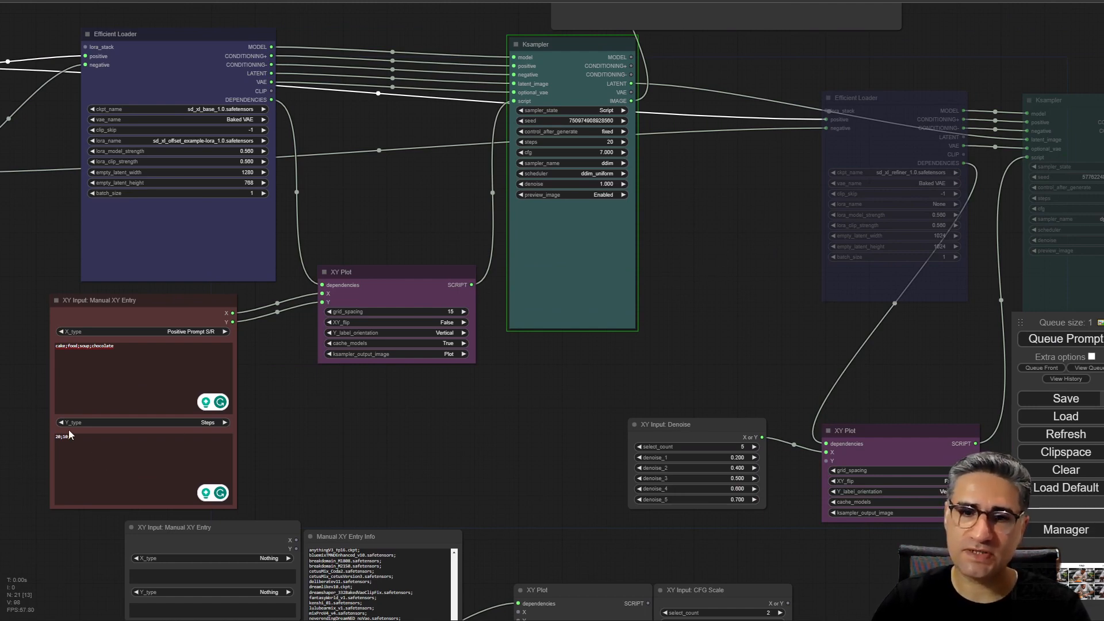
scroll(54, 361, "up", 5)
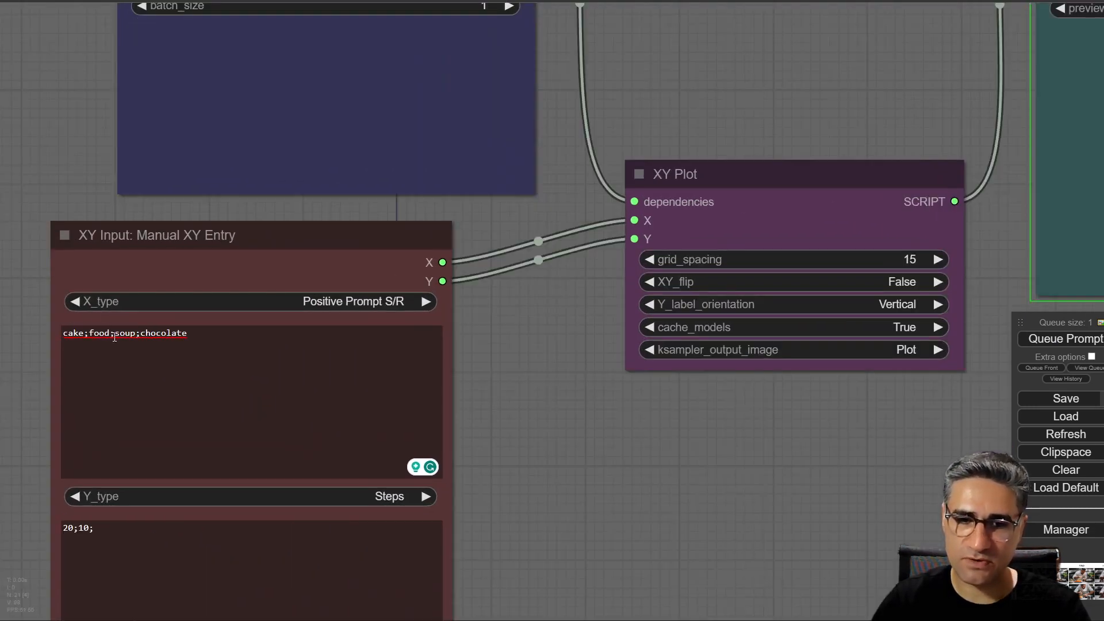
scroll(637, 453, "down", 3)
left_click_drag(817, 454, 334, 482)
scroll(699, 172, "up", 3)
scroll(514, 265, "up", 4)
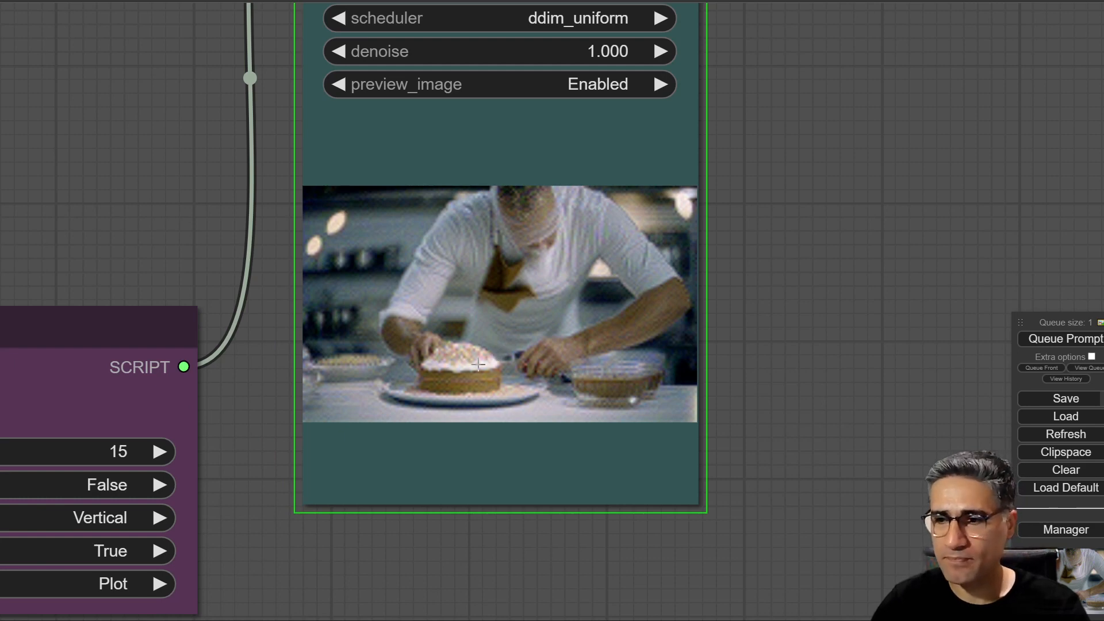
Check the Ksampler's seed and sampling settings, and watch its live preview through the remaining prompt-word variations.
scroll(484, 356, "down", 2)
left_click_drag(738, 82, 628, 429)
scroll(514, 338, "up", 9)
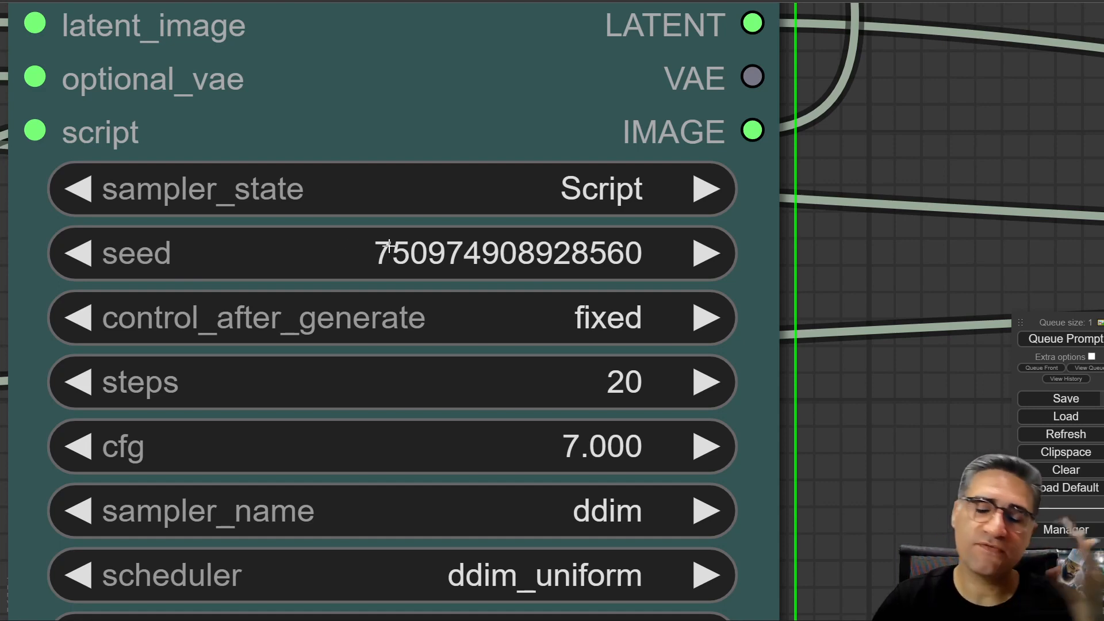
scroll(391, 247, "down", 8)
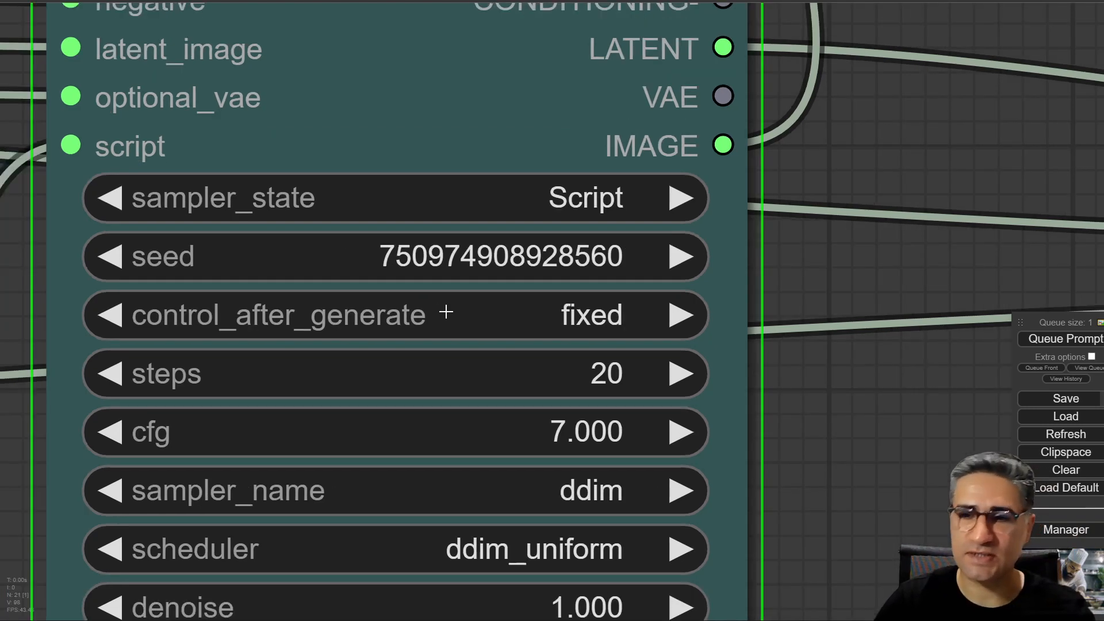
left_click_drag(783, 443, 786, 94)
scroll(514, 299, "up", 5)
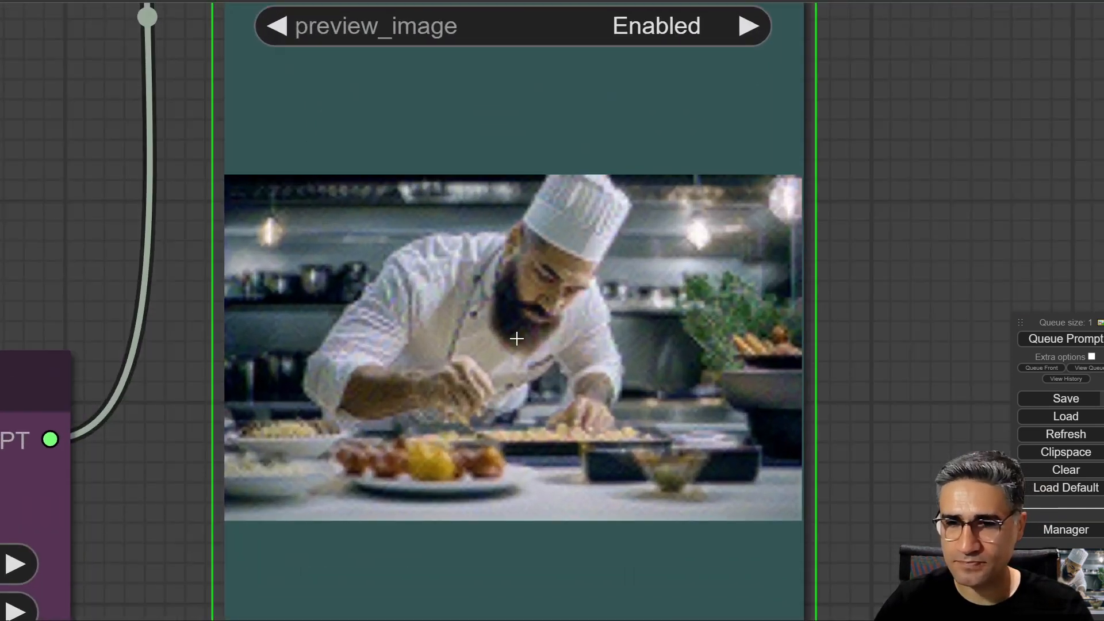
scroll(539, 365, "down", 4)
scroll(501, 440, "up", 4)
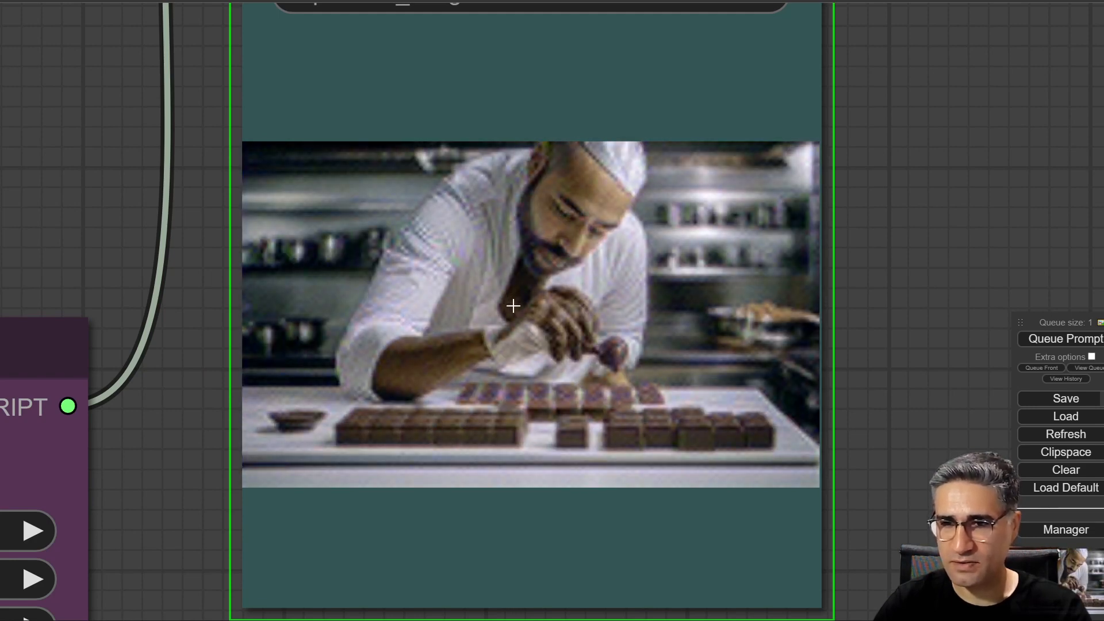
scroll(532, 348, "down", 4)
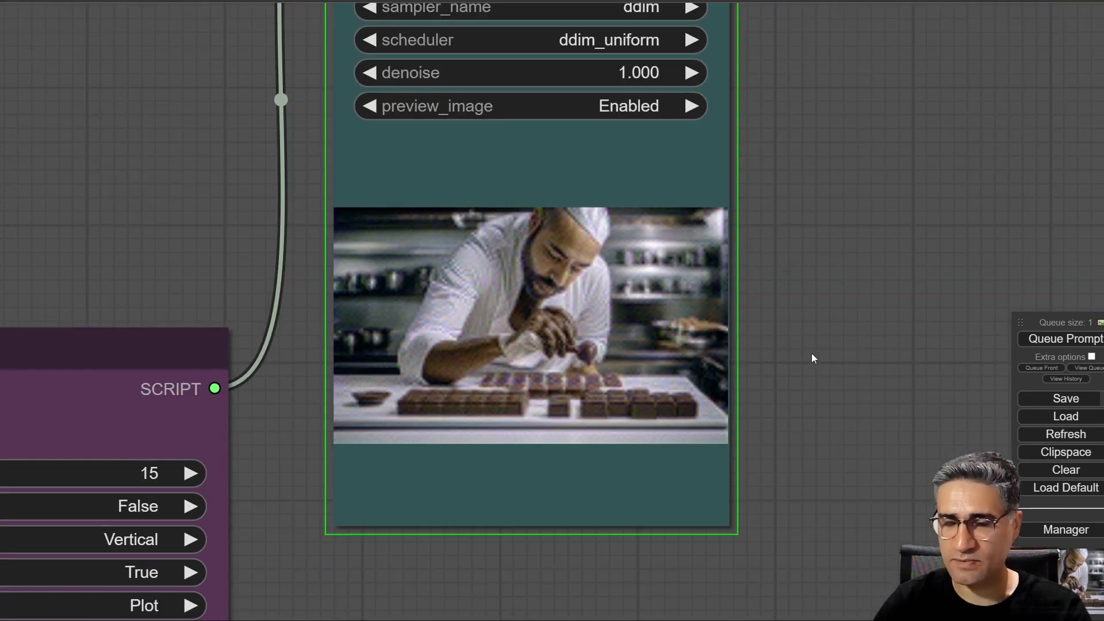
scroll(816, 404, "down", 3)
Inspect the finished XY plot in the Ksampler preview and in the larger output image node above it.
left_click_drag(812, 301, 553, 239)
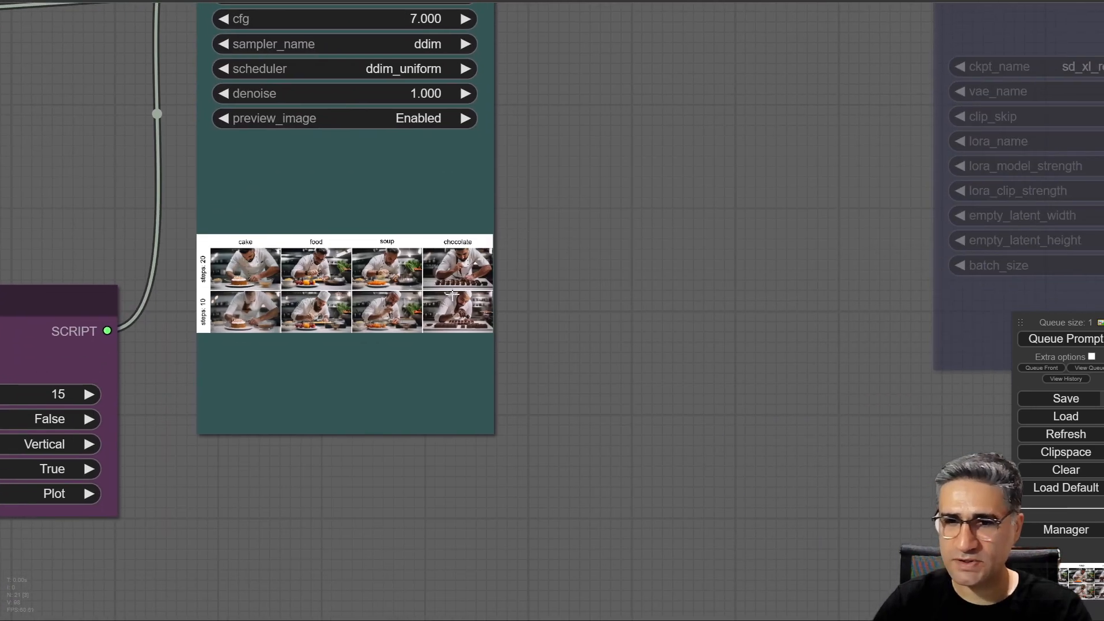
scroll(452, 295, "up", 5)
scroll(675, 141, "down", 8)
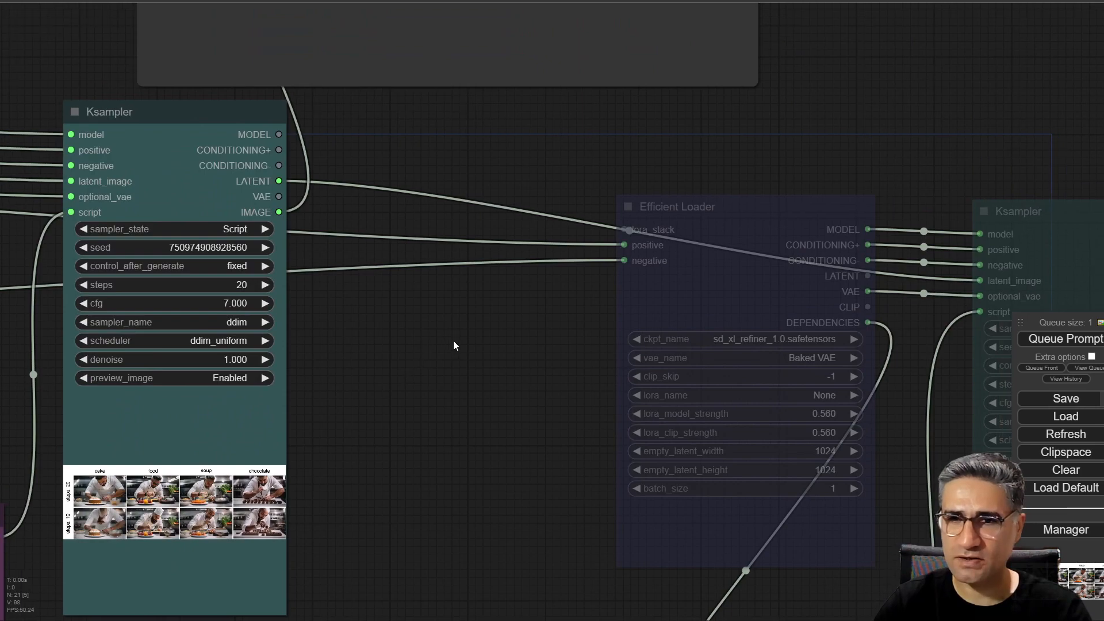
scroll(453, 344, "down", 3)
left_click_drag(528, 160, 488, 357)
scroll(373, 204, "up", 5)
scroll(516, 208, "up", 6)
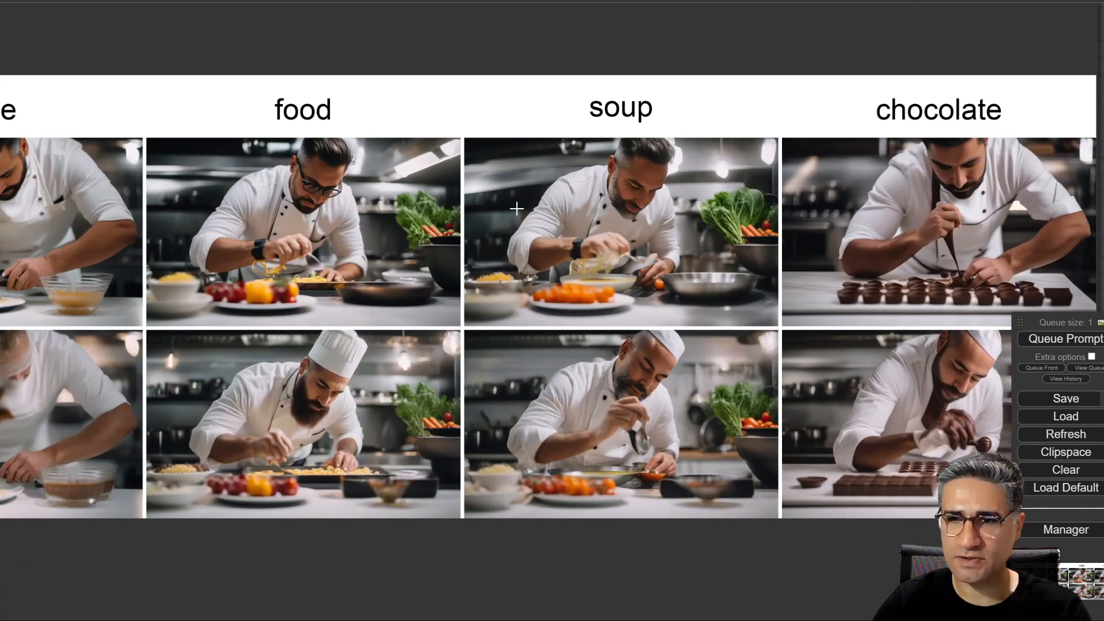
Shift the plot's output image node to the right and compare its word columns at 20 and 10 steps.
left_click_drag(796, 332, 819, 291)
scroll(281, 305, "down", 3)
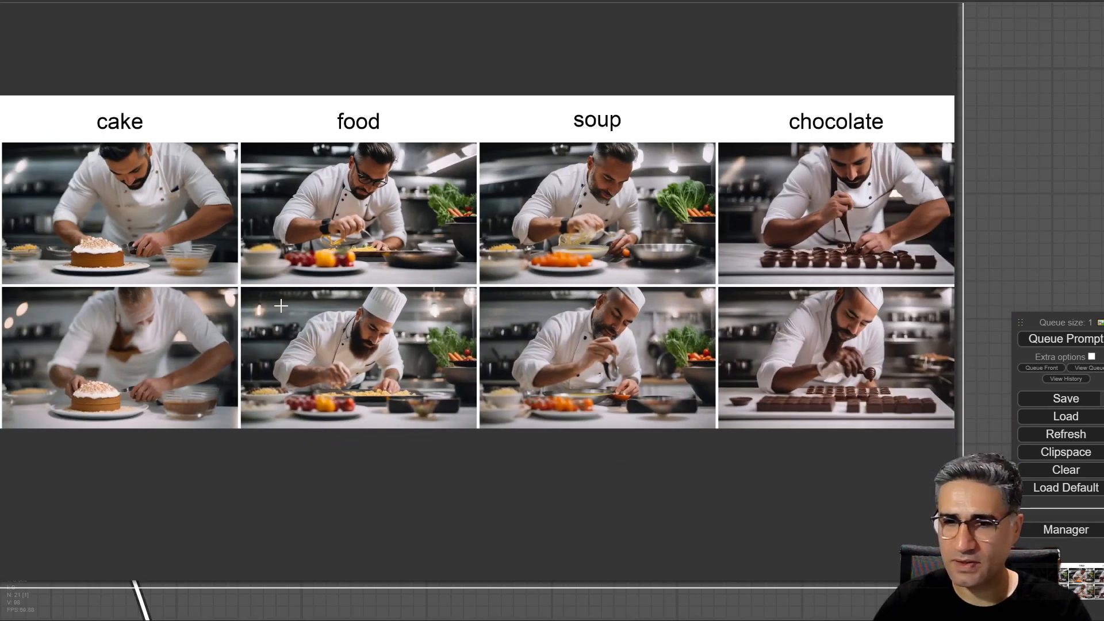
left_click_drag(218, 300, 562, 283)
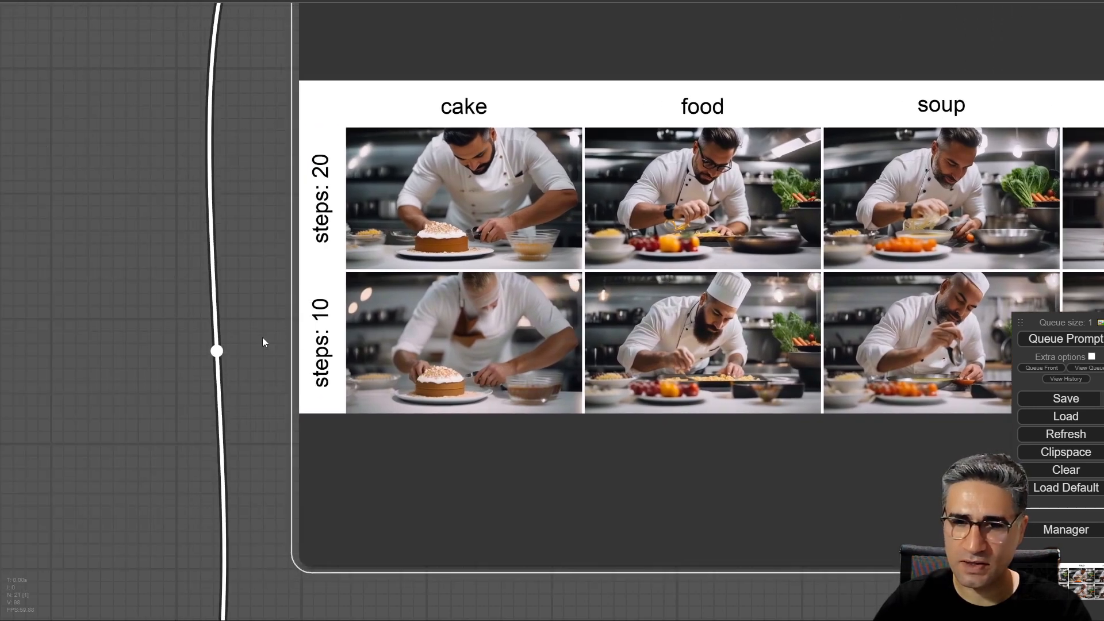
scroll(311, 322, "up", 2)
left_click_drag(362, 214, 248, 253)
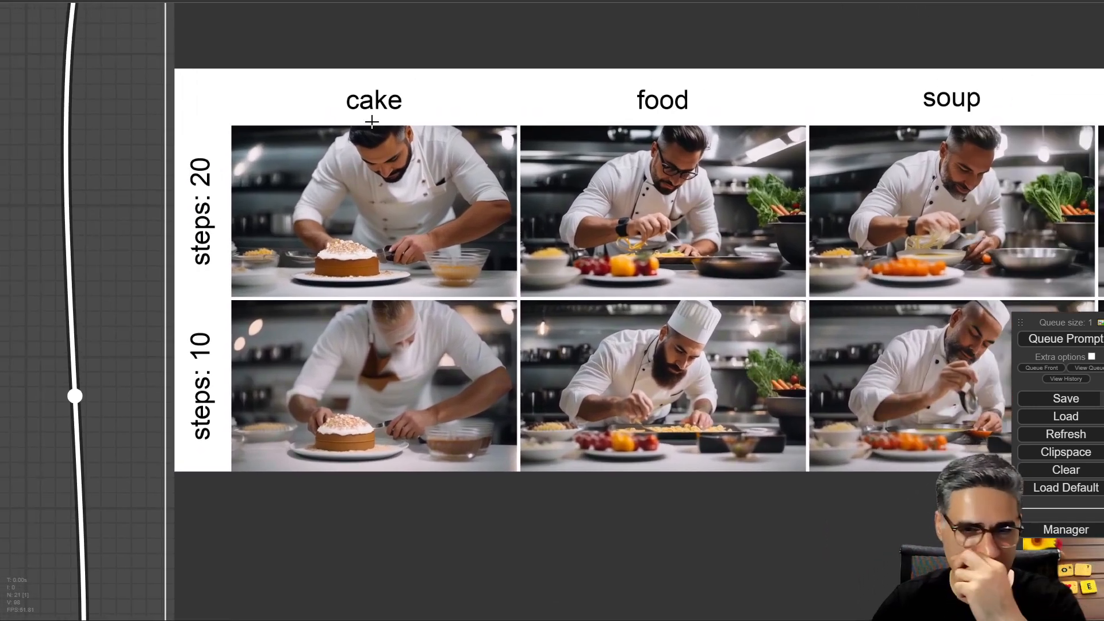
scroll(403, 250, "up", 3)
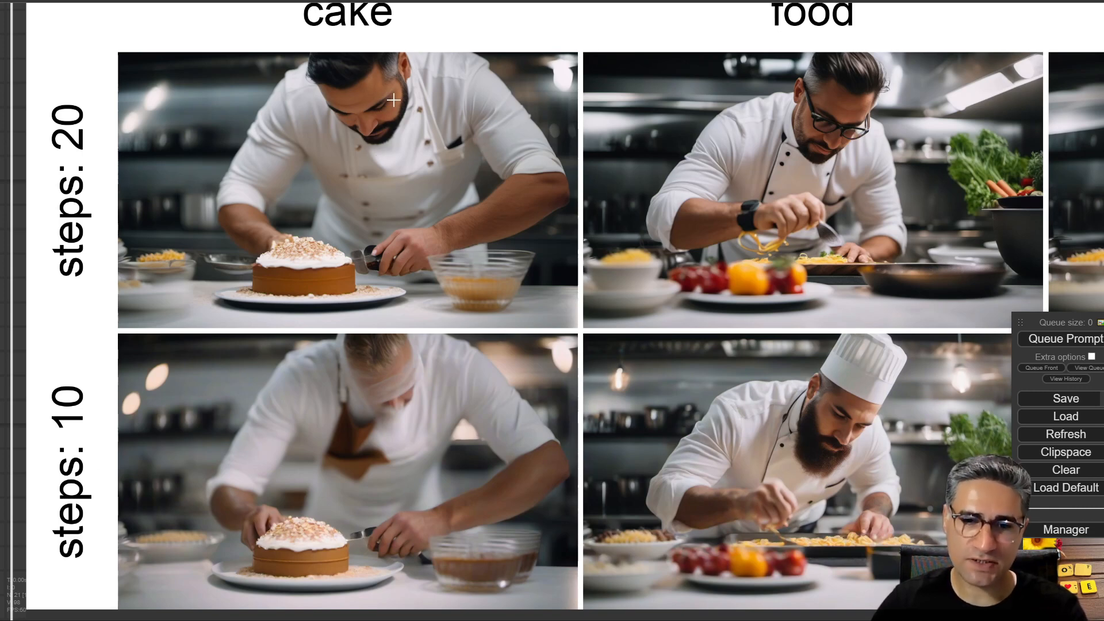
scroll(354, 475, "down", 2)
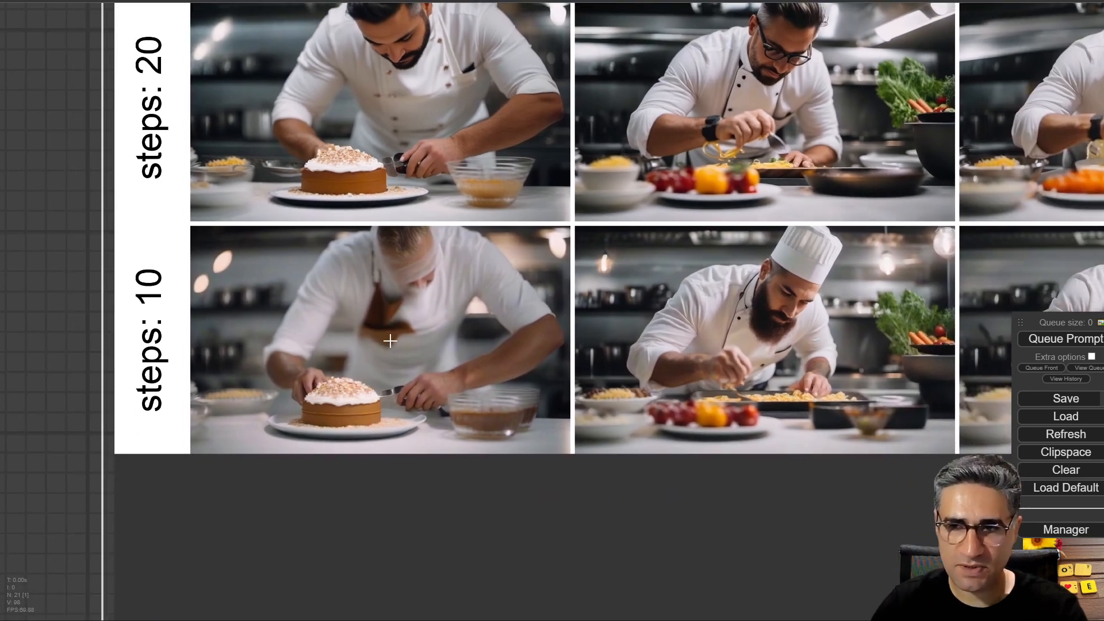
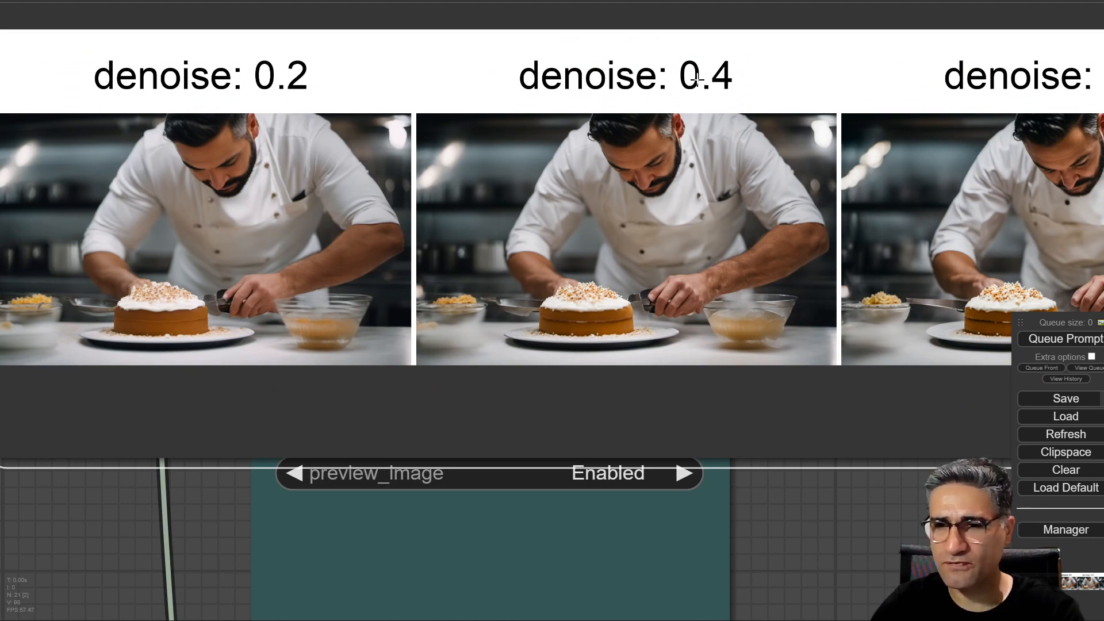
Move the denoise plot's Save Image node up and right, clear of the refiner's Ksampler settings.
scroll(493, 375, "down", 5)
left_click_drag(230, 463, 134, 377)
scroll(142, 390, "down", 6)
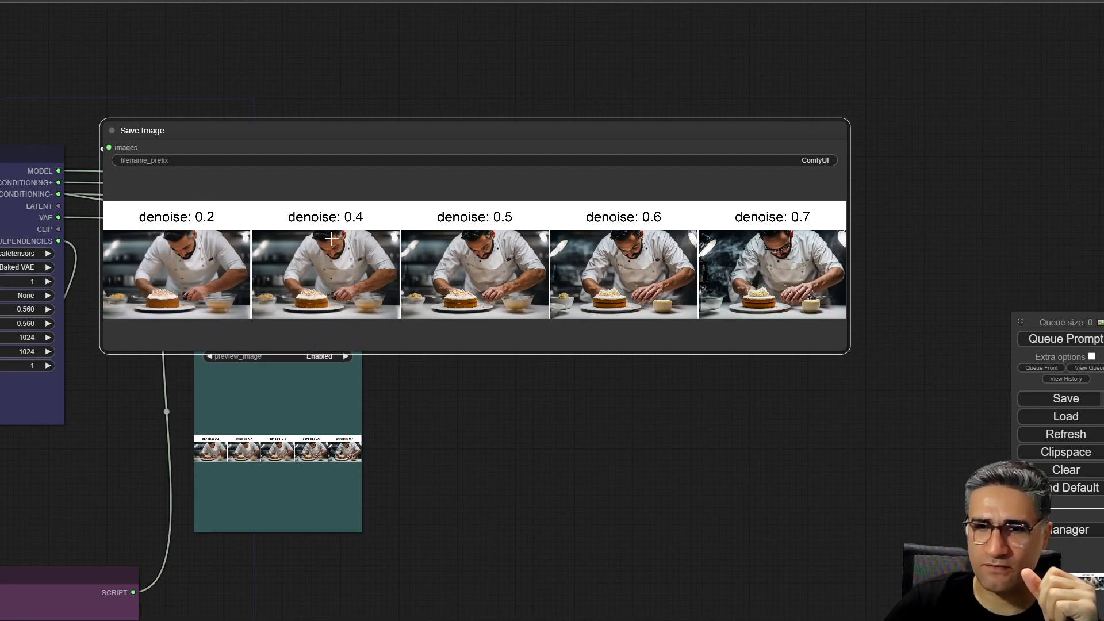
left_click_drag(242, 314, 470, 127)
Examine the refiner Ksampler's settings and compare them with the base Ksampler's sampler state and sampling settings.
scroll(345, 329, "up", 10)
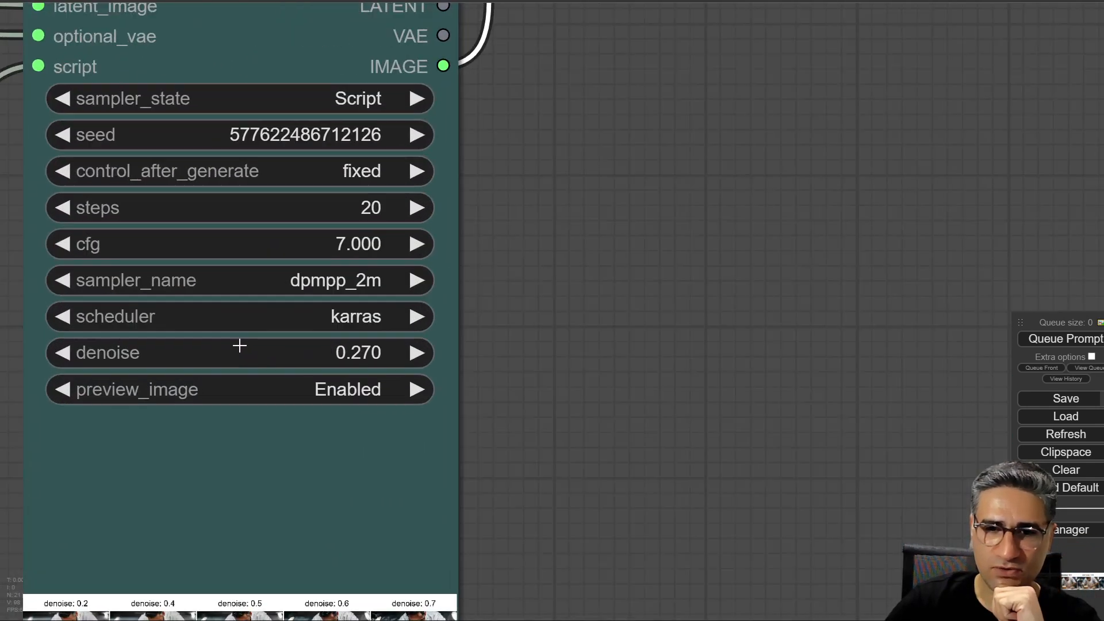
scroll(234, 356, "down", 5)
left_click_drag(573, 353, 908, 70)
left_click_drag(274, 350, 415, 486)
scroll(415, 486, "down", 5)
left_click_drag(259, 465, 612, 430)
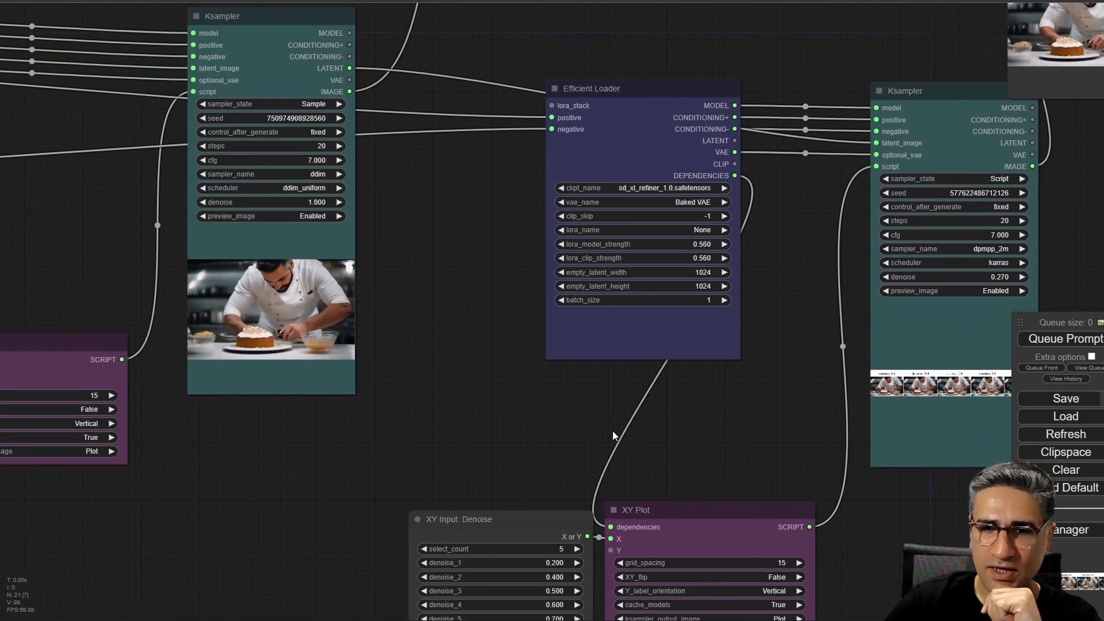
left_click_drag(394, 154, 422, 230)
scroll(316, 215, "up", 8)
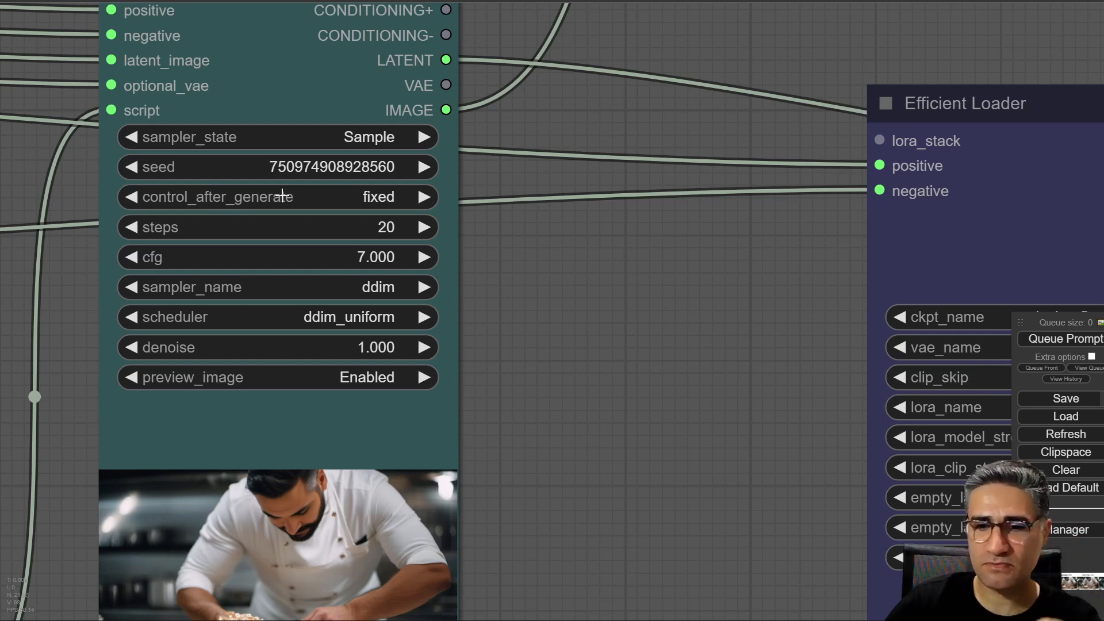
Nudge the base Ksampler node slightly to the left, between its Efficient Loader and the refiner's Efficient Loader.
scroll(460, 199, "down", 4)
left_click_drag(540, 325, 523, 393)
left_click_drag(337, 115, 307, 90)
scroll(307, 93, "down", 6)
left_click_drag(472, 311, 636, 409)
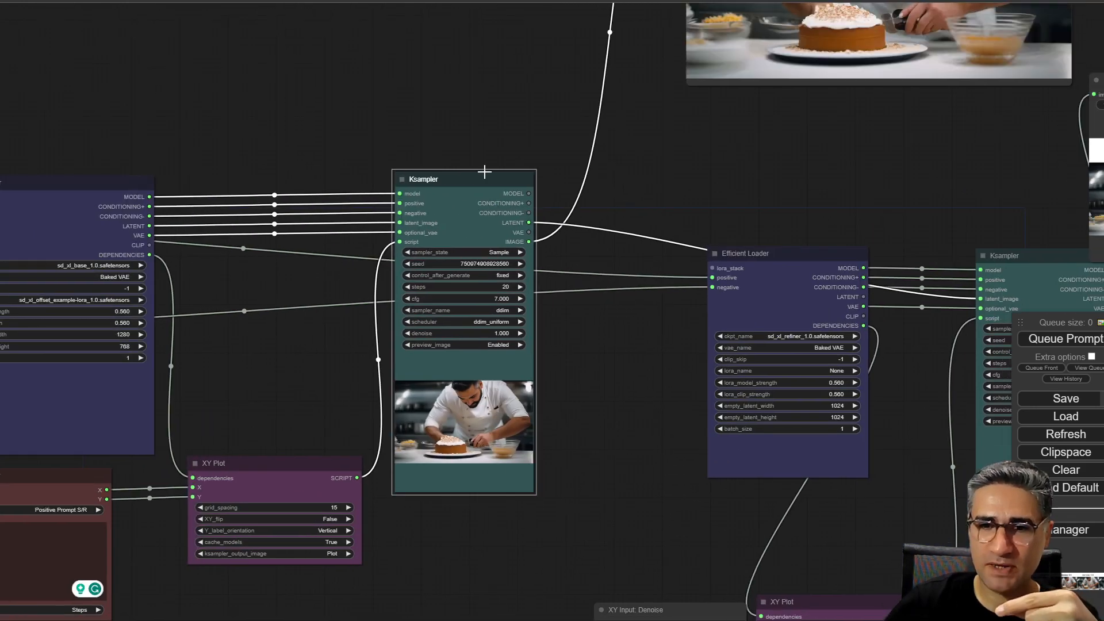
left_click_drag(479, 178, 472, 189)
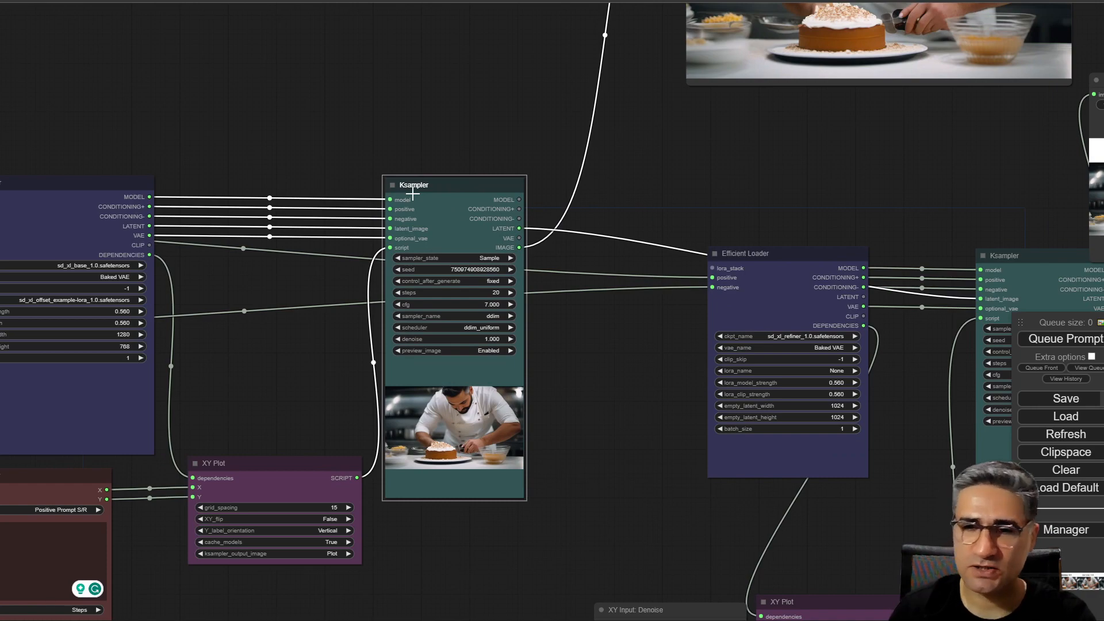
Trace the base Ksampler's LATENT output past the refiner's Efficient Loader into the second Ksampler's latent_image input.
scroll(539, 234, "up", 8)
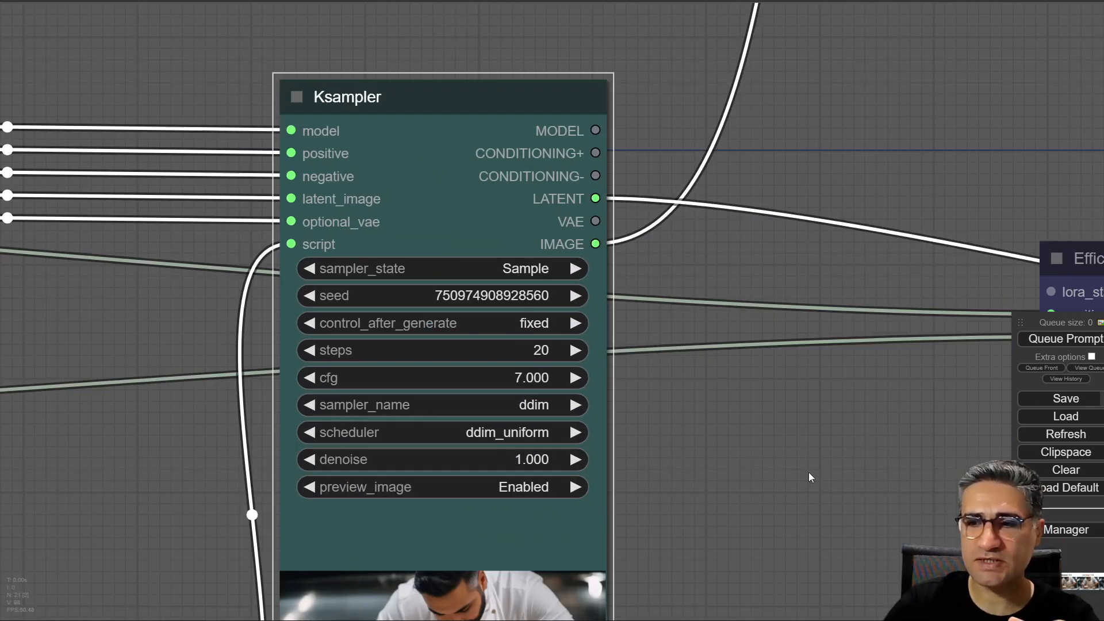
left_click_drag(809, 473, 284, 378)
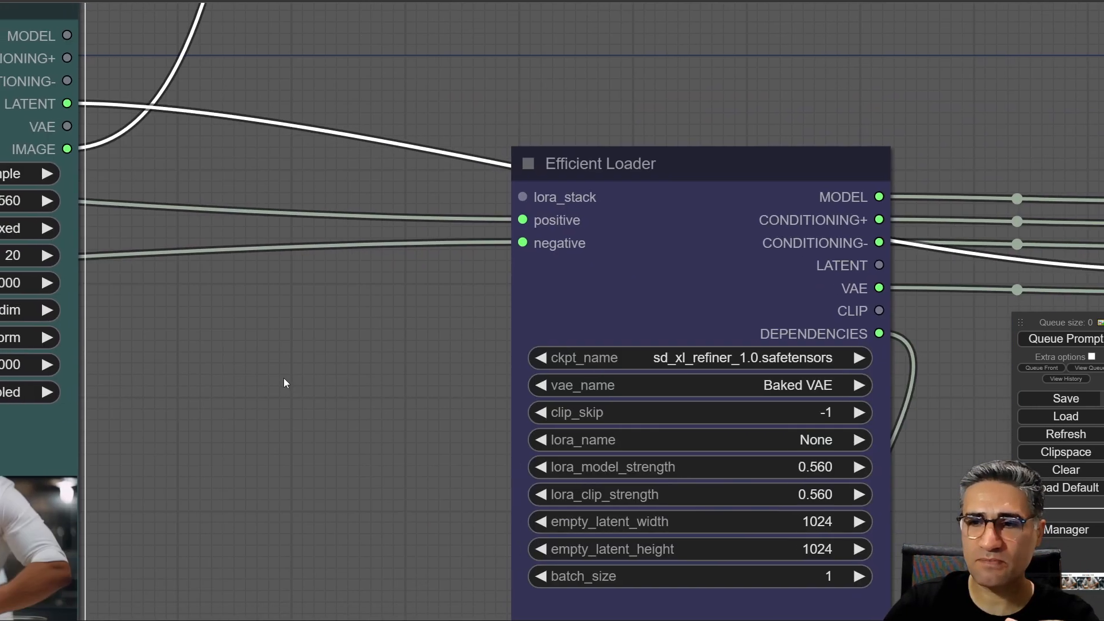
scroll(318, 407, "down", 5)
left_click_drag(342, 435, 91, 266)
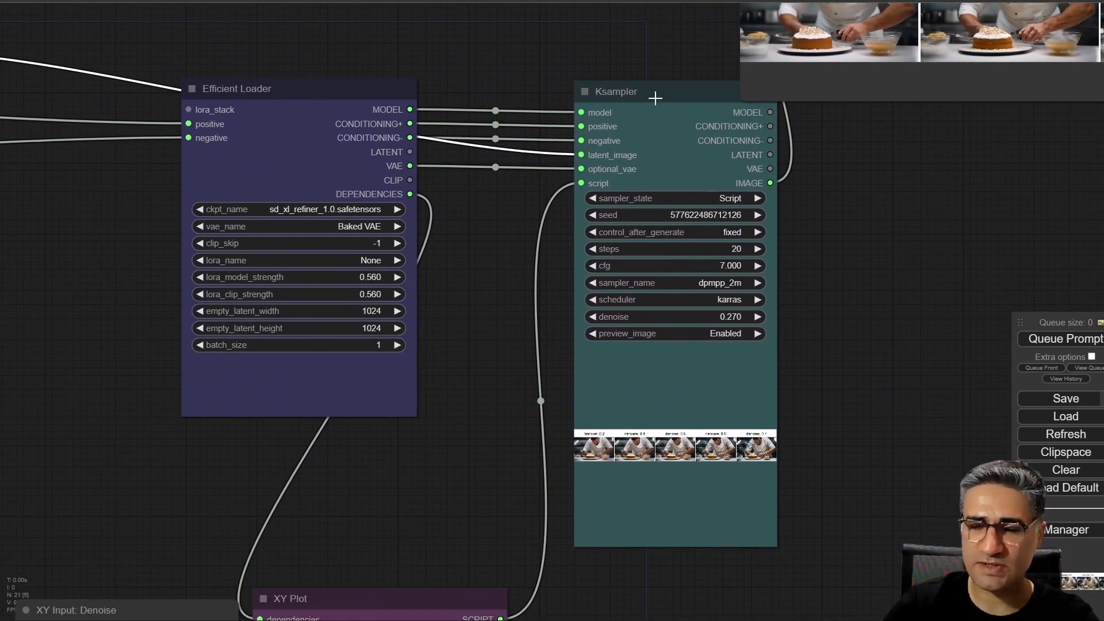
scroll(457, 376, "down", 3)
left_click_drag(476, 394, 399, 376)
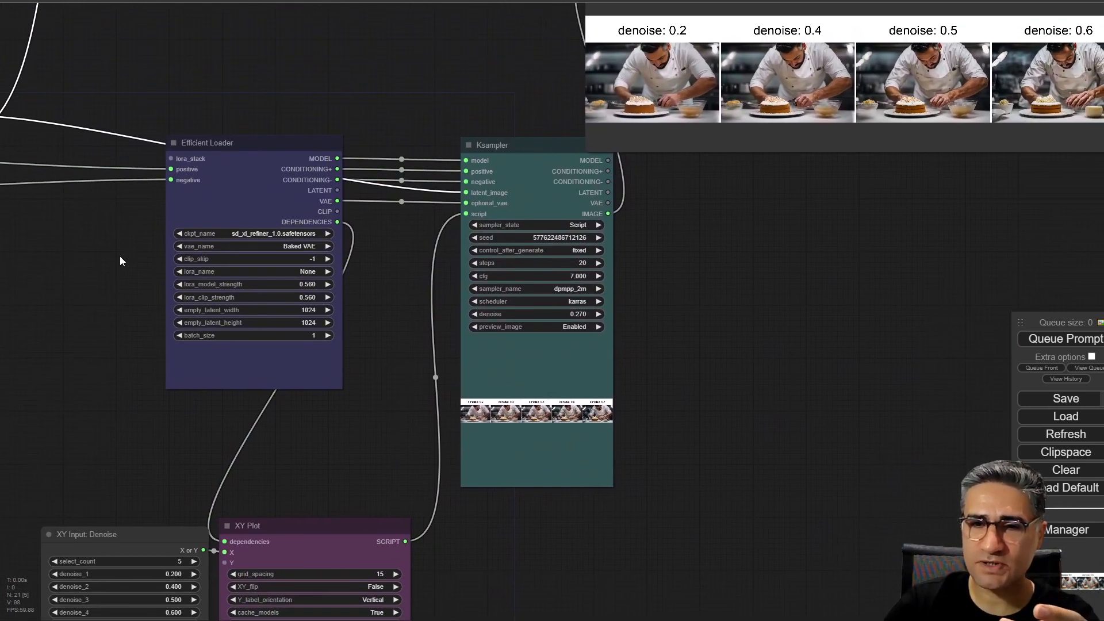
Review the XY Input: Denoise and XY Plot branch, and compare the sampler_state of the base and refiner Ksamplers.
left_click_drag(121, 262, 574, 320)
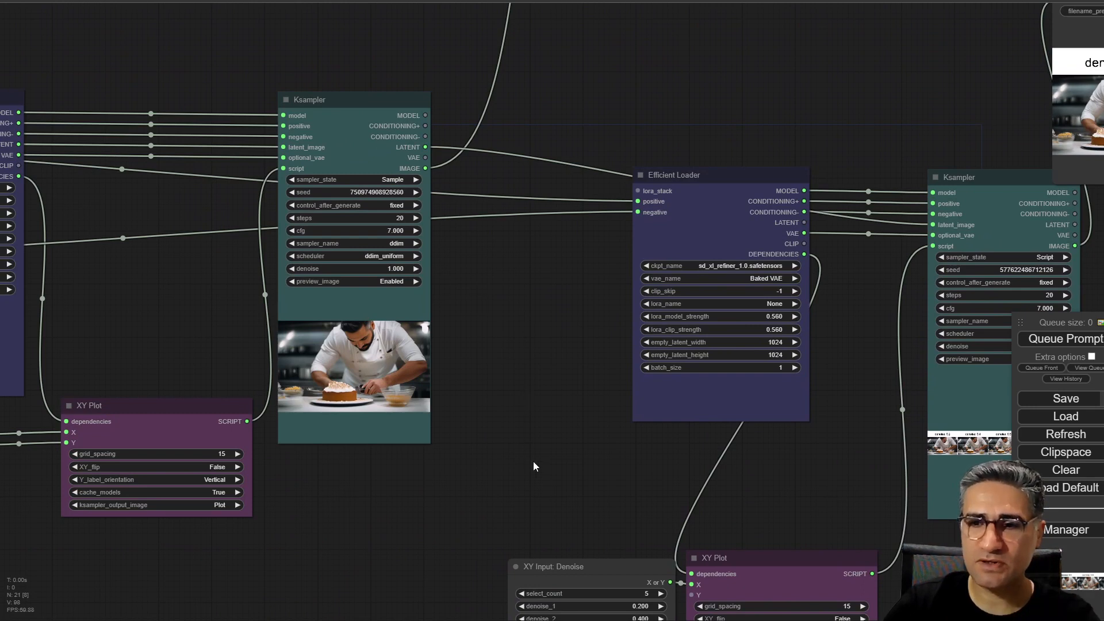
left_click_drag(561, 503, 84, 360)
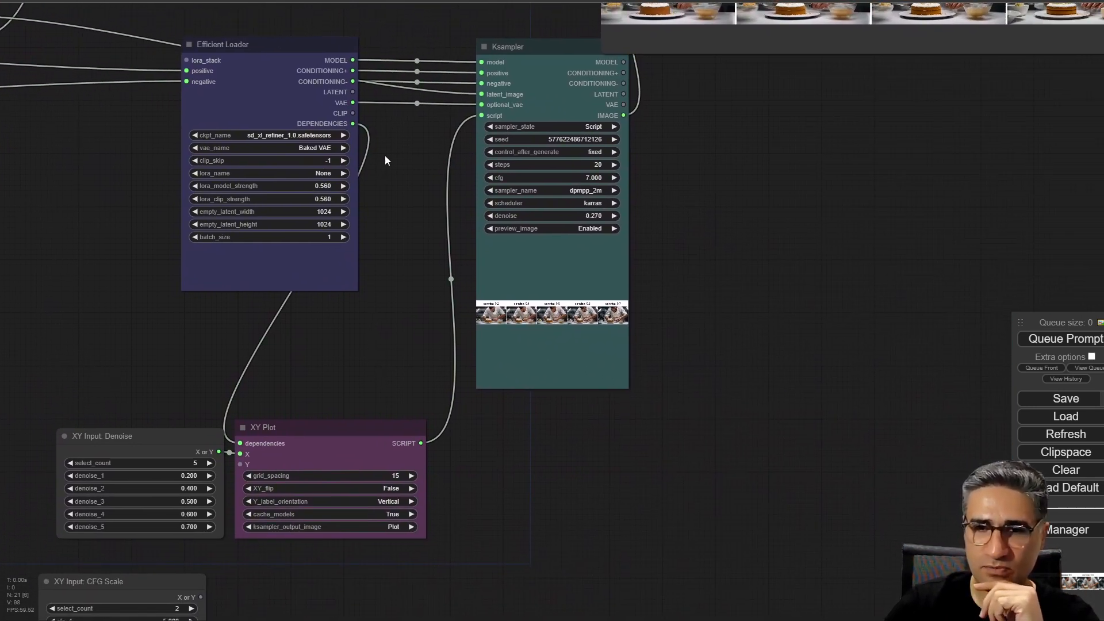
left_click_drag(151, 194, 532, 396)
scroll(265, 273, "up", 5)
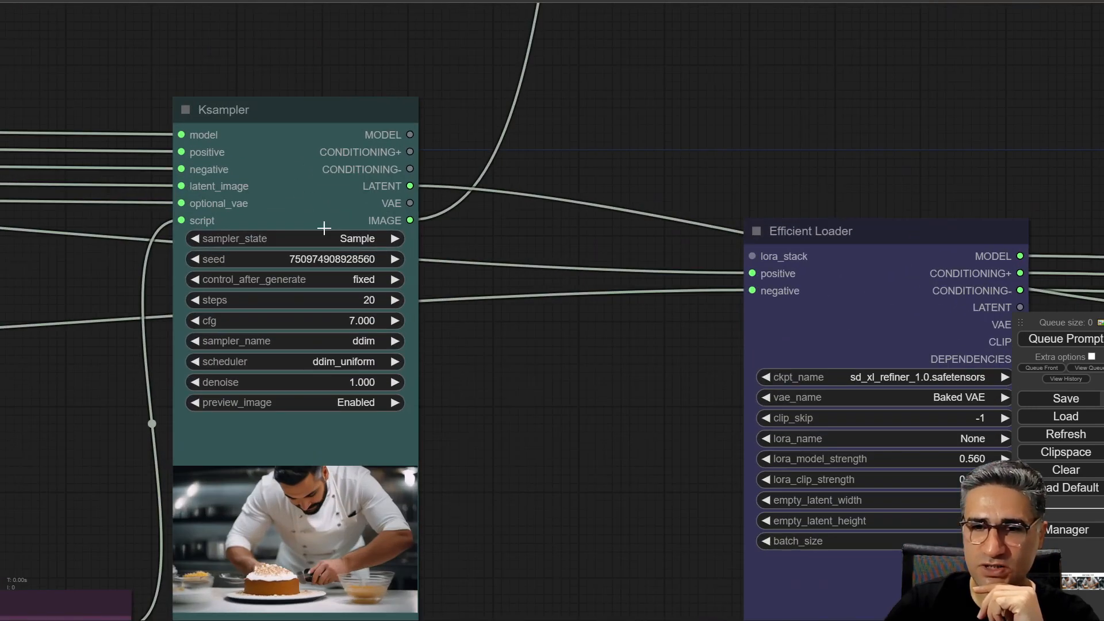
scroll(339, 244, "up", 3)
left_click_drag(805, 498, 29, 273)
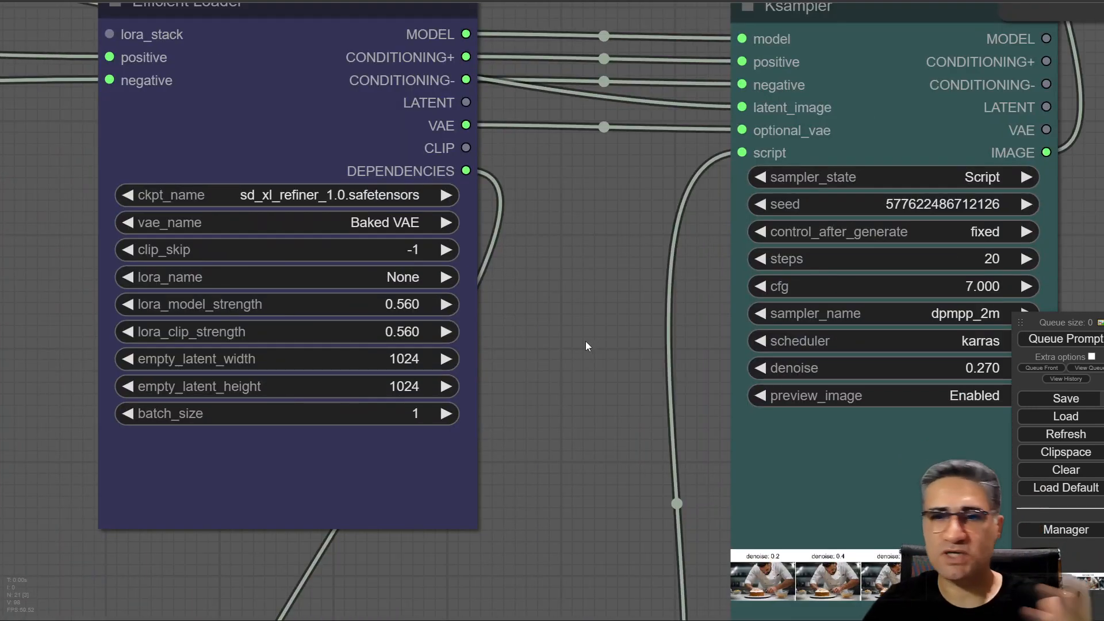
left_click_drag(591, 249, 220, 320)
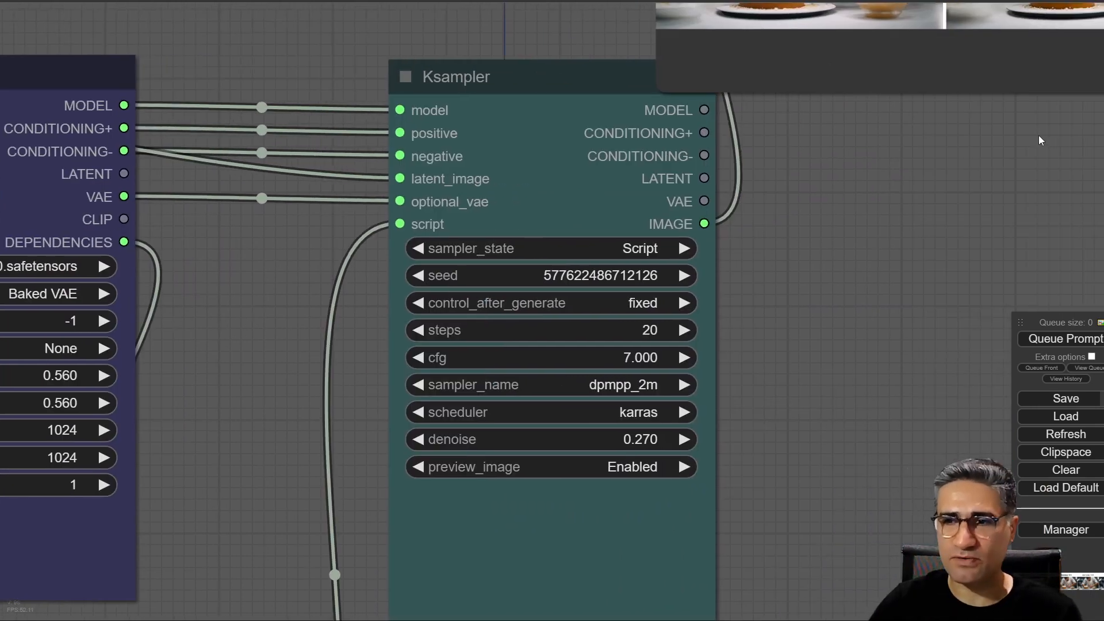
Move the XY Input: CFG Scale node lower and the connected XY Input: Denoise node farther left of the refiner's XY Plot.
left_click_drag(1040, 140, 957, 233)
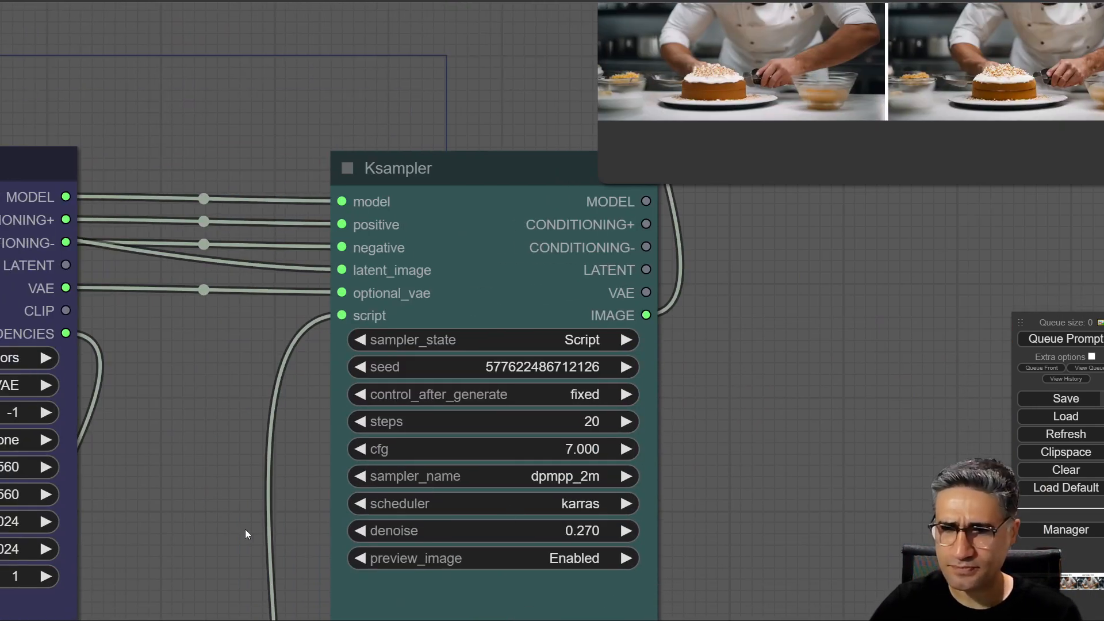
left_click_drag(181, 530, 604, 284)
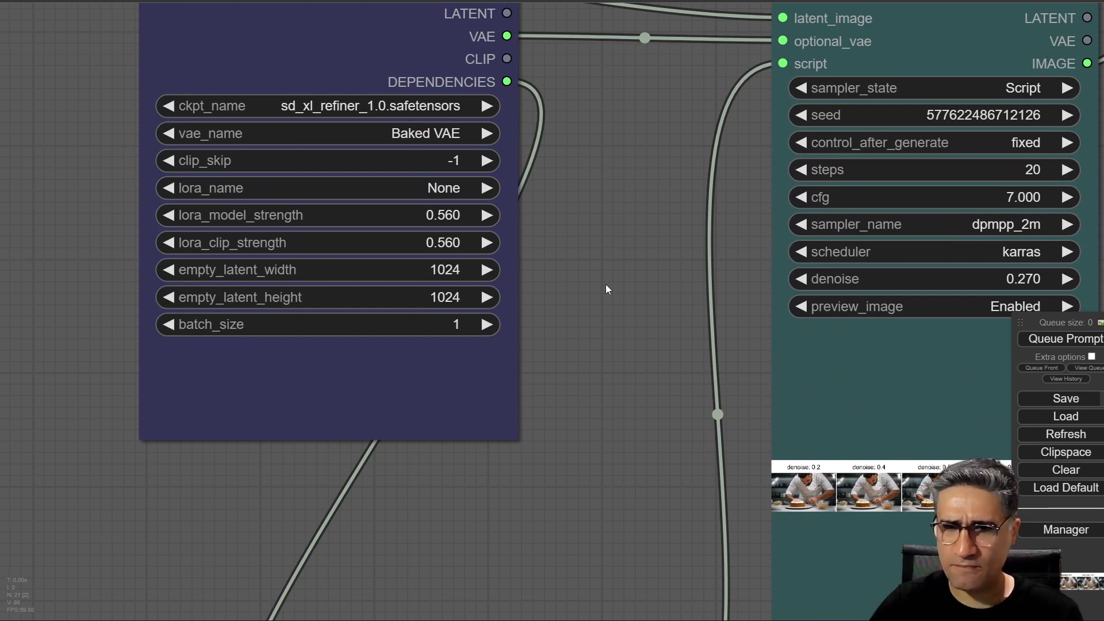
scroll(606, 284, "down", 3)
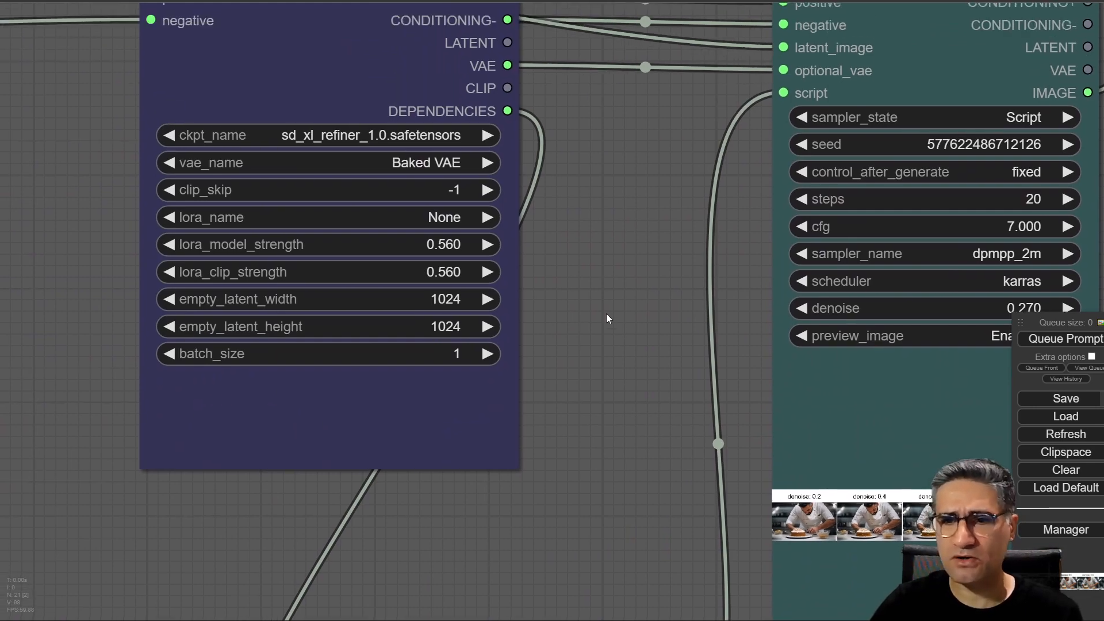
scroll(625, 388, "down", 4)
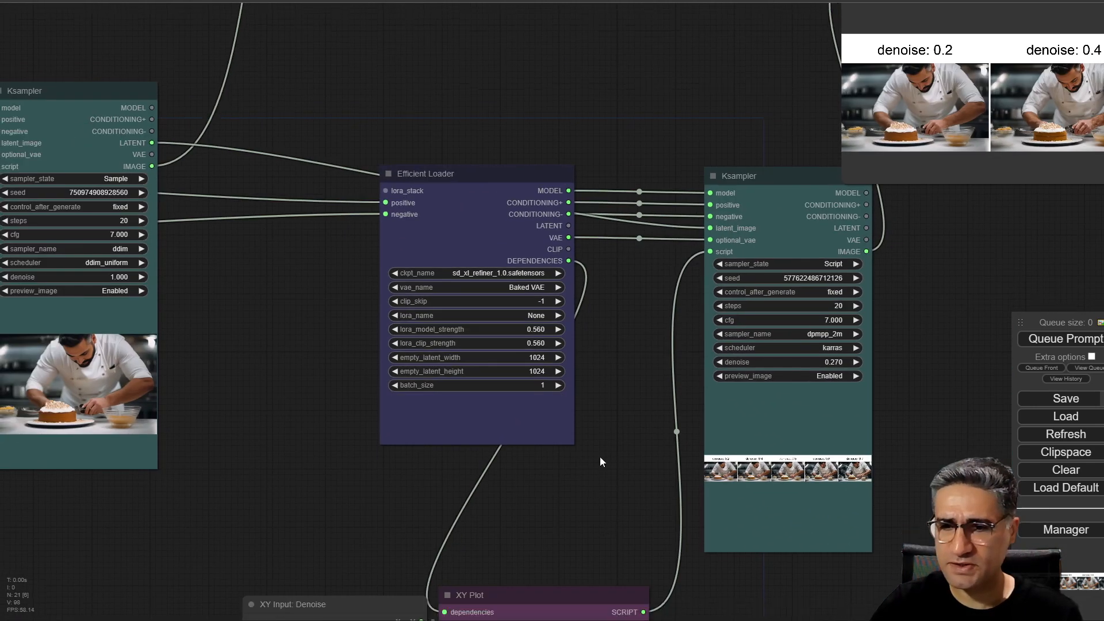
left_click_drag(598, 458, 612, 145)
scroll(356, 354, "up", 5)
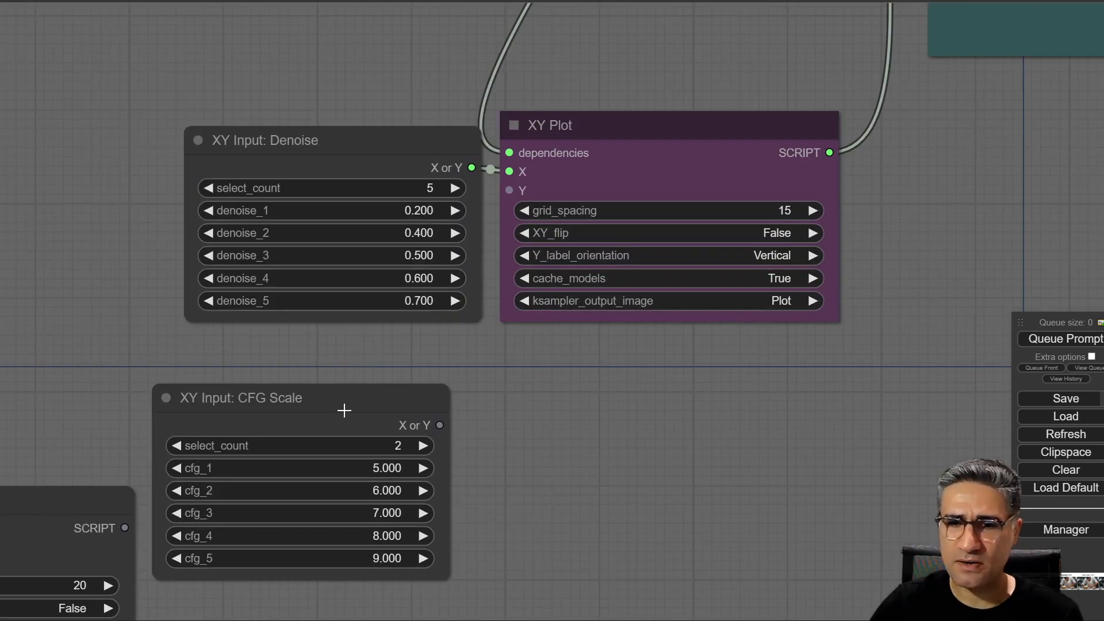
left_click_drag(345, 409, 387, 497)
scroll(443, 326, "up", 2)
left_click_drag(449, 380, 561, 389)
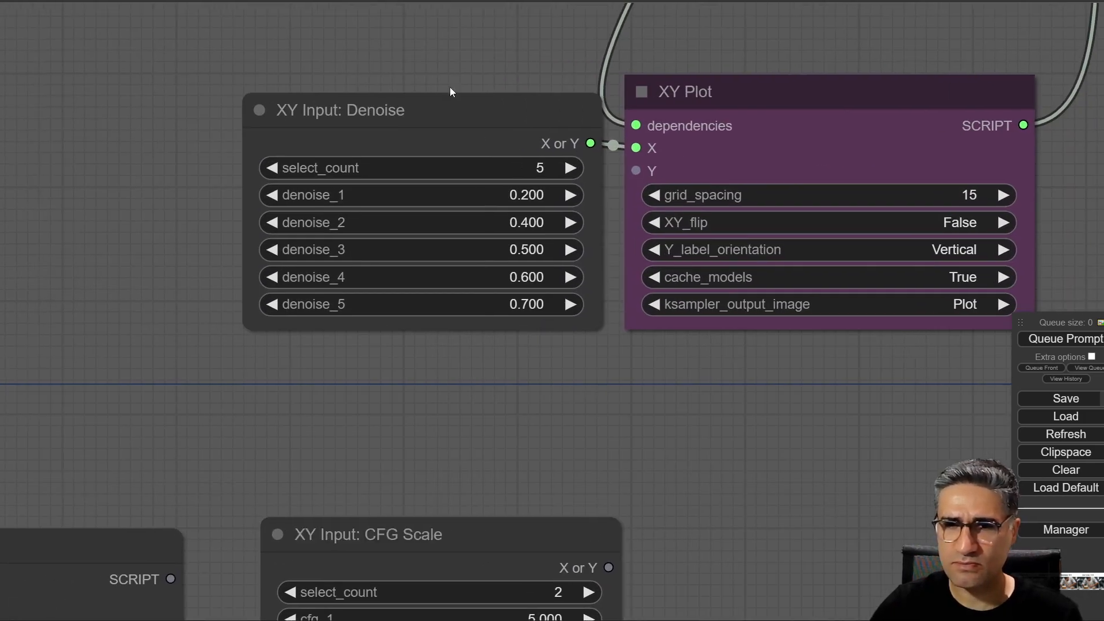
left_click_drag(480, 125, 208, 129)
Add an XY Input: Positive Prompt S/R node from the Efficiency Nodes beside the refiner's XY Plot.
right_click(440, 219)
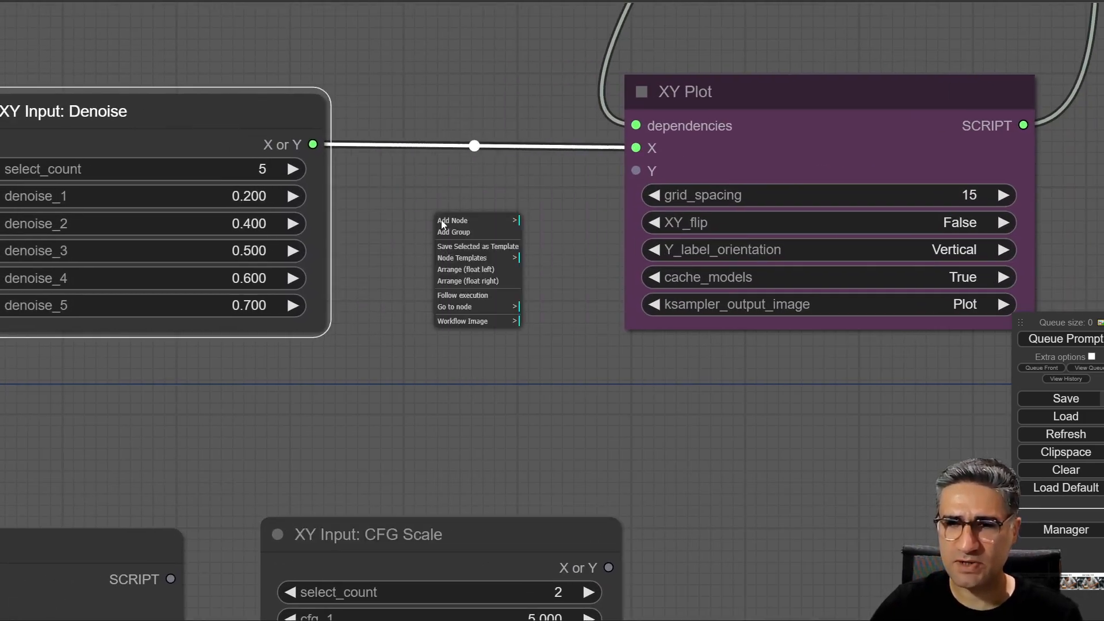
left_click(397, 207)
right_click(490, 222)
left_click(516, 227)
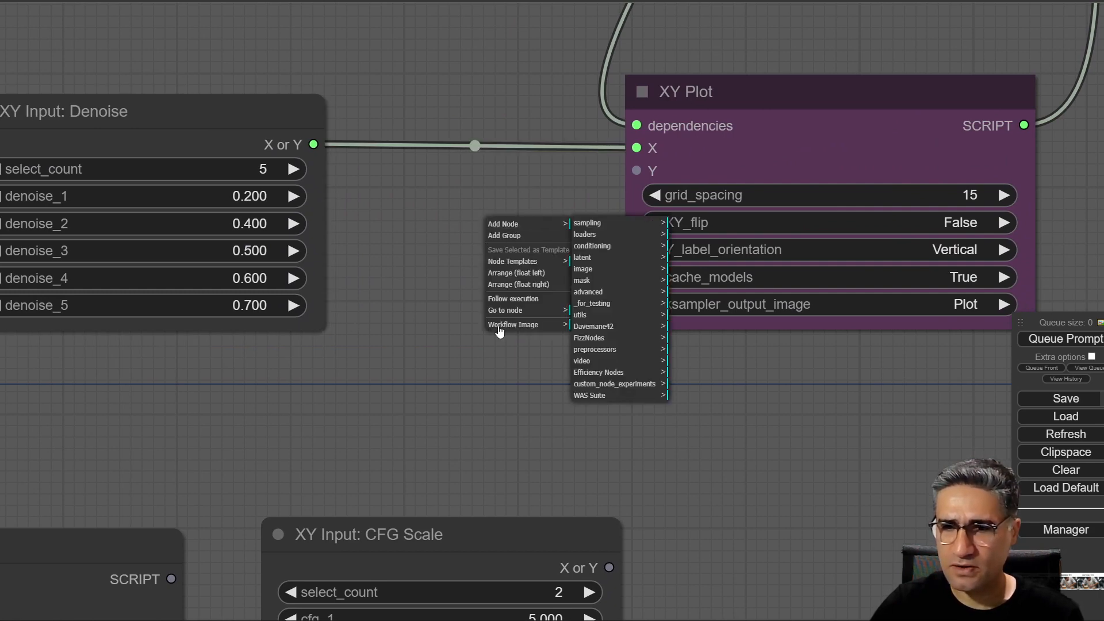
left_click(598, 372)
left_click(680, 223)
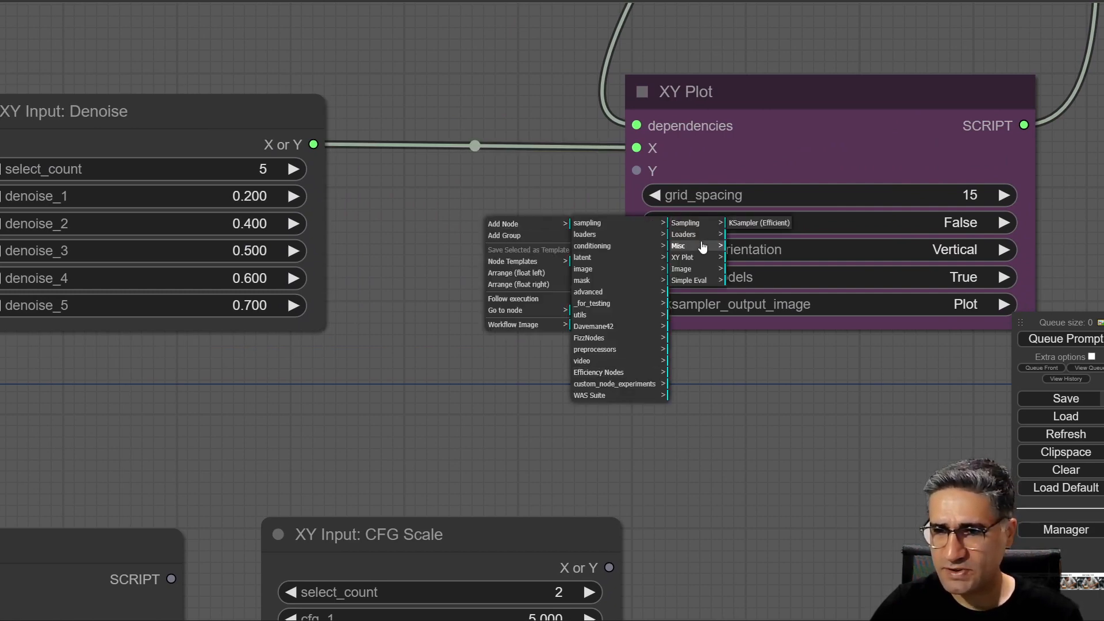
left_click(712, 258)
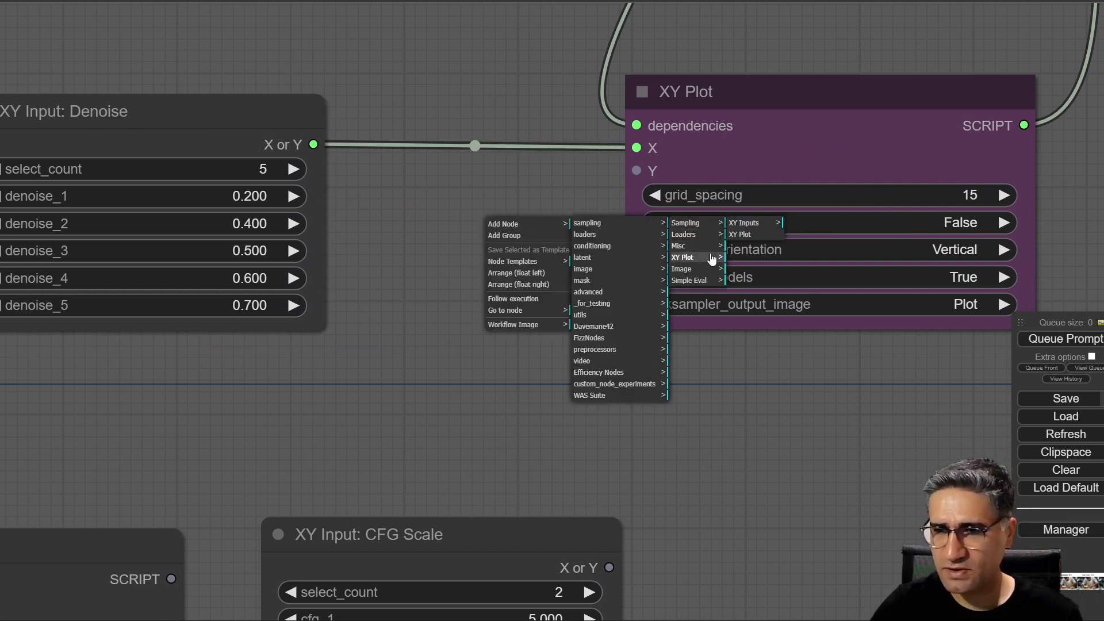
left_click(744, 223)
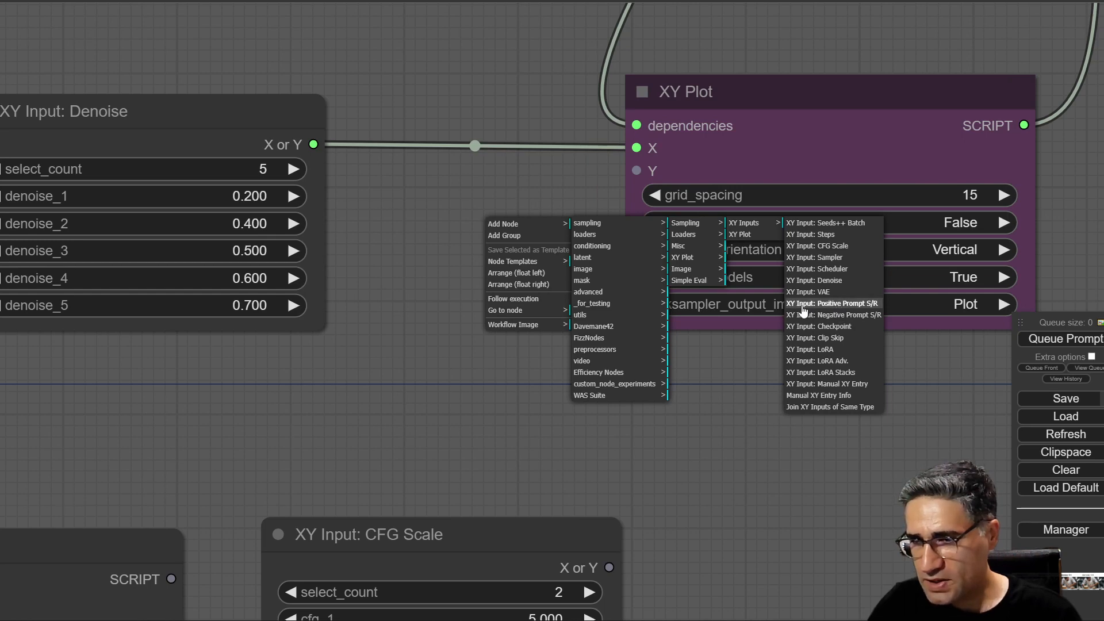
left_click(865, 304)
Place the Positive Prompt S/R node below XY Input: Denoise and connect its output to the XY Plot's Y input.
left_click_drag(609, 243, 360, 349)
left_click_drag(261, 113, 289, 1)
left_click_drag(559, 274, 480, 273)
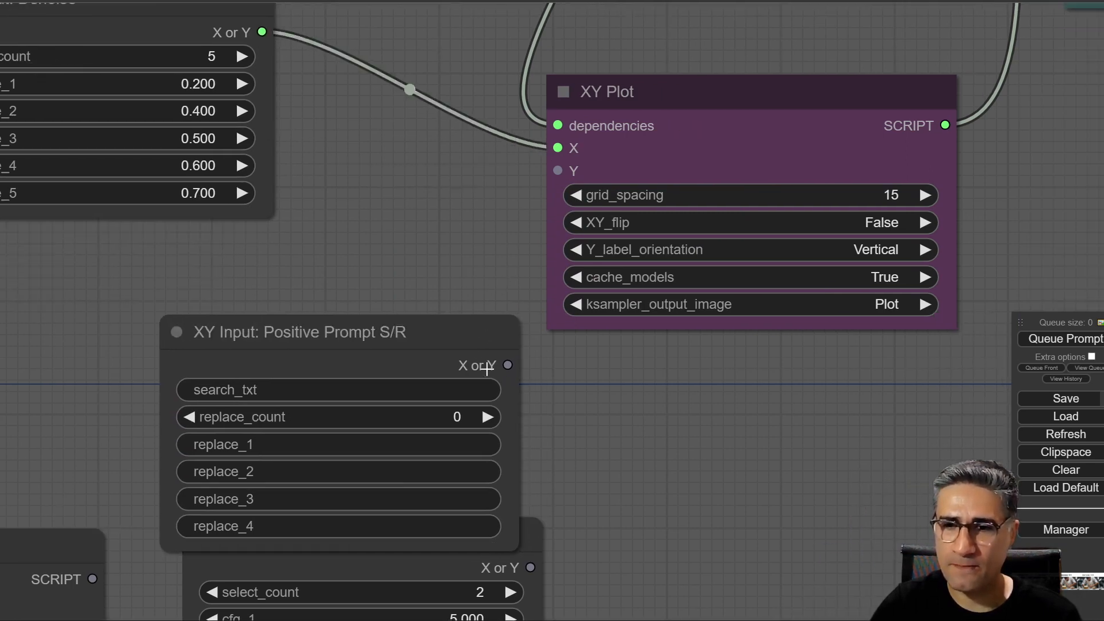
left_click_drag(463, 347, 556, 174)
left_click_drag(413, 206, 512, 139)
Set the Positive Prompt S/R node's search_txt to "cake".
scroll(237, 215, "up", 5)
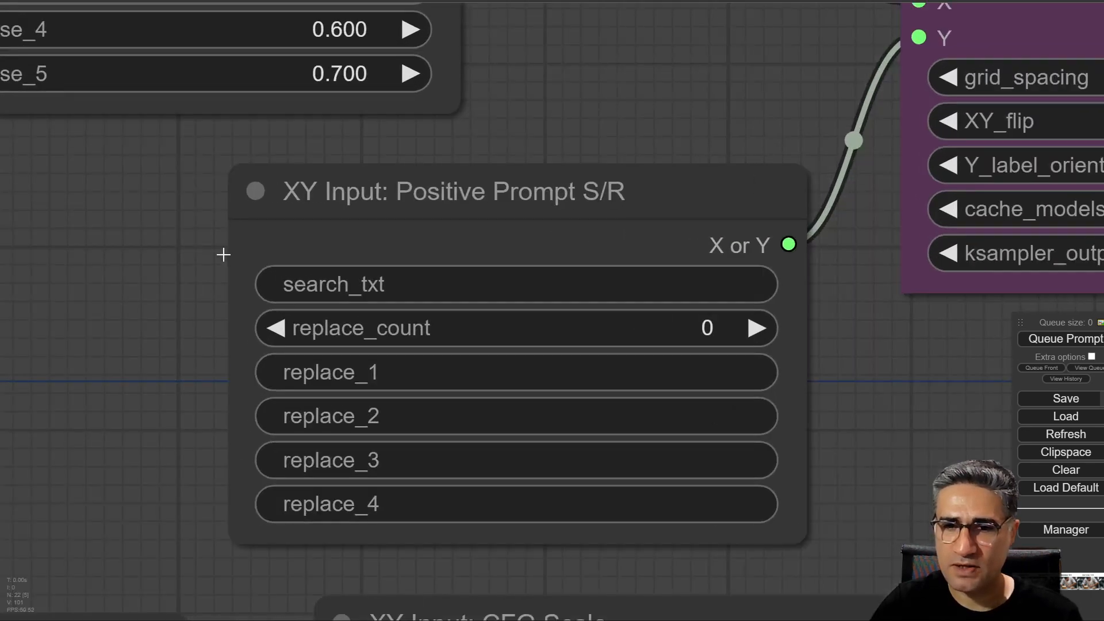
left_click_drag(148, 338, 142, 319)
left_click(401, 263)
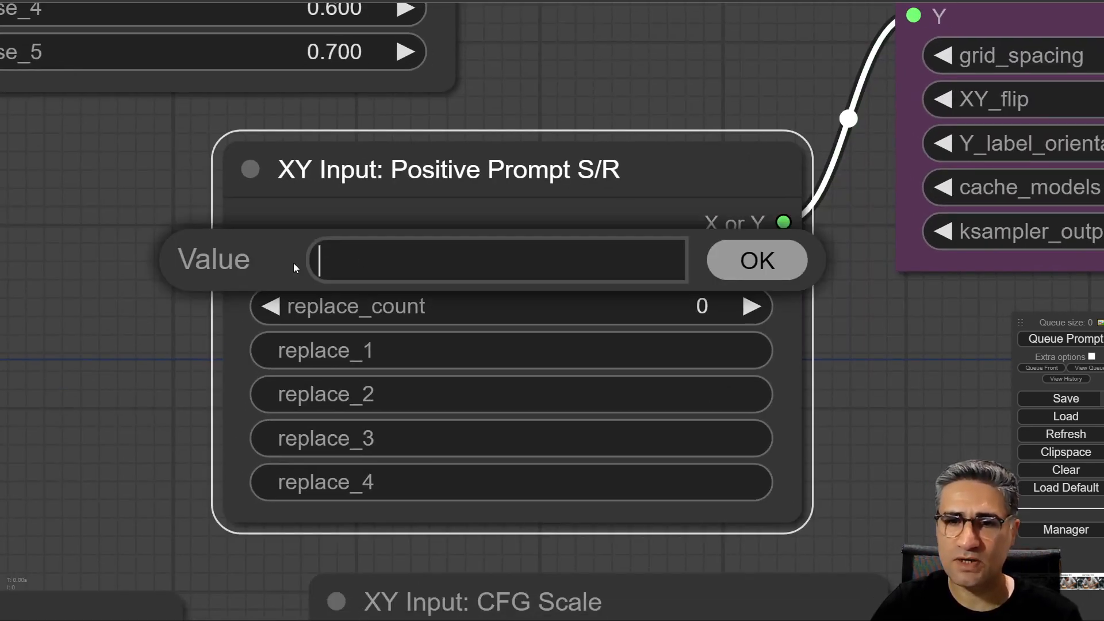
left_click(759, 257)
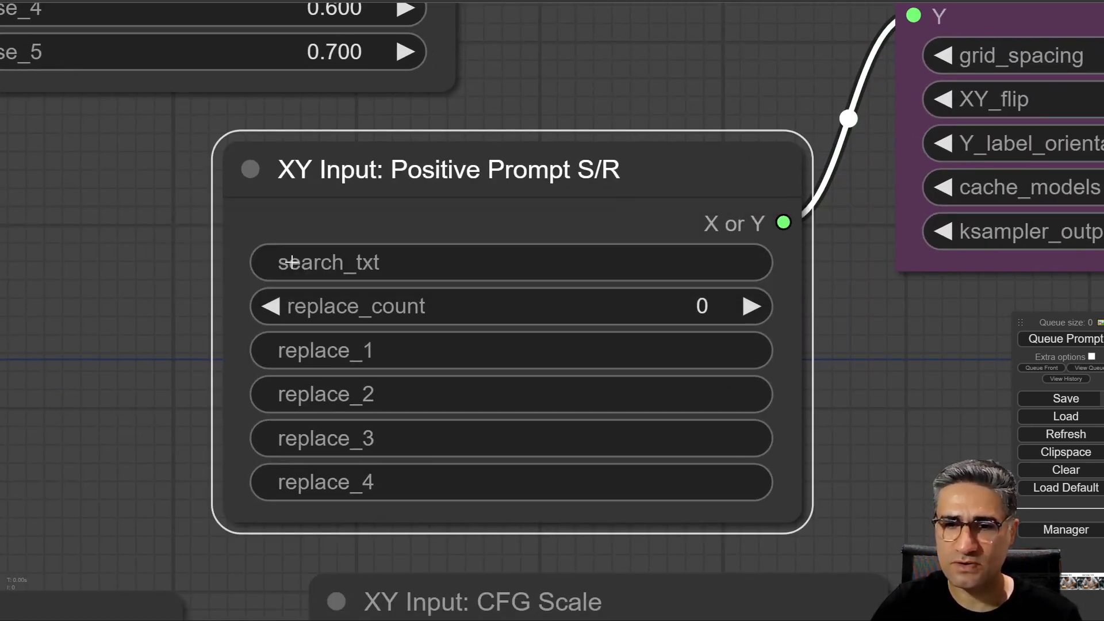
left_click(318, 262)
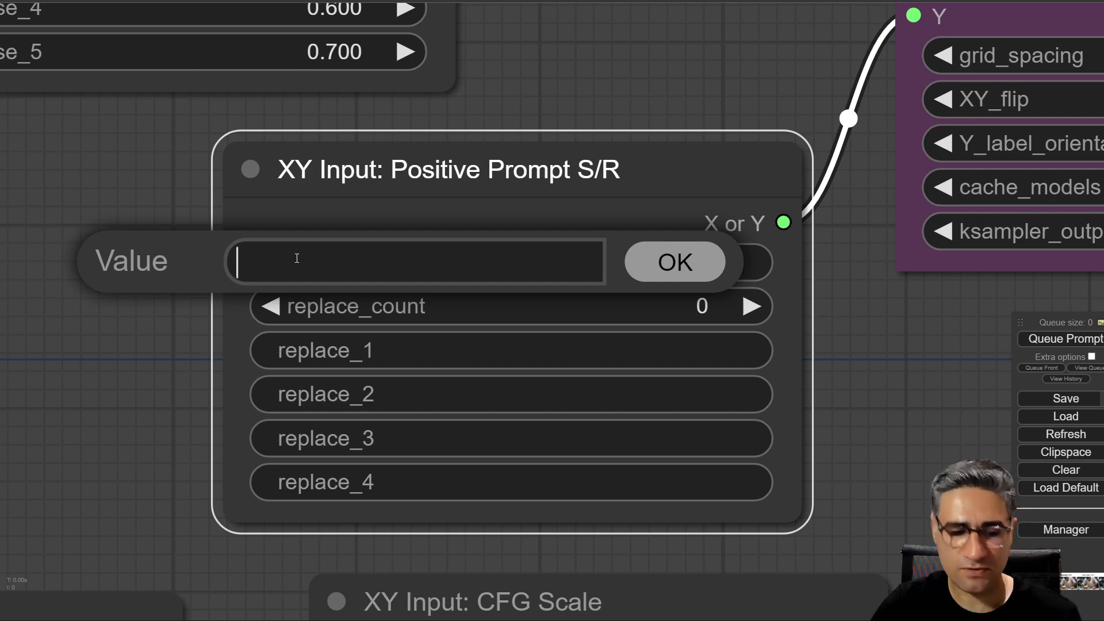
type("cake")
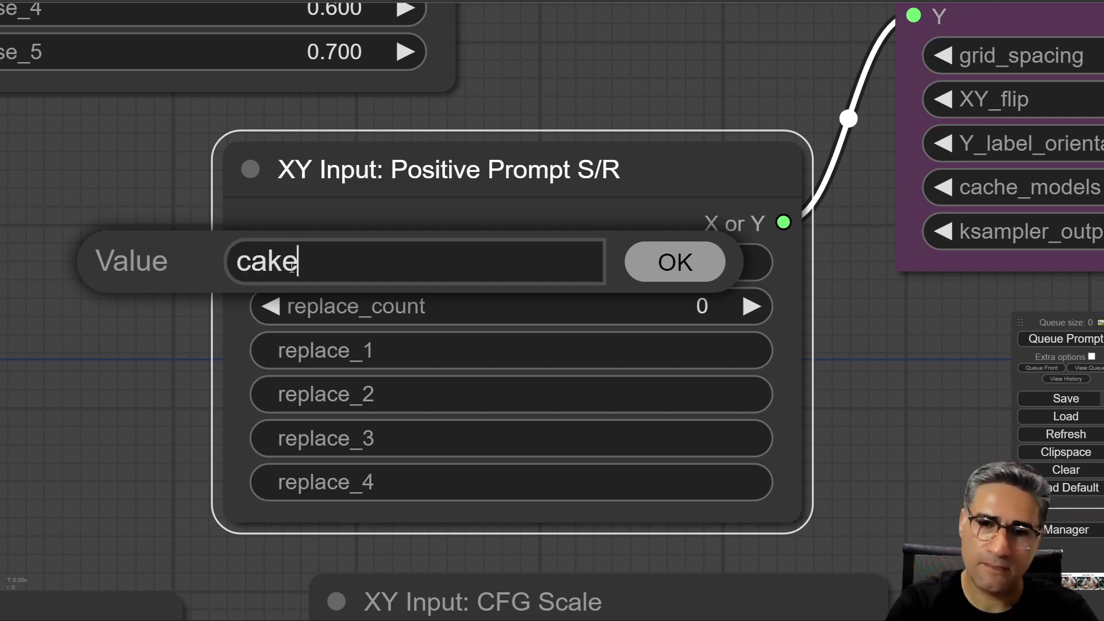
left_click(706, 255)
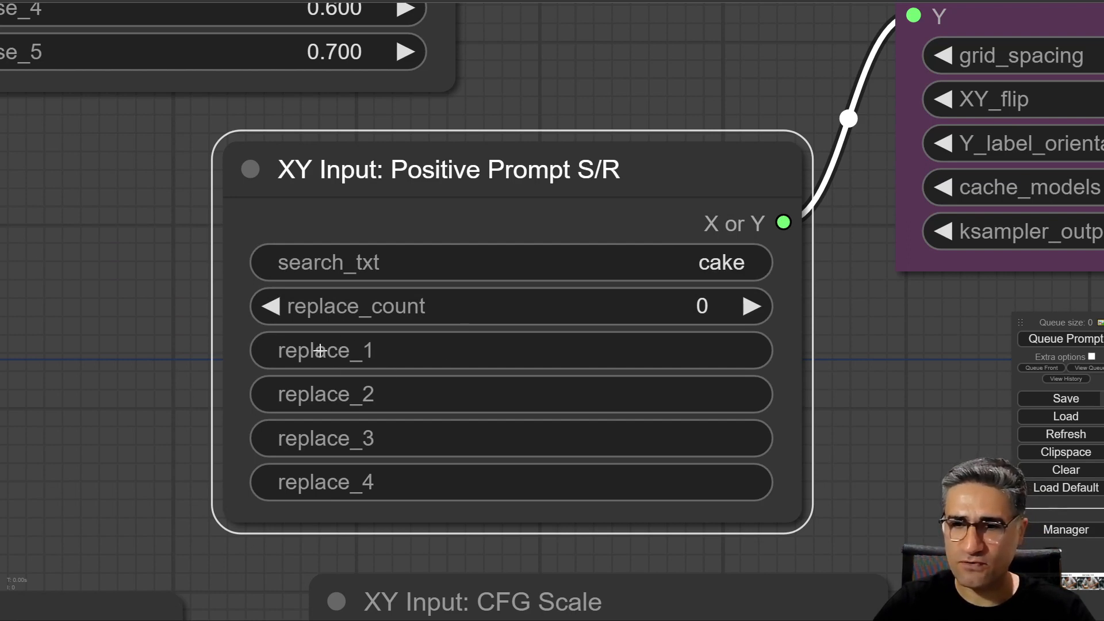
Fill the Positive Prompt S/R node's replace_1 with "dfsdf" and replace_2 with "gfgfdg".
left_click(340, 352)
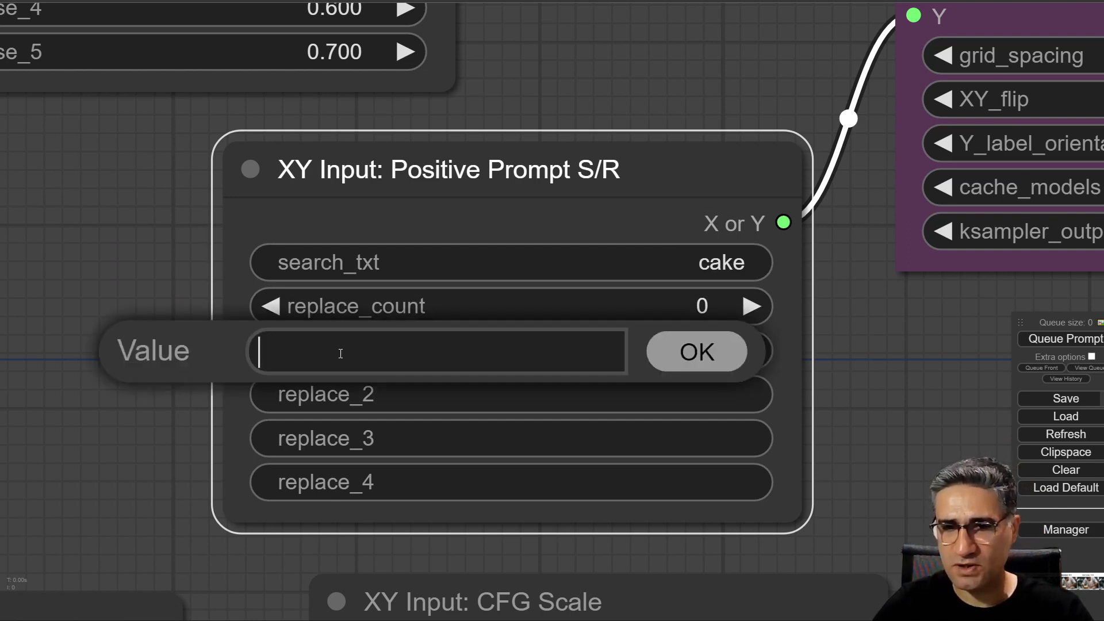
type("dfsdf")
key("Return")
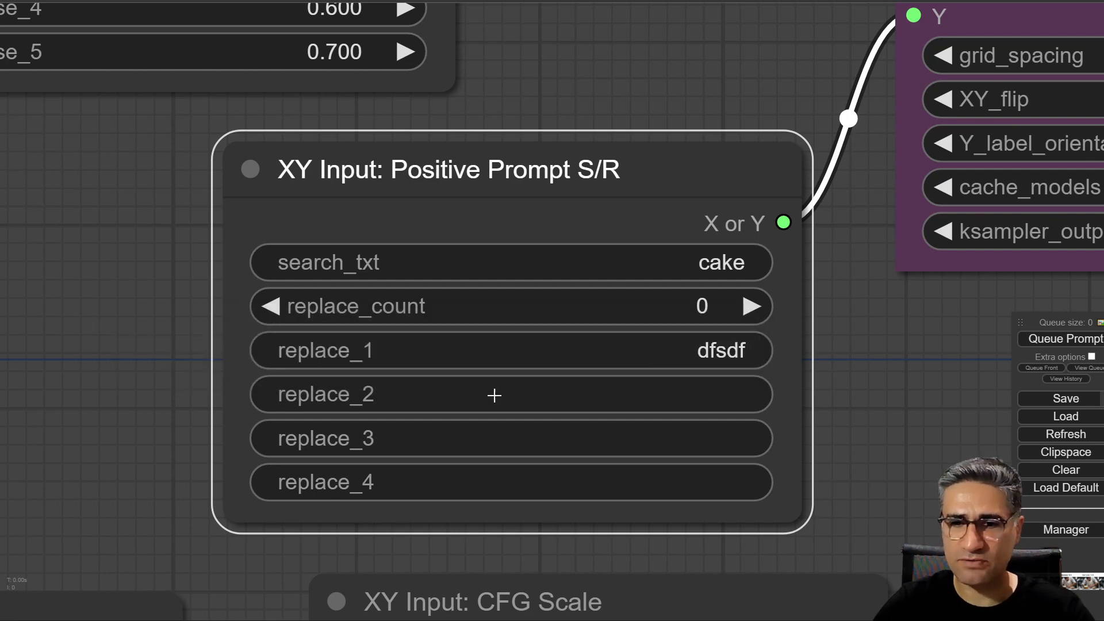
left_click(394, 399)
type("gfgfdg")
key("Return")
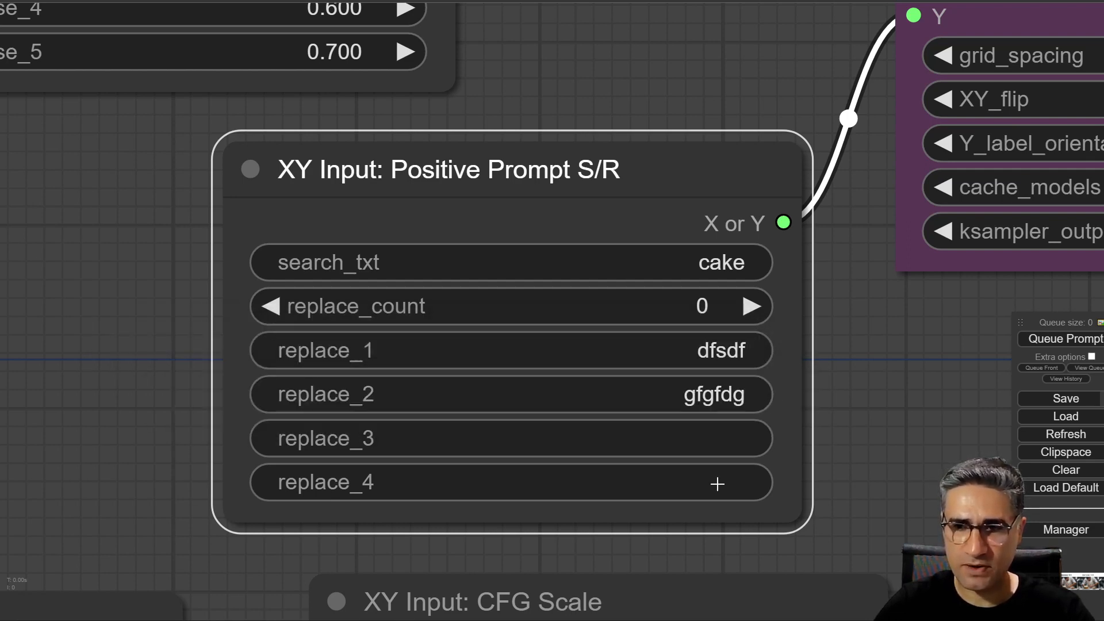
left_click(632, 430)
left_click(968, 432)
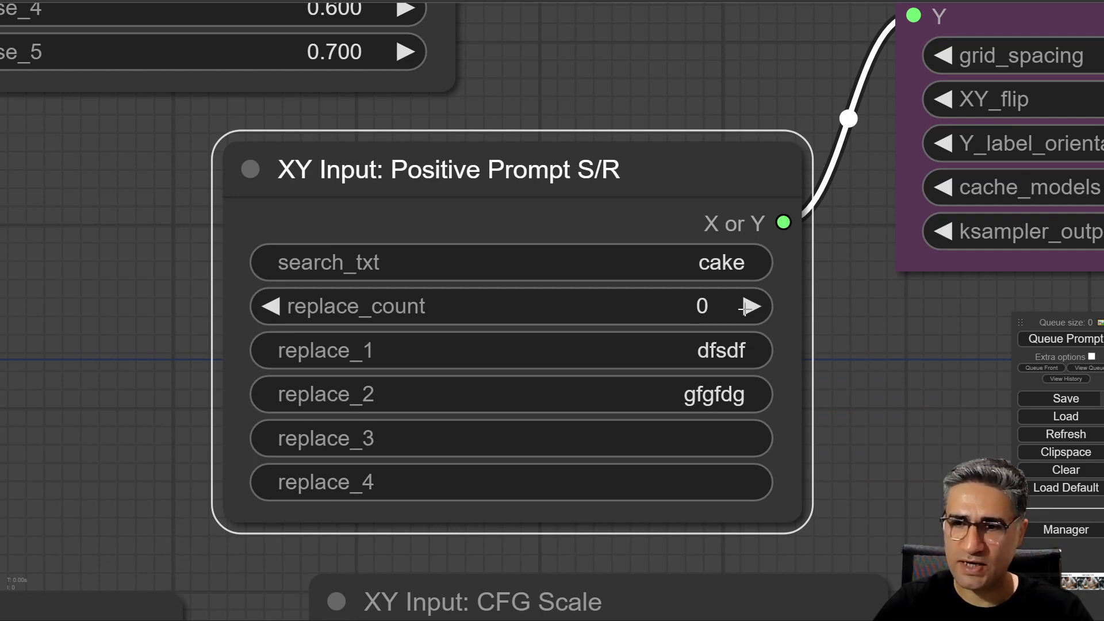
Try the Positive Prompt S/R node's replace_count at 4 and return it to 0.
left_click(753, 303)
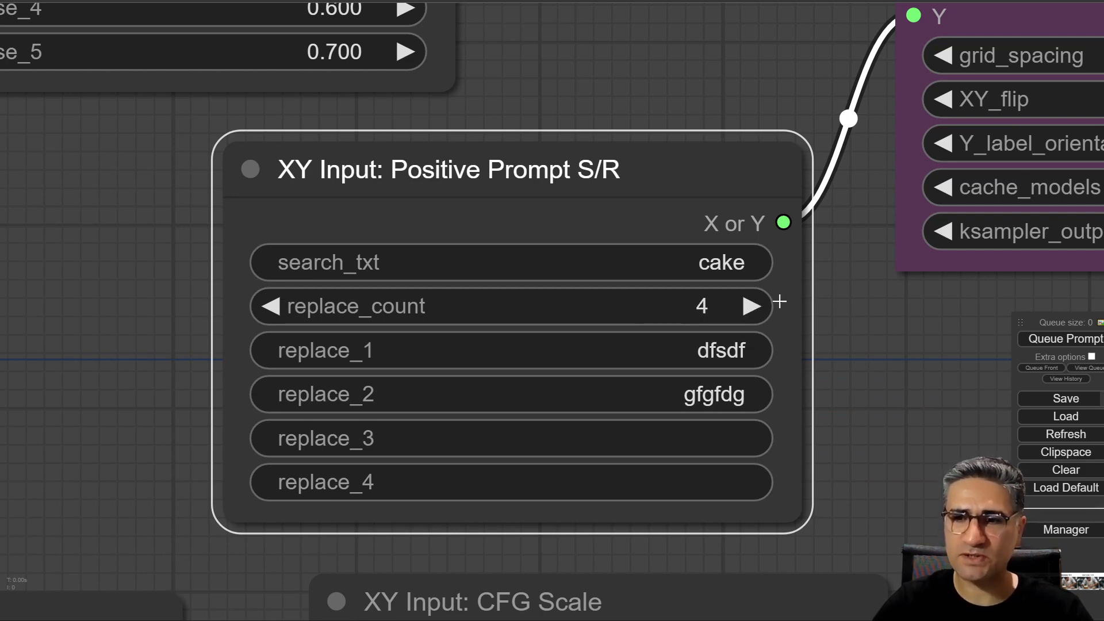
left_click(266, 308)
left_click(265, 309)
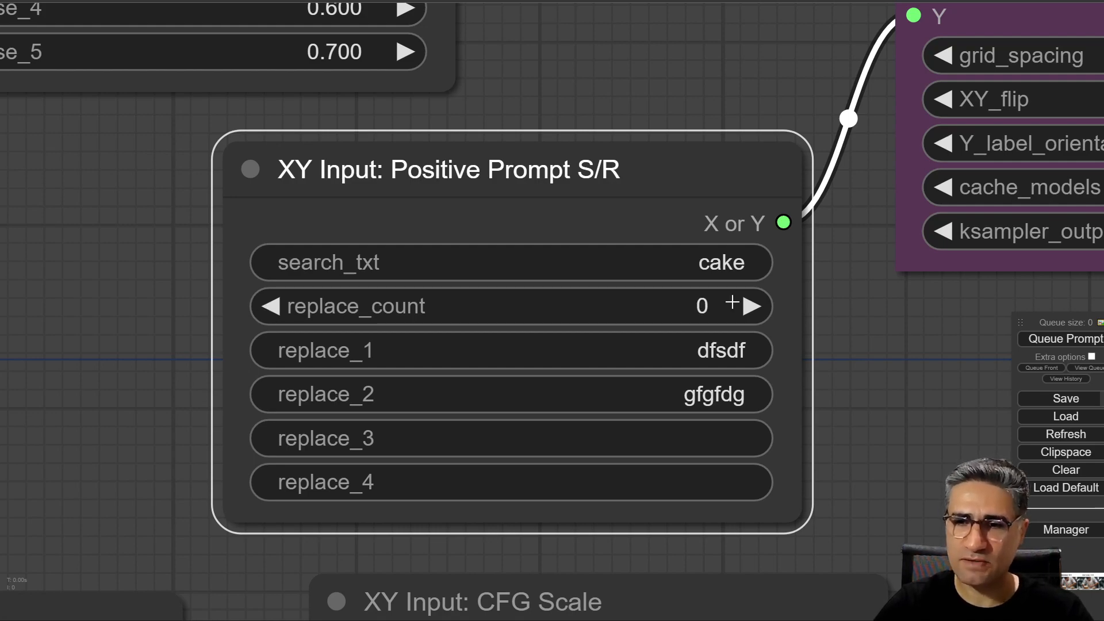
Examine the connected Manual XY Entry node's prompt word list and the options available for its X_type.
scroll(701, 308, "down", 10)
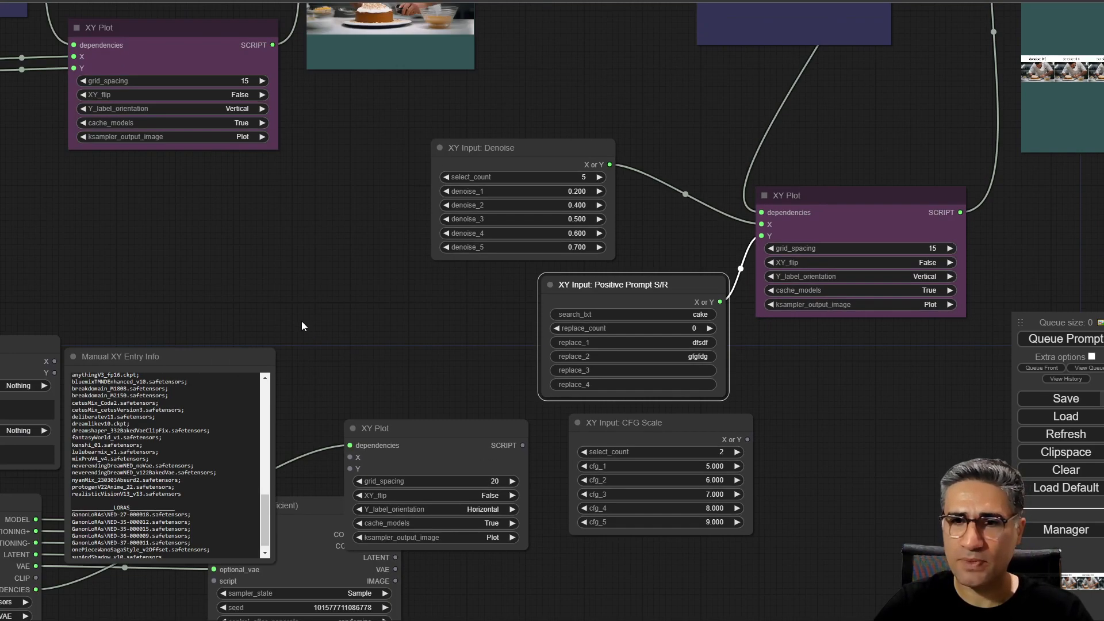
left_click_drag(301, 326, 352, 313)
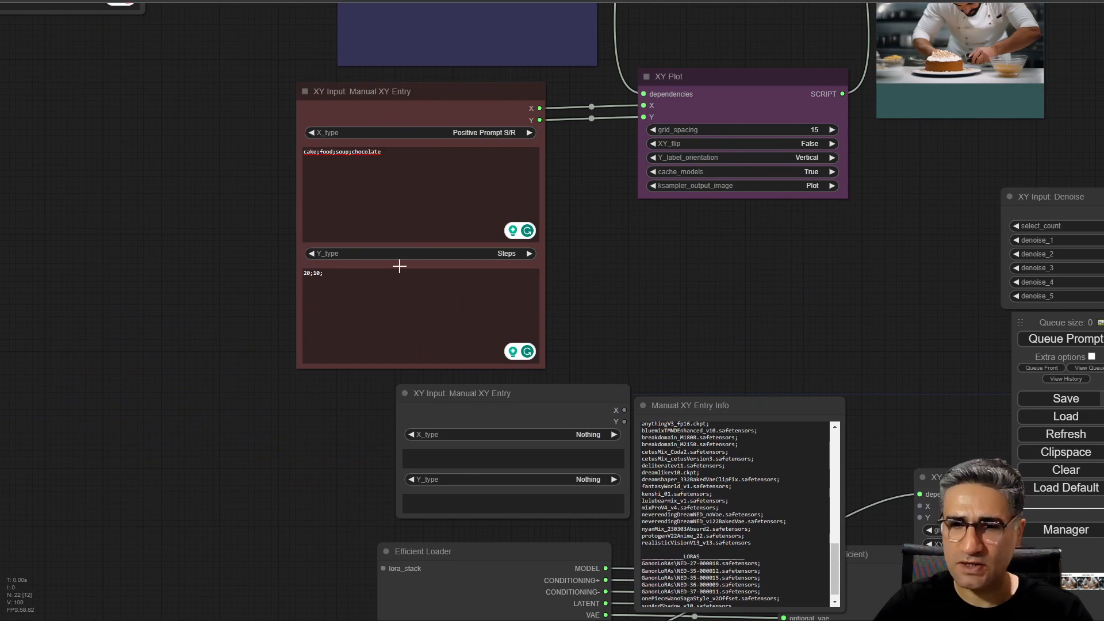
scroll(271, 122, "up", 15)
scroll(299, 184, "down", 4)
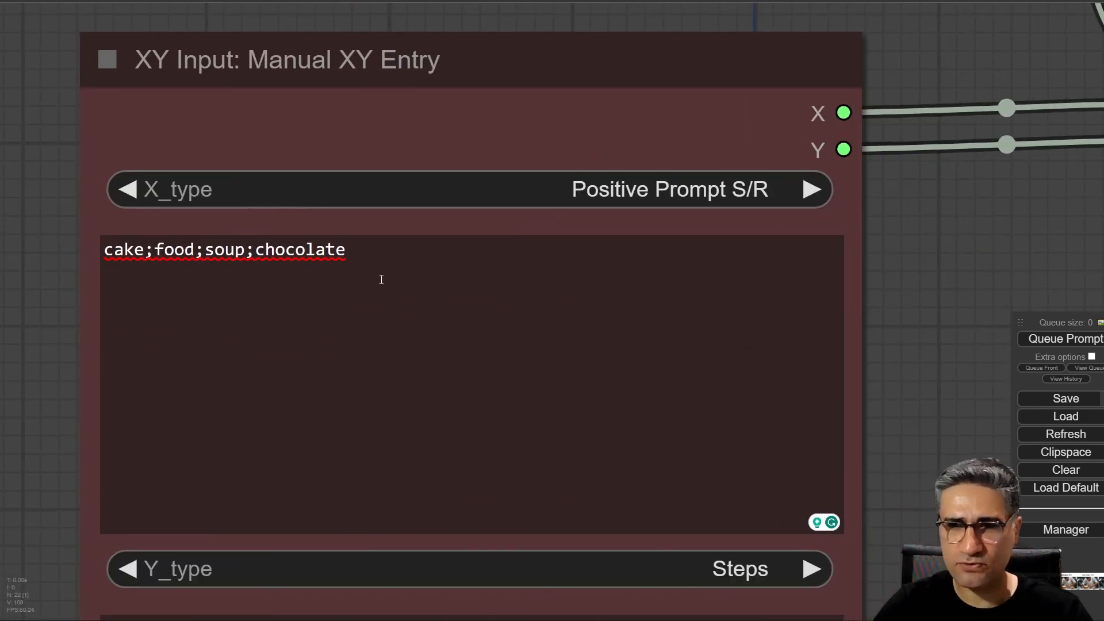
left_click(354, 255)
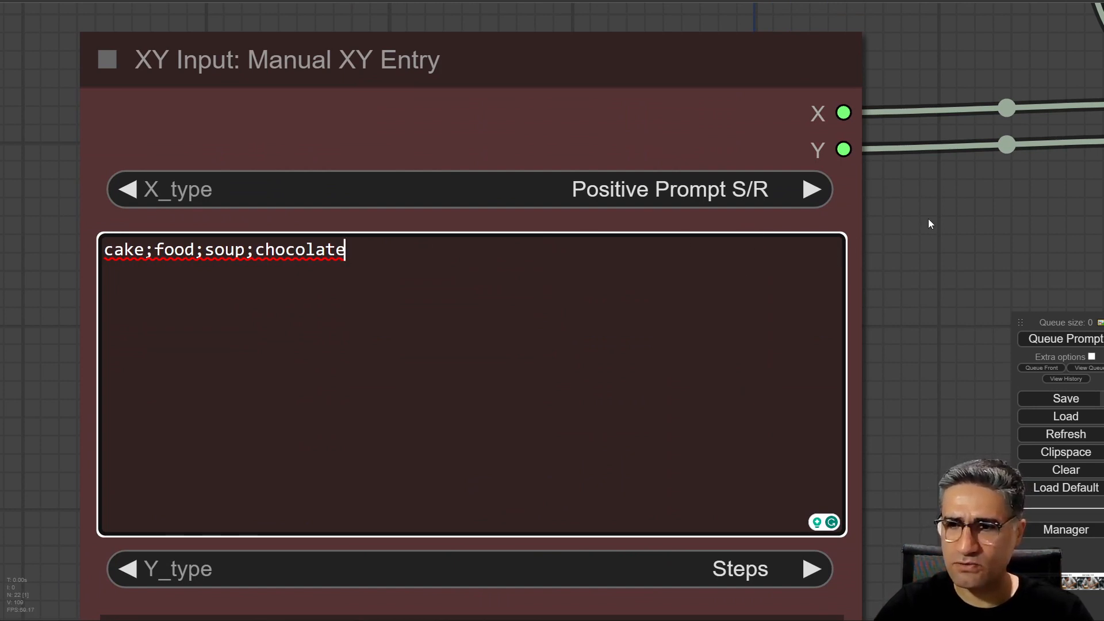
left_click_drag(922, 215, 390, 164)
scroll(397, 166, "down", 3)
left_click_drag(517, 219, 760, 256)
left_click(421, 185)
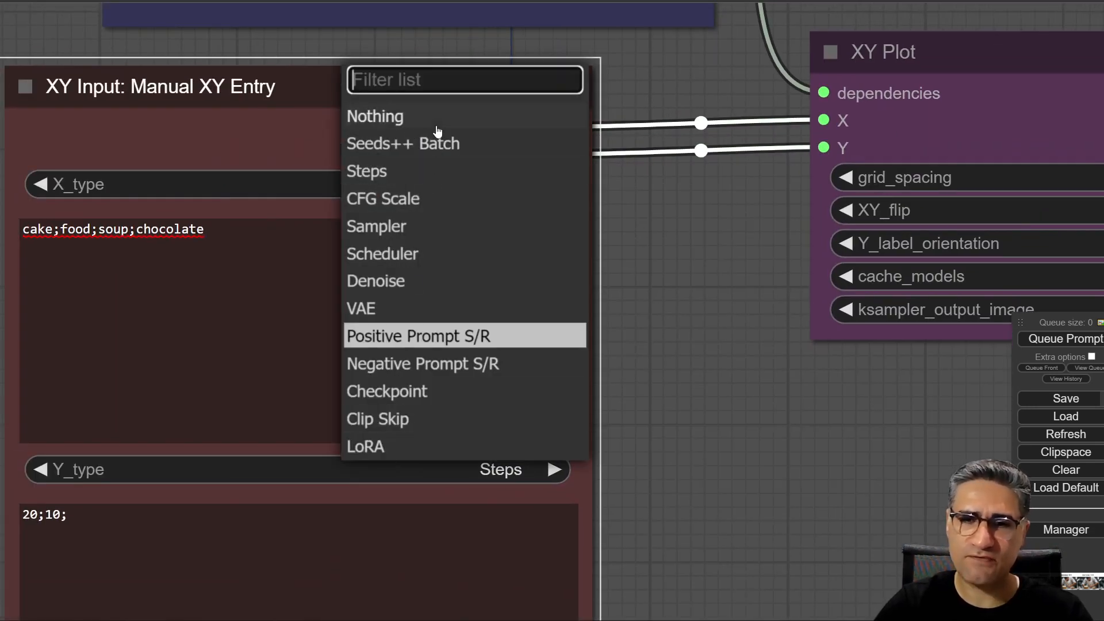
left_click(772, 459)
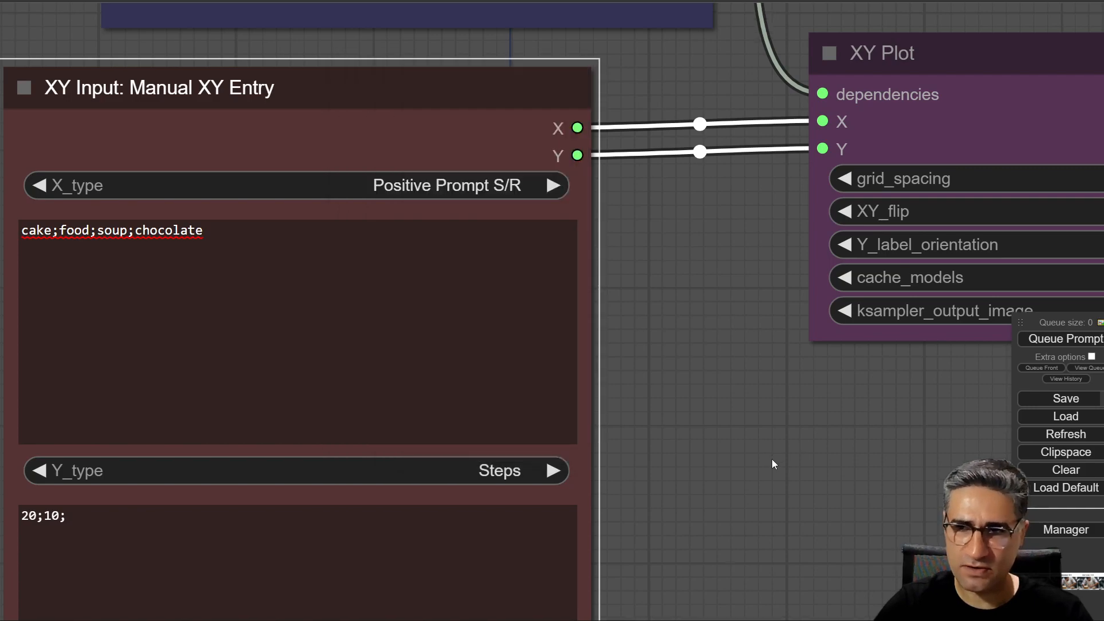
Compare the Manual XY Entry node's semicolon-separated words with the search and replace fields of XY Input: Positive Prompt S/R.
left_click_drag(772, 458, 2, 198)
scroll(181, 257, "down", 5)
left_click_drag(180, 258, 879, 367)
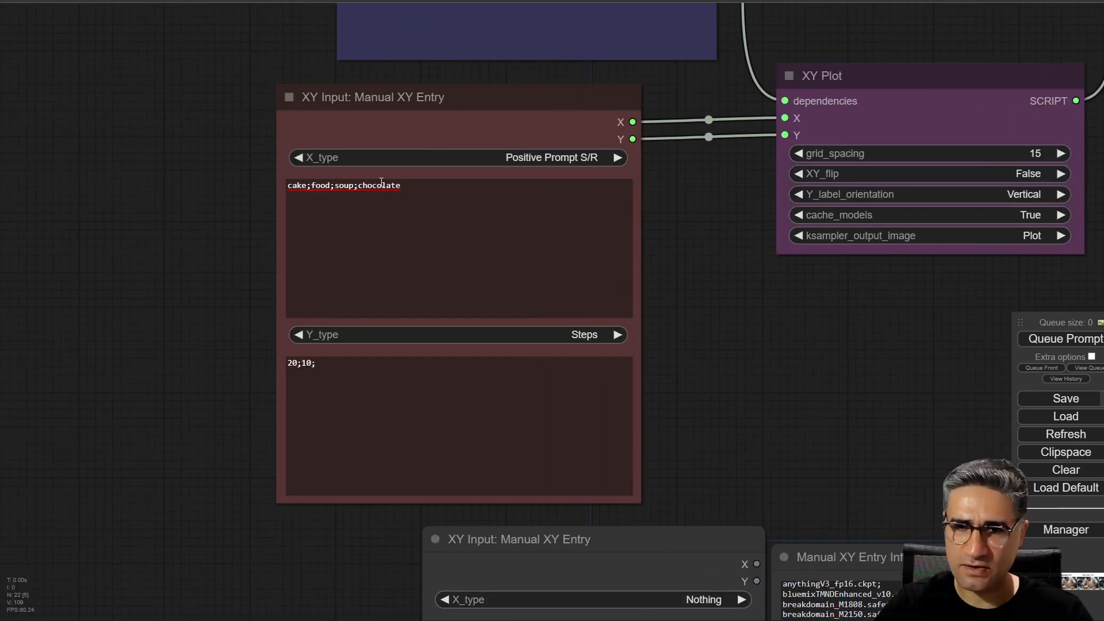
scroll(174, 180, "up", 11)
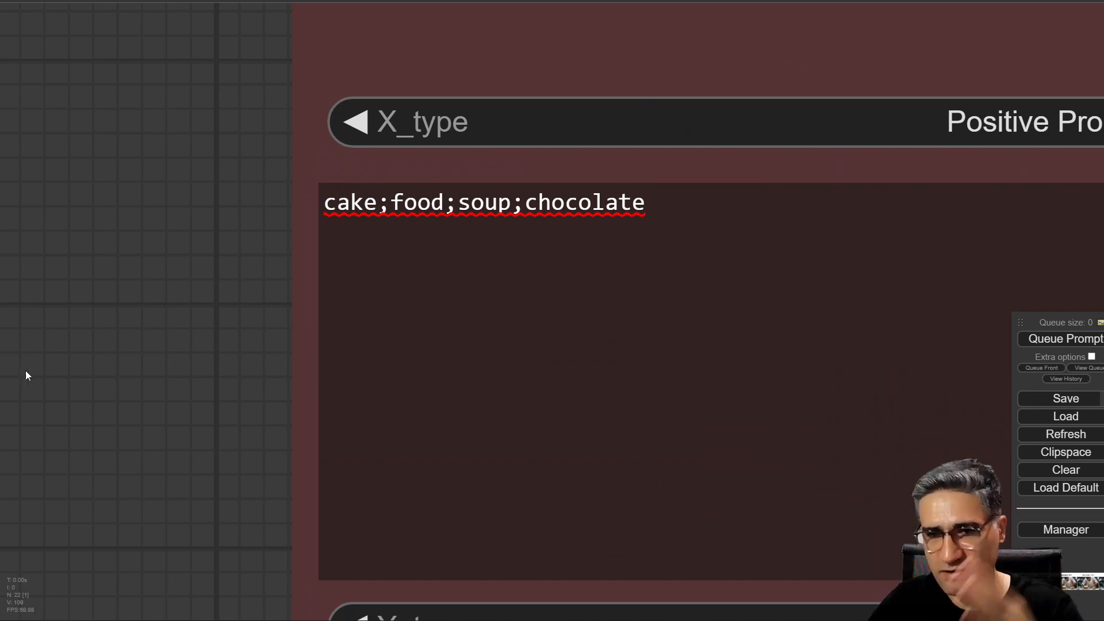
left_click_drag(286, 505, 147, 256)
scroll(173, 256, "down", 8)
left_click_drag(999, 367, 3, 257)
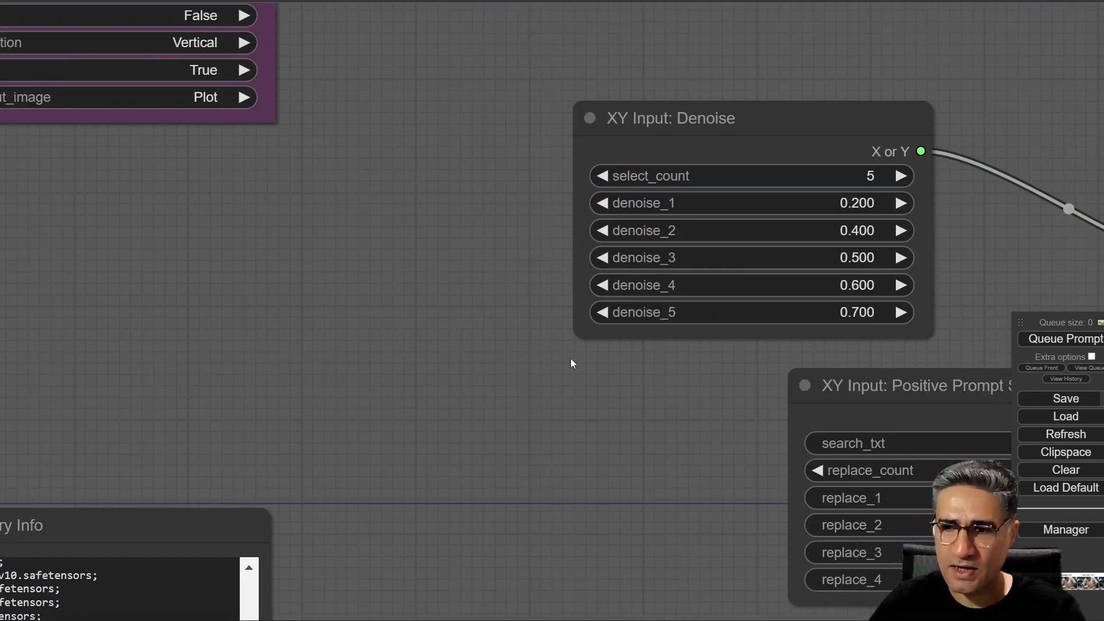
left_click_drag(1081, 309, 579, 194)
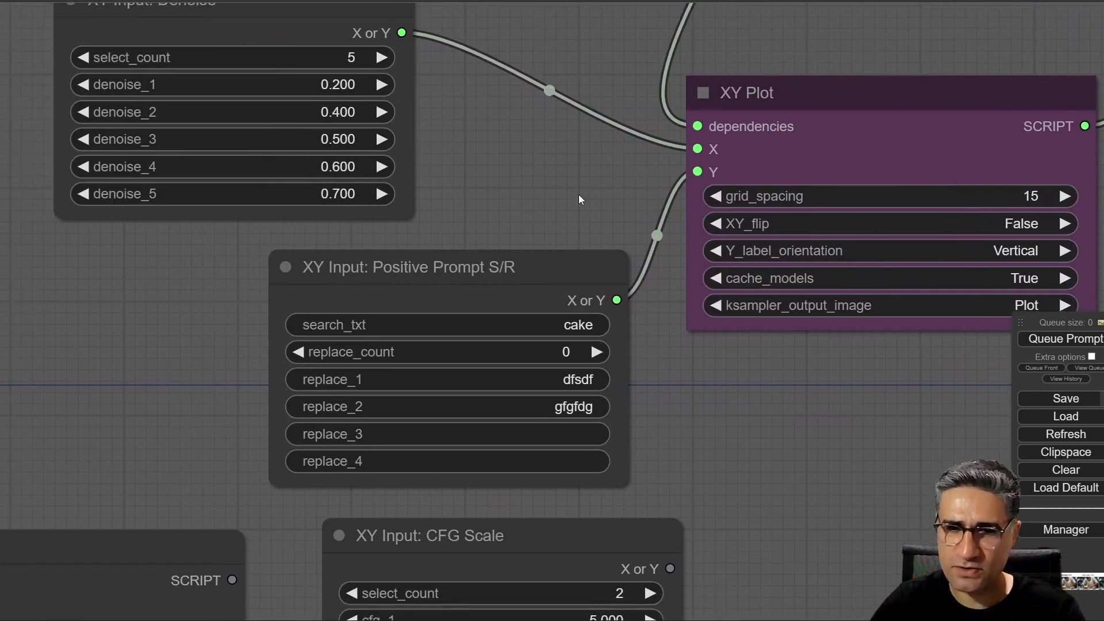
Nudge the XY Input: CFG Scale node slightly down and left, beneath the Positive Prompt S/R node.
scroll(612, 443, "down", 4)
left_click_drag(611, 507, 597, 514)
left_click_drag(756, 515, 727, 335)
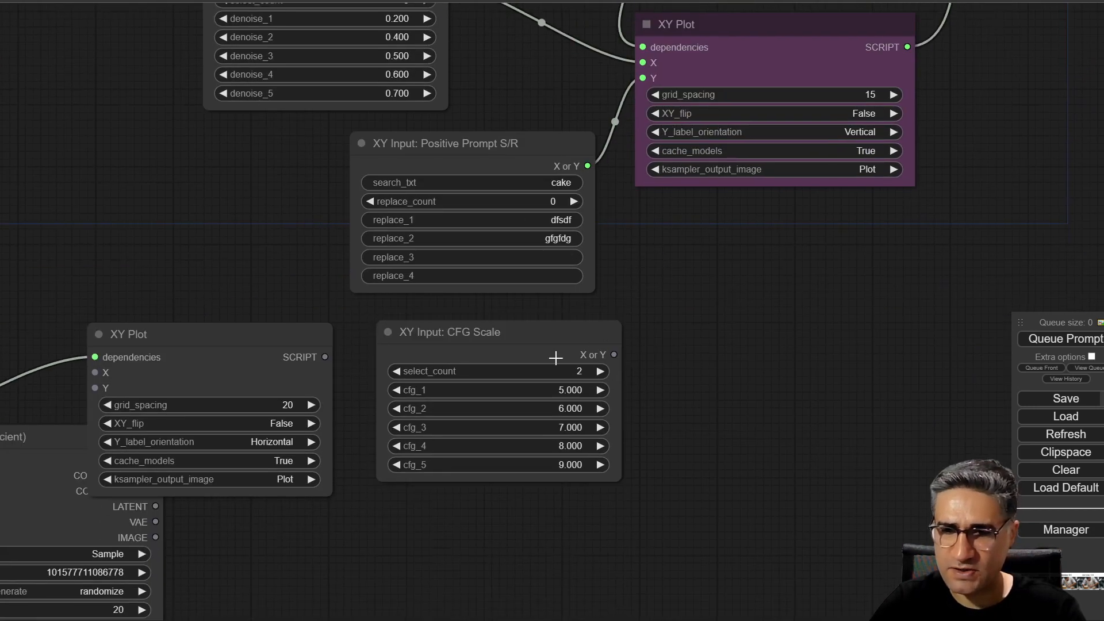
Try the XY Input: CFG Scale node's select_count at 5.
scroll(480, 350, "up", 10)
left_click_drag(500, 320, 502, 296)
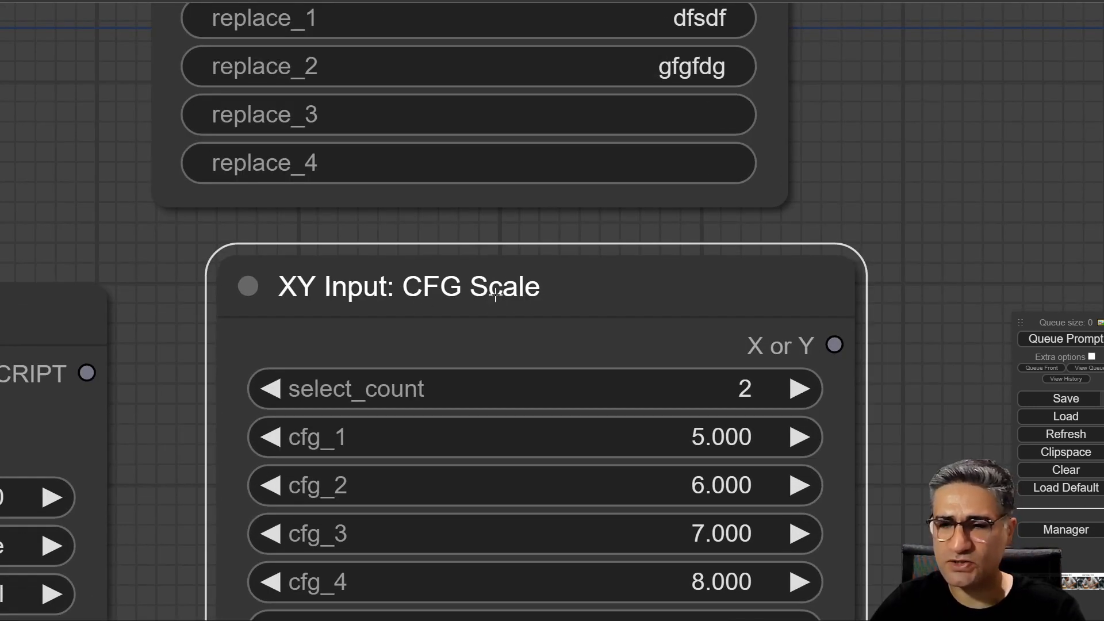
left_click_drag(876, 145, 866, 60)
scroll(874, 104, "down", 1)
left_click_drag(868, 238, 817, 198)
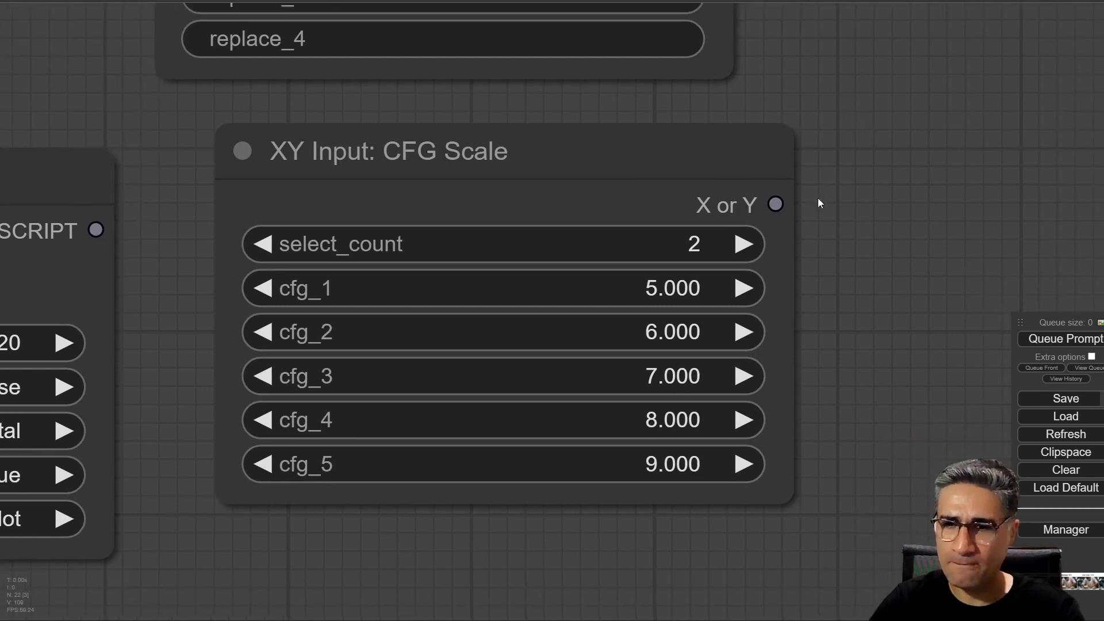
left_click(744, 244)
left_click(743, 245)
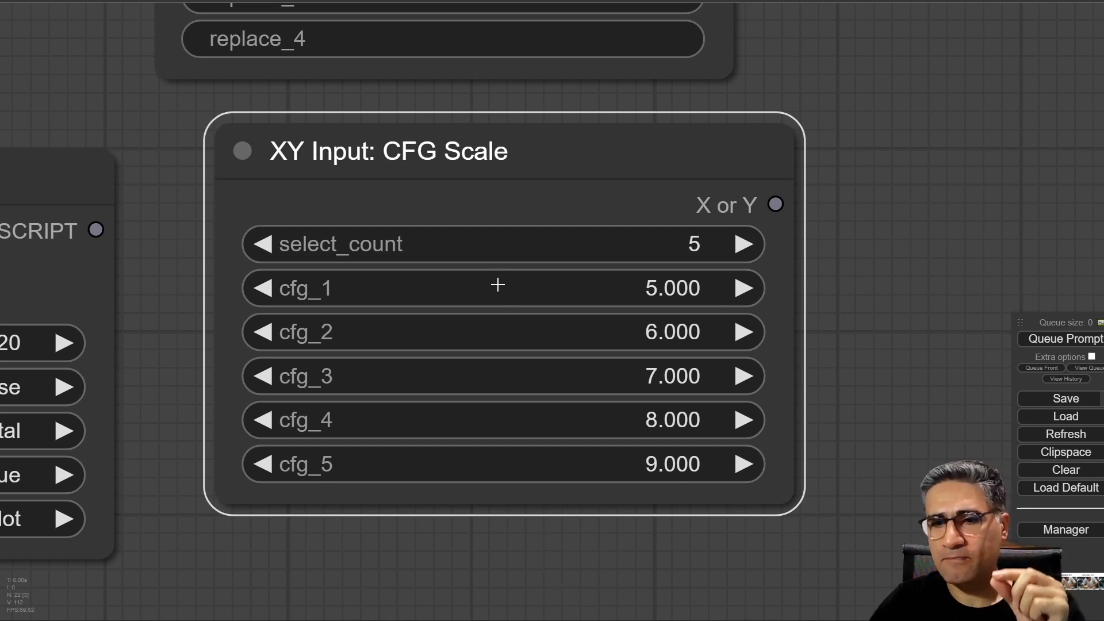
Set cfg_1 to 8.000 and select_count to 2 on the XY Input: CFG Scale node.
left_click_drag(360, 289, 368, 288)
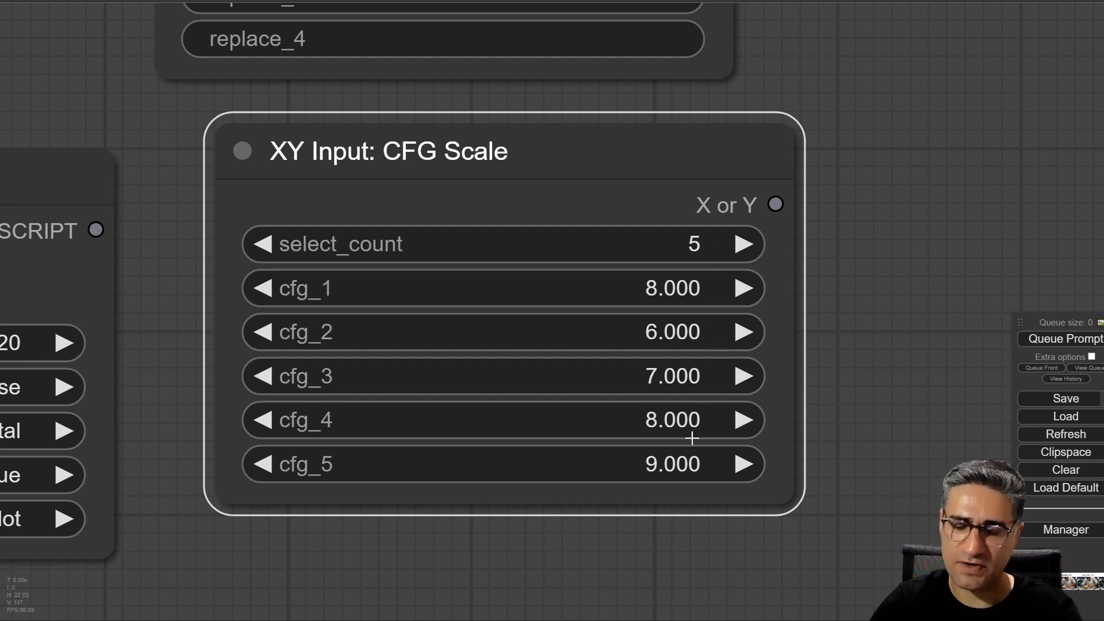
left_click(266, 244)
left_click(266, 244)
left_click(267, 245)
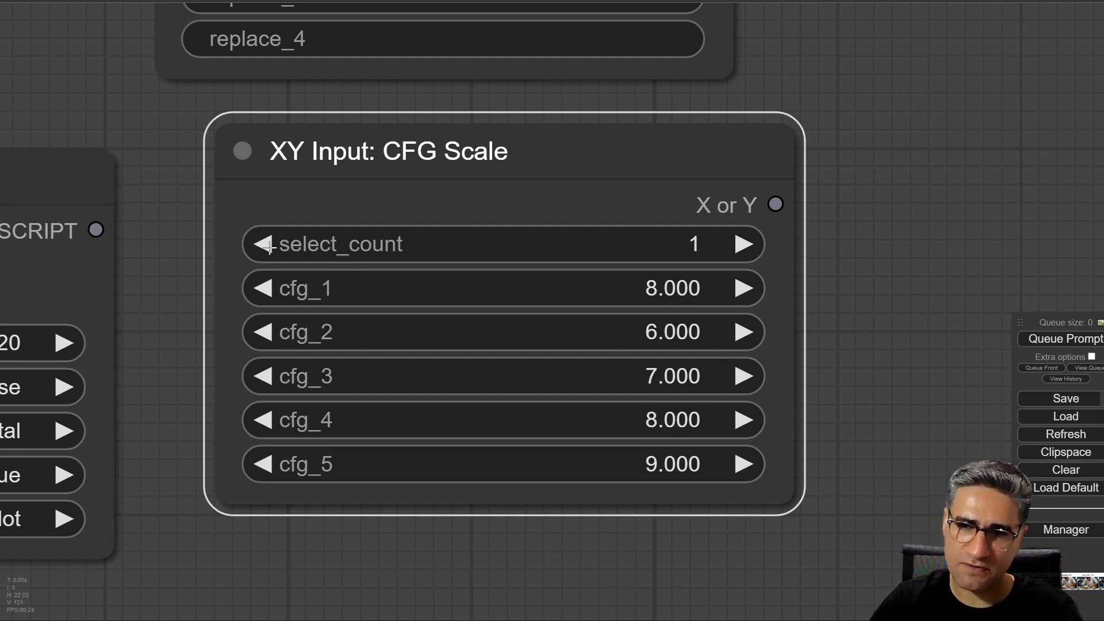
left_click(726, 243)
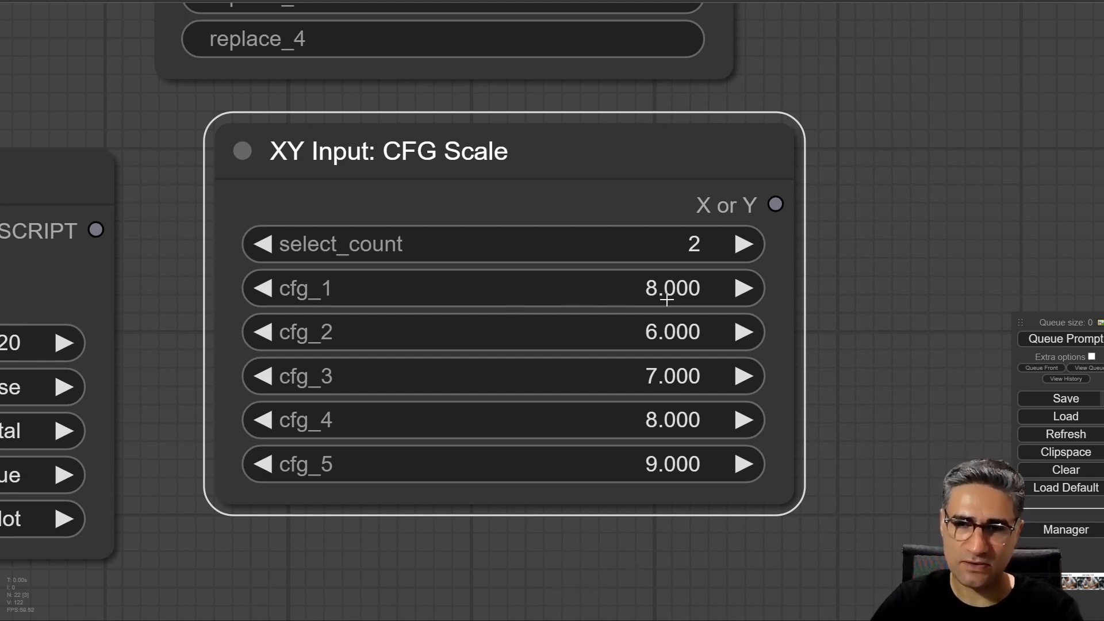
Connect the CFG Scale node's output to the Y input of the purple XY Plot, replacing the Positive Prompt S/R connection.
scroll(681, 289, "down", 6)
left_click_drag(792, 146, 609, 358)
scroll(609, 358, "down", 6)
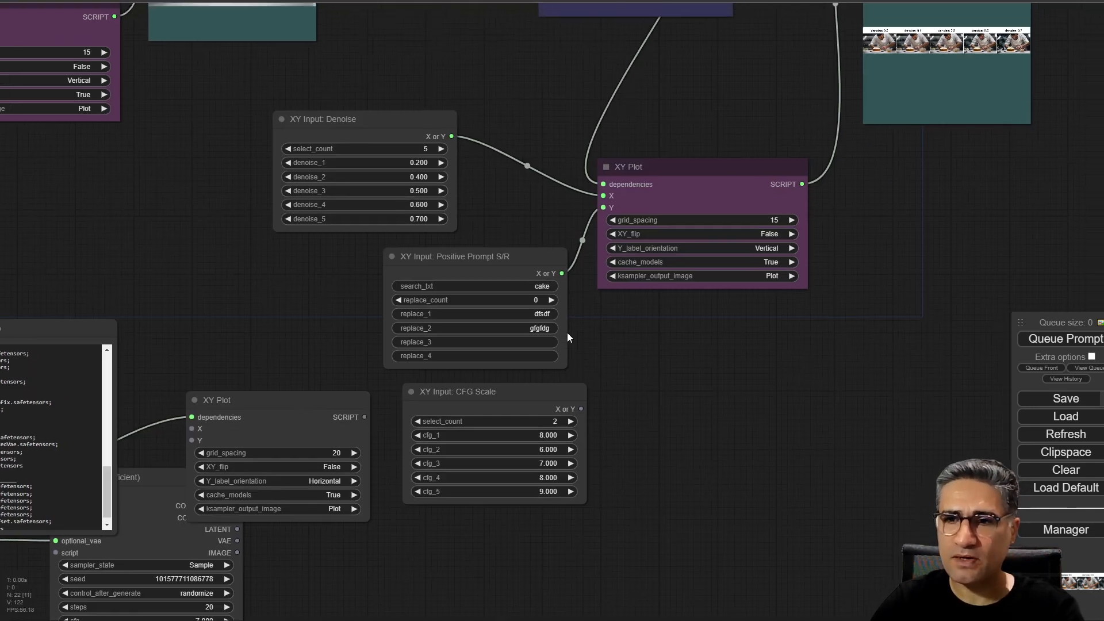
left_click_drag(518, 244, 390, 266)
scroll(478, 312, "up", 3)
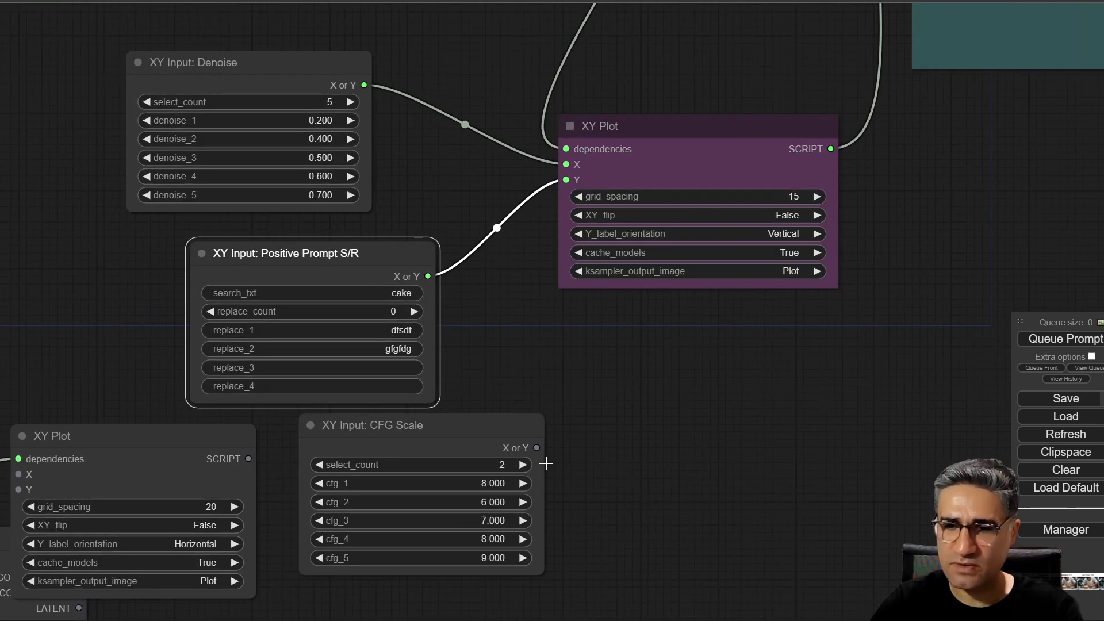
left_click_drag(536, 448, 566, 180)
Move the Positive Prompt S/R node well away from the plot inputs and place the CFG Scale node beneath the Denoise node.
left_click_drag(370, 268, 939, 437)
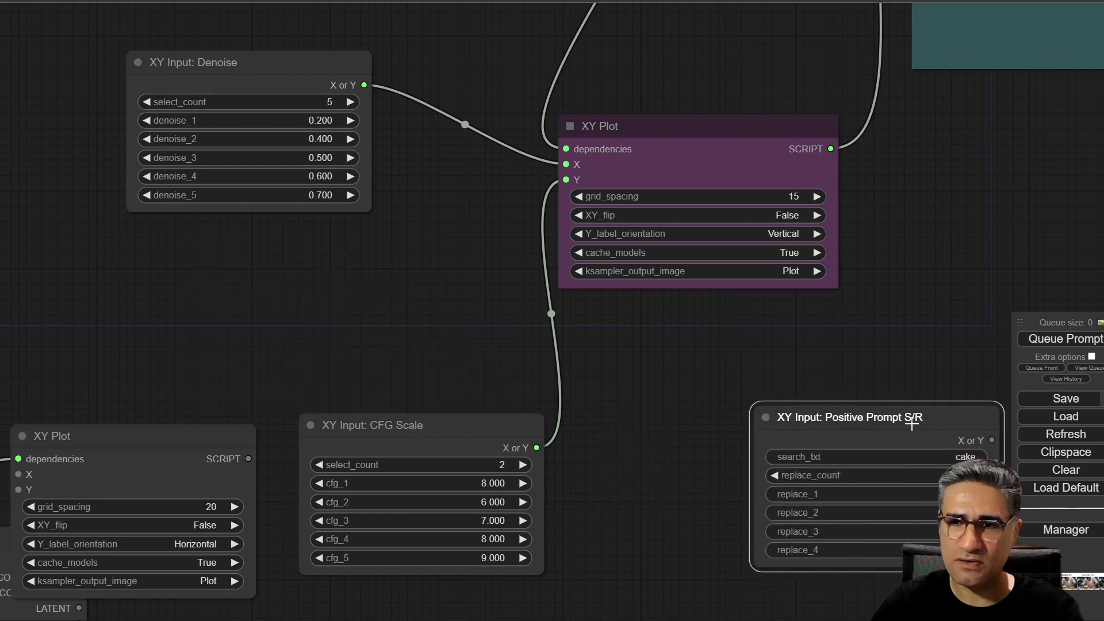
left_click_drag(506, 428, 421, 244)
scroll(490, 265, "up", 5)
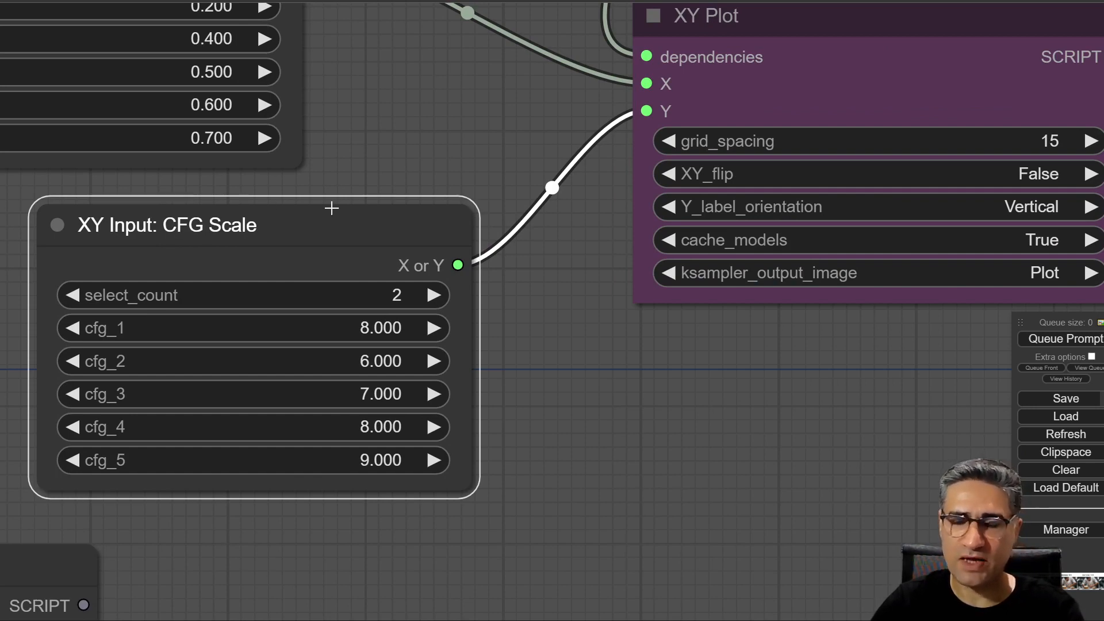
scroll(332, 209, "down", 8)
left_click_drag(578, 336, 589, 356)
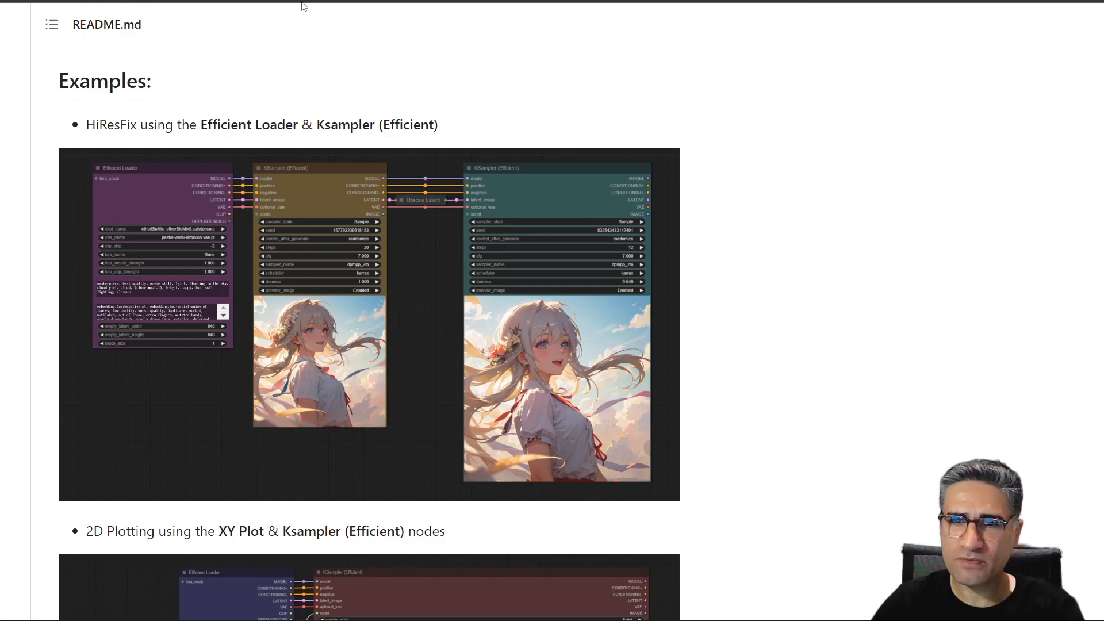
Switch to the Efficiency Nodes GitHub page and review the README's available nodes and example workflows.
scroll(327, 205, "down", 1)
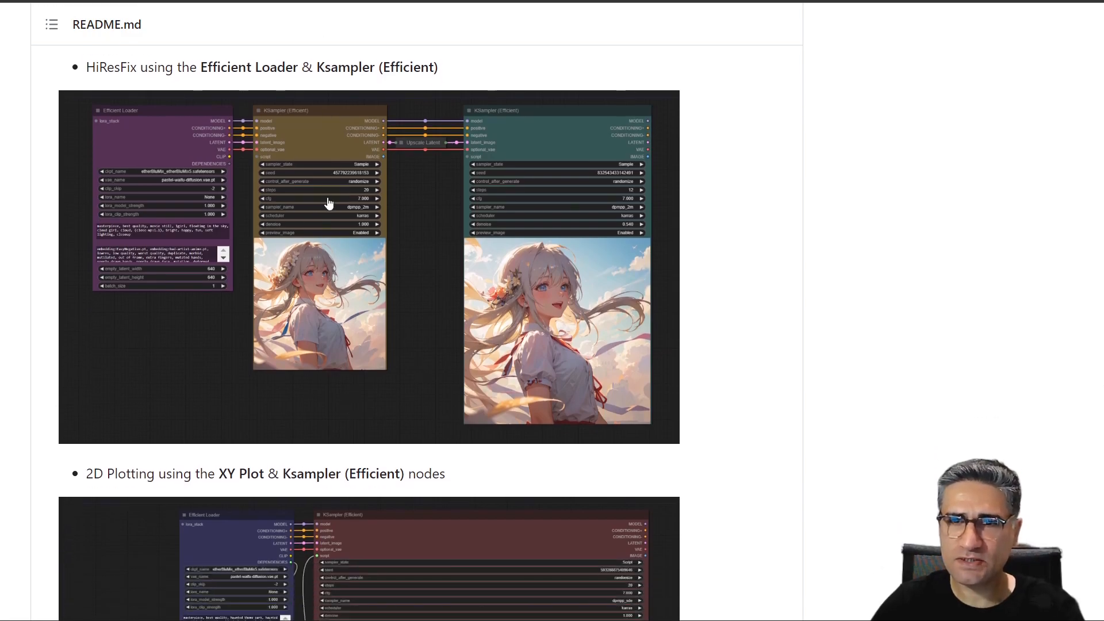
scroll(266, 168, "up", 15)
scroll(247, 196, "down", 15)
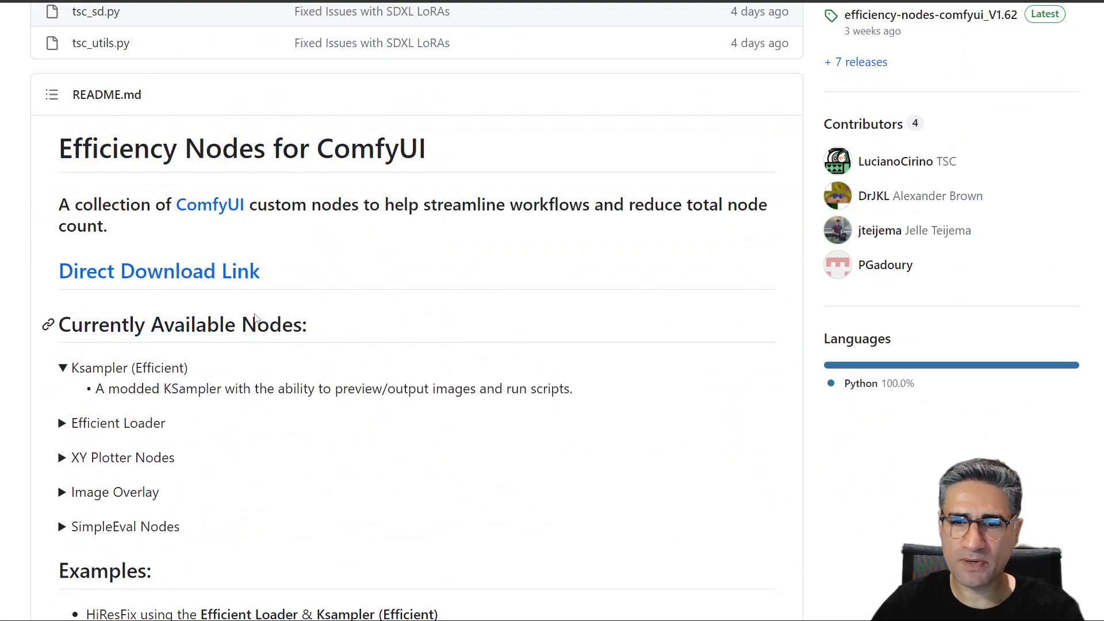
scroll(281, 352, "down", 5)
scroll(282, 352, "up", 10)
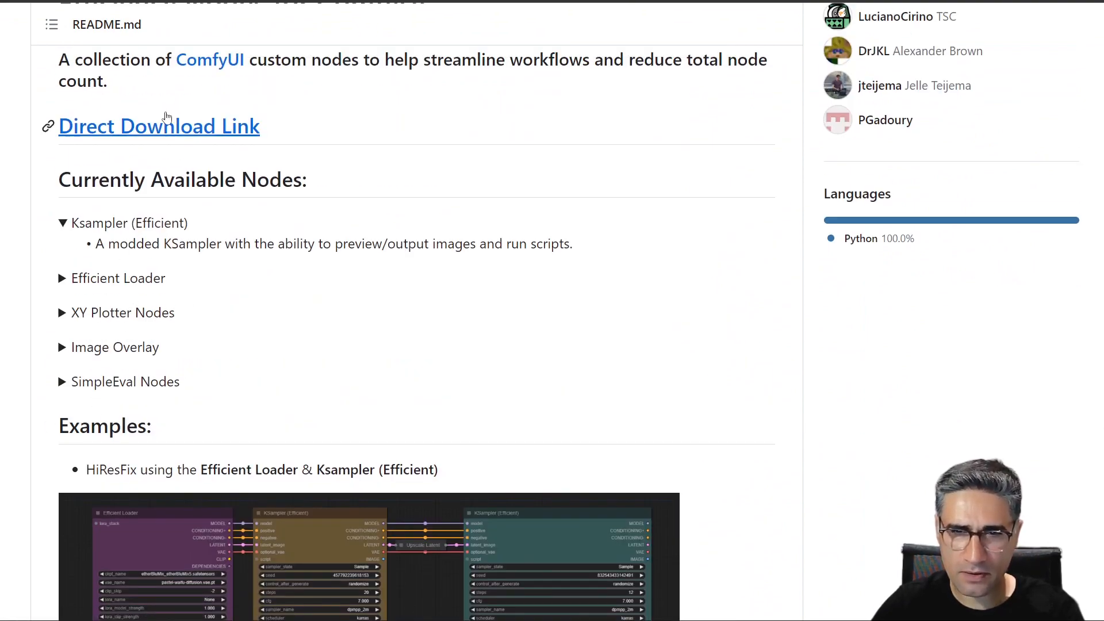
scroll(236, 353, "down", 15)
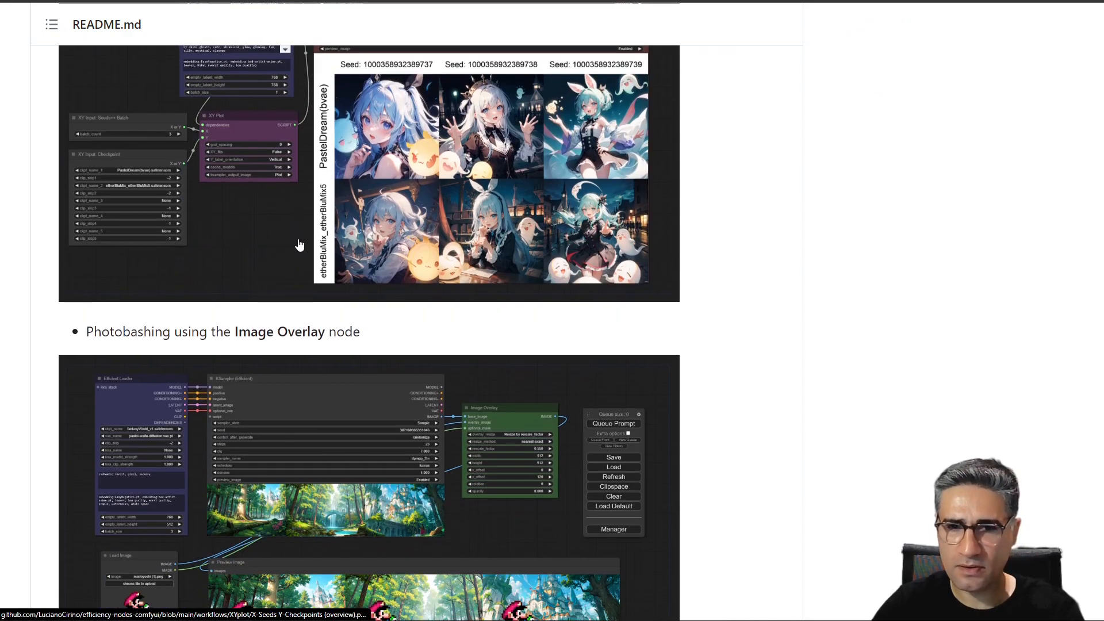
Open X-Sampler Y-Scheduler.png from the repository's XYplot workflows folder, reached through the README's 2D plotting example.
scroll(300, 245, "up", 5)
left_click(167, 386)
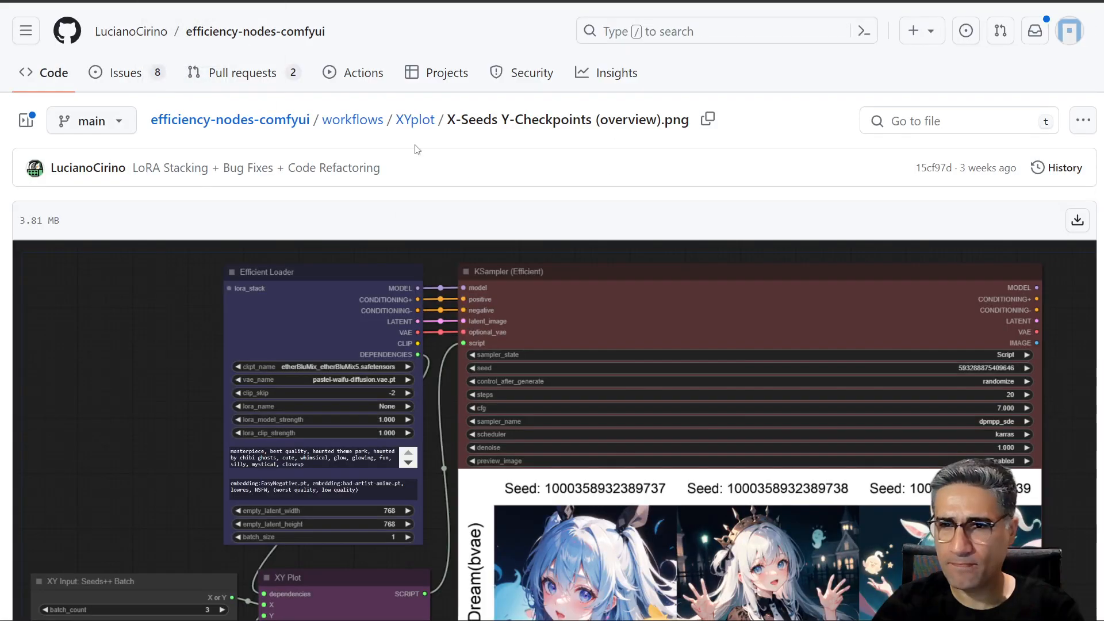
left_click(415, 119)
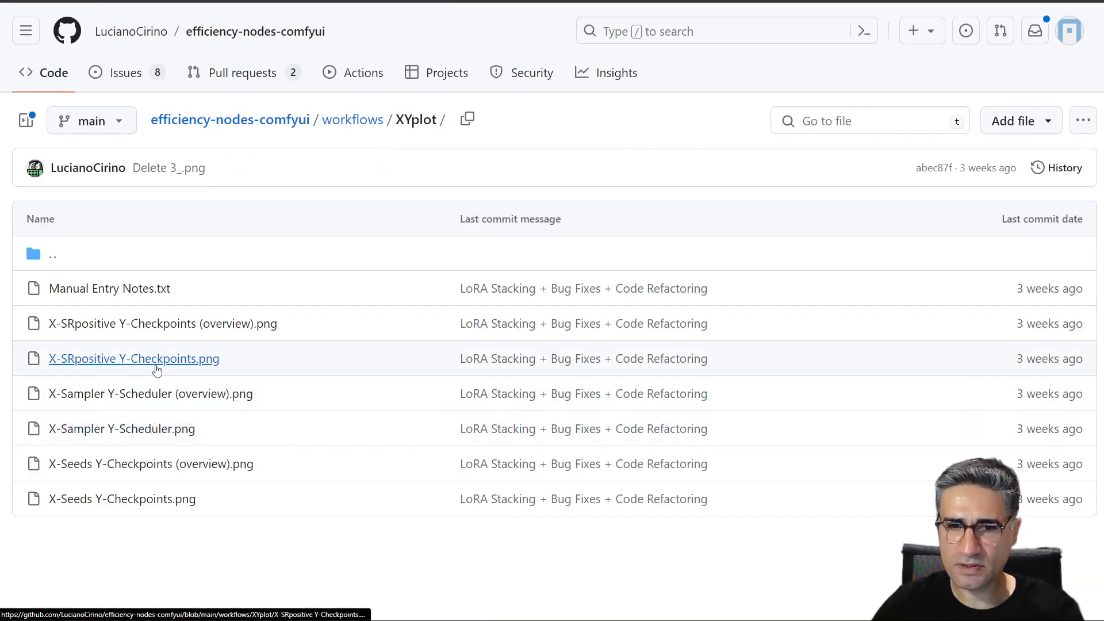
left_click(158, 430)
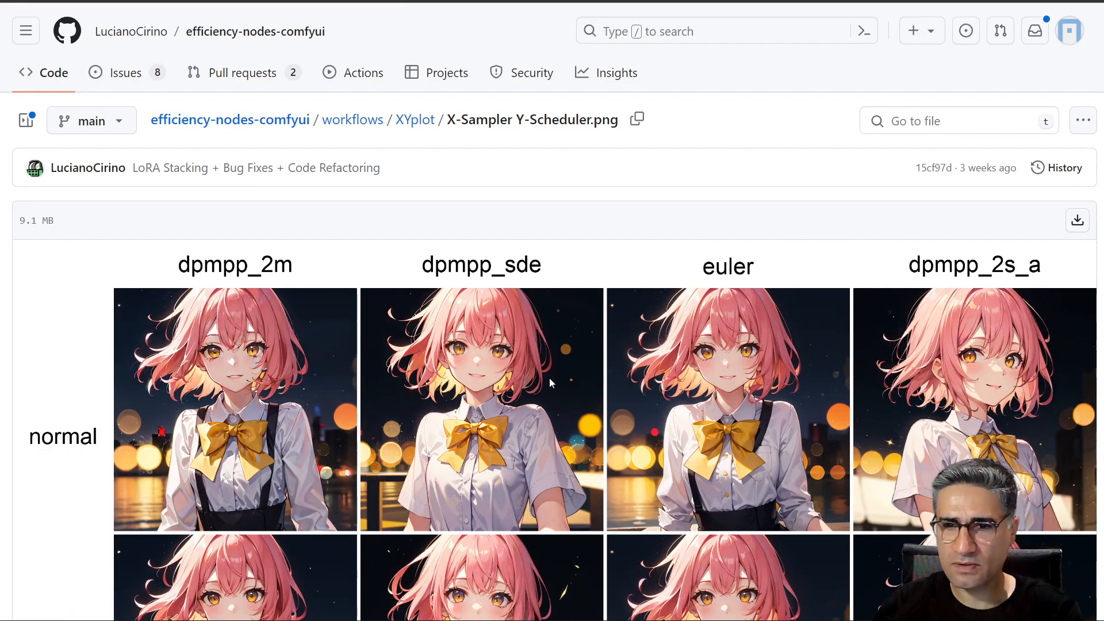
Examine the example grid, comparing the sampler columns against the normal, karras and simple scheduler rows.
scroll(371, 403, "down", 6)
scroll(382, 399, "down", 1)
scroll(383, 400, "up", 8)
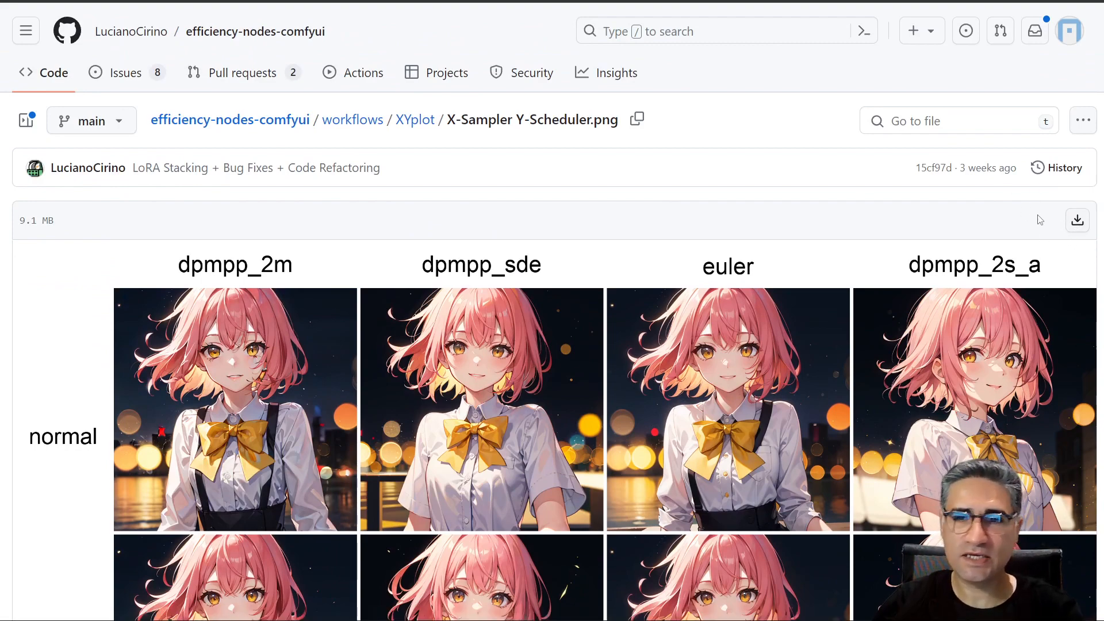
scroll(378, 327, "down", 7)
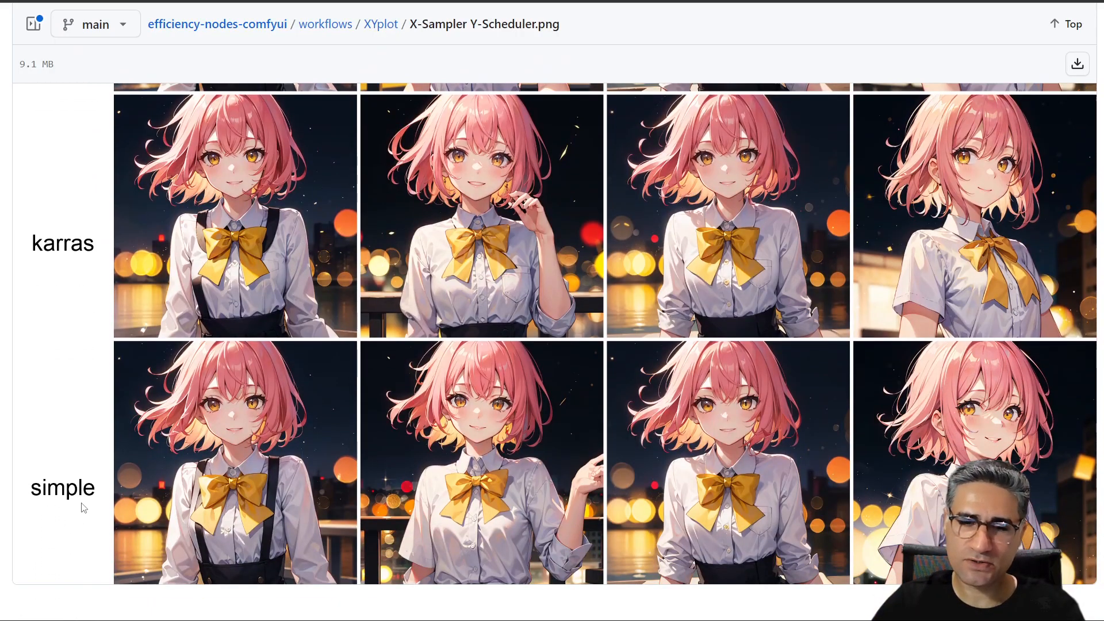
scroll(72, 504, "up", 6)
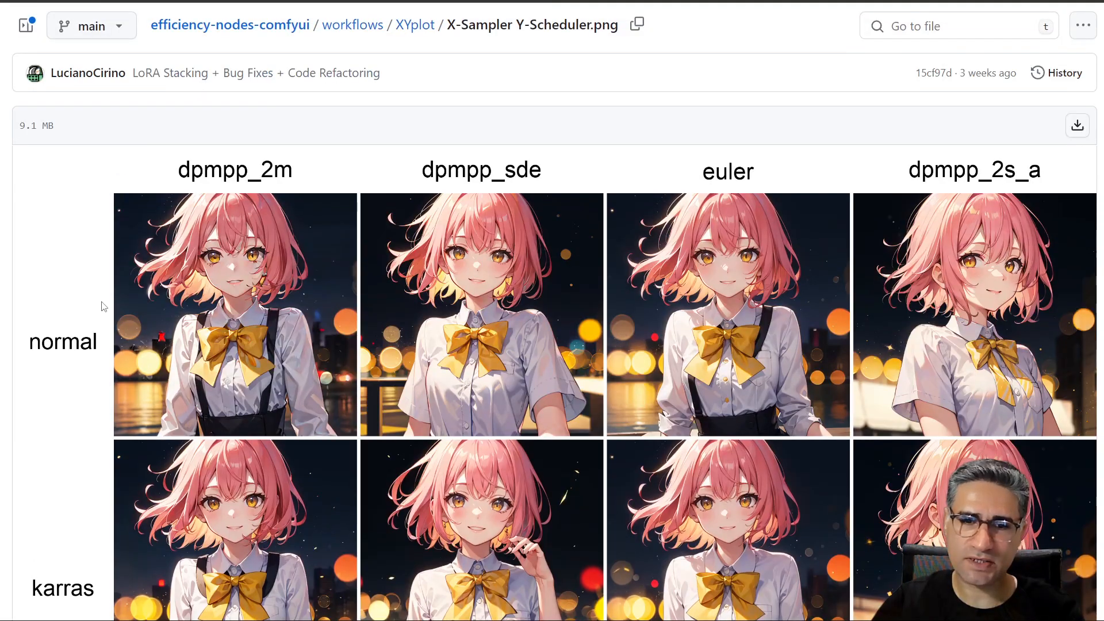
scroll(98, 308, "down", 6)
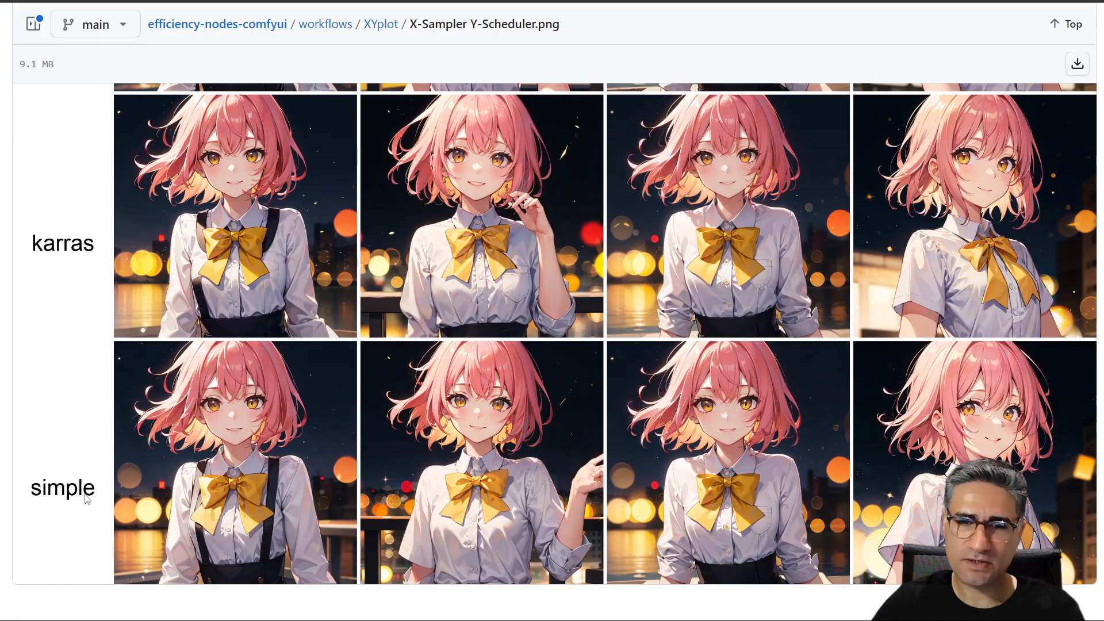
scroll(94, 458, "up", 5)
scroll(99, 332, "down", 5)
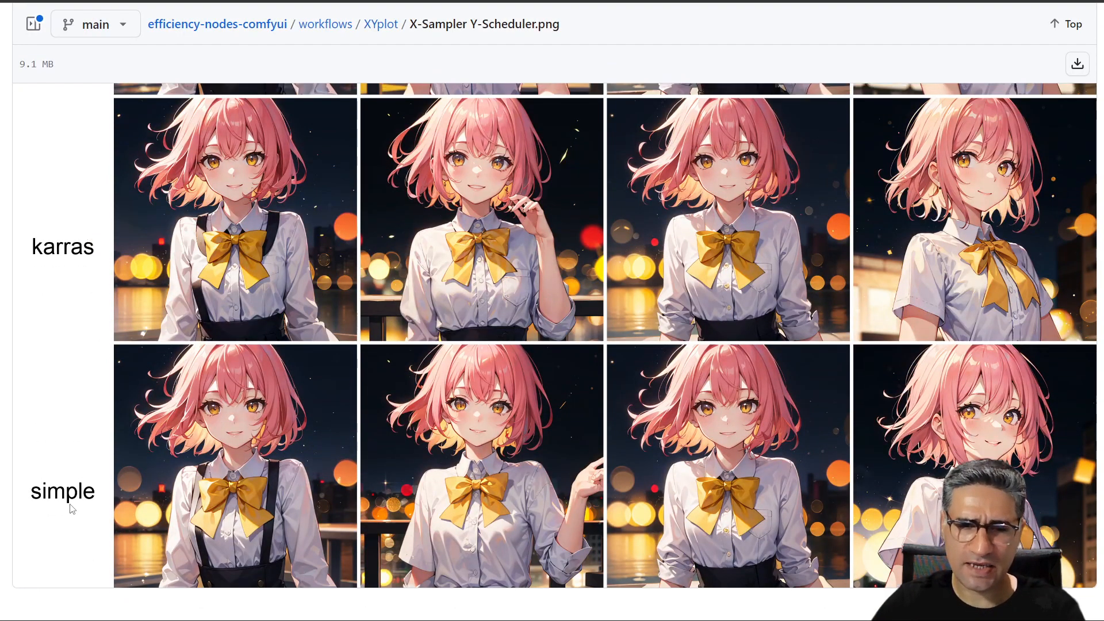
scroll(71, 505, "up", 5)
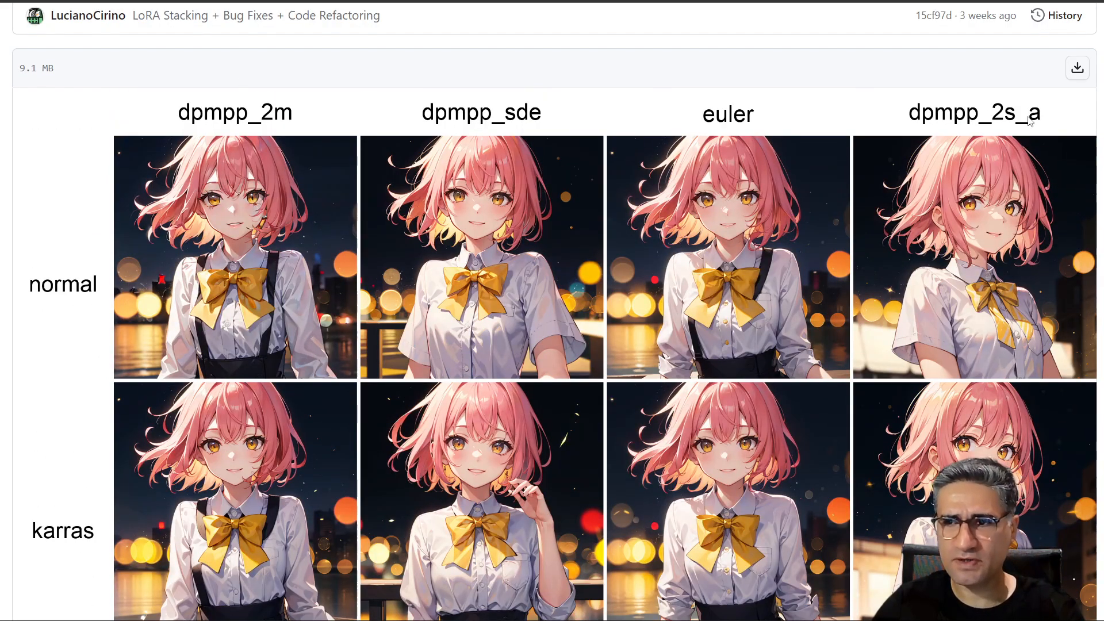
scroll(72, 239, "down", 5)
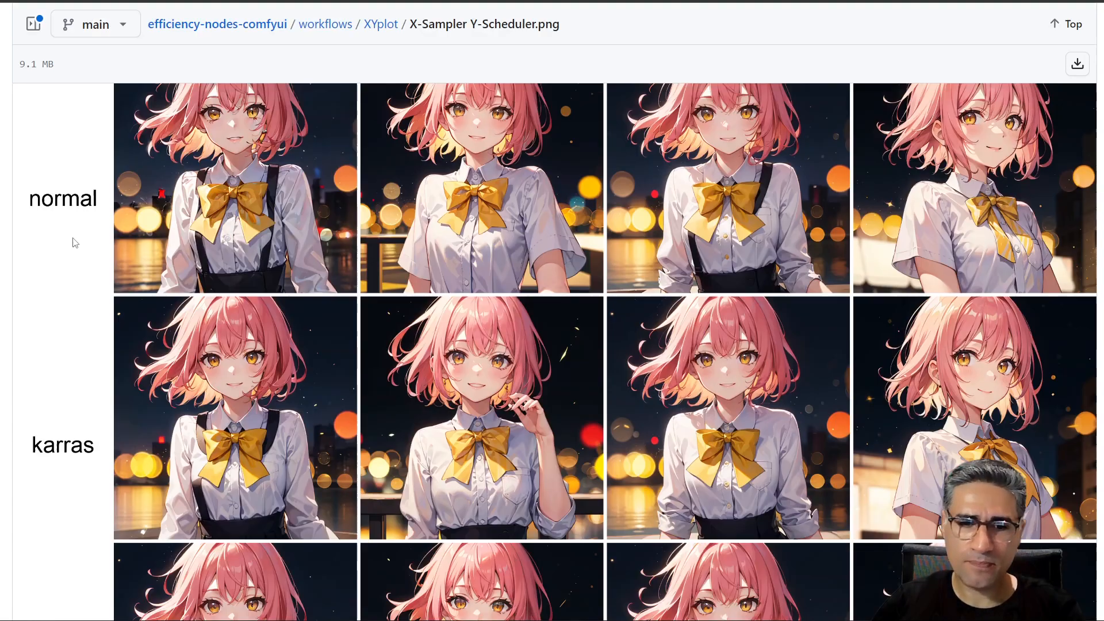
scroll(91, 485, "up", 2)
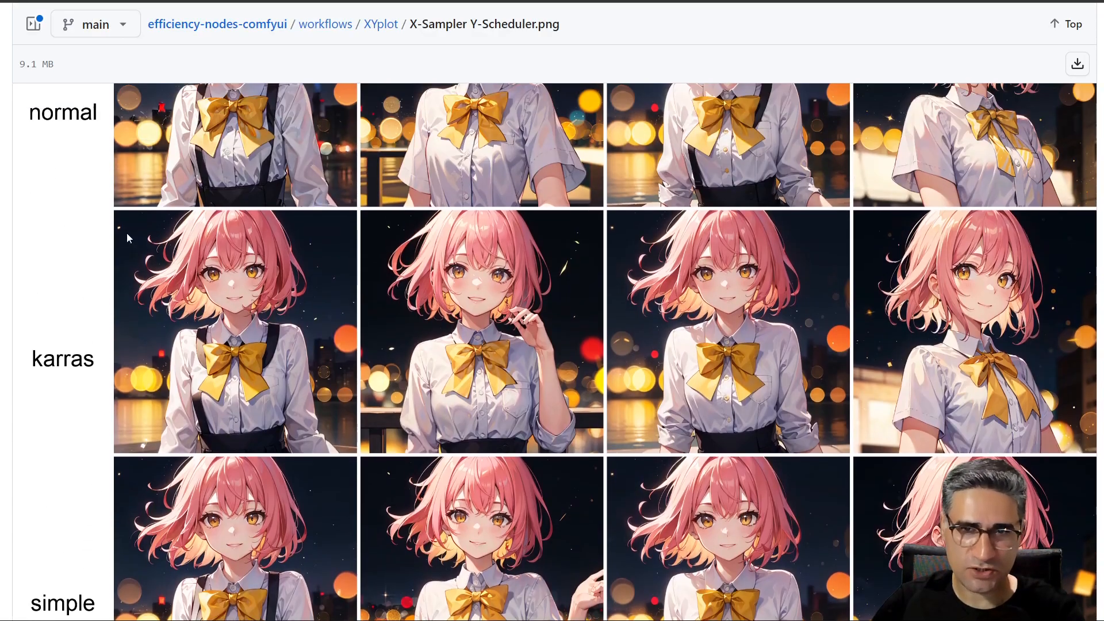
scroll(59, 172, "up", 6)
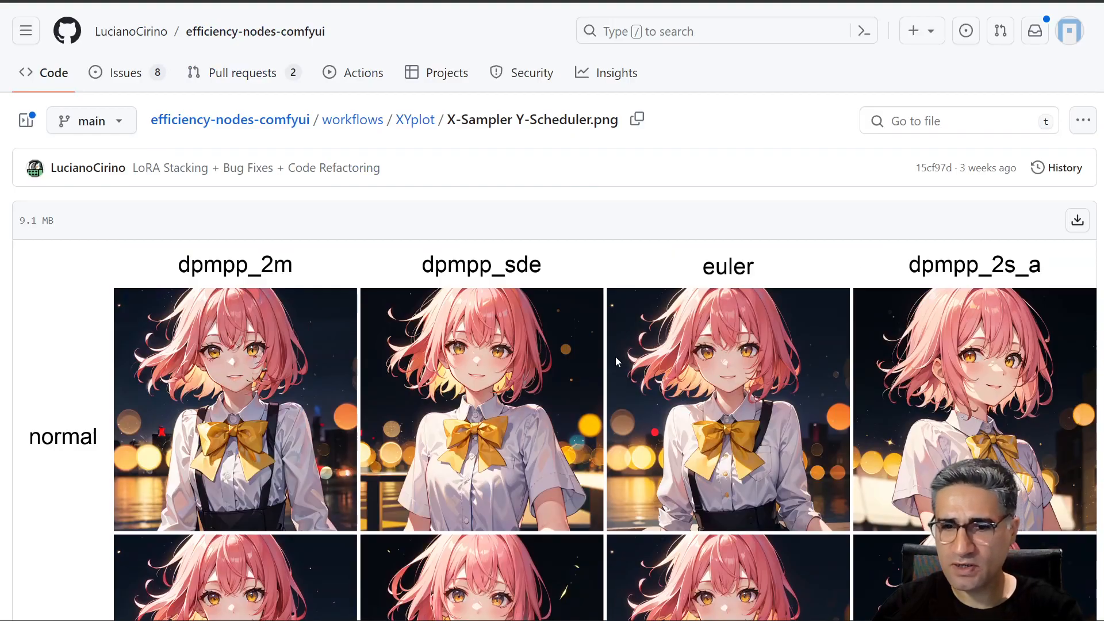
scroll(625, 355, "down", 6)
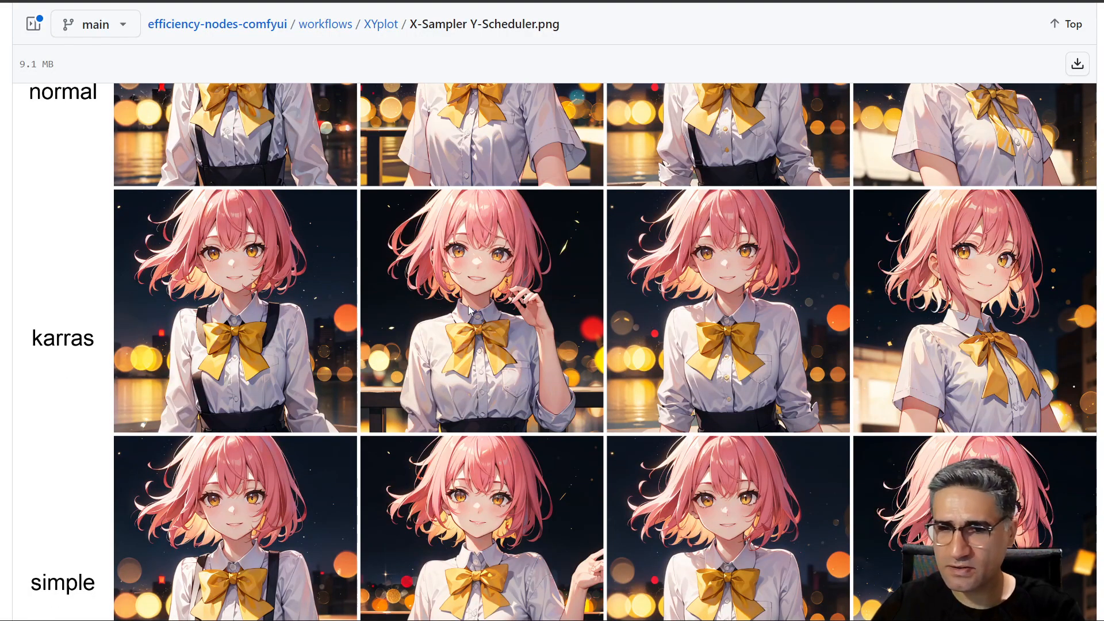
scroll(638, 305, "down", 2)
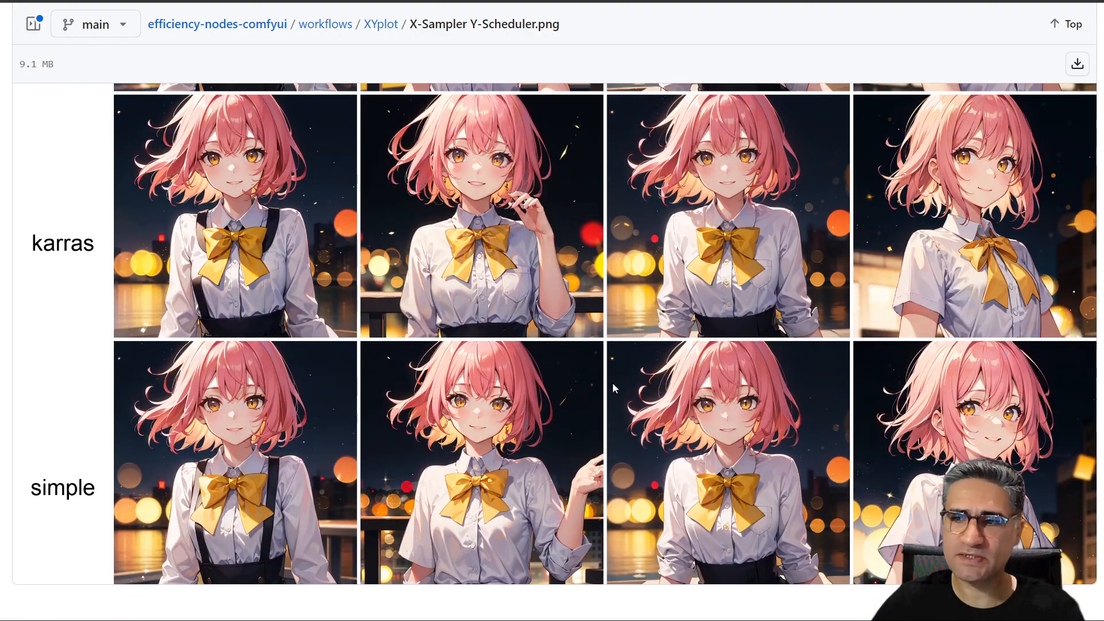
scroll(454, 401, "up", 7)
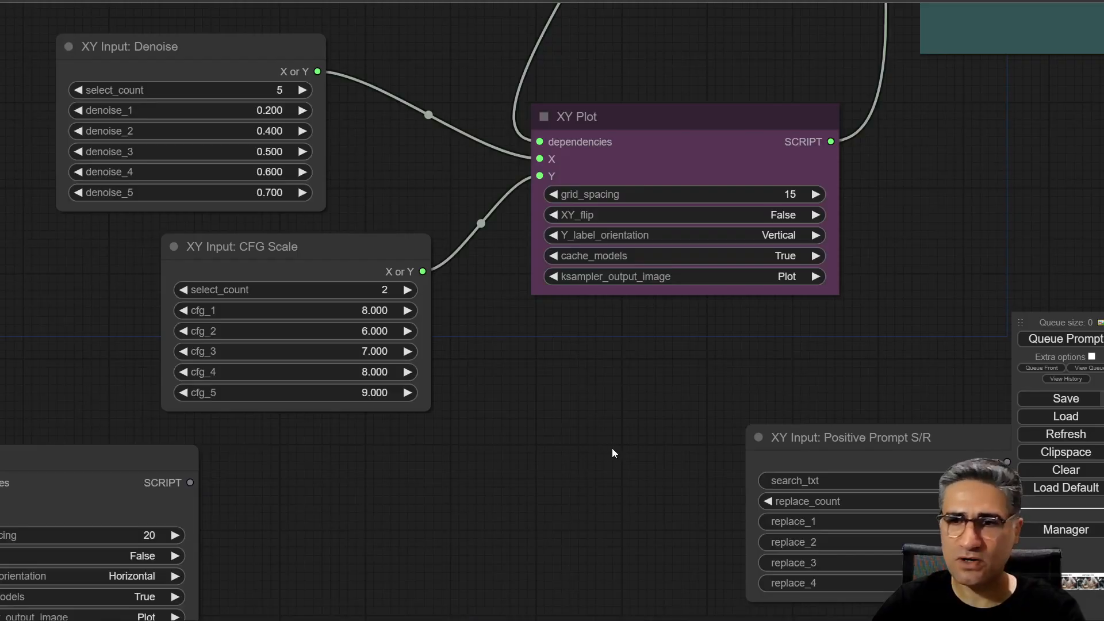
Return to ComfyUI and move the lower spare KSampler node slightly down and right, clear of the neighbouring nodes.
scroll(613, 453, "down", 10)
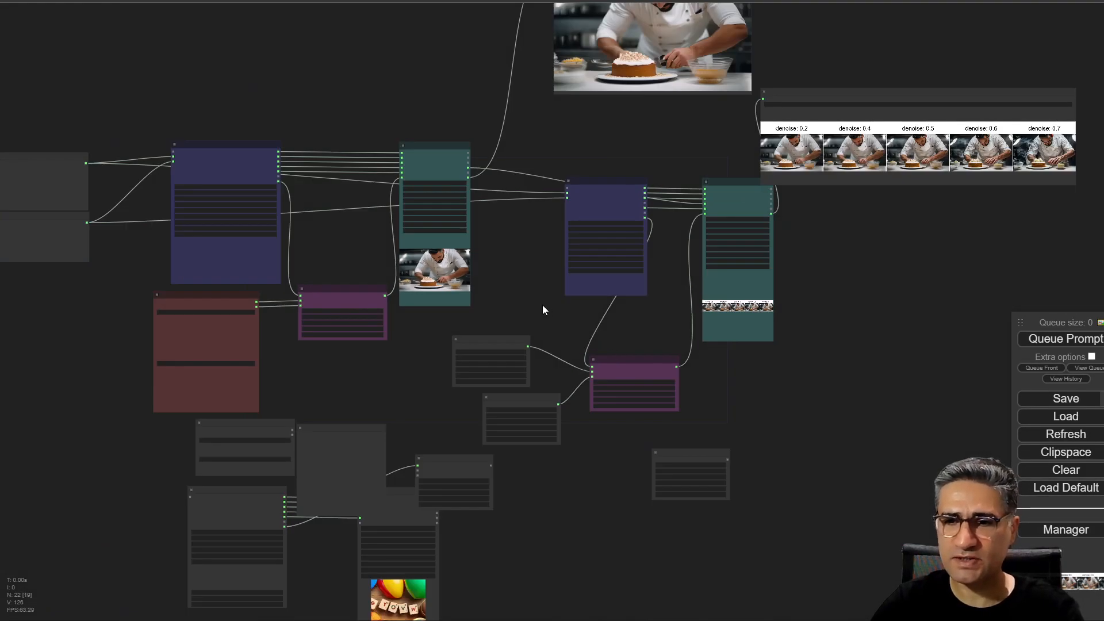
left_click_drag(543, 305, 424, 424)
left_click_drag(215, 398, 396, 240)
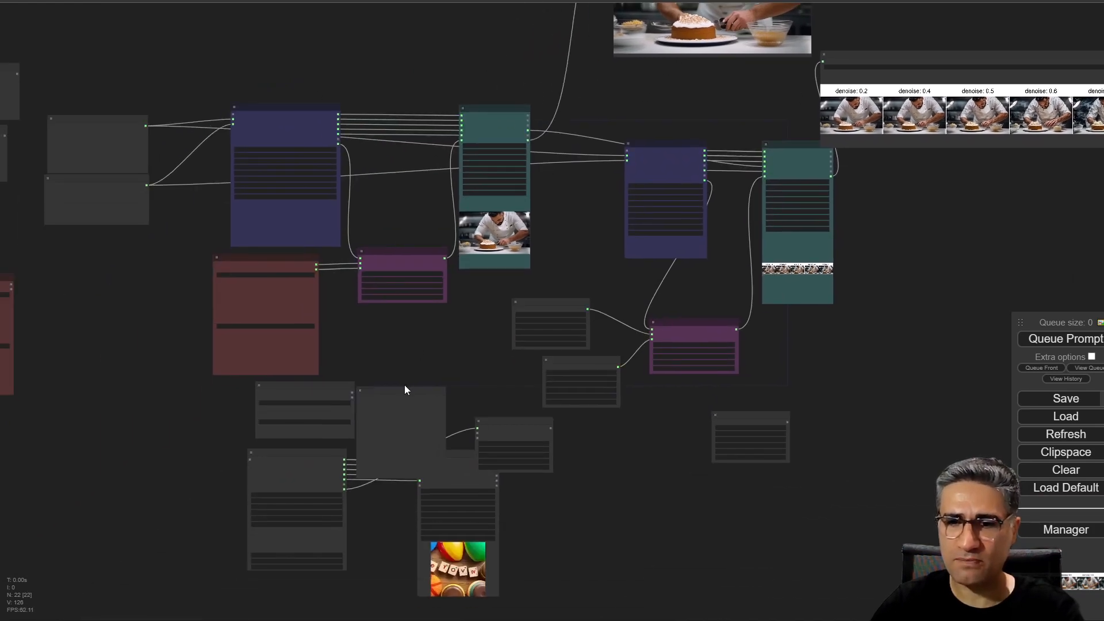
left_click_drag(470, 475, 480, 510)
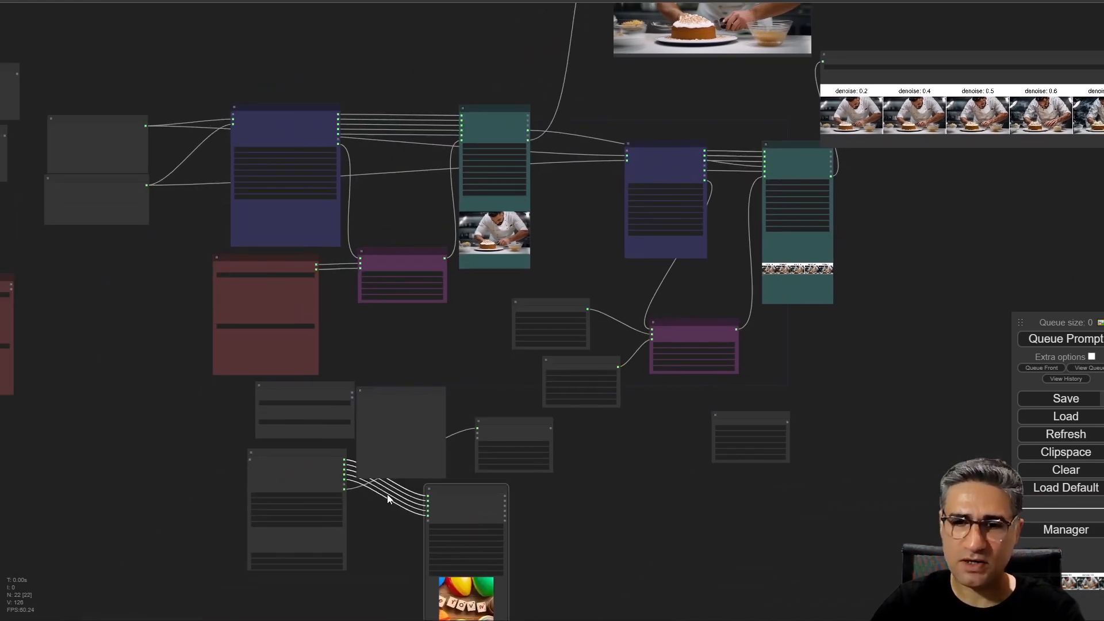
scroll(388, 494, "up", 5)
left_click_drag(362, 311, 377, 458)
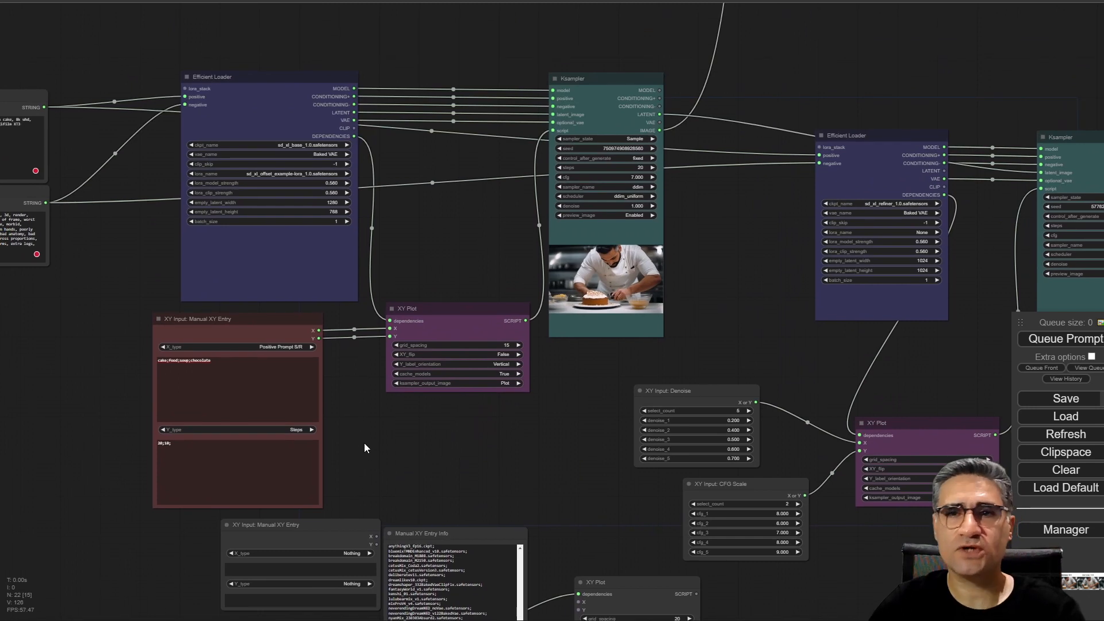